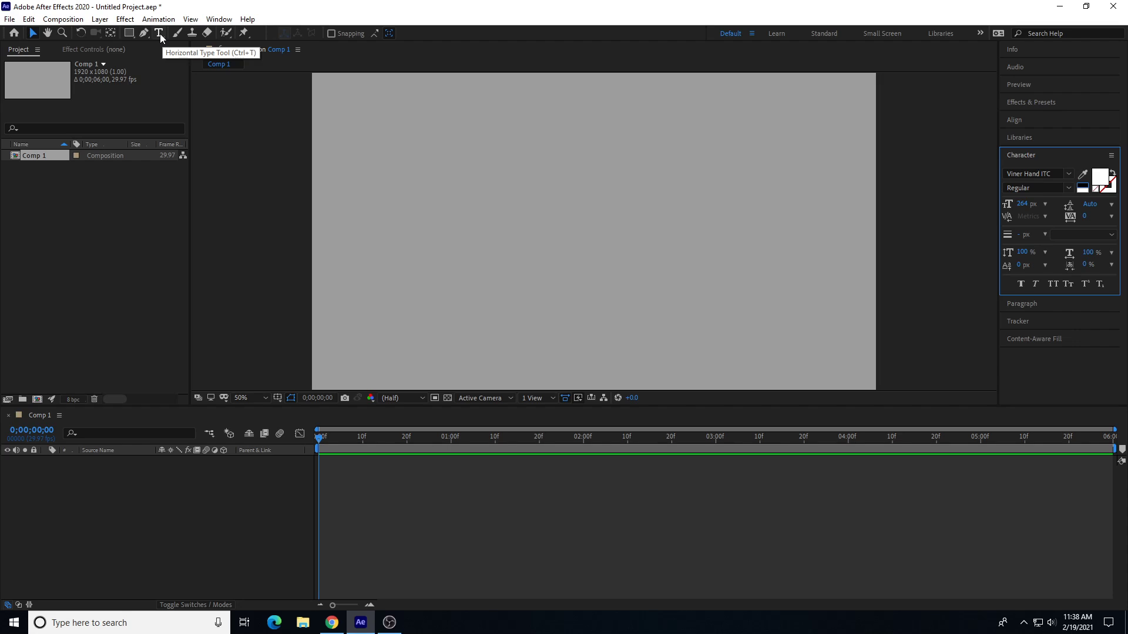
# Step: Add a horizontal text layer reading "Hi There!" near the upper edge of the composition
pyautogui.click(159, 33)
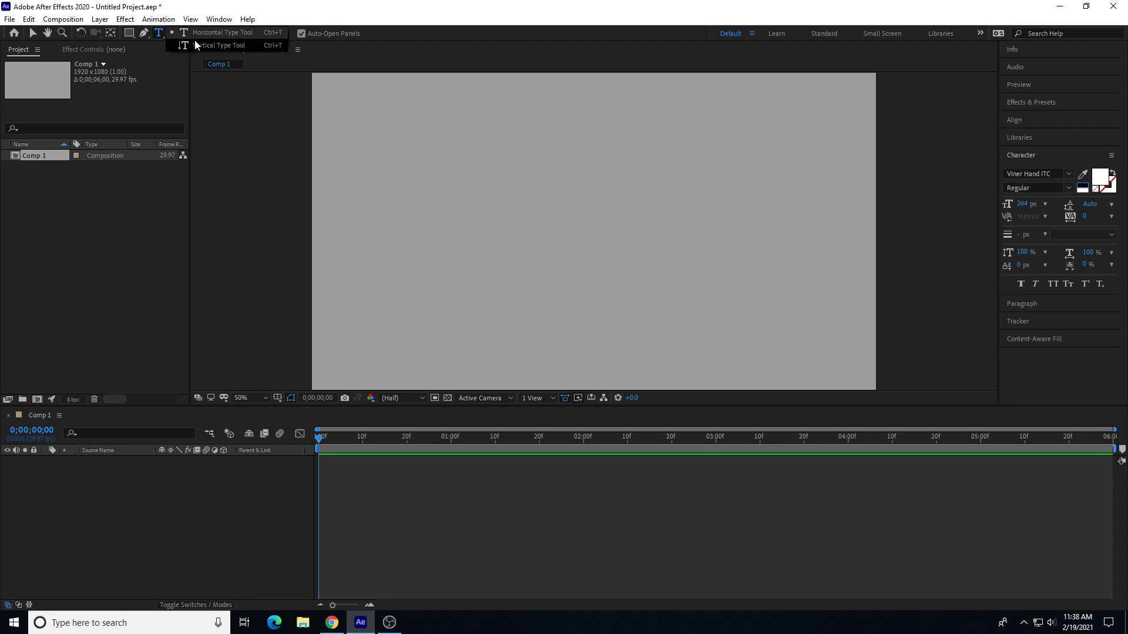
pyautogui.click(160, 33)
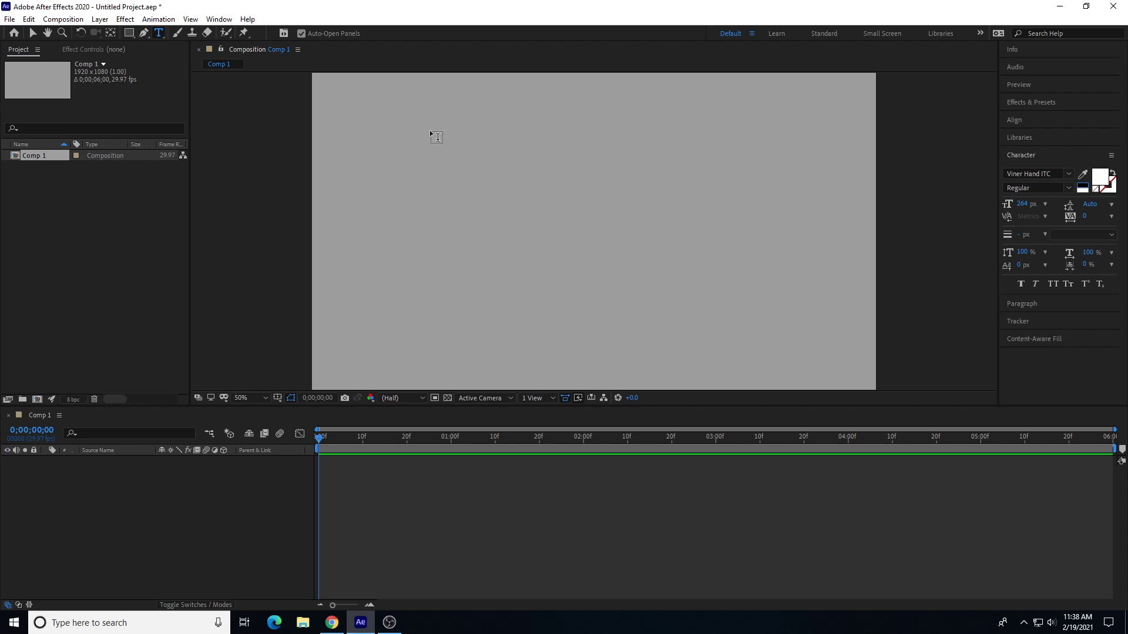
pyautogui.click(404, 110)
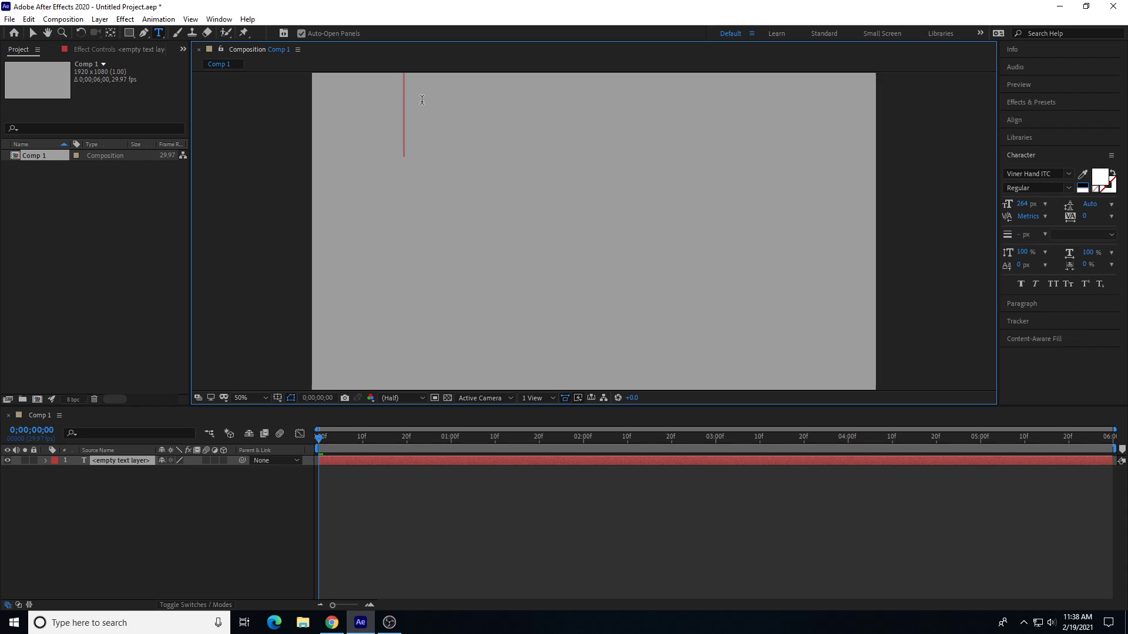
pyautogui.write('Hi')
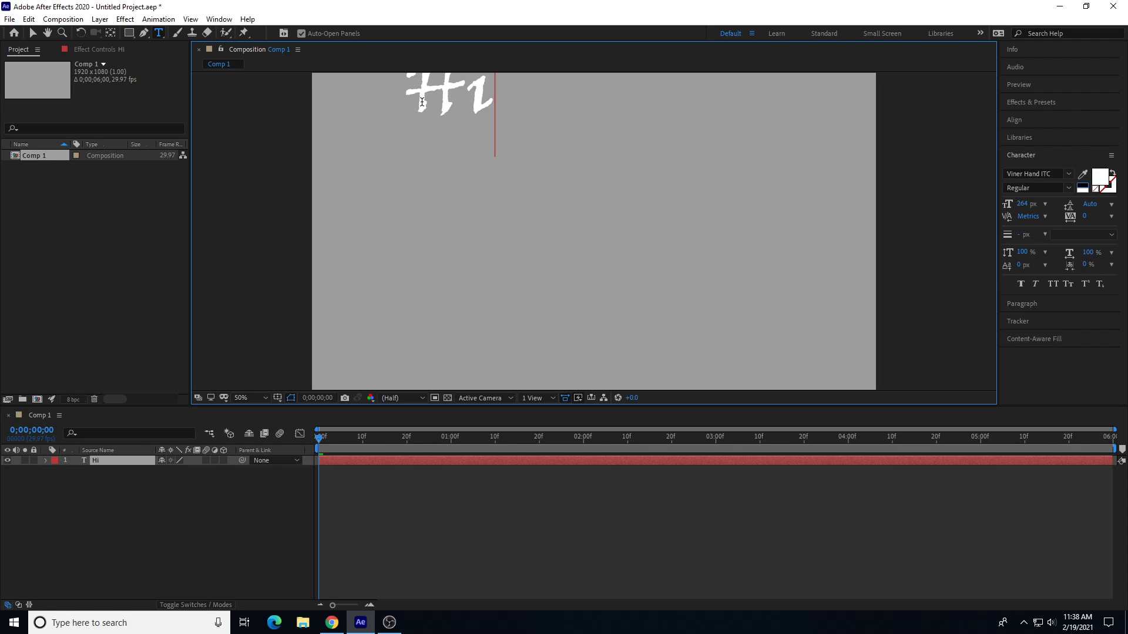
pyautogui.write(' There!~')
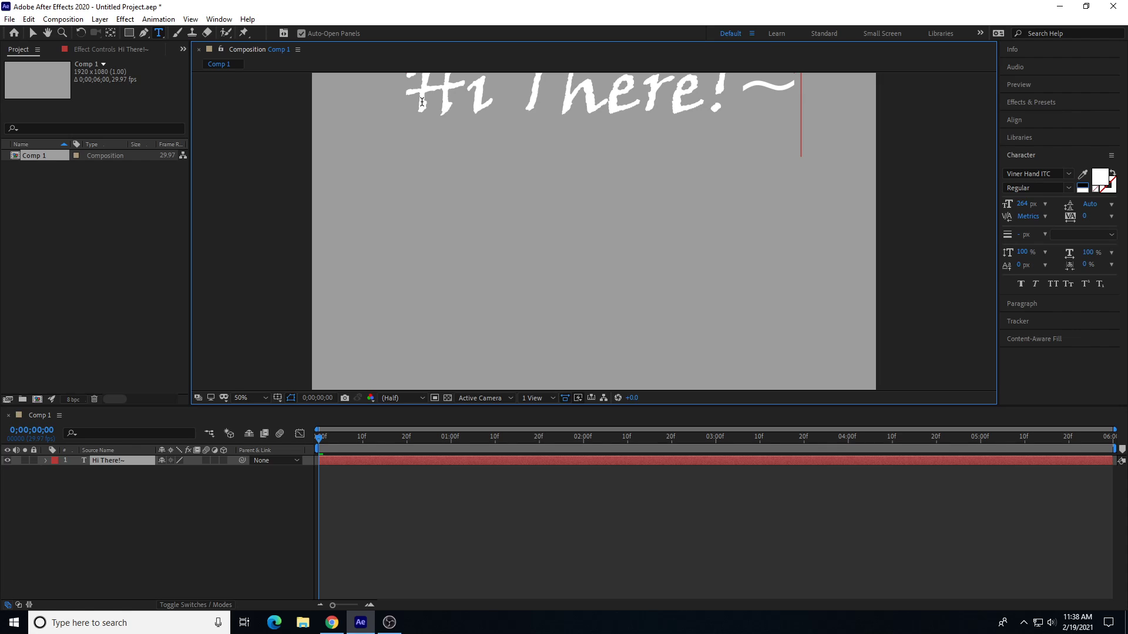
pyautogui.press('BackSpace')
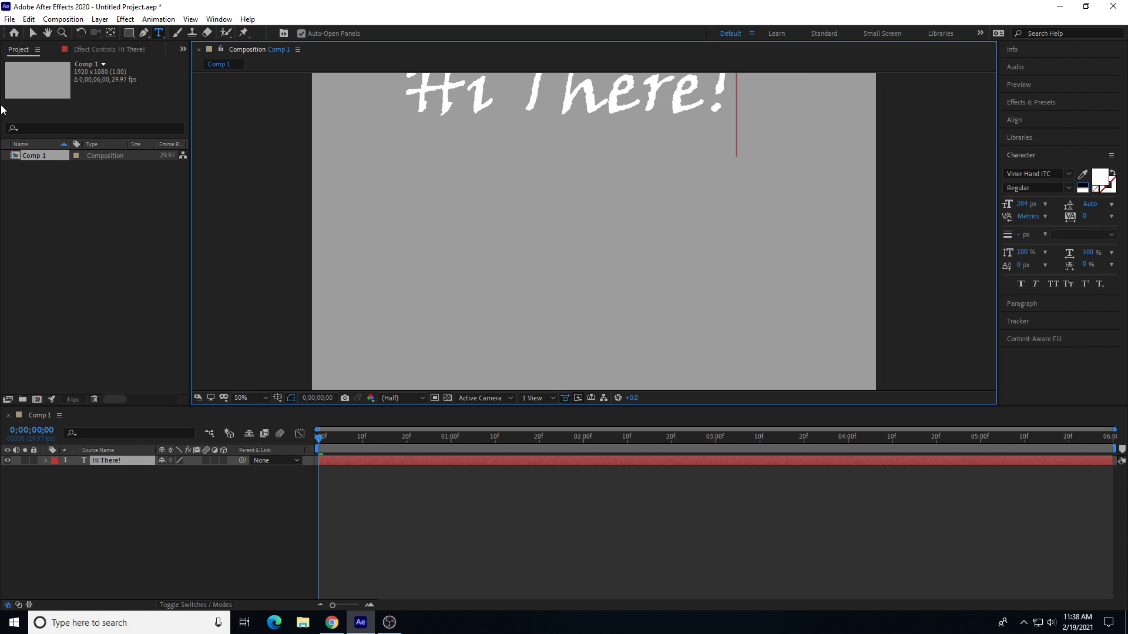
# Step: Set the "Hi There!" text's font size to 163 px and place it in the upper-right area of the composition
pyautogui.click(33, 33)
pyautogui.moveTo(471, 125); pyautogui.dragTo(490, 158)
pyautogui.moveTo(1025, 205)
pyautogui.mouseDown()
pyautogui.moveTo(1011, 206)
pyautogui.moveTo(1021, 204)
pyautogui.mouseUp()
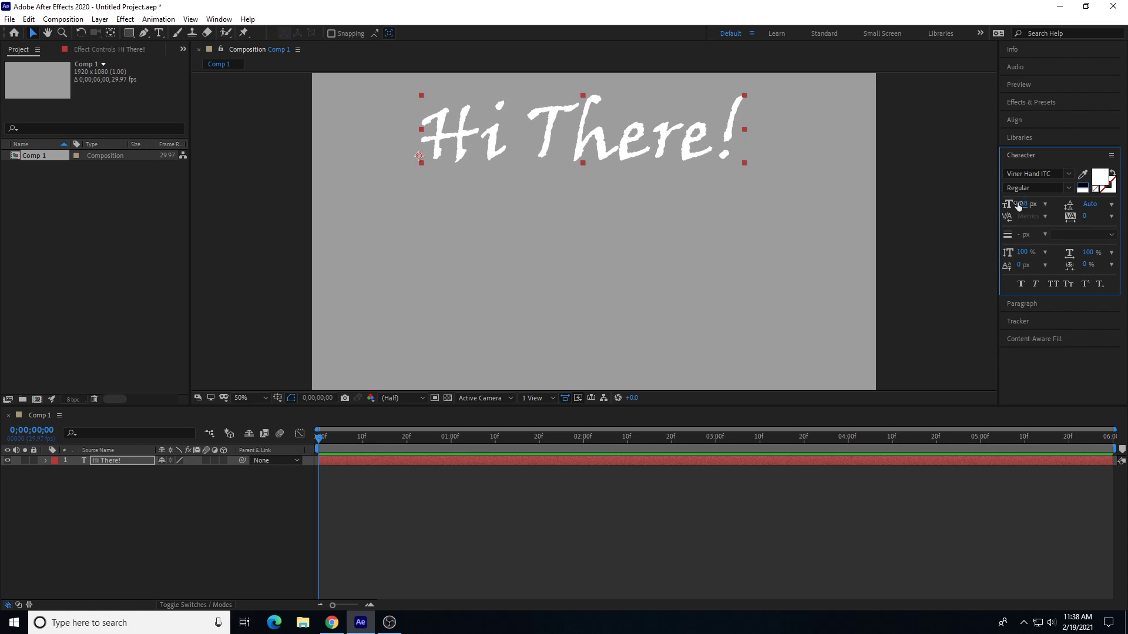
pyautogui.moveTo(587, 110); pyautogui.dragTo(705, 99)
pyautogui.moveTo(1025, 207); pyautogui.dragTo(698, 111)
# Step: Add a vertical text layer reading "HiThere!" in the left part of the composition
pyautogui.click(160, 34)
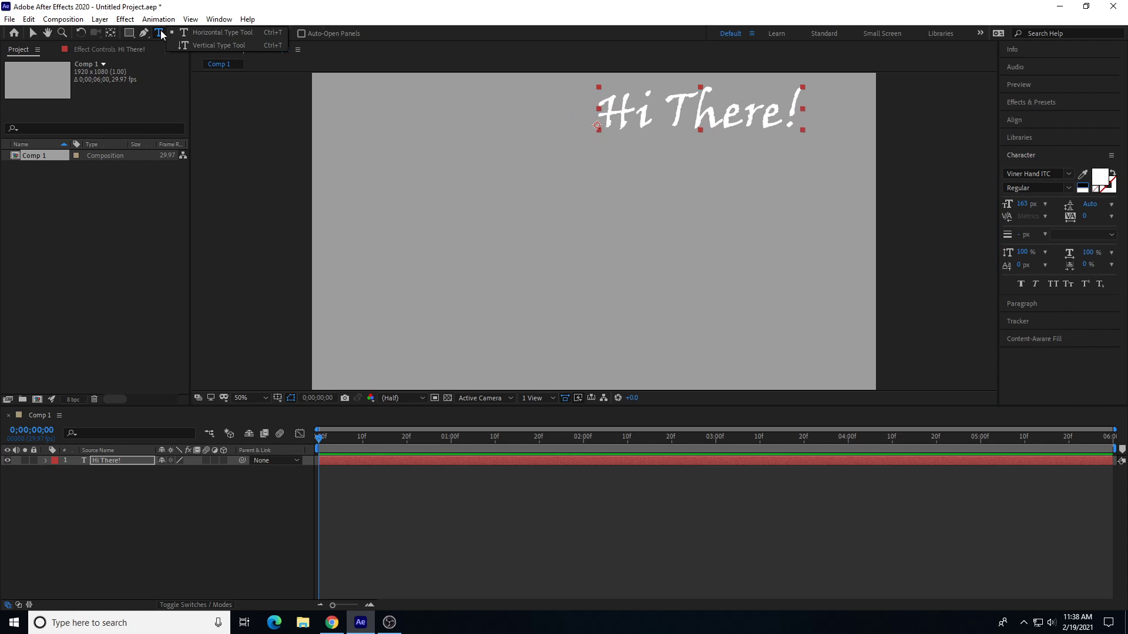
pyautogui.click(206, 44)
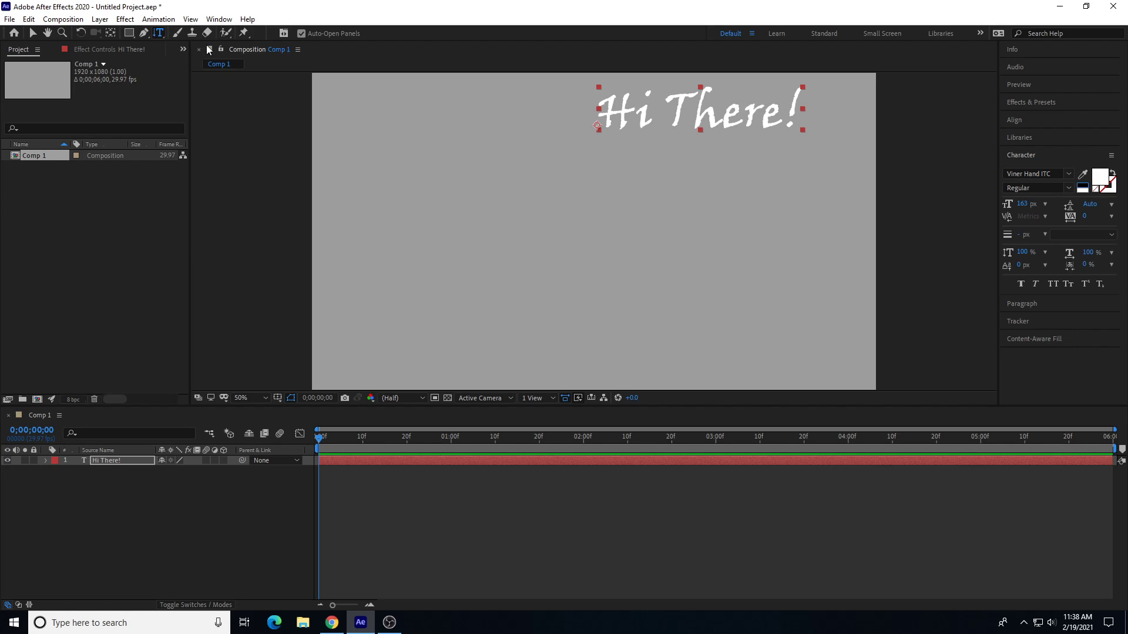
pyautogui.click(391, 98)
pyautogui.write('H')
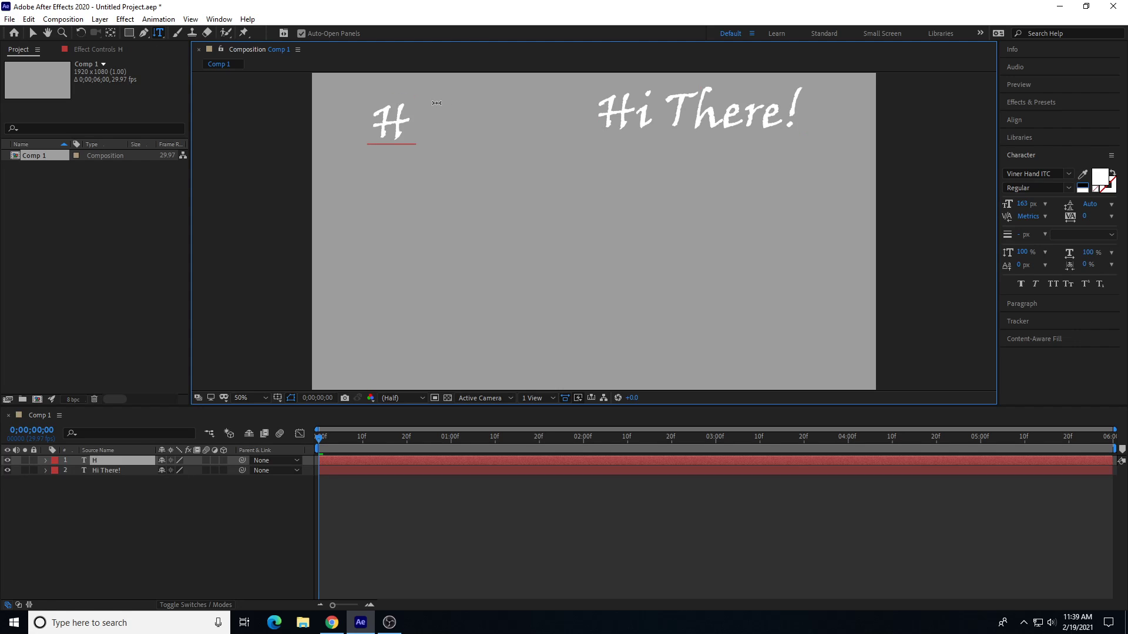
pyautogui.write('iThere!')
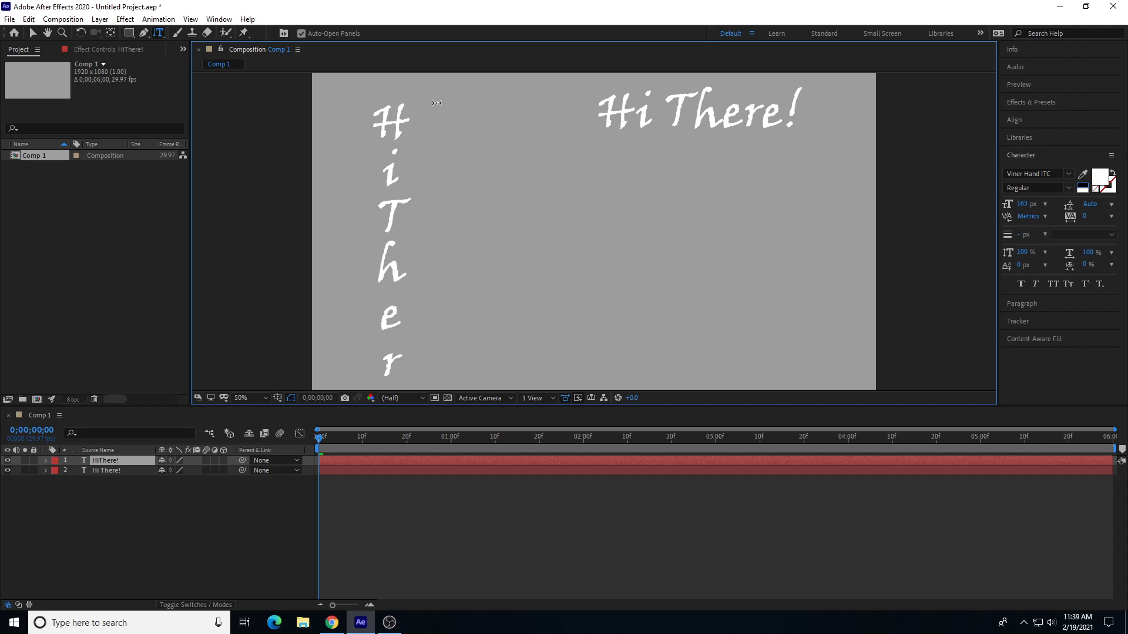
# Step: Set the vertical text's font size to 114 px, and delete that text layer
pyautogui.click(32, 33)
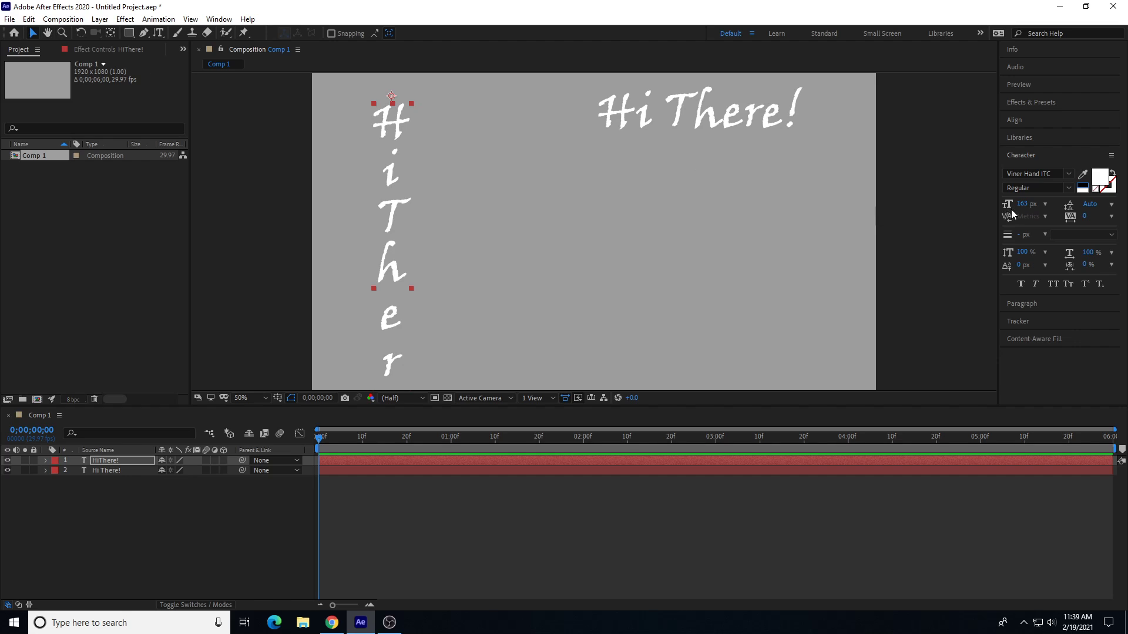
pyautogui.moveTo(1010, 211); pyautogui.dragTo(999, 210)
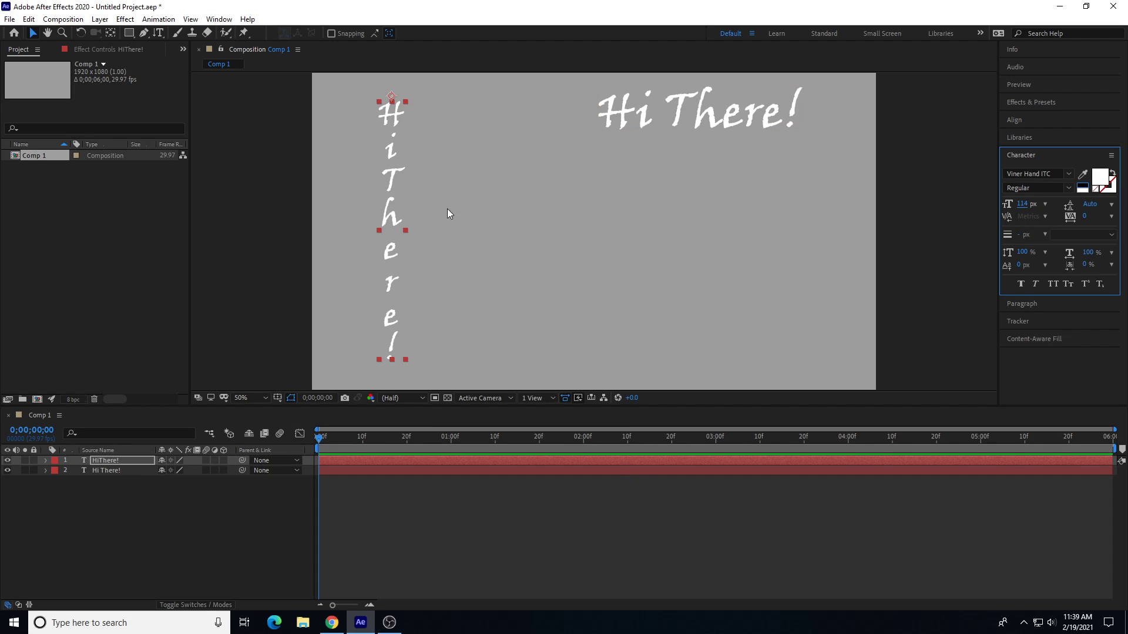
pyautogui.moveTo(395, 127); pyautogui.dragTo(431, 120)
pyautogui.press('Delete')
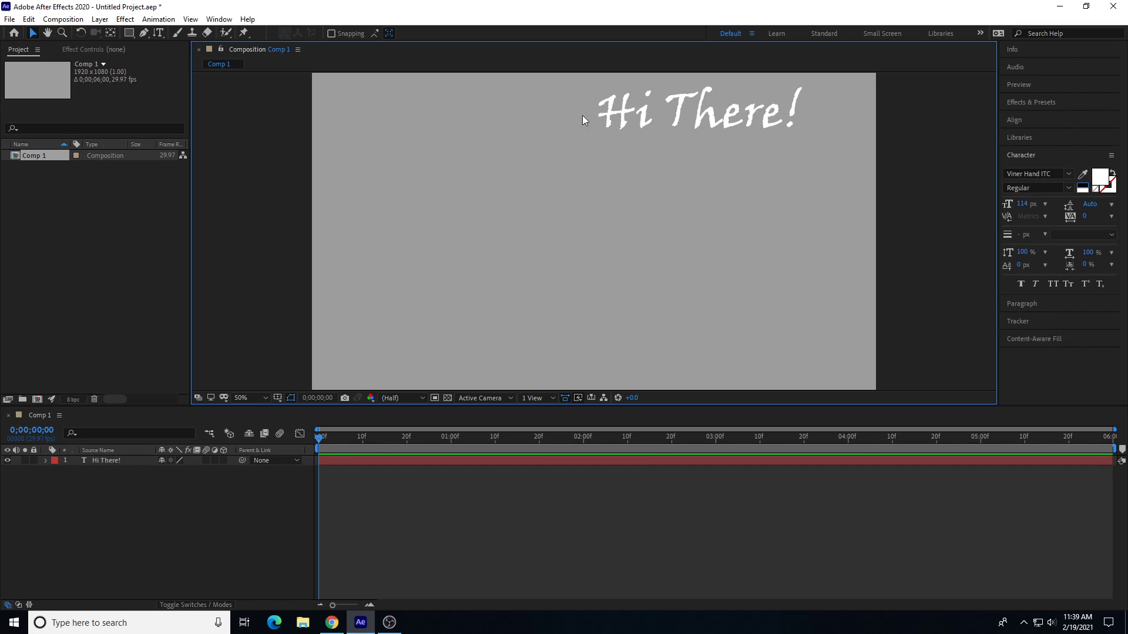
# Step: Move the "Hi There!" text to the middle of the composition and change its font to MS Serif
pyautogui.moveTo(645, 115); pyautogui.dragTo(539, 214)
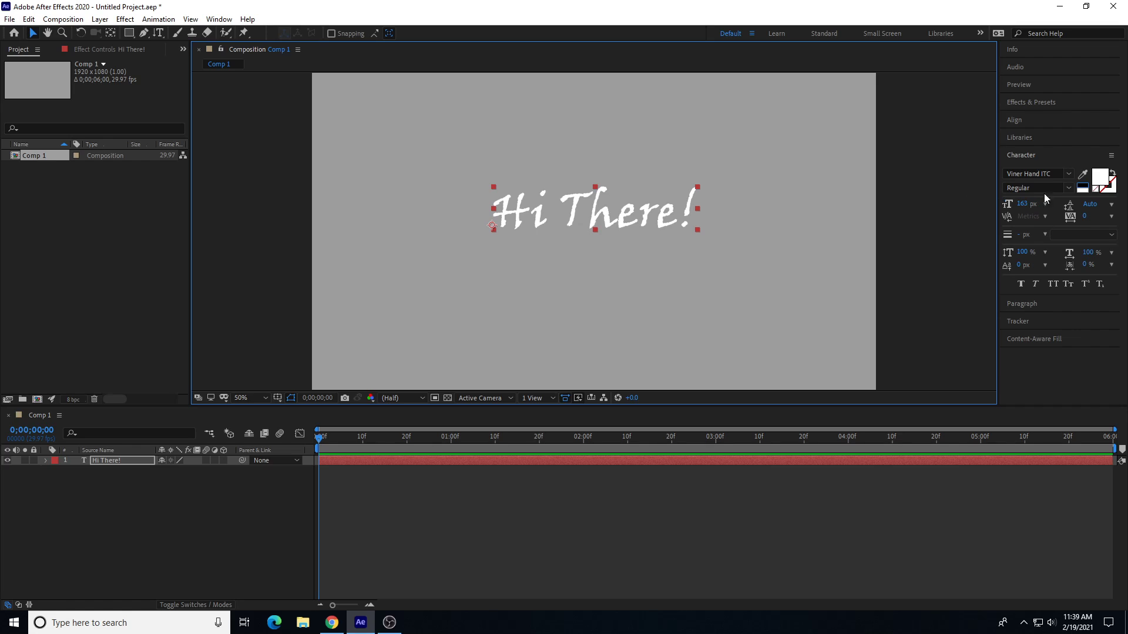
pyautogui.click(1068, 175)
pyautogui.click(1068, 174)
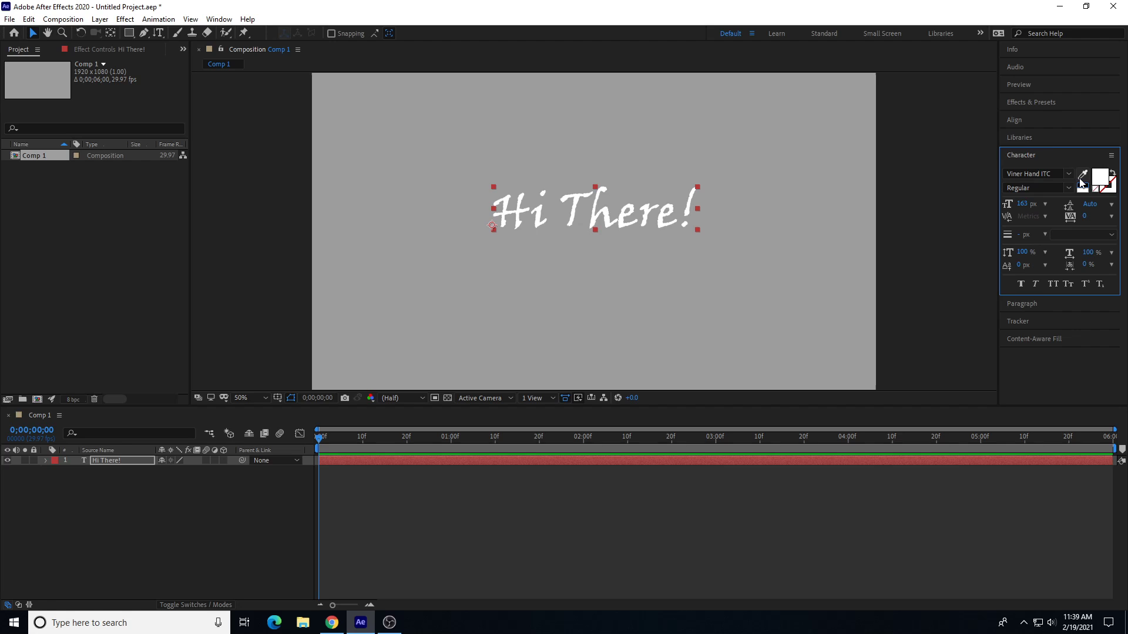
pyautogui.click(1068, 174)
pyautogui.scroll(15, 1007, 235)
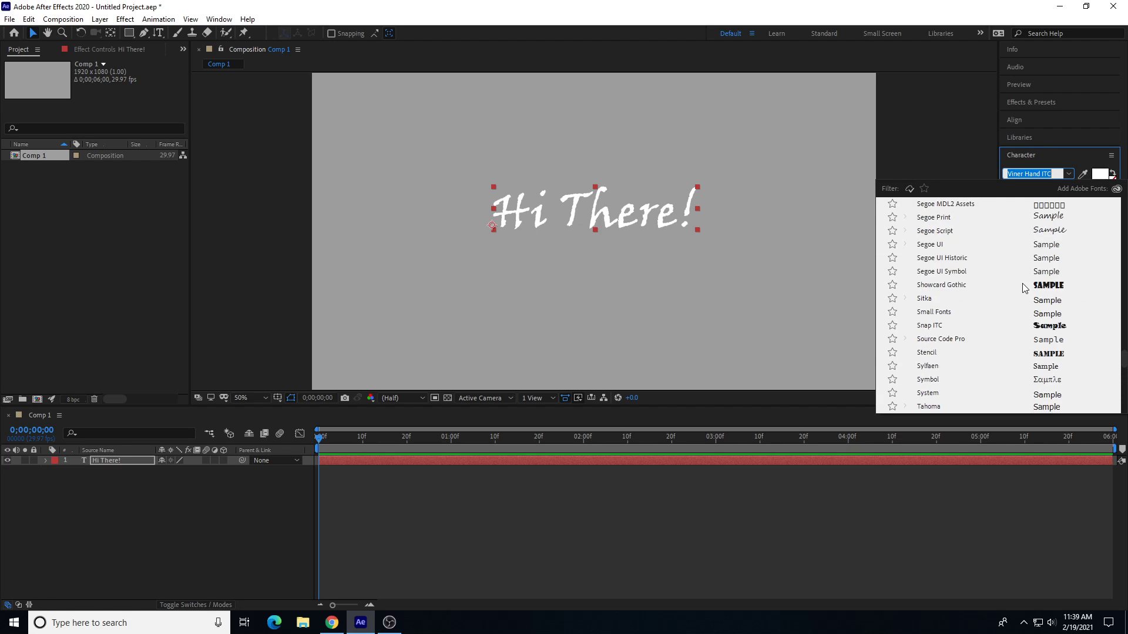
pyautogui.click(1047, 224)
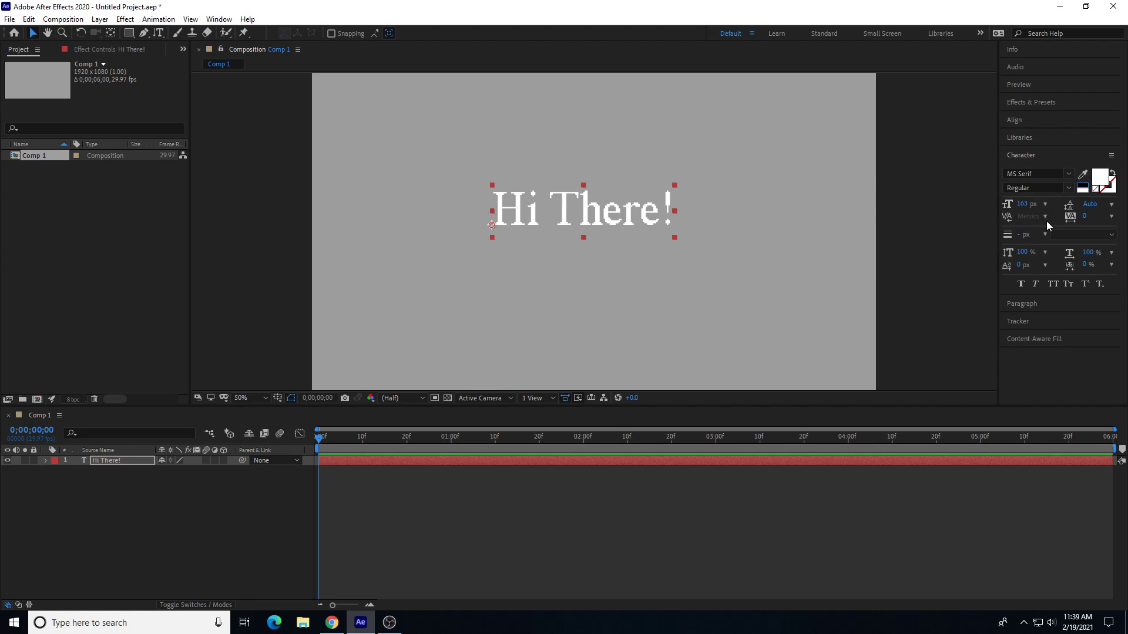
# Step: Change the text's font to Old English Text MT, and finally to Viner Hand ITC
pyautogui.click(1068, 174)
pyautogui.click(1042, 229)
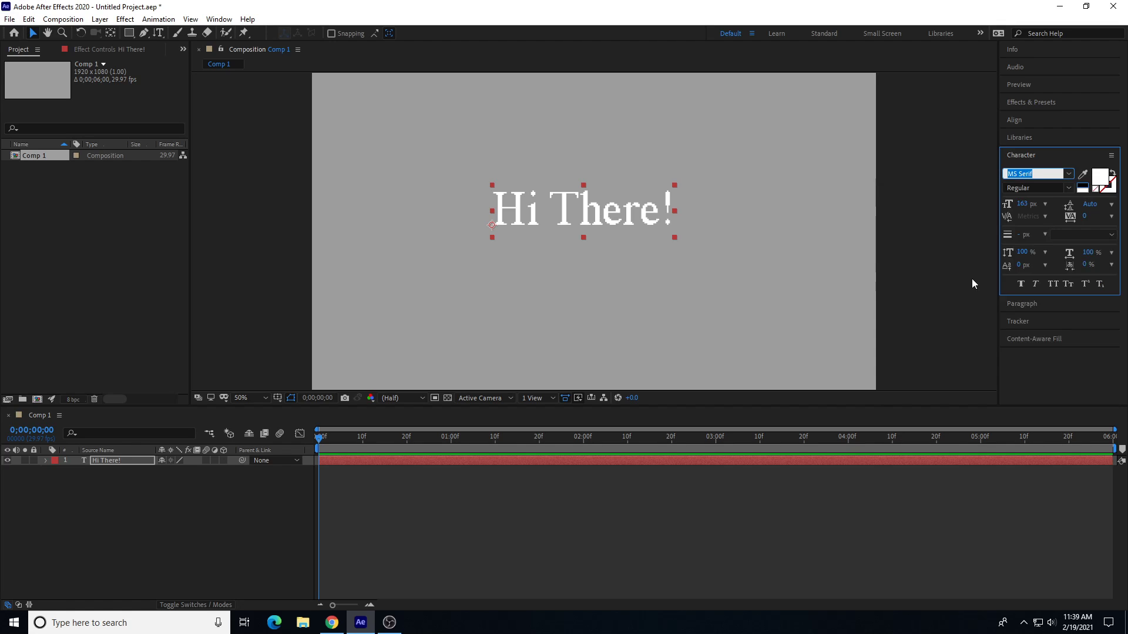
pyautogui.click(1068, 174)
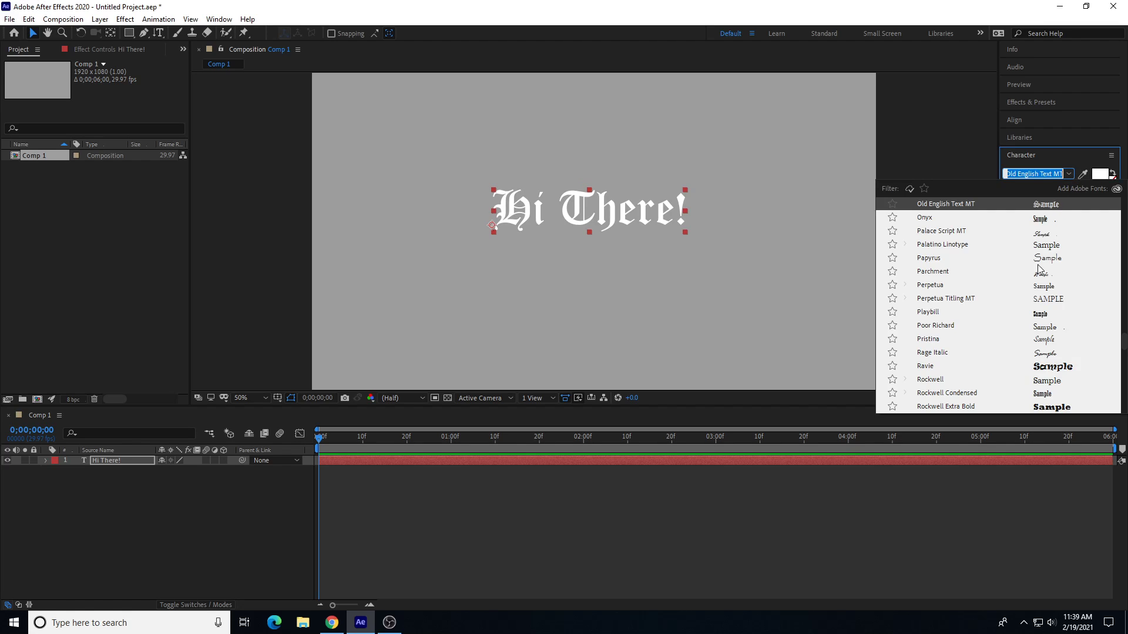
pyautogui.scroll(-10, 1022, 294)
pyautogui.scroll(-1, 1019, 302)
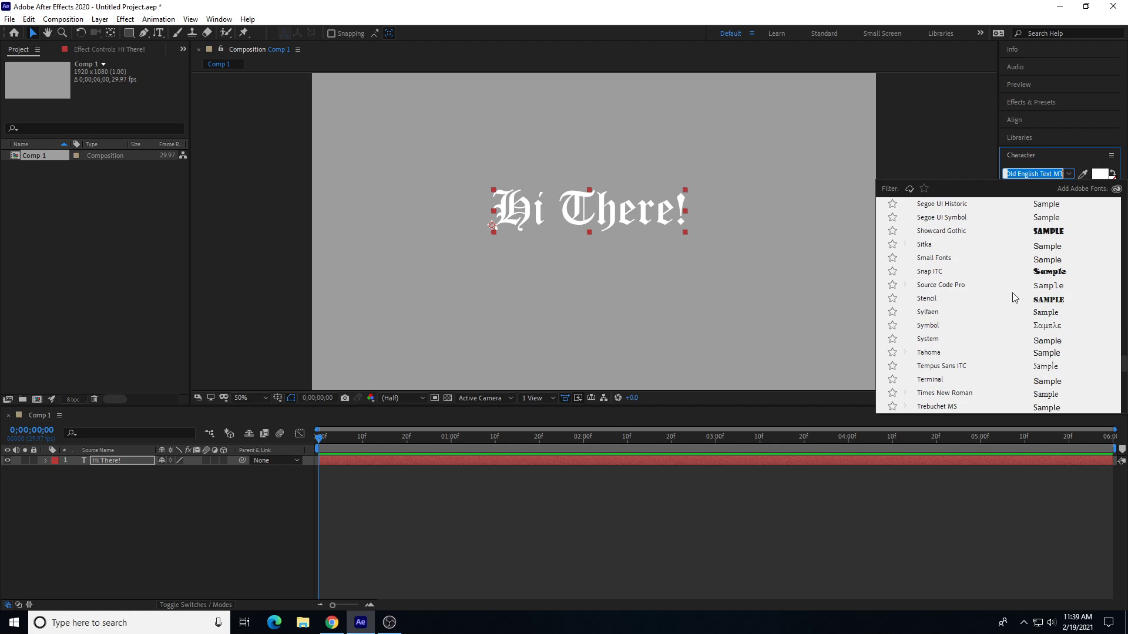
pyautogui.scroll(-5, 986, 293)
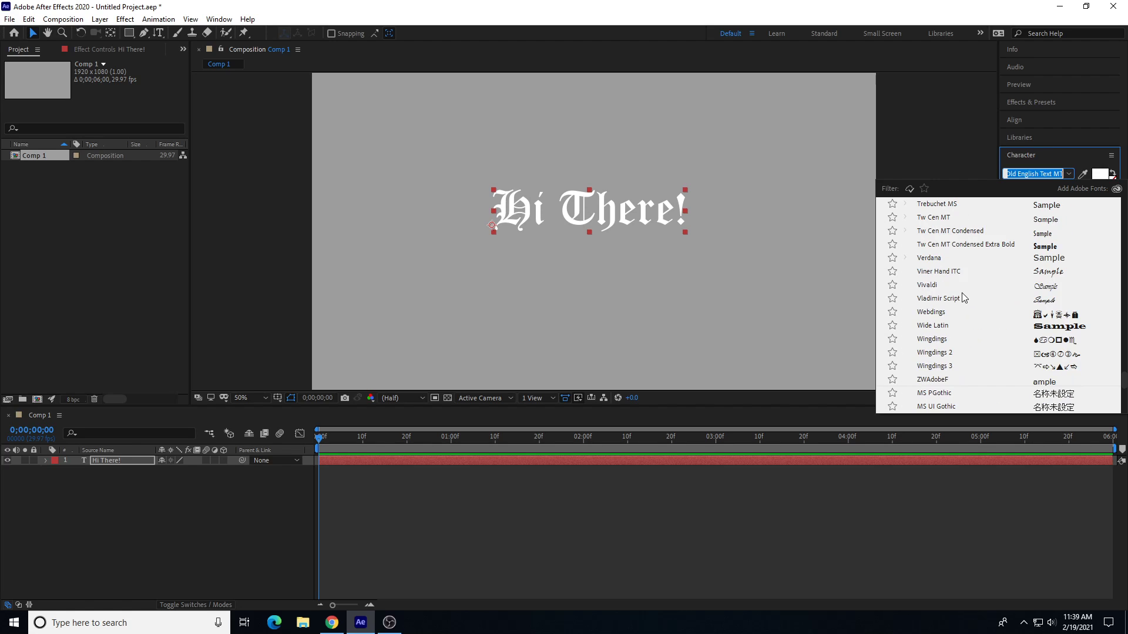
pyautogui.click(957, 272)
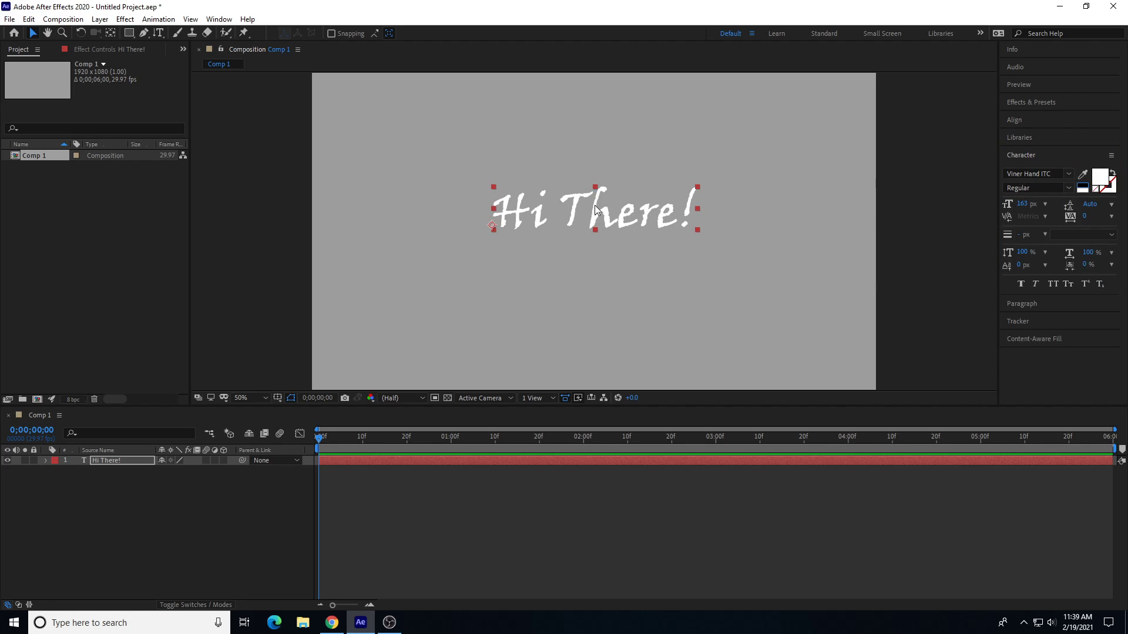
# Step: Shift the "Hi There!" text slightly to the left in the composition
pyautogui.moveTo(595, 206); pyautogui.dragTo(580, 205)
pyautogui.press('/')
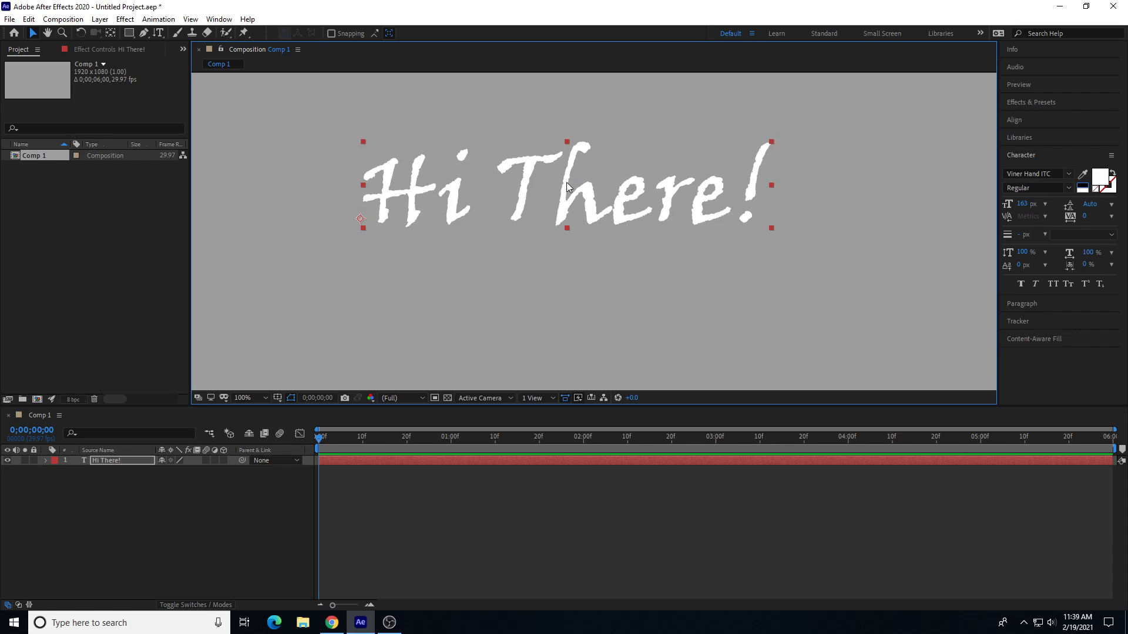
pyautogui.press(',')
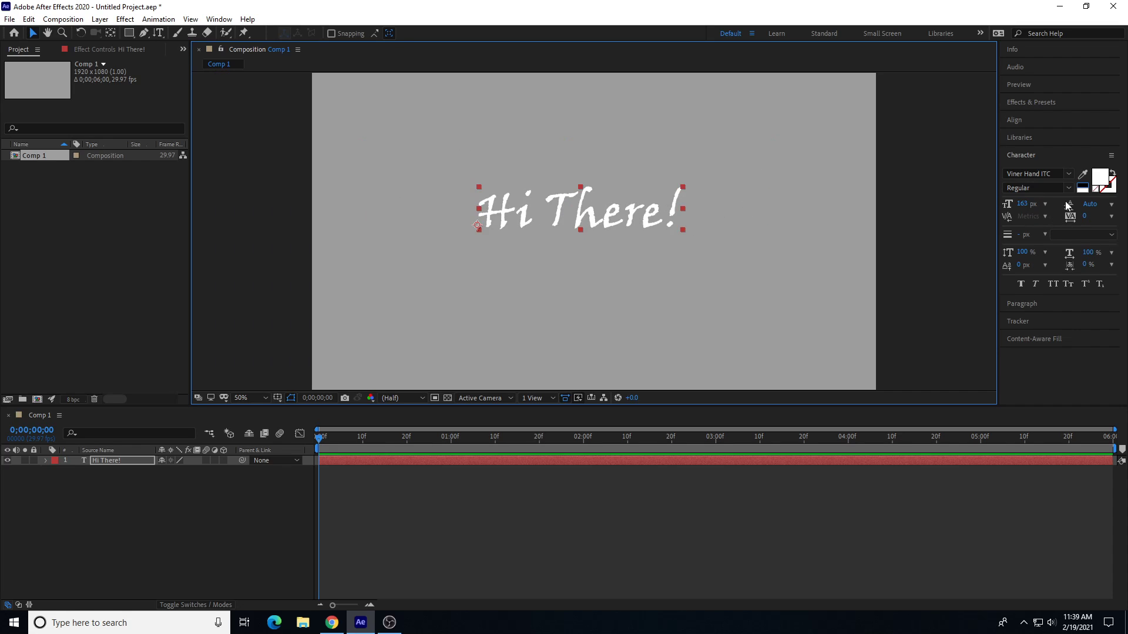
# Step: Try out fill colours for the "Hi There!" text, ending on white
pyautogui.click(1100, 176)
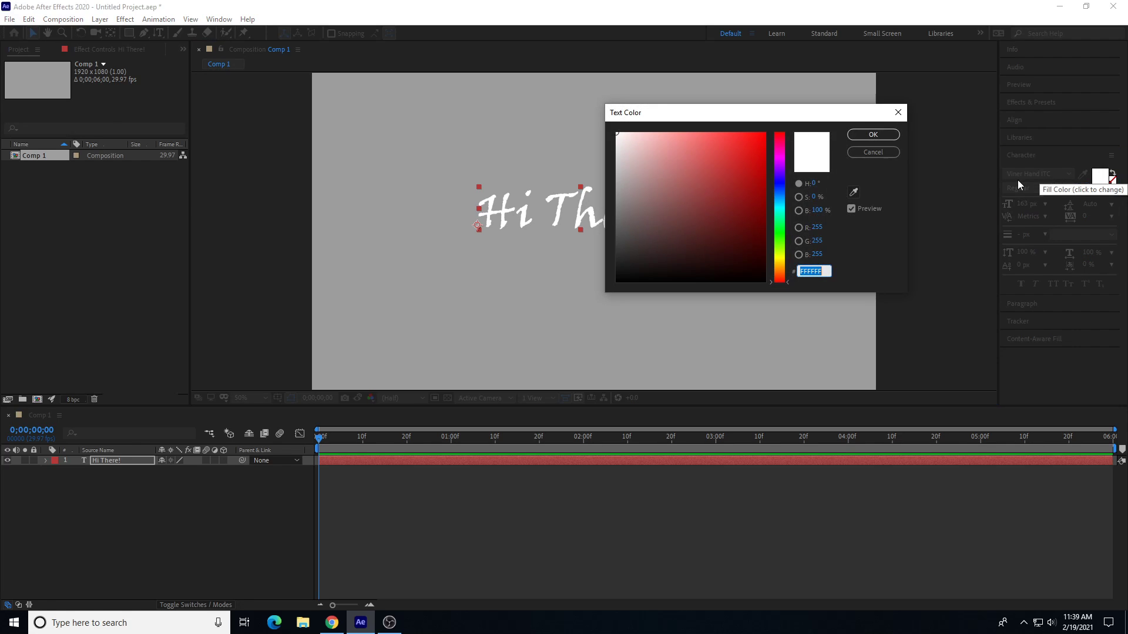
pyautogui.moveTo(735, 161)
pyautogui.mouseDown()
pyautogui.moveTo(713, 175)
pyautogui.moveTo(748, 141)
pyautogui.moveTo(676, 161)
pyautogui.moveTo(693, 144)
pyautogui.moveTo(676, 227)
pyautogui.moveTo(702, 265)
pyautogui.moveTo(628, 141)
pyautogui.moveTo(614, 188)
pyautogui.moveTo(611, 100)
pyautogui.mouseUp()
pyautogui.click(885, 136)
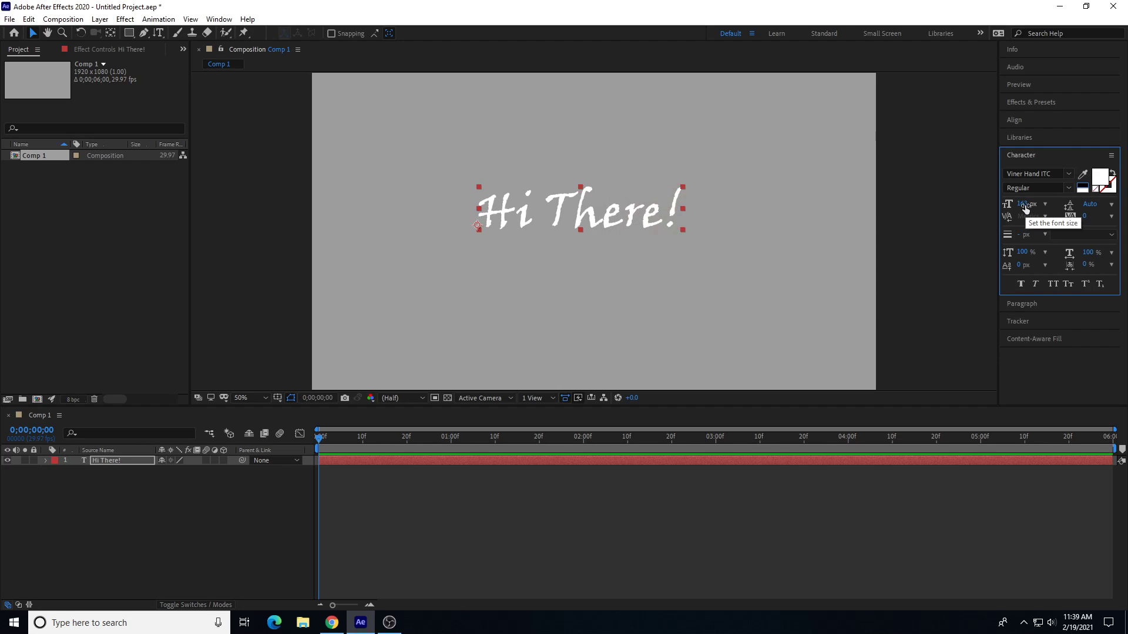
# Step: Set the text's font size to 201 px and shift the text slightly up and to the left
pyautogui.moveTo(1025, 206)
pyautogui.mouseDown()
pyautogui.moveTo(1051, 209)
pyautogui.moveTo(985, 215)
pyautogui.moveTo(1086, 203)
pyautogui.moveTo(1033, 198)
pyautogui.moveTo(1075, 203)
pyautogui.moveTo(1020, 217)
pyautogui.mouseUp()
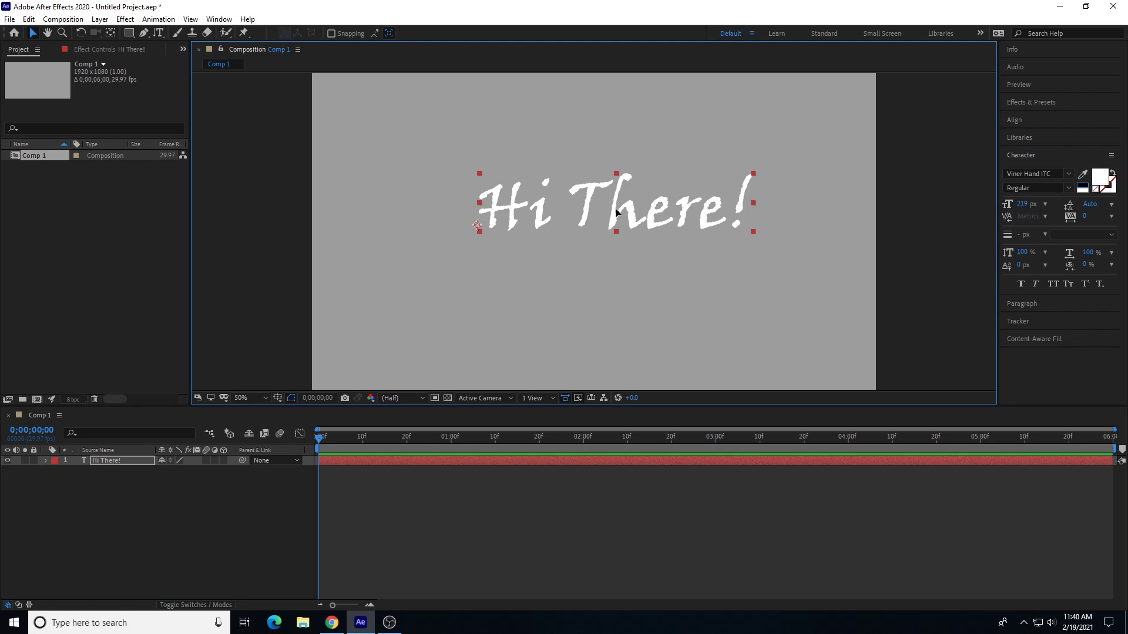
pyautogui.moveTo(652, 218); pyautogui.dragTo(632, 207)
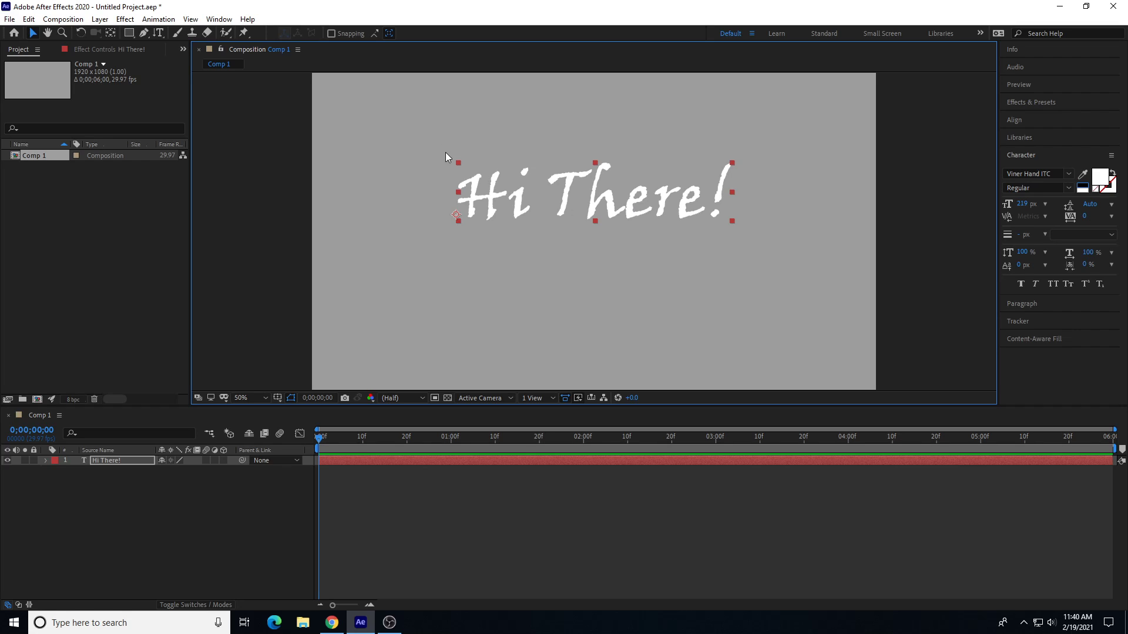
pyautogui.moveTo(1023, 204); pyautogui.dragTo(1041, 226)
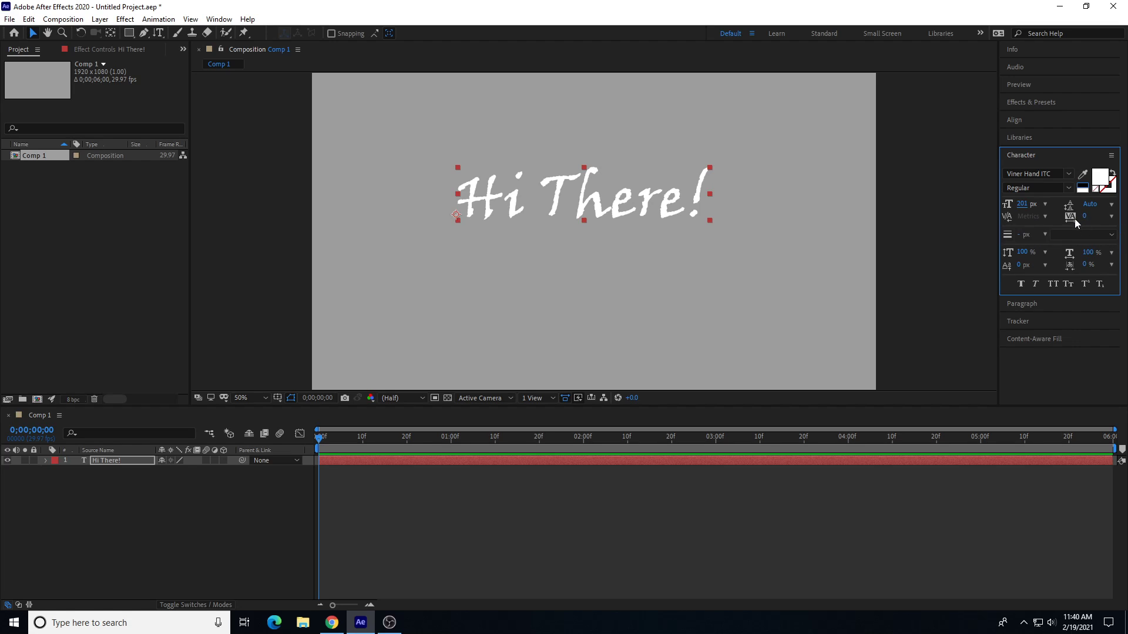
pyautogui.click(1043, 216)
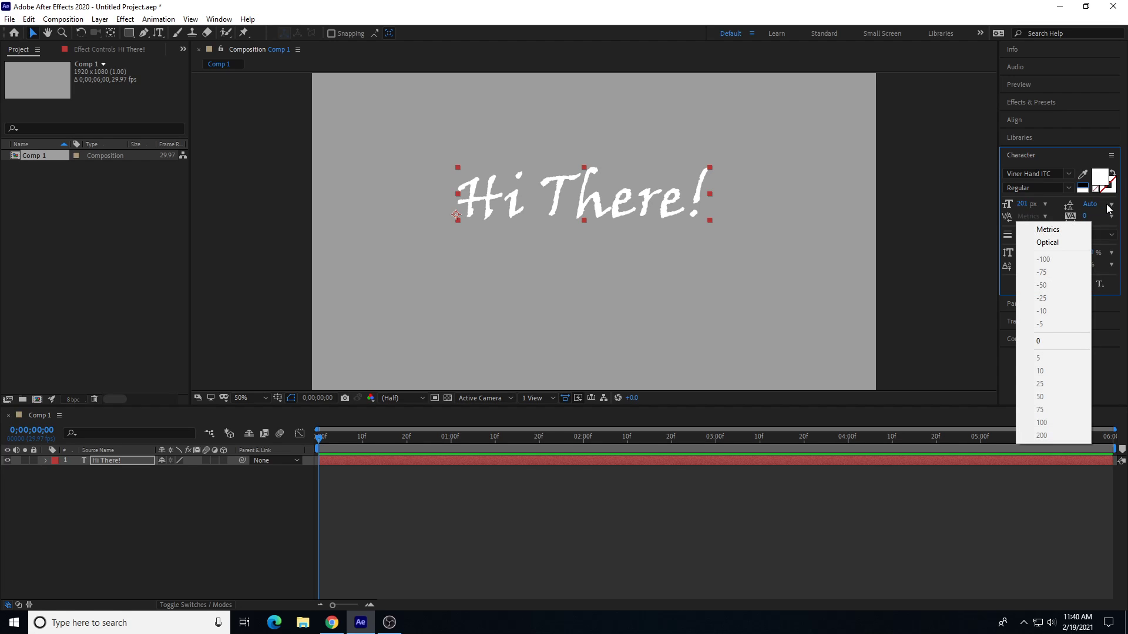
pyautogui.click(1087, 207)
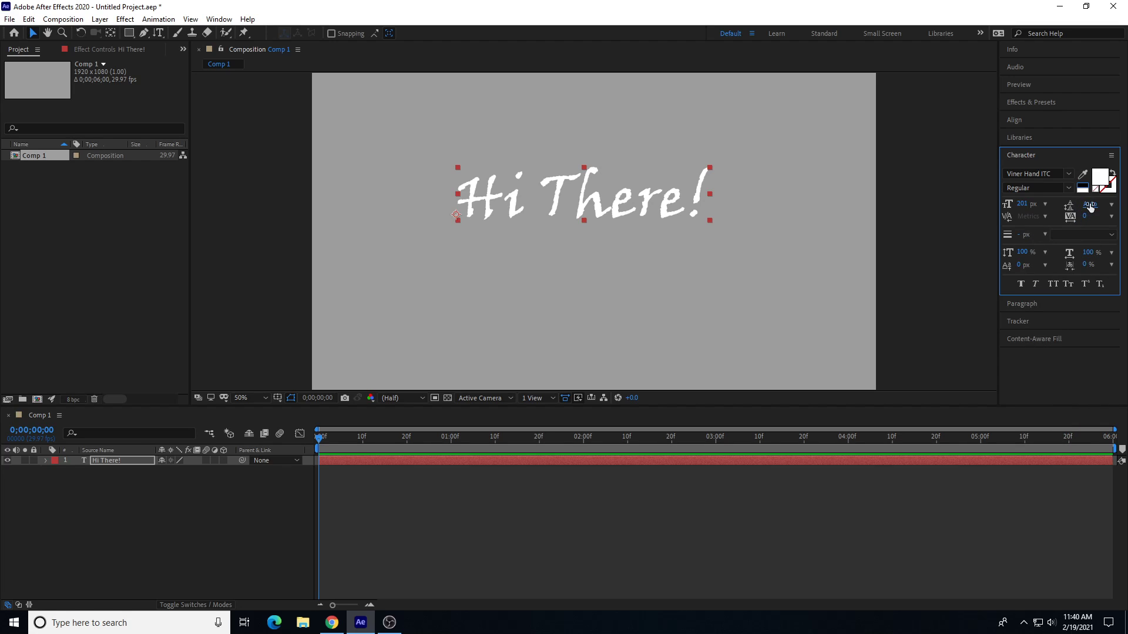
pyautogui.click(1090, 204)
# Step: Add a second line reading "Hello" below "Hi There!" and set the text's leading to 257 px
pyautogui.click(158, 33)
pyautogui.click(703, 187)
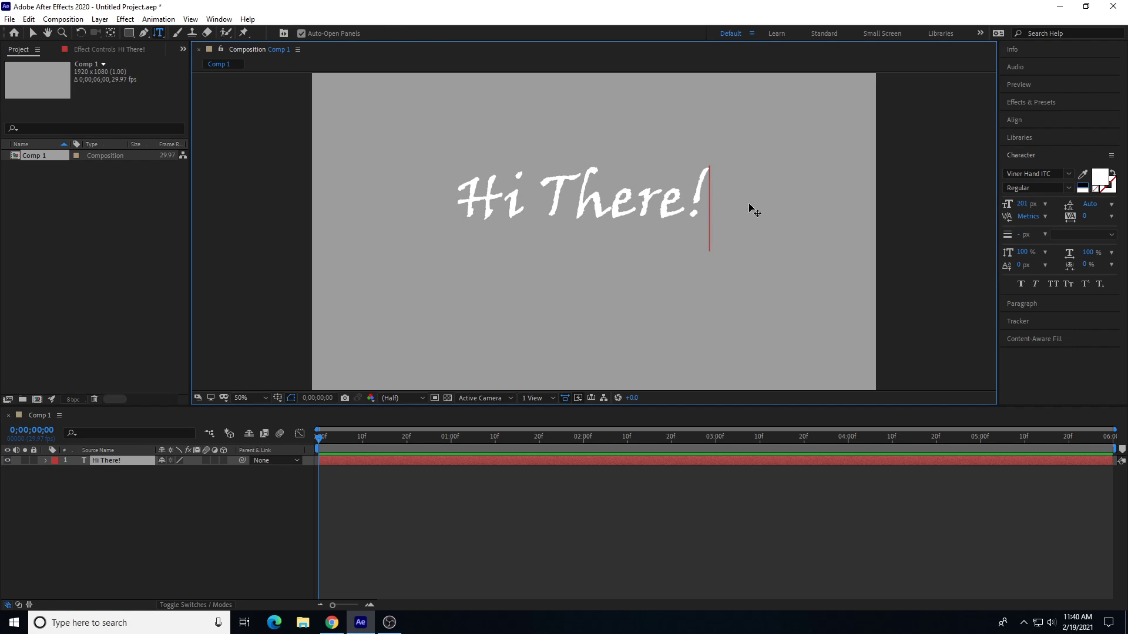
pyautogui.press('Return')
pyautogui.write('Hello')
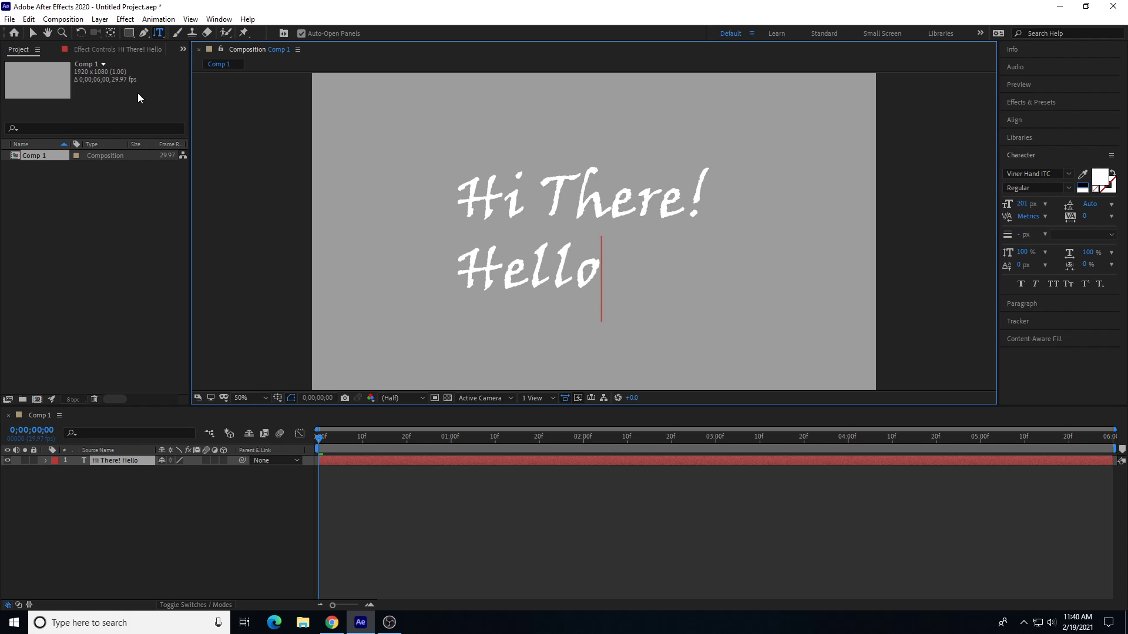
pyautogui.click(33, 33)
pyautogui.moveTo(1072, 207)
pyautogui.mouseDown()
pyautogui.moveTo(1034, 207)
pyautogui.moveTo(1125, 207)
pyautogui.moveTo(1052, 207)
pyautogui.moveTo(1087, 207)
pyautogui.mouseUp()
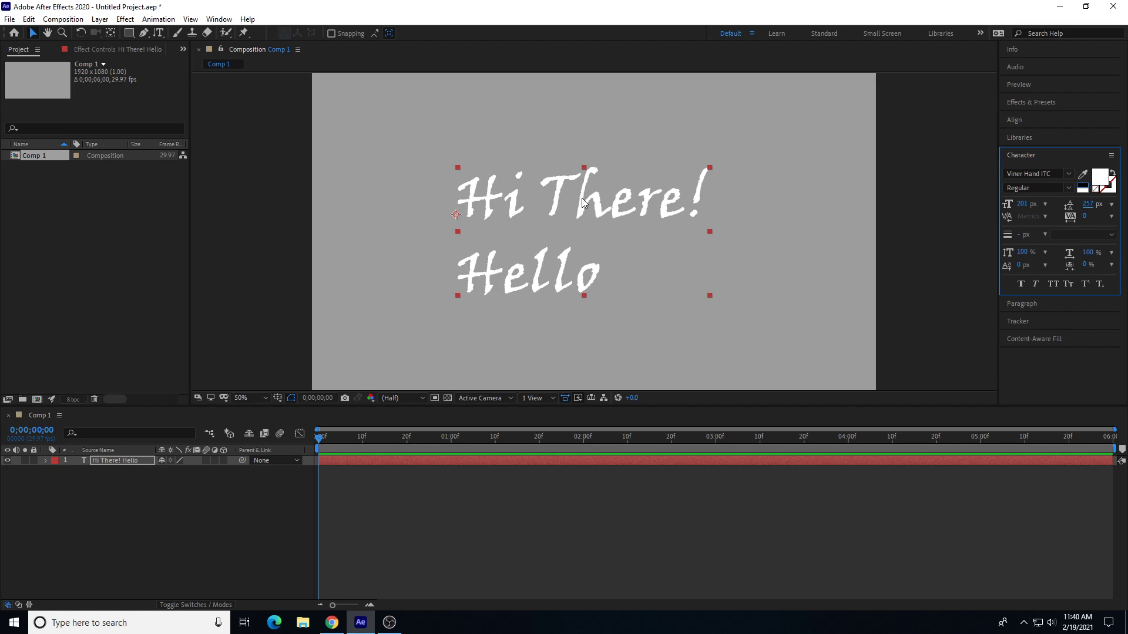
# Step: Undo the leading change and the added "Hello" line
pyautogui.hotkey('ctrl', 'z')
pyautogui.hotkey('ctrl', 'z')
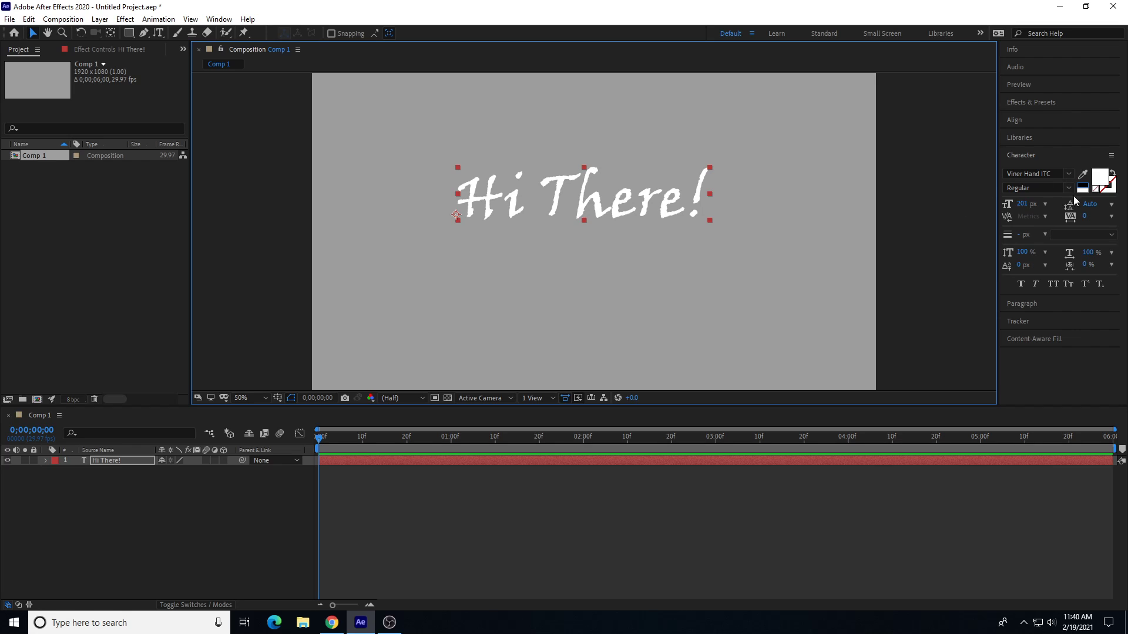
# Step: Try out wider tracking on the "Hi There!" text, then reset the tracking to 0
pyautogui.moveTo(1086, 219)
pyautogui.mouseDown()
pyautogui.moveTo(1119, 218)
pyautogui.moveTo(1081, 218)
pyautogui.moveTo(1119, 219)
pyautogui.moveTo(1074, 244)
pyautogui.moveTo(1124, 249)
pyautogui.moveTo(1080, 224)
pyautogui.mouseUp()
pyautogui.click(1085, 216)
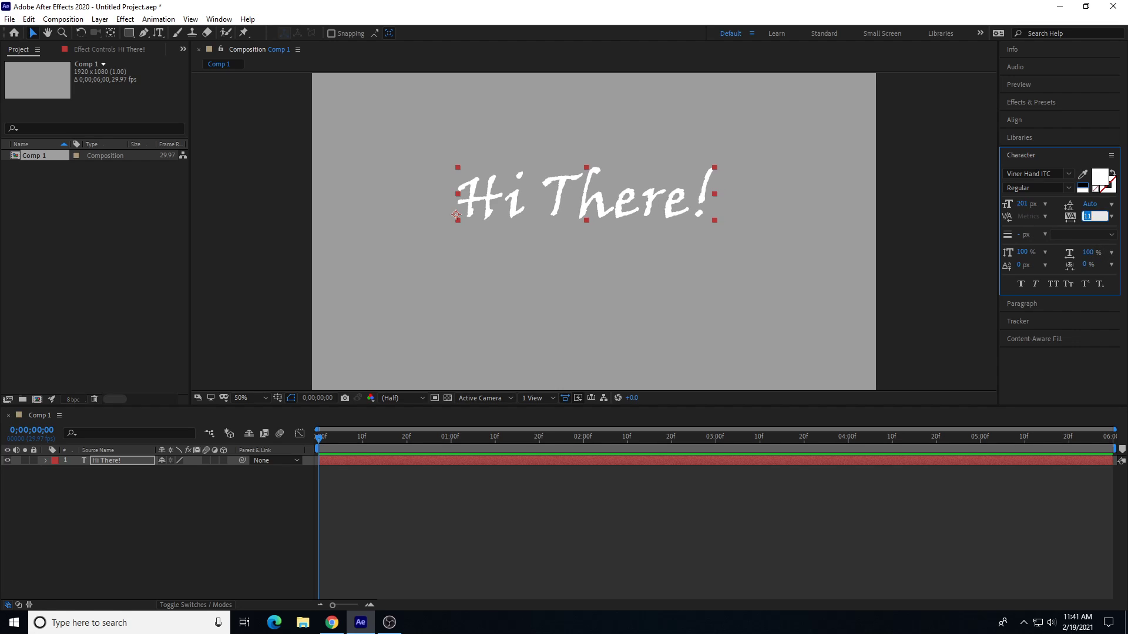
pyautogui.write('0')
pyautogui.press('Return')
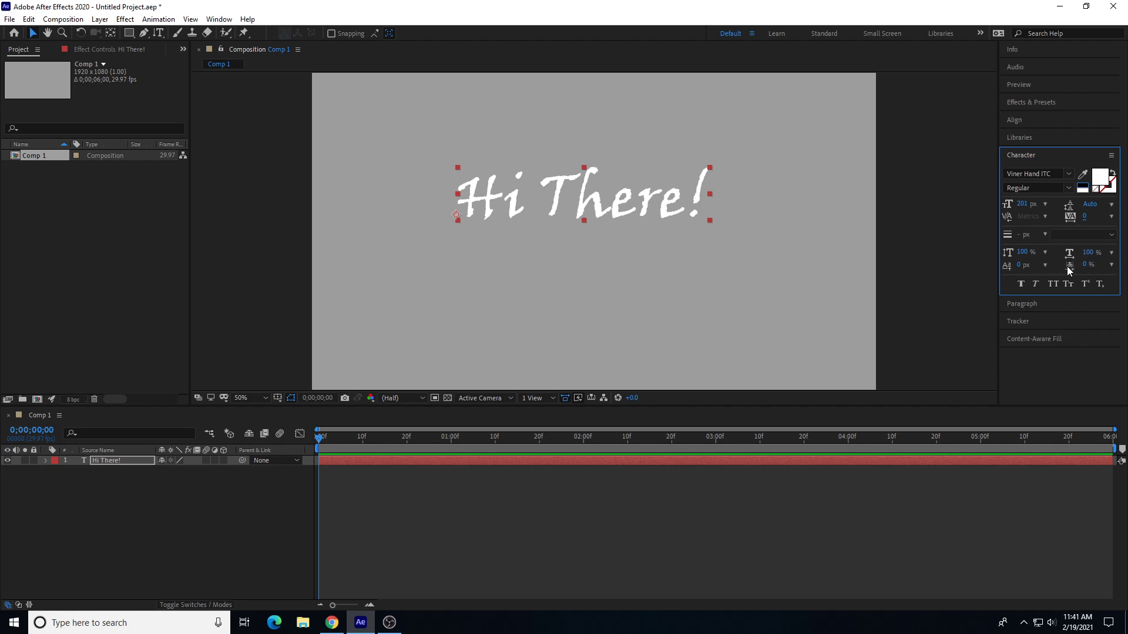
# Step: Try Faux Bold, Faux Italic, All Caps and Small Caps on the "Hi There!" text, switching each off again
pyautogui.click(1023, 284)
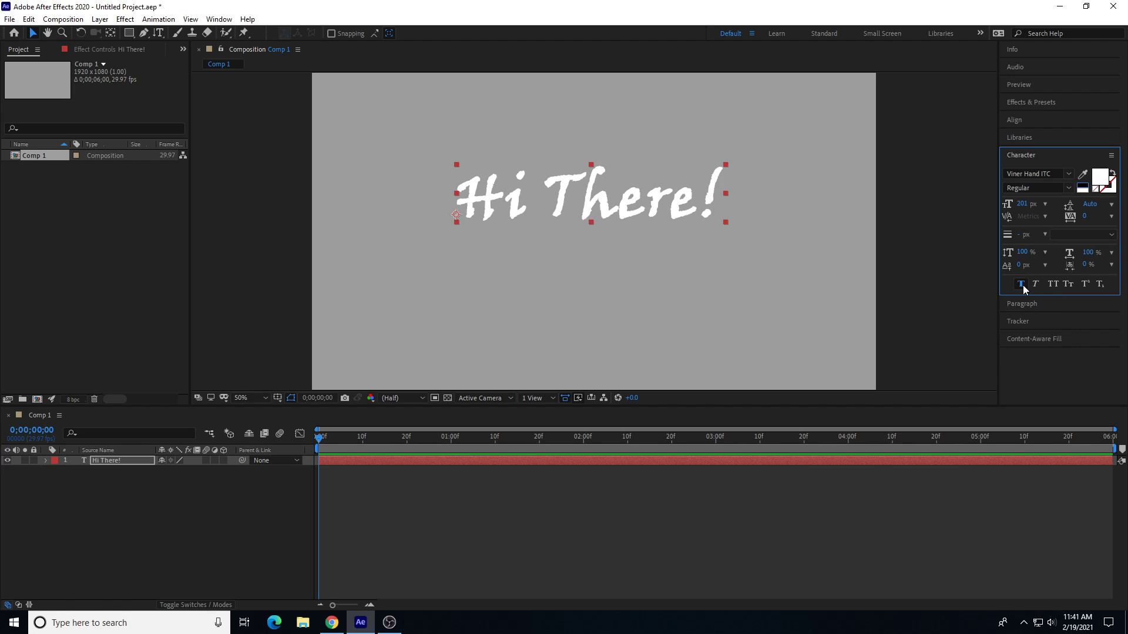
pyautogui.click(1023, 284)
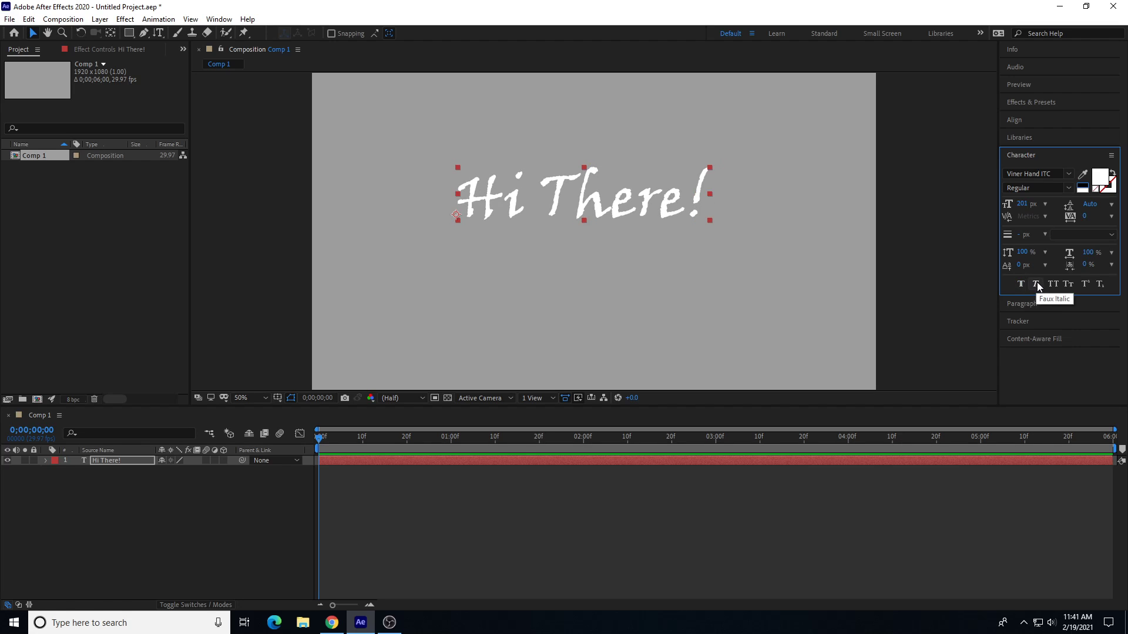
pyautogui.click(1038, 286)
pyautogui.click(1038, 286)
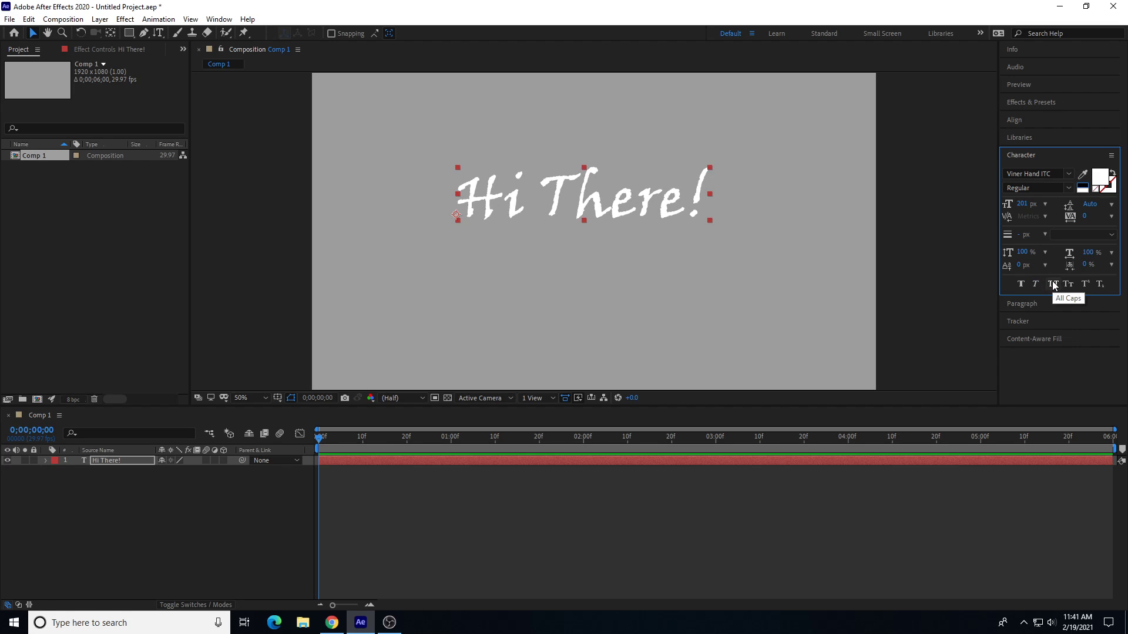
pyautogui.click(1052, 285)
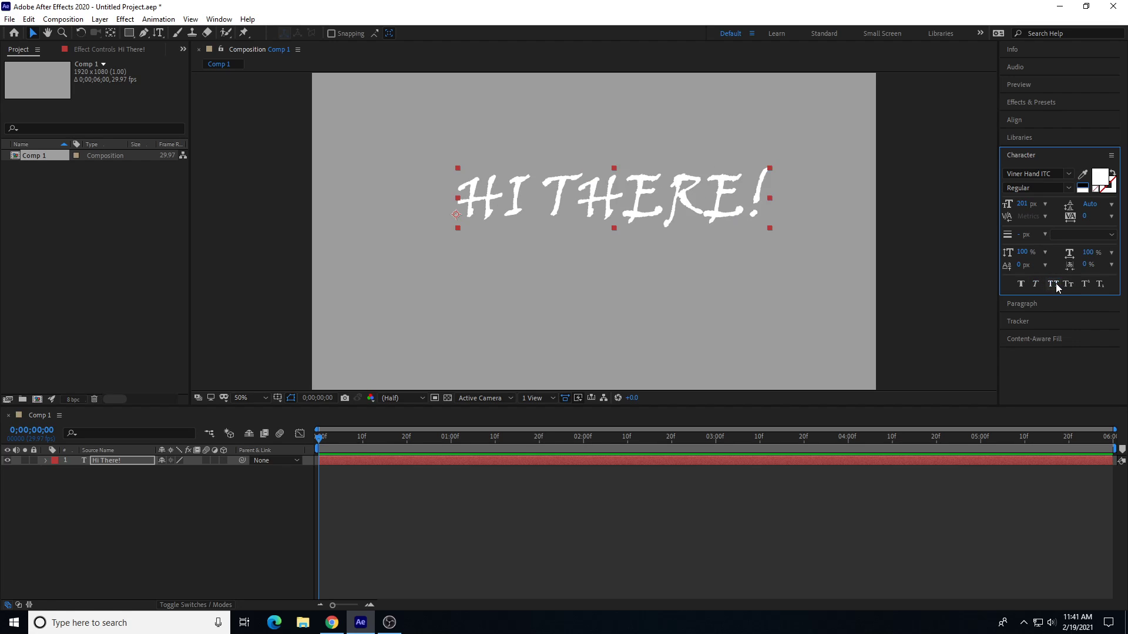
pyautogui.click(1053, 286)
pyautogui.click(1068, 285)
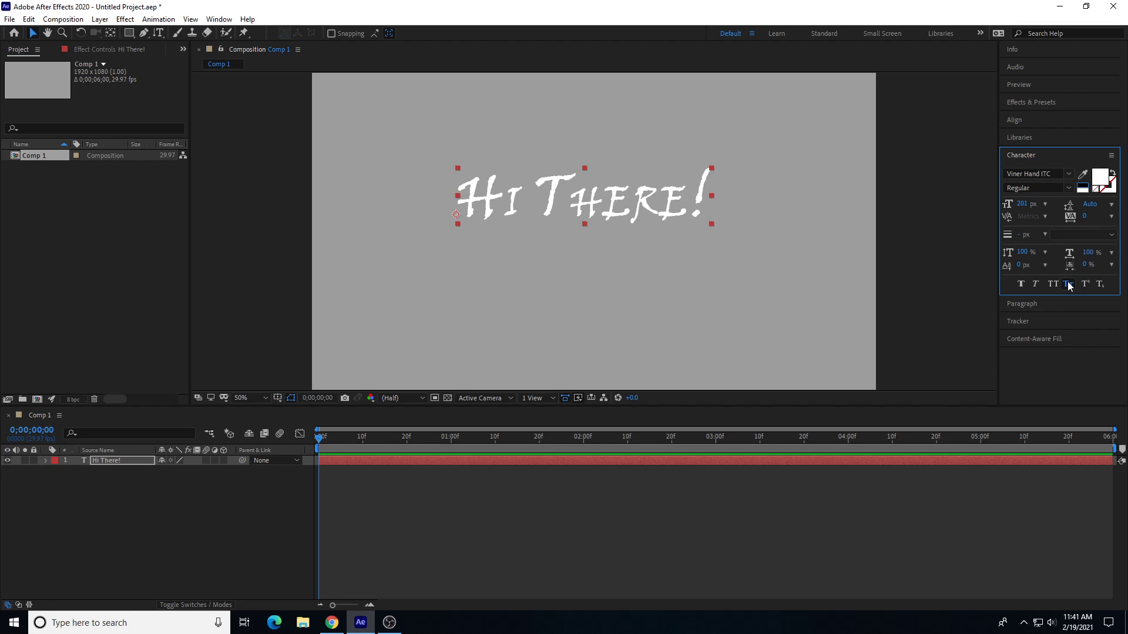
pyautogui.click(1068, 285)
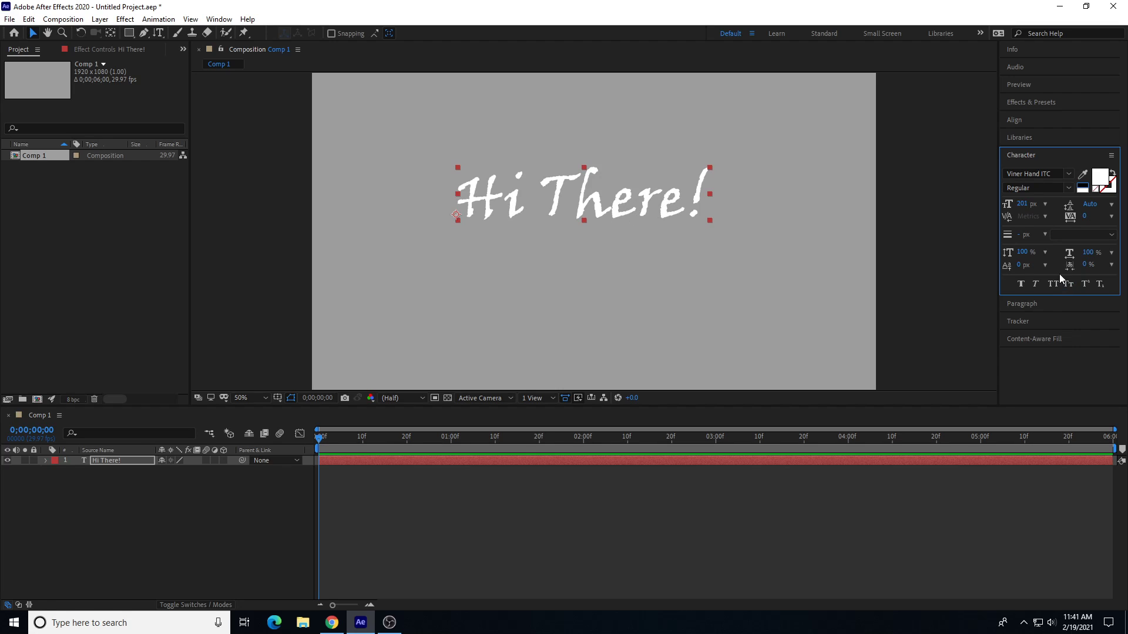
# Step: Check the font styles available for the text and shift "Hi There!" slightly down in the composition
pyautogui.click(1070, 188)
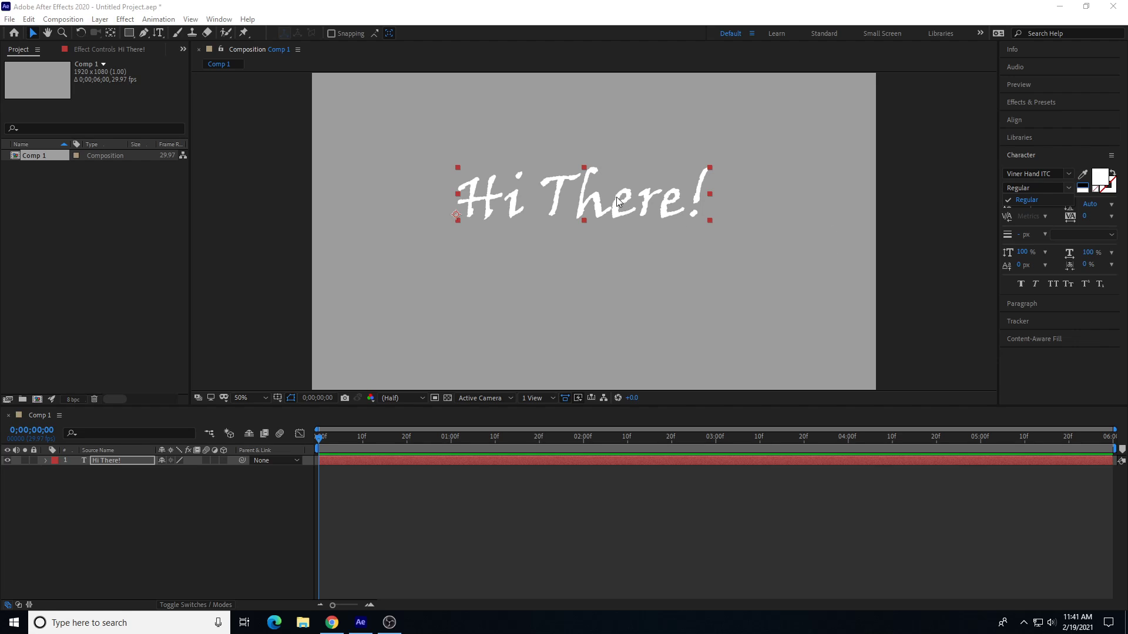
pyautogui.moveTo(560, 182); pyautogui.dragTo(558, 195)
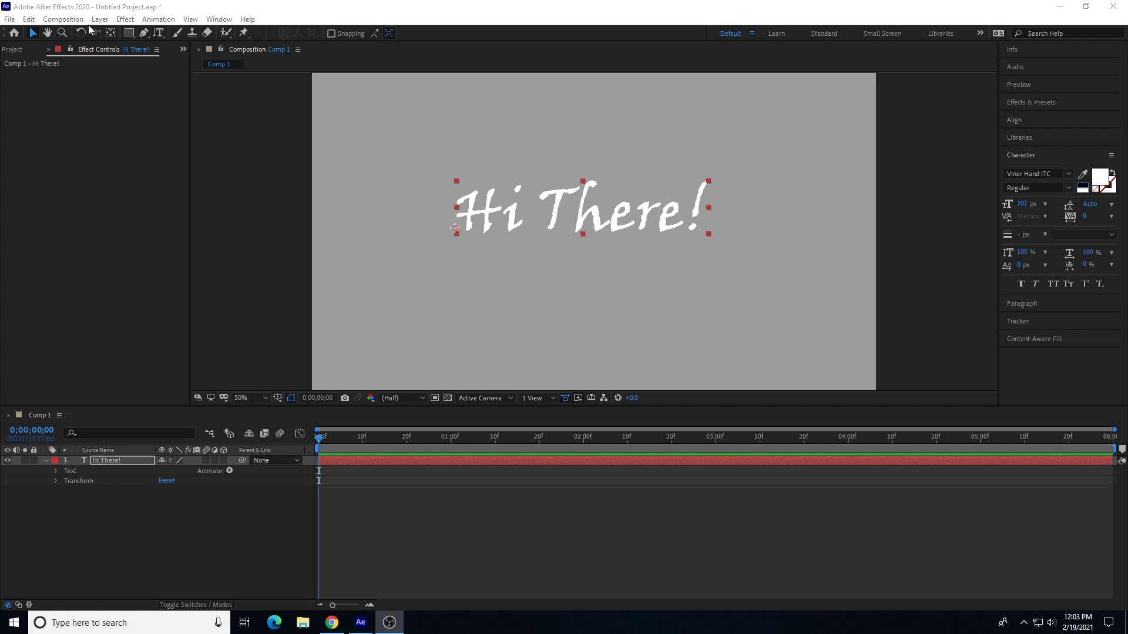
# Step: Look through the effect categories available for the "Hi There!" text layer
pyautogui.click(125, 19)
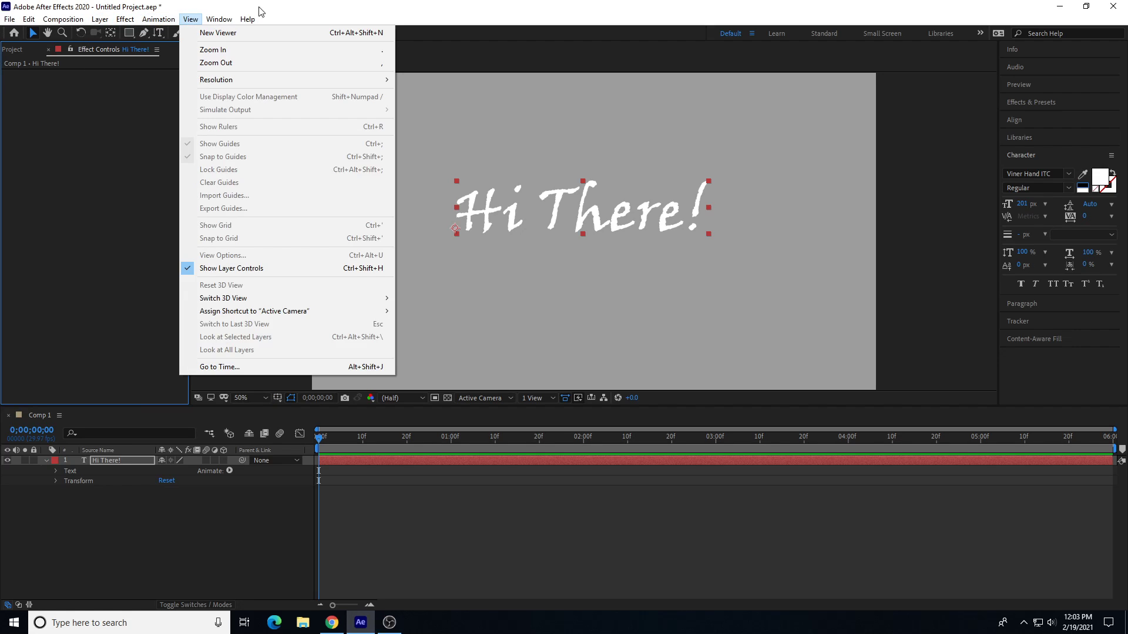
pyautogui.click(346, 10)
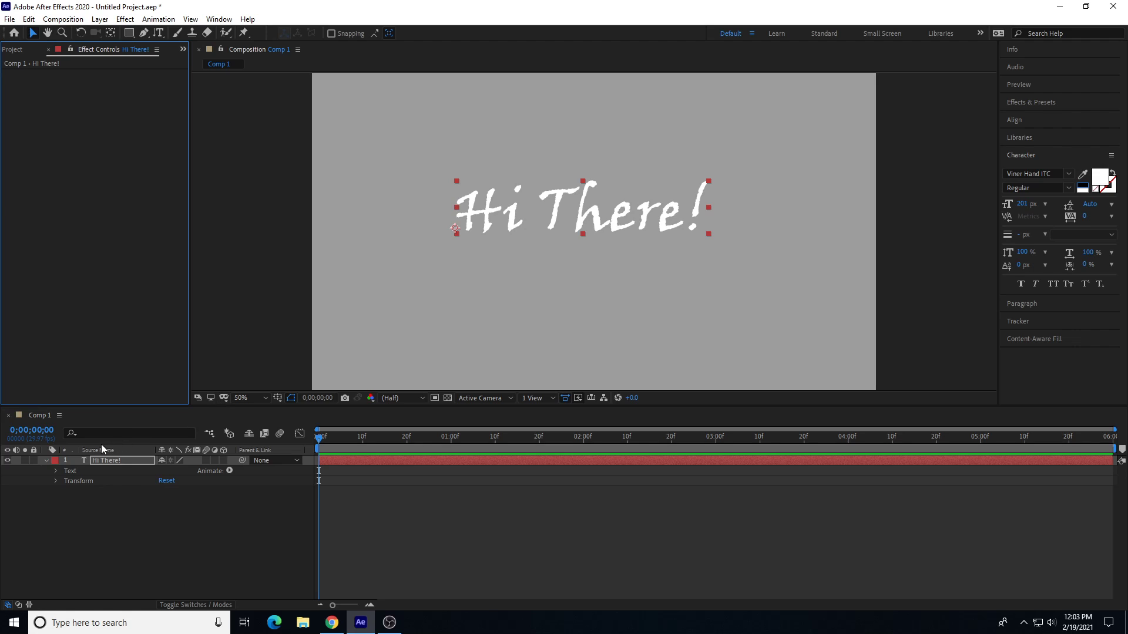
pyautogui.click(98, 460)
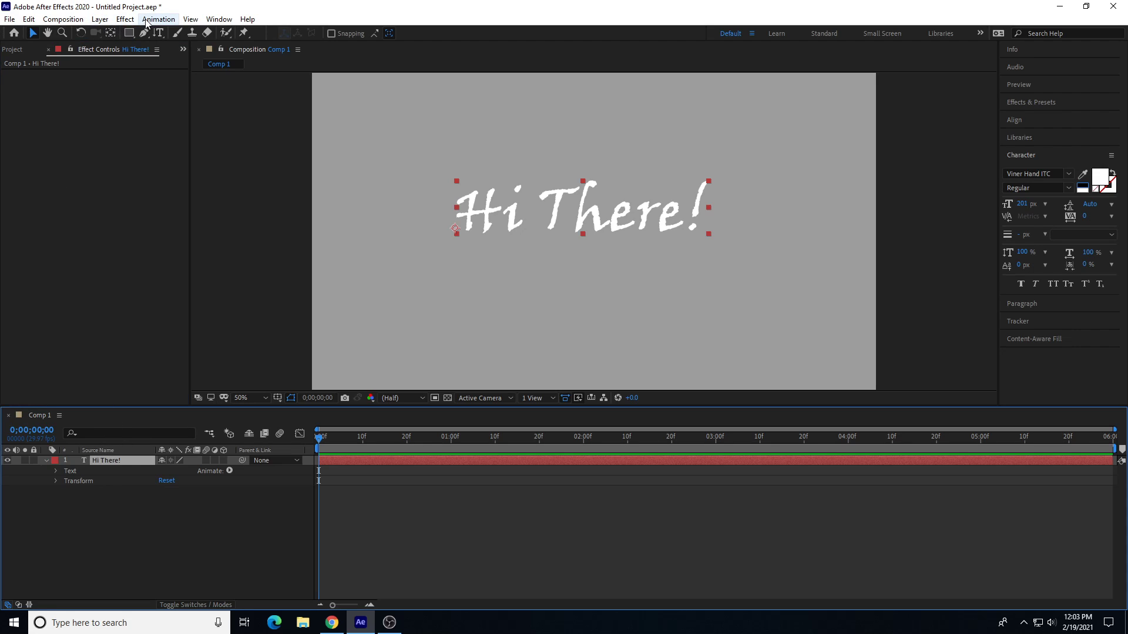
pyautogui.click(126, 19)
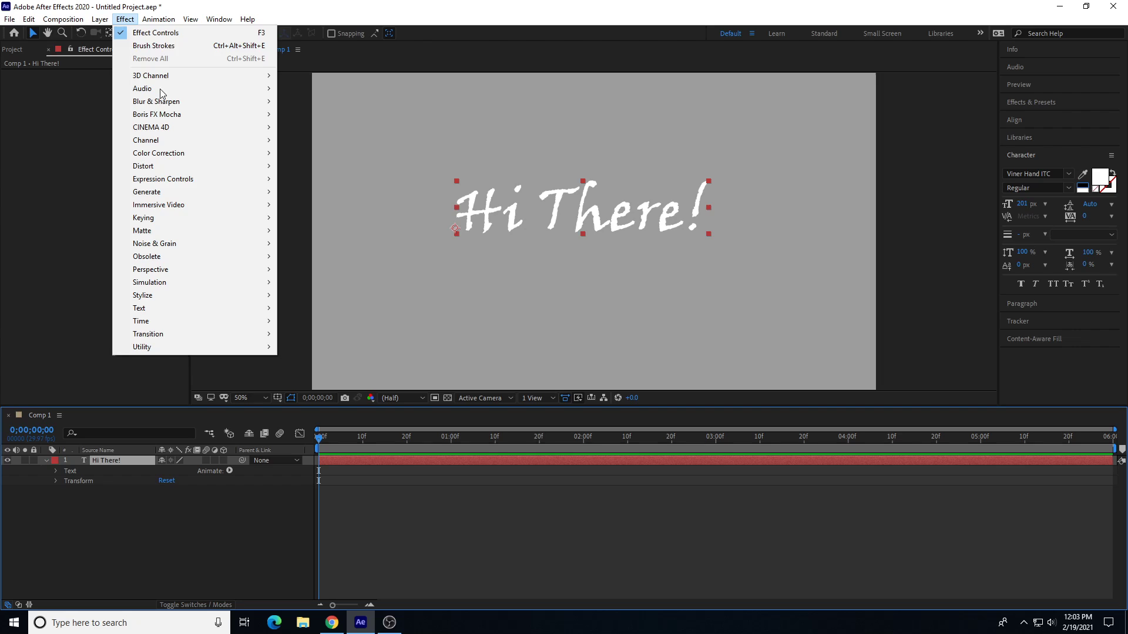
pyautogui.click(126, 22)
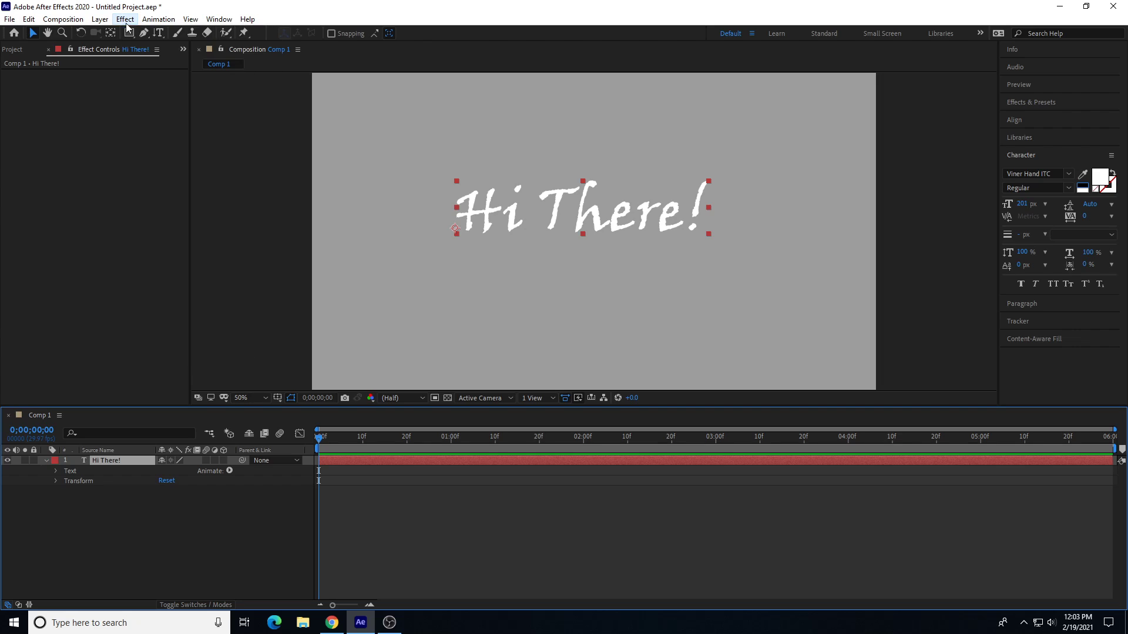
pyautogui.rightClick(108, 460)
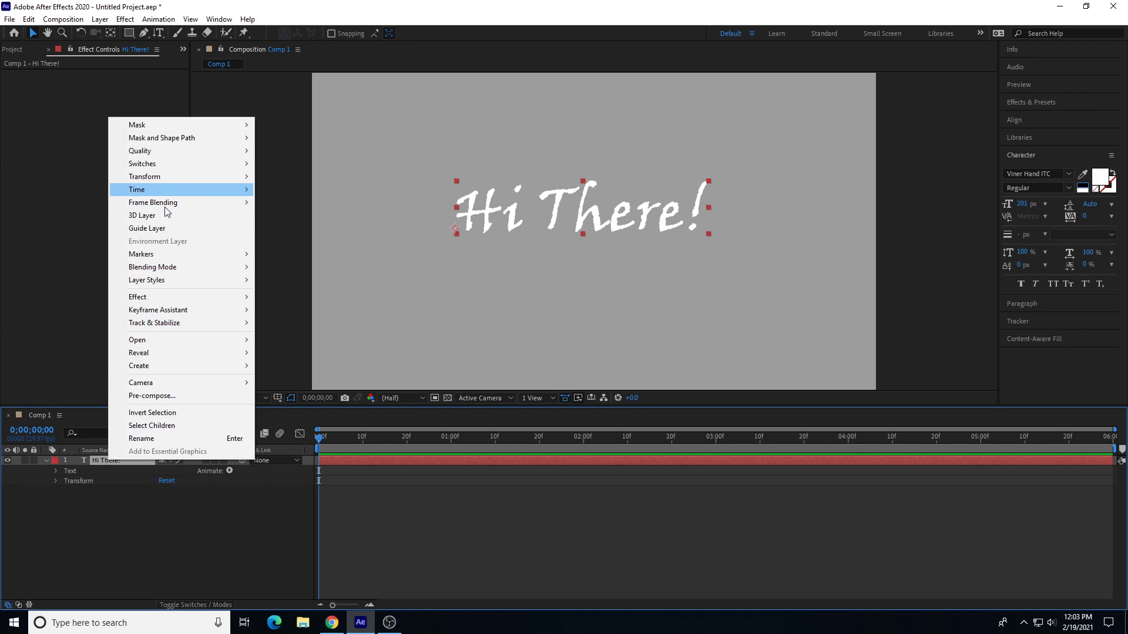
pyautogui.moveTo(169, 295)
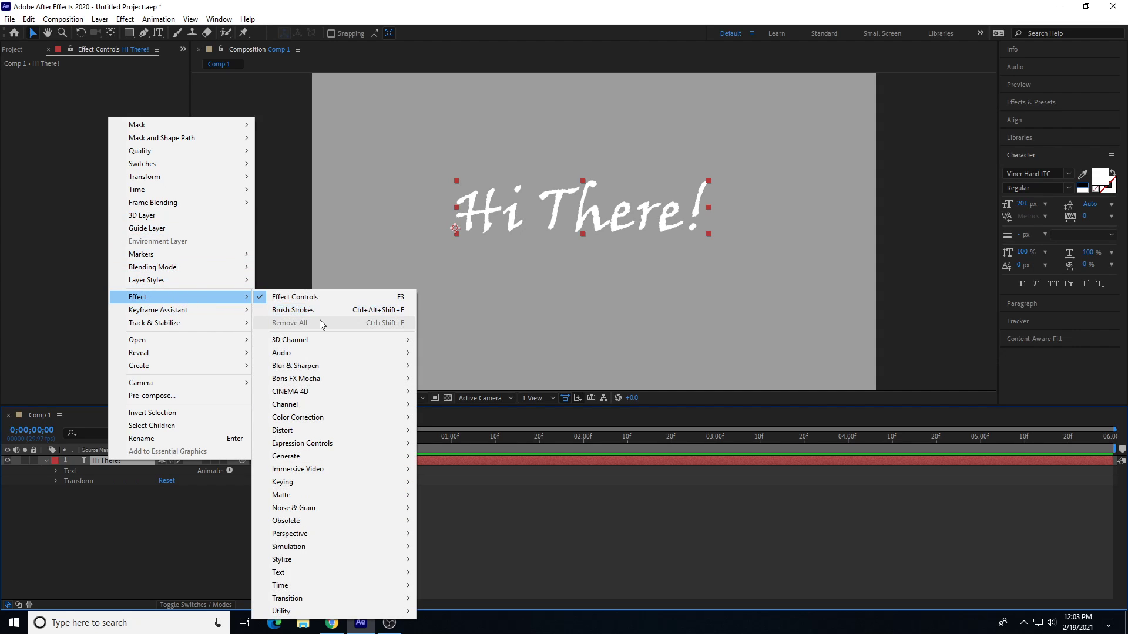
pyautogui.click(97, 516)
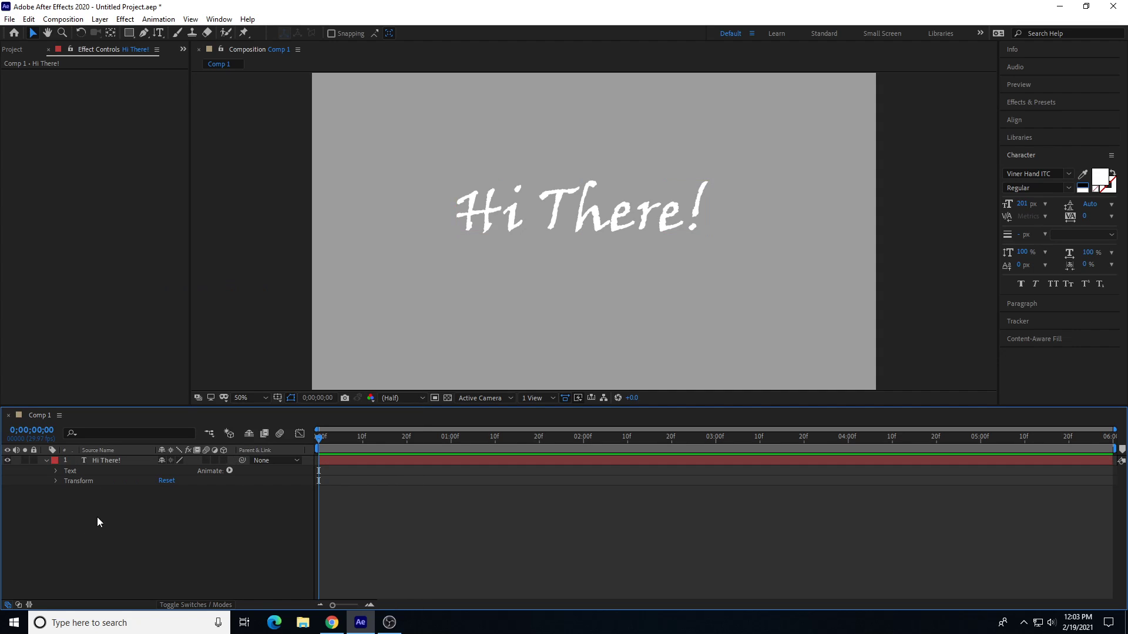
# Step: Try adding Gaussian Blur from the Blur & Sharpen effects to the "Hi There!" layer, then undo it
pyautogui.click(129, 460)
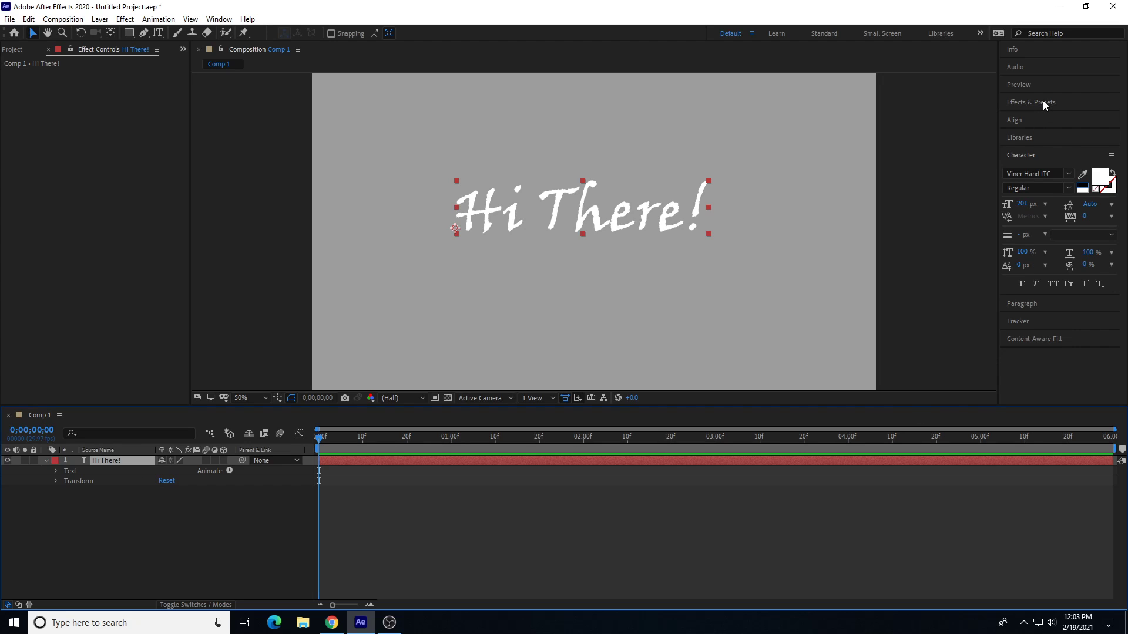
pyautogui.click(1032, 103)
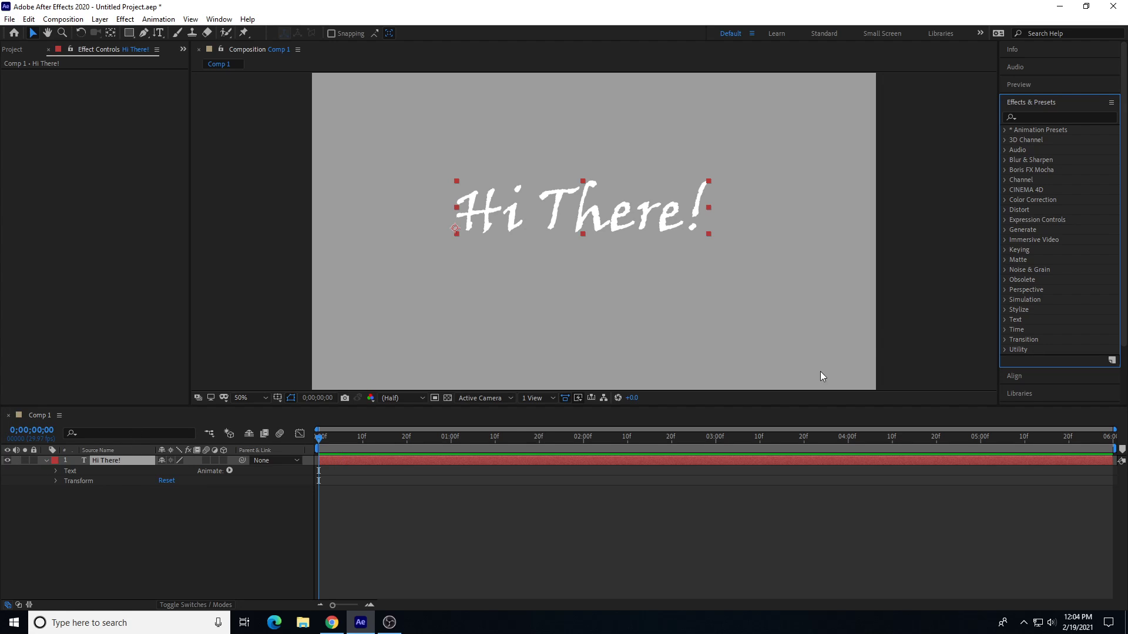
pyautogui.click(1003, 200)
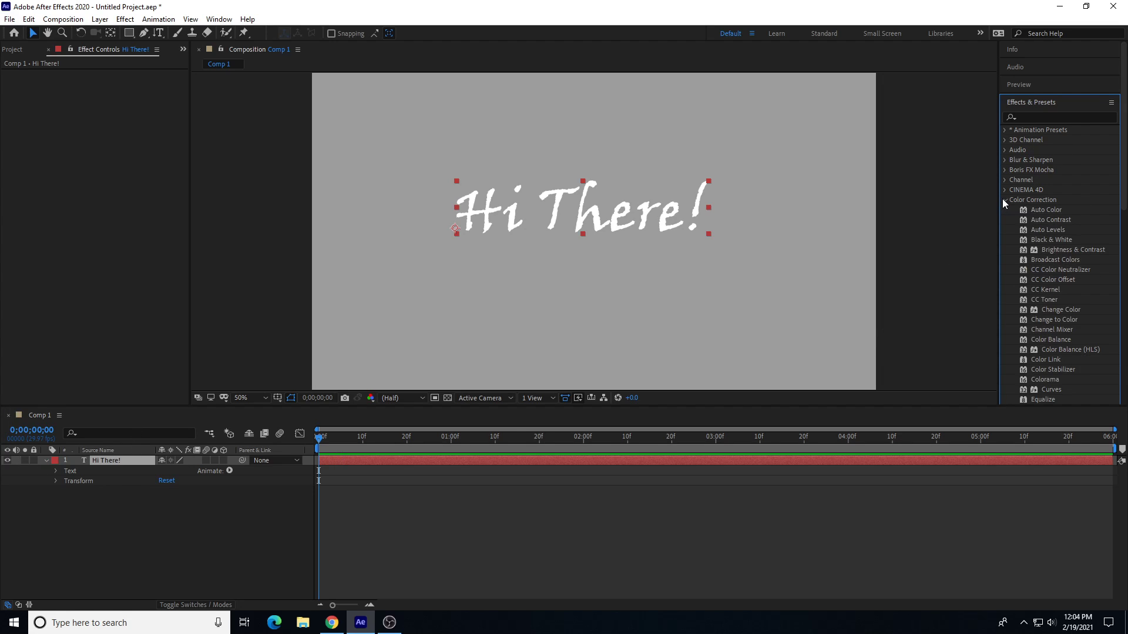
pyautogui.click(1003, 200)
pyautogui.click(1005, 159)
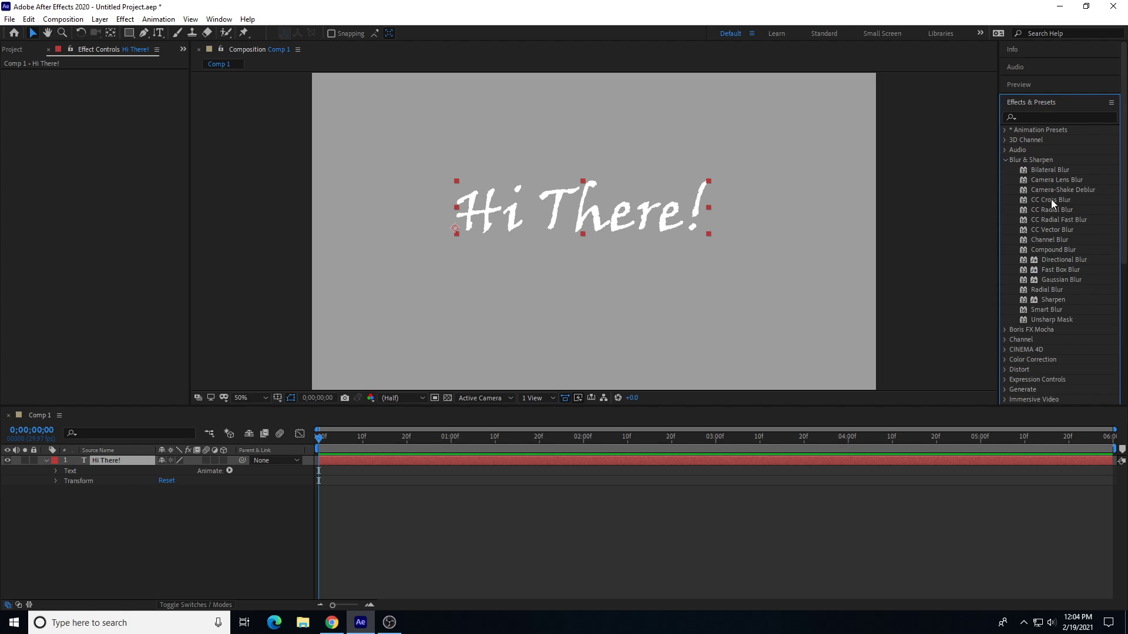
pyautogui.moveTo(1058, 279); pyautogui.dragTo(115, 459)
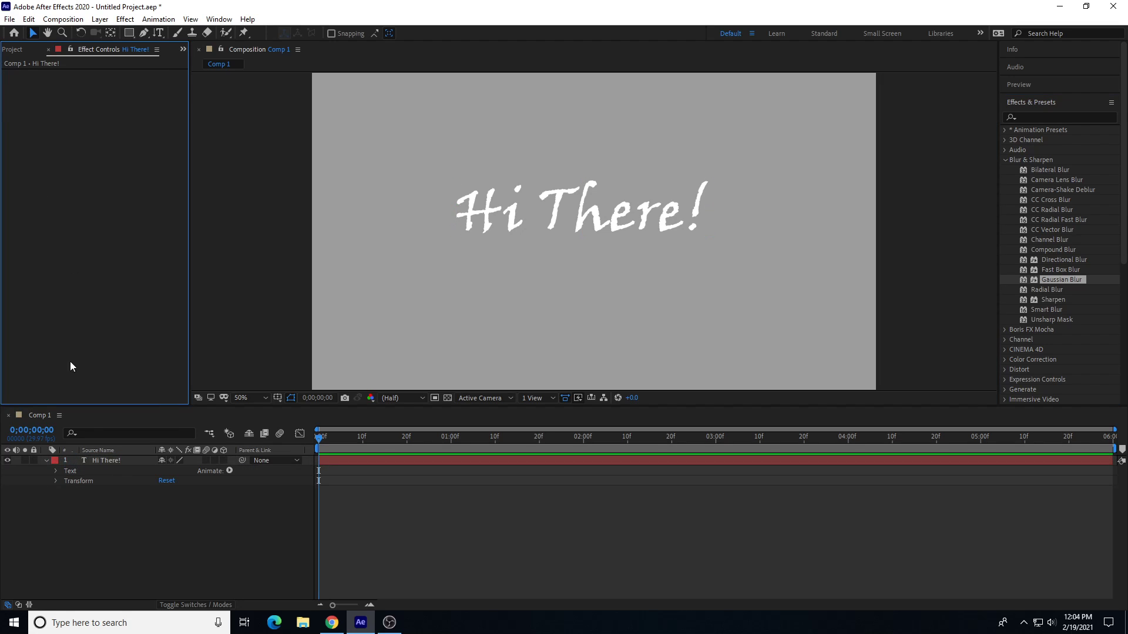
pyautogui.click(128, 464)
pyautogui.hotkey('ctrl', 'z')
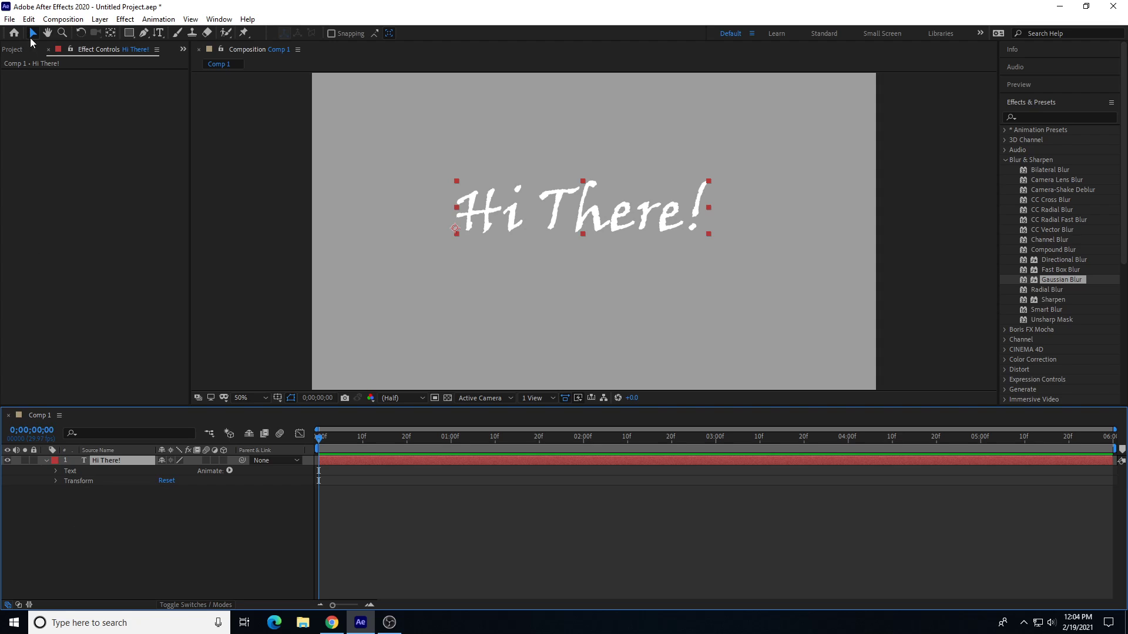
# Step: Apply Gaussian Blur to the "Hi There!" layer and set its Blurriness to 400
pyautogui.click(124, 19)
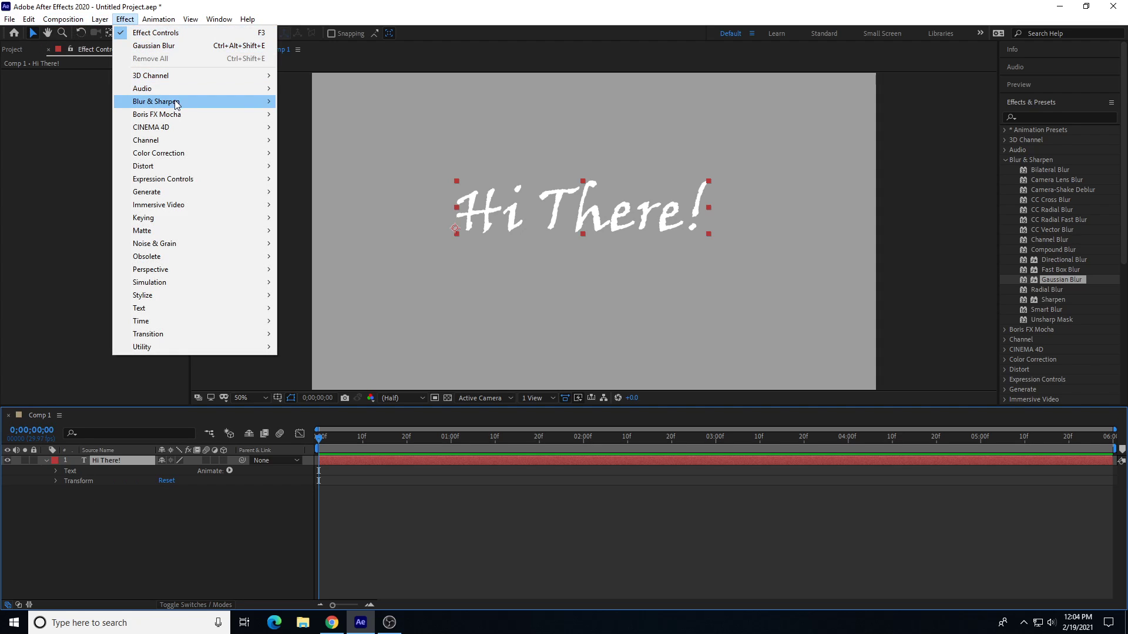
pyautogui.moveTo(211, 101)
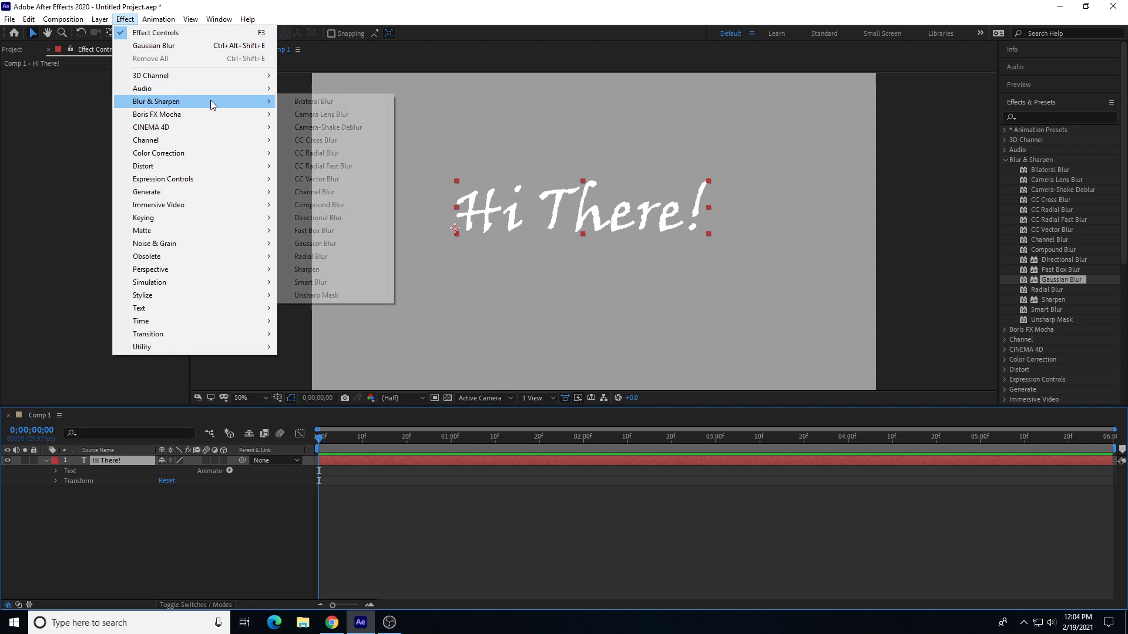
pyautogui.click(354, 244)
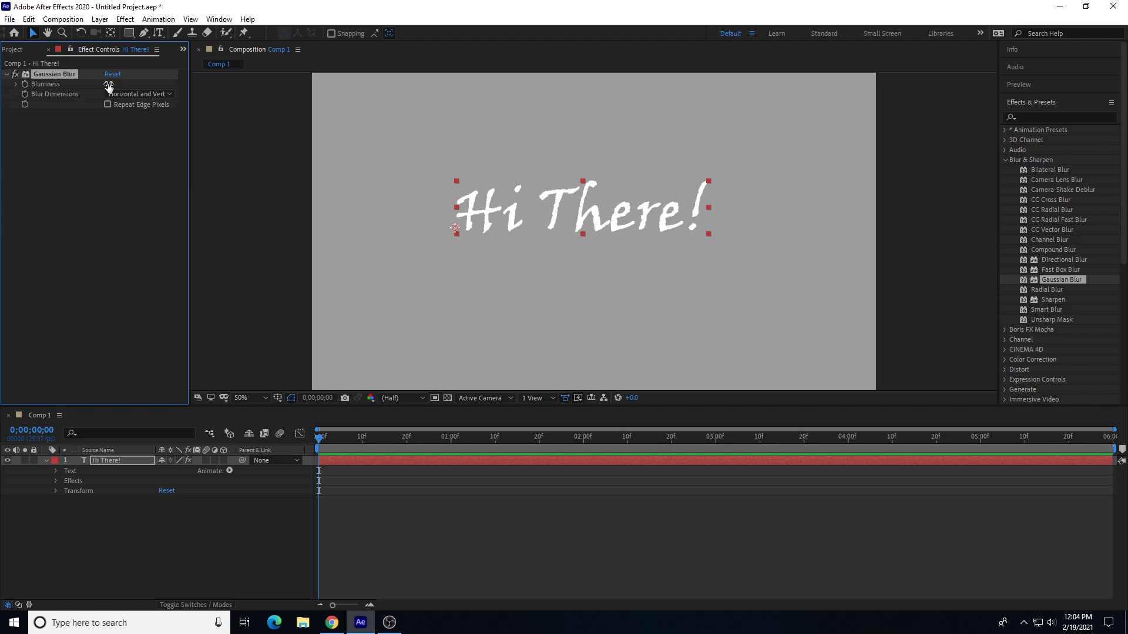
pyautogui.moveTo(109, 85); pyautogui.dragTo(76, 105)
pyautogui.click(109, 84)
pyautogui.press('Return')
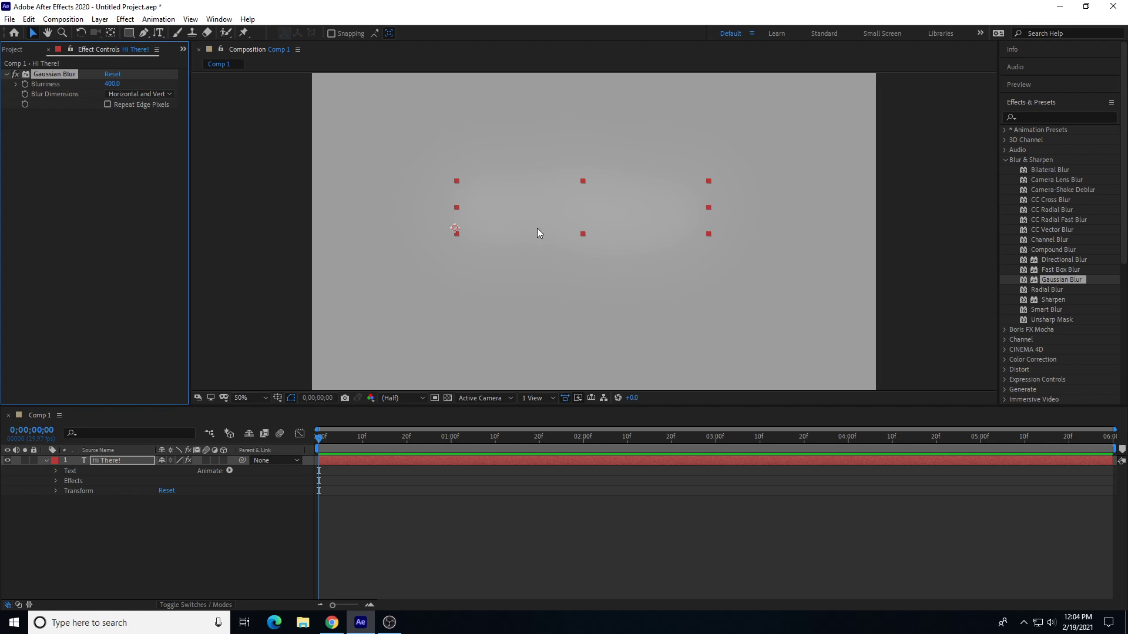
# Step: Keyframe Blurriness from 400 at the composition's start to 0 at 0;00;00;20 and preview the animation
pyautogui.click(25, 84)
pyautogui.moveTo(322, 438); pyautogui.dragTo(409, 436)
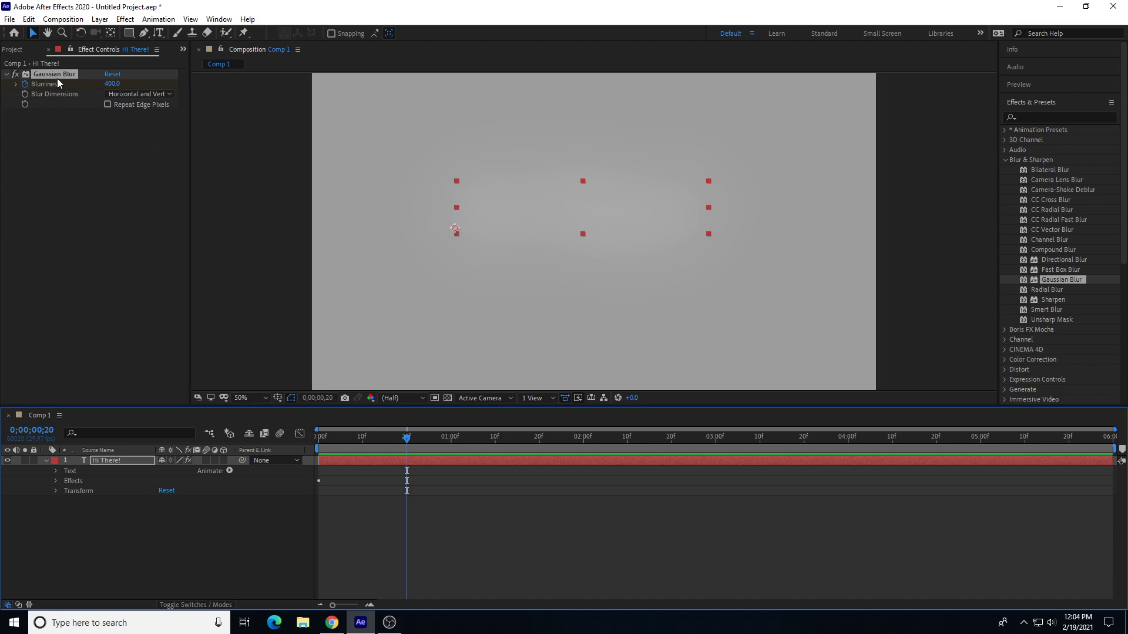
pyautogui.click(117, 84)
pyautogui.write('0')
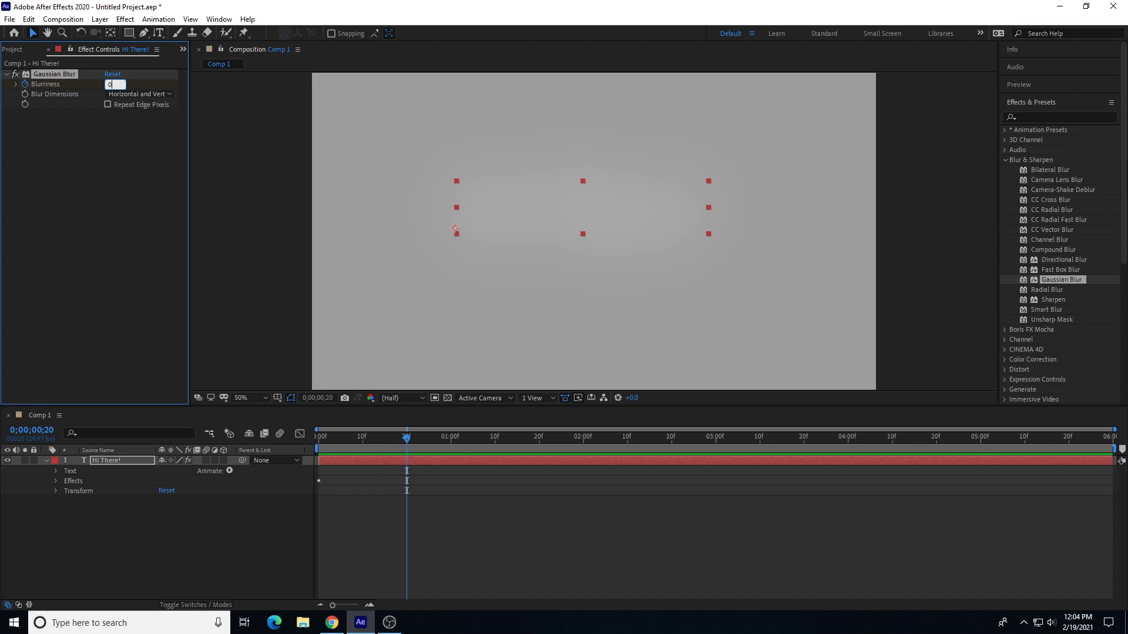
pyautogui.press('Return')
pyautogui.press('space')
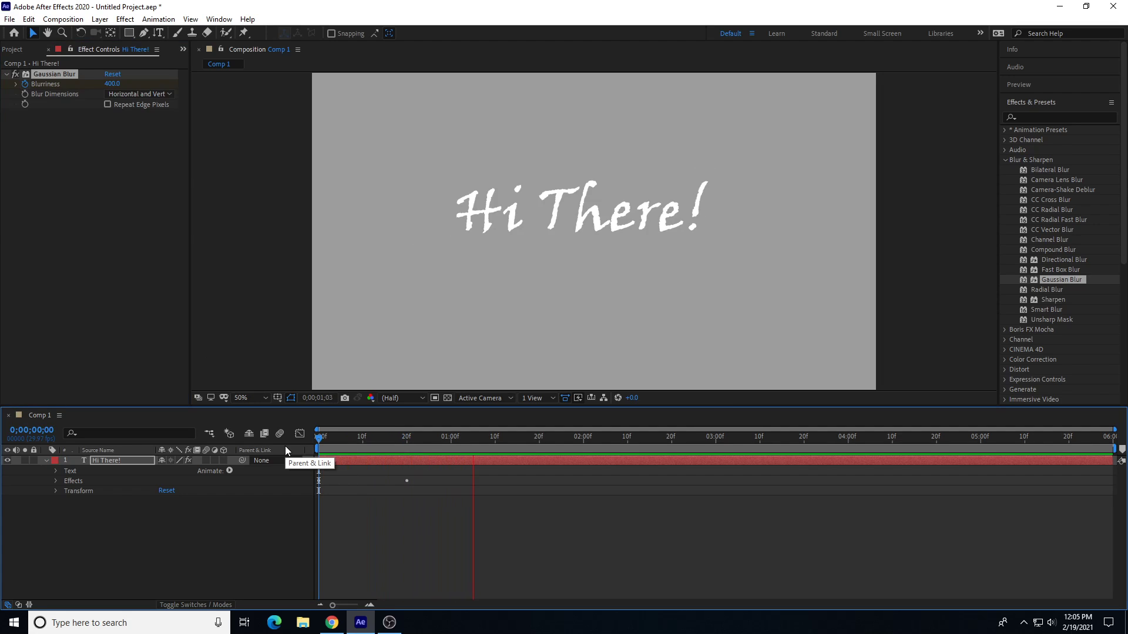
pyautogui.press('space')
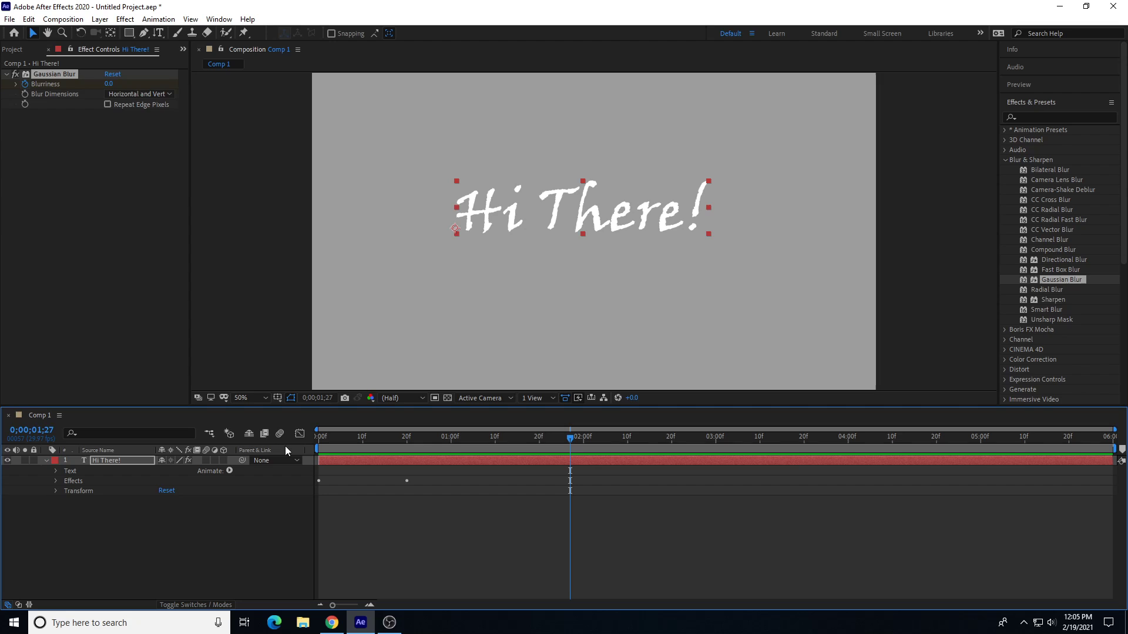
# Step: Add a Blurriness keyframe of 400 at 0;00;00;24
pyautogui.click(423, 439)
pyautogui.click(109, 84)
pyautogui.write('40')
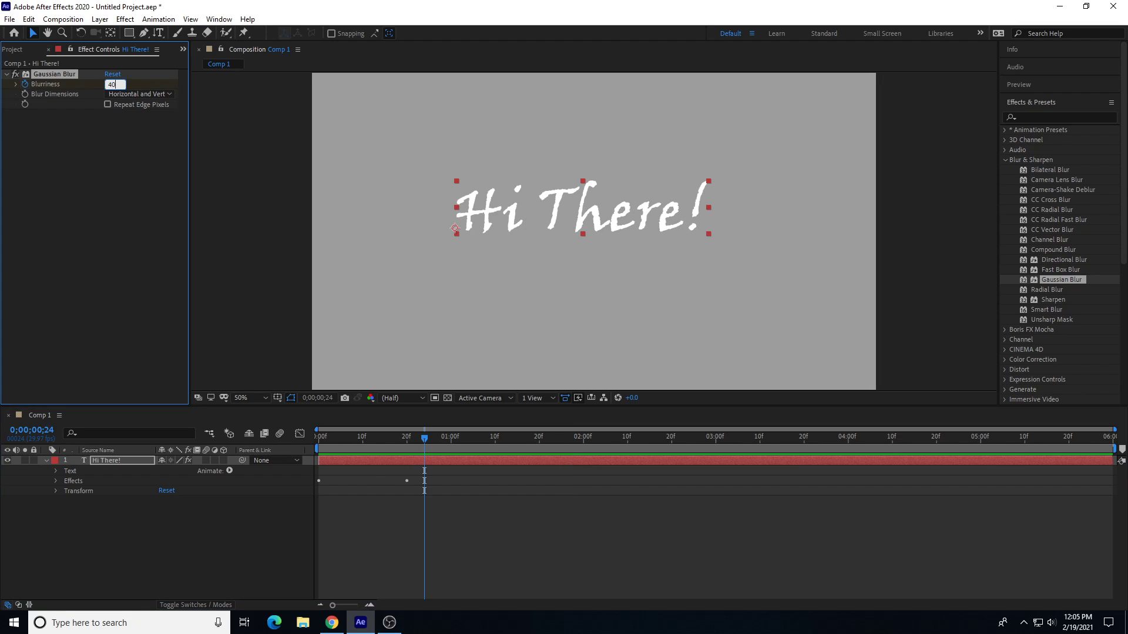
pyautogui.write('0')
pyautogui.press('Return')
# Step: Add Blurriness keyframes of 400 at 0;00;01;02 and 0 at 0;00;01;04 on the "Hi There!" layer
pyautogui.moveTo(427, 441); pyautogui.dragTo(459, 440)
pyautogui.click(112, 84)
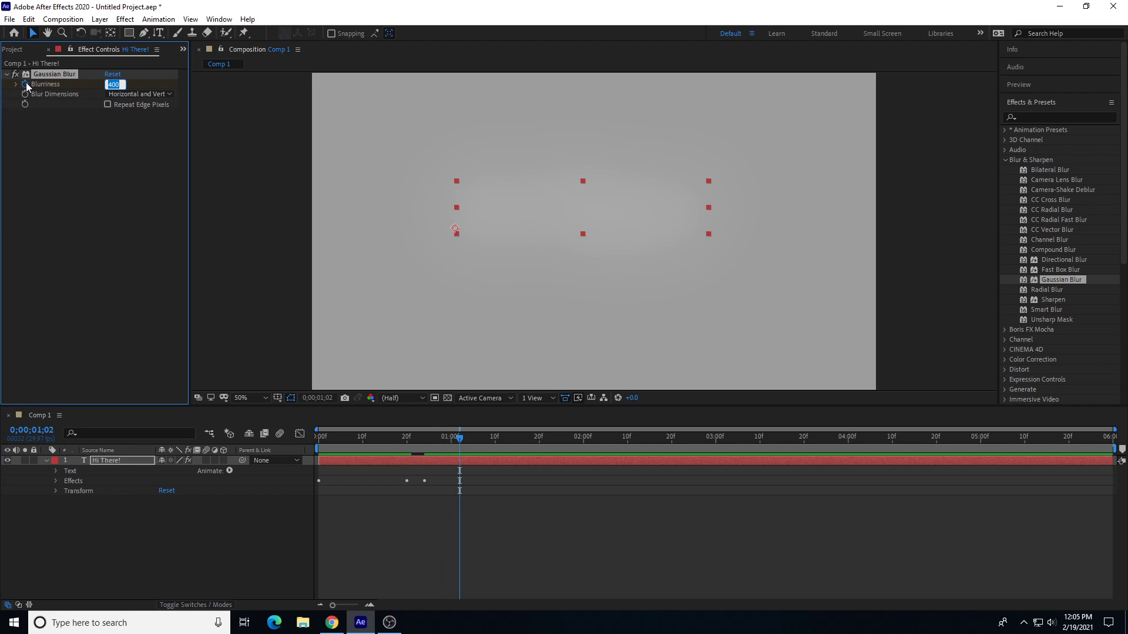
pyautogui.click(55, 482)
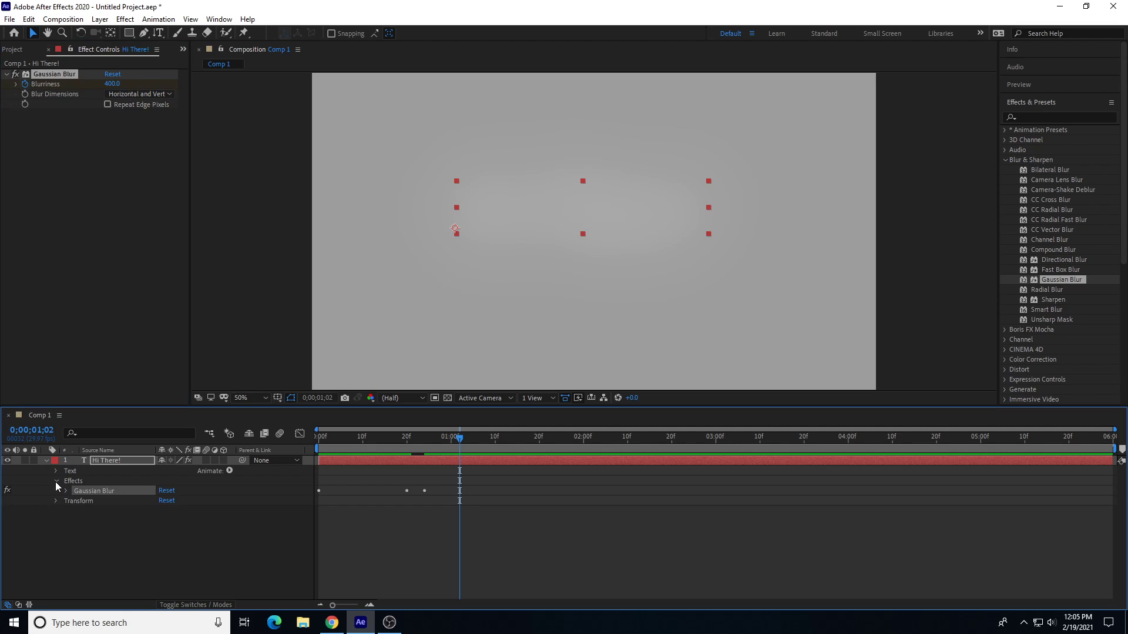
pyautogui.click(66, 492)
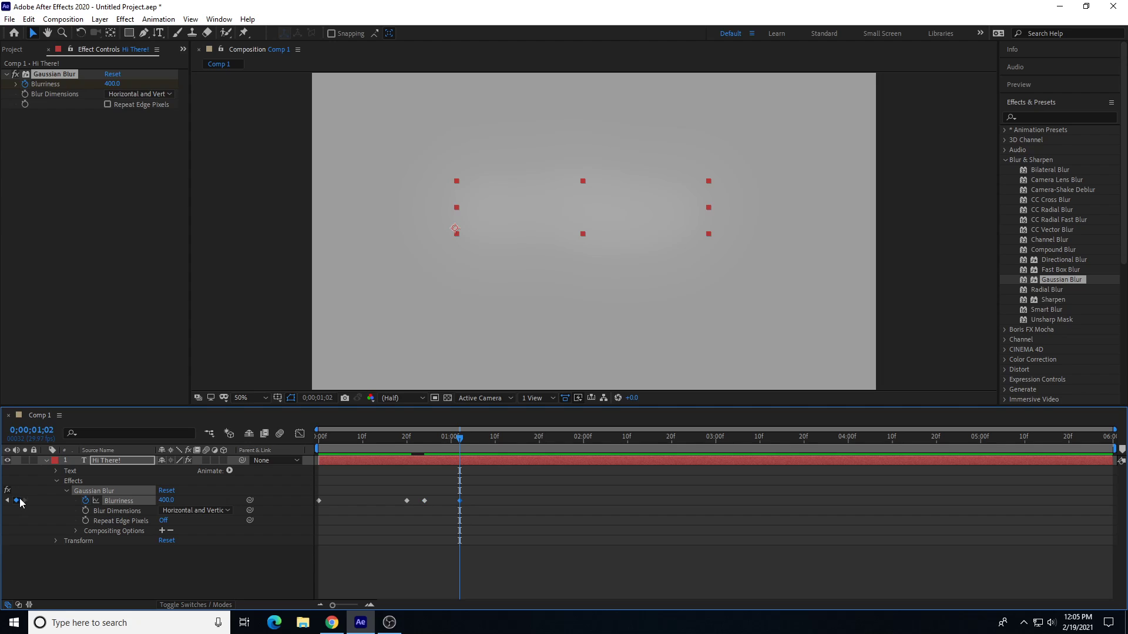
pyautogui.moveTo(464, 442)
pyautogui.mouseDown()
pyautogui.moveTo(477, 443)
pyautogui.moveTo(468, 442)
pyautogui.mouseUp()
pyautogui.click(112, 83)
pyautogui.write('0')
pyautogui.press('Return')
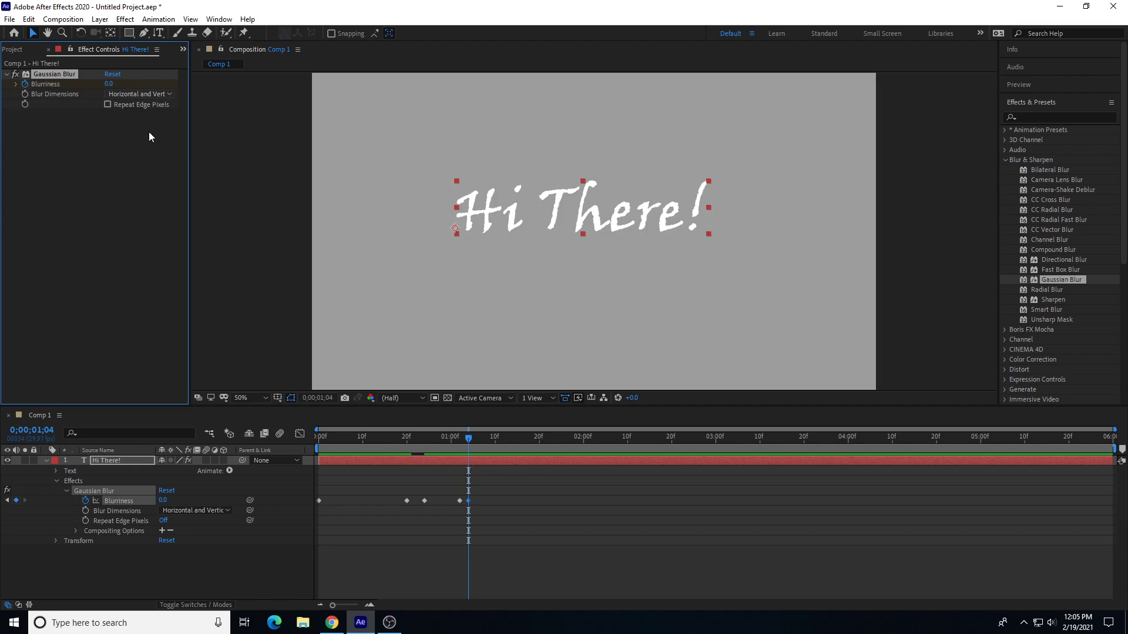
# Step: Preview the blur animation from the composition's start and check the text between the first two keyframes
pyautogui.press('space')
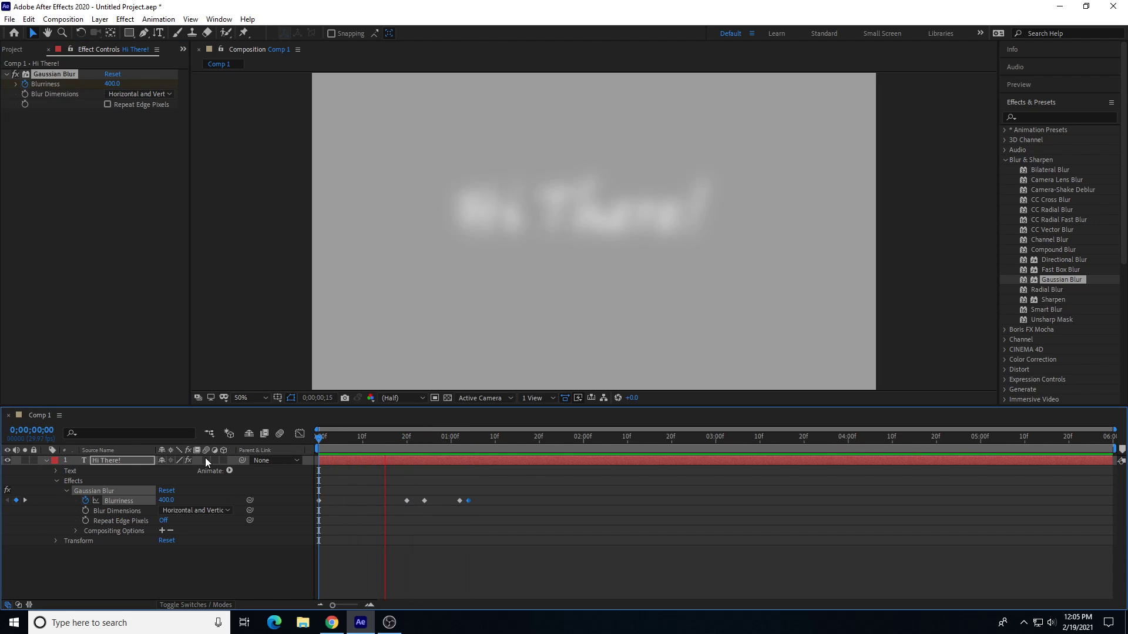
pyautogui.press('space')
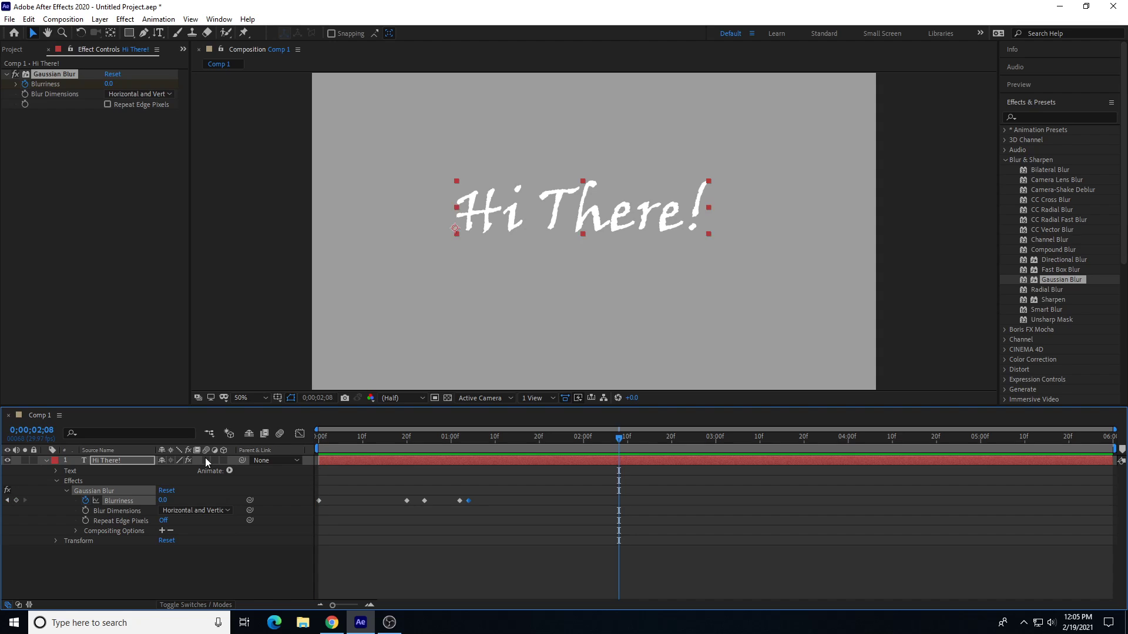
pyautogui.press('space')
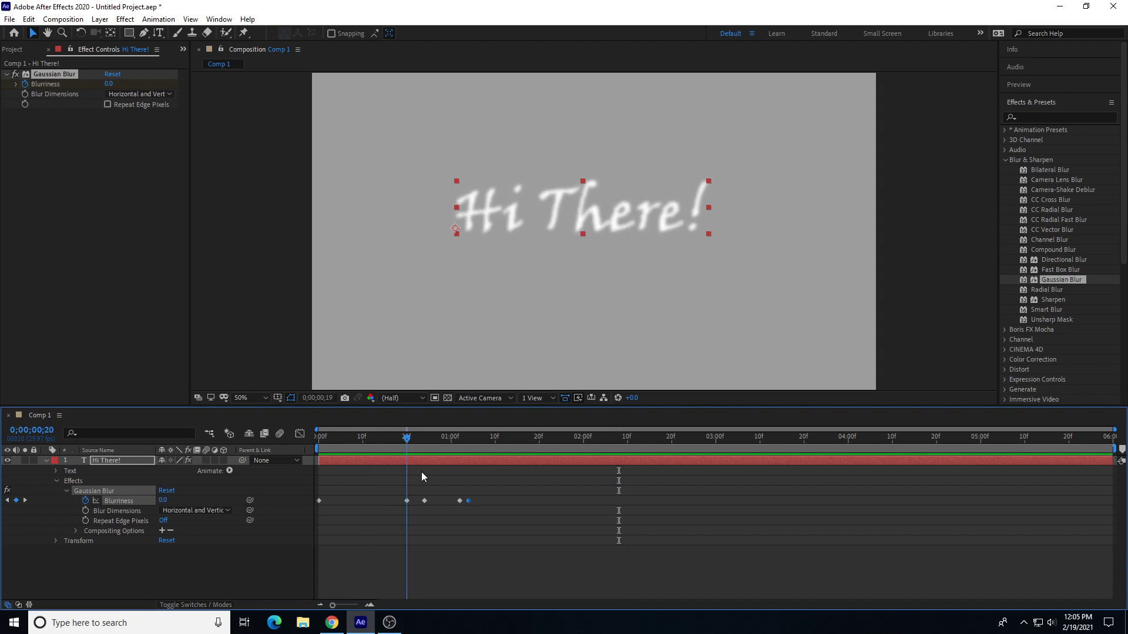
pyautogui.moveTo(415, 486); pyautogui.dragTo(337, 492)
pyautogui.press('space')
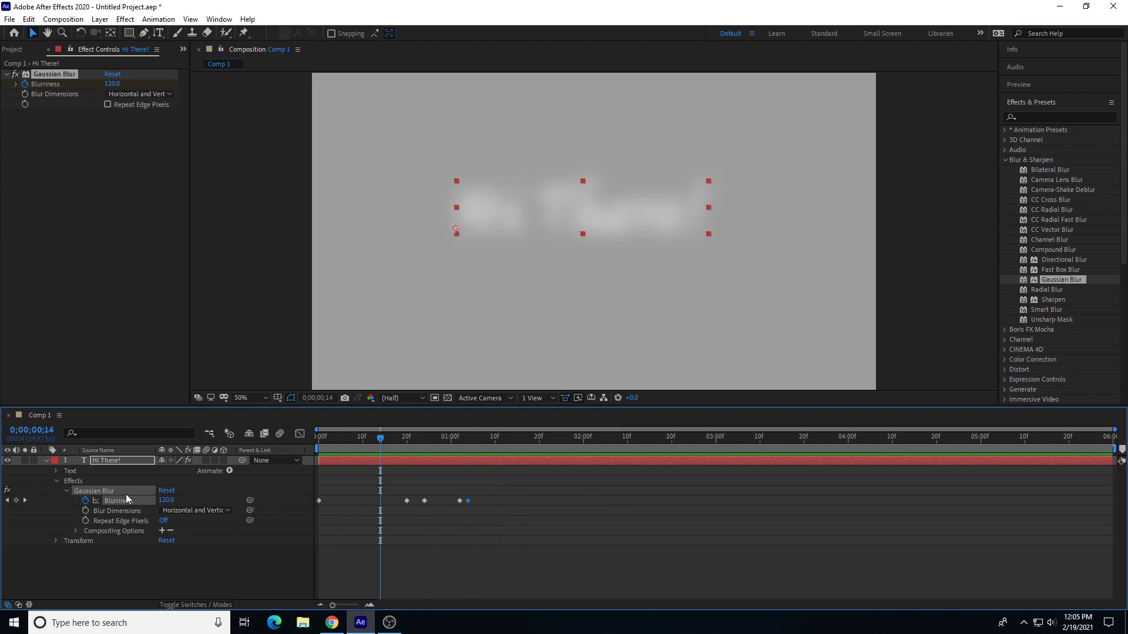
# Step: Delete the Gaussian Blur effect from the "Hi There!" layer
pyautogui.click(82, 470)
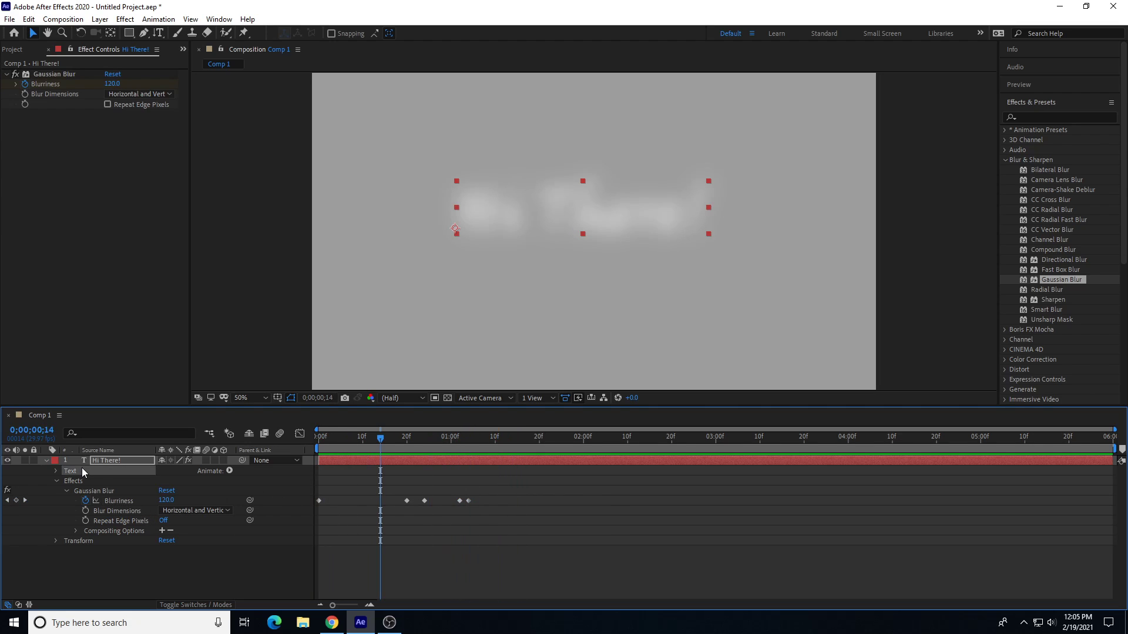
pyautogui.click(122, 491)
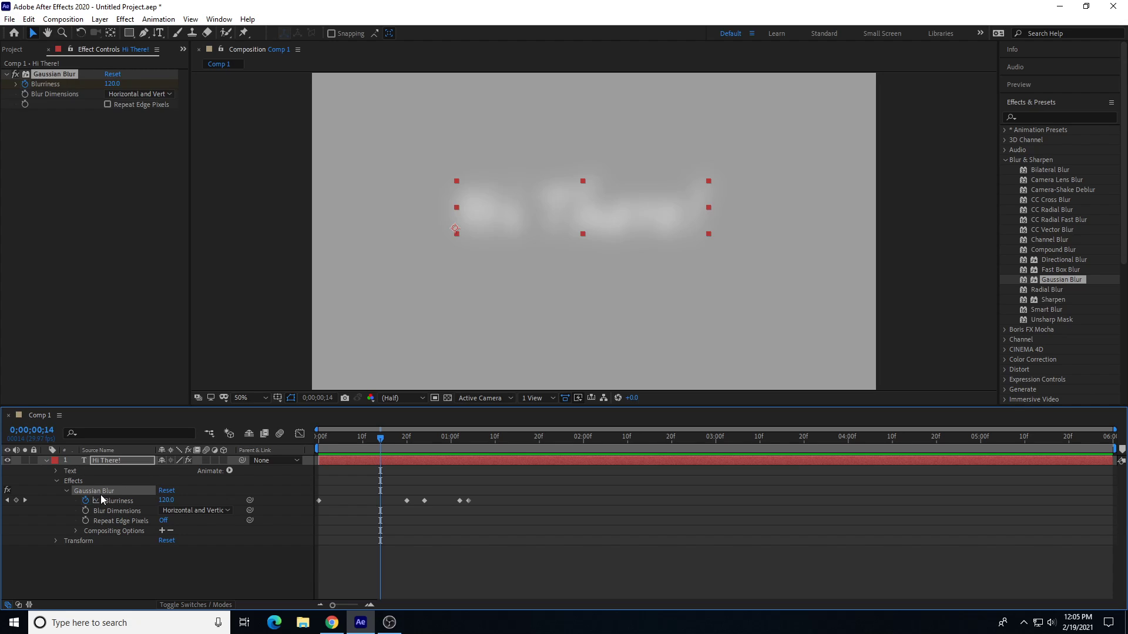
pyautogui.press('Delete')
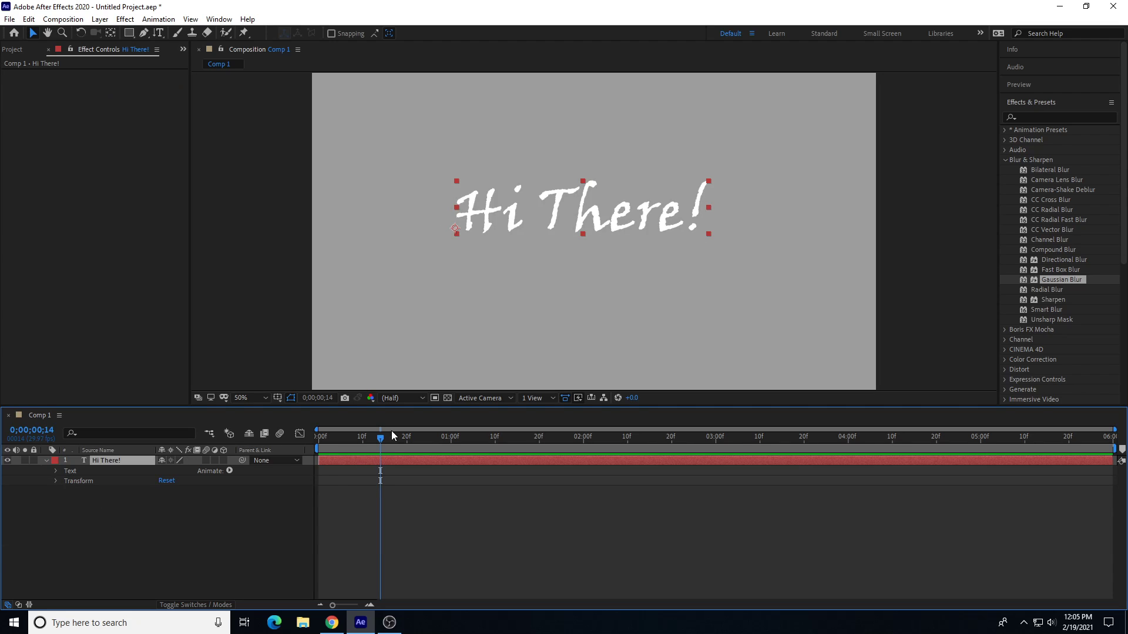
# Step: Return to the composition's start and apply the Hue/Saturation color correction effect to the "Hi There!" layer
pyautogui.moveTo(392, 435); pyautogui.dragTo(311, 467)
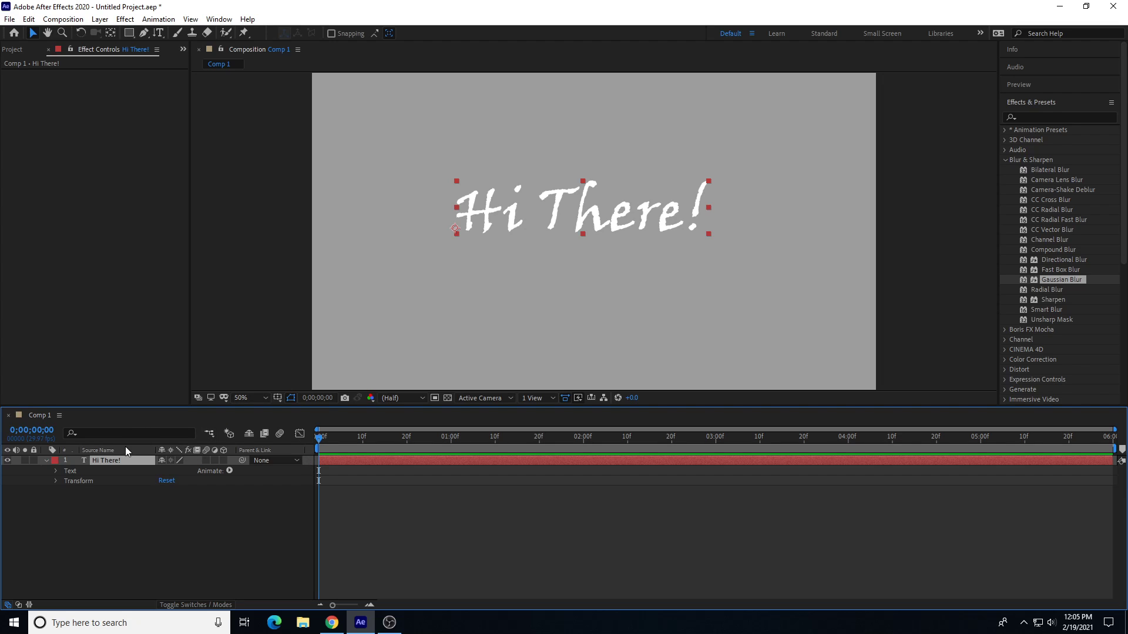
pyautogui.click(125, 19)
pyautogui.moveTo(170, 154)
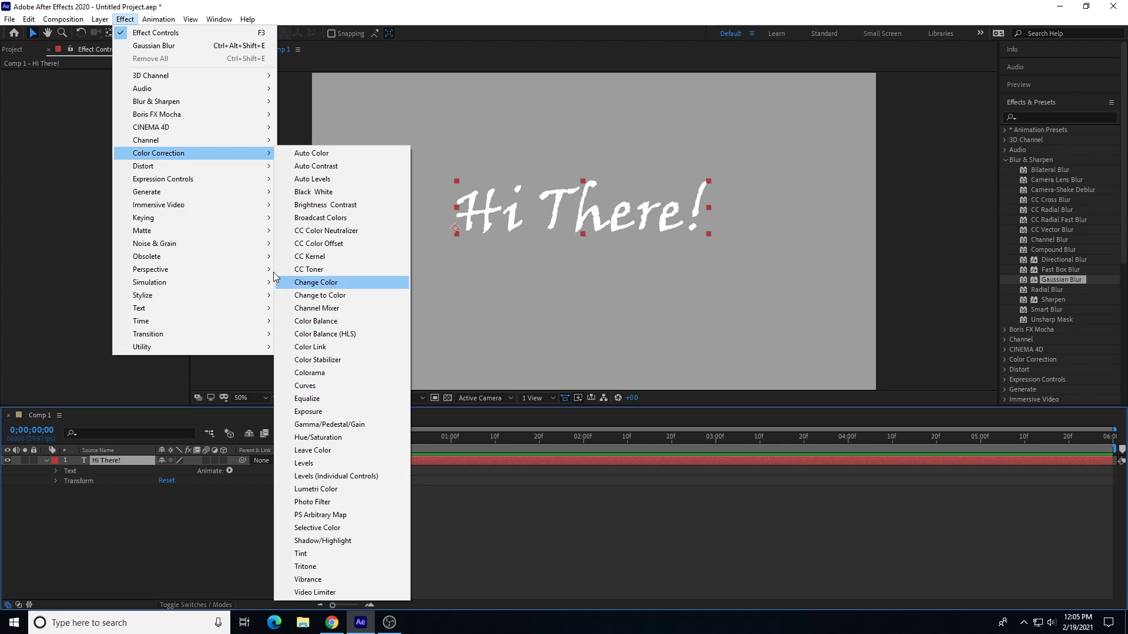
pyautogui.click(327, 441)
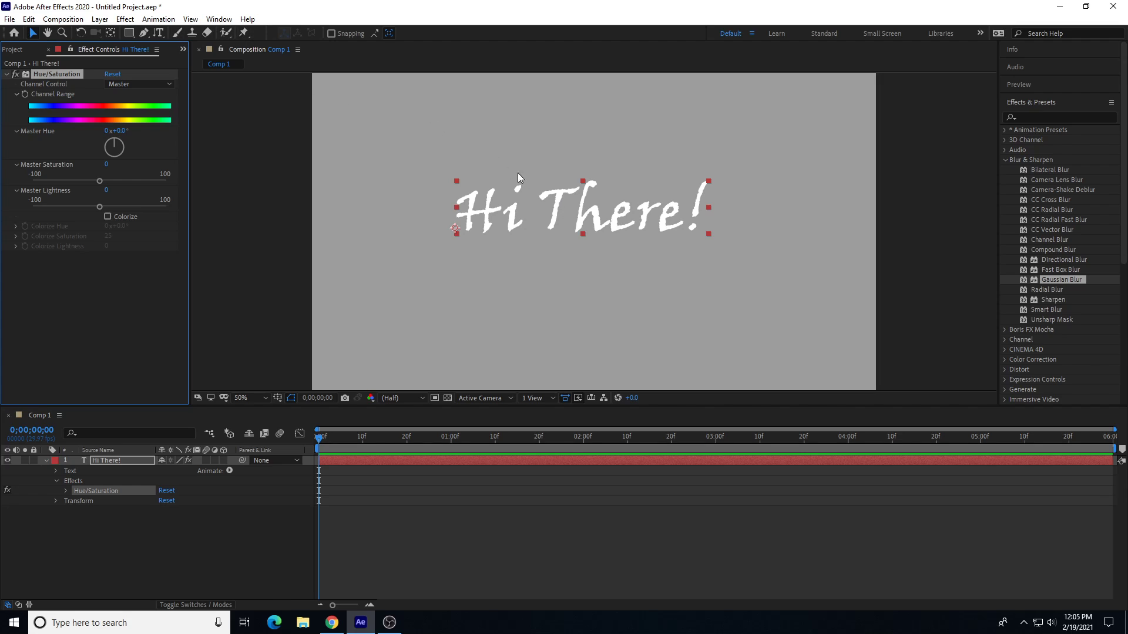
# Step: Show the character settings, enable Channel Range keyframing at the composition's start, and try a Master Hue of 165°
pyautogui.click(1043, 104)
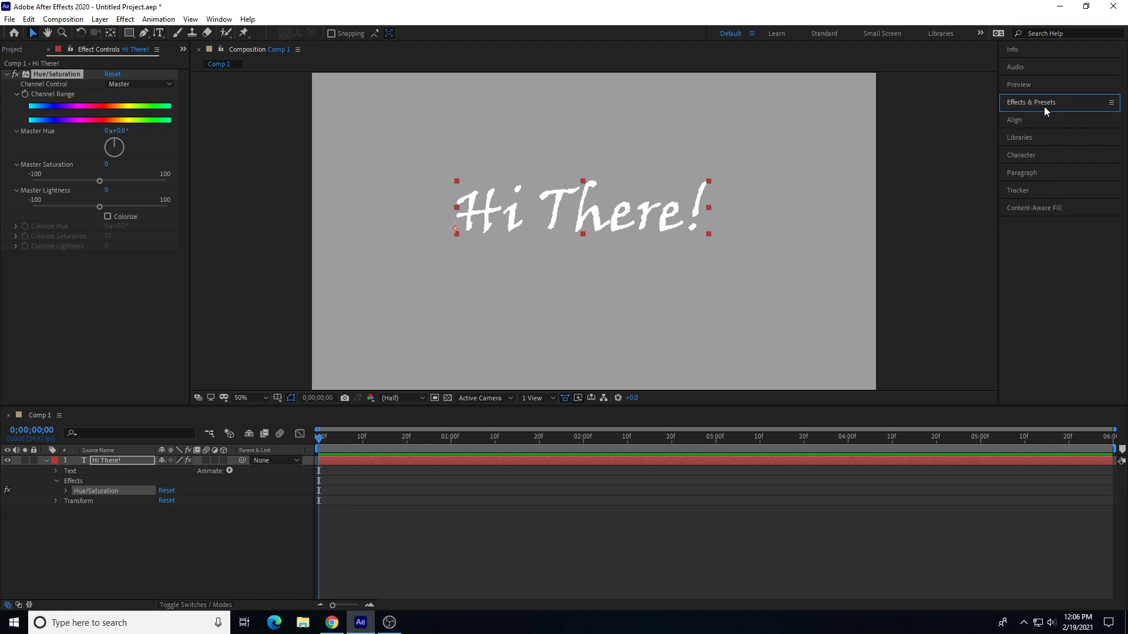
pyautogui.click(1029, 160)
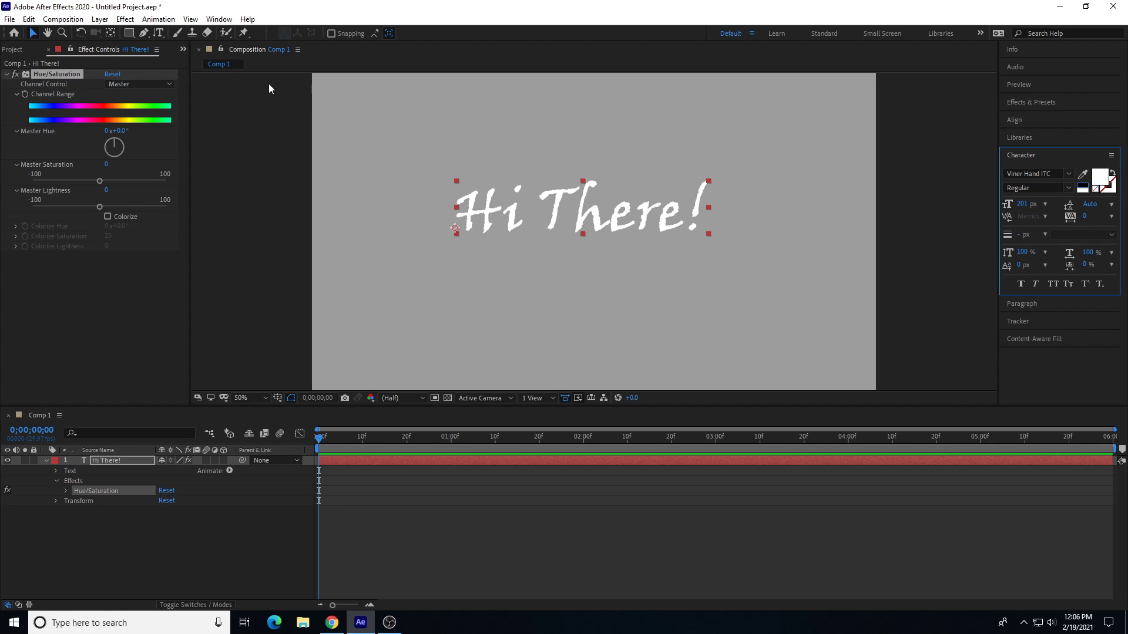
pyautogui.click(25, 94)
pyautogui.moveTo(116, 130); pyautogui.dragTo(216, 156)
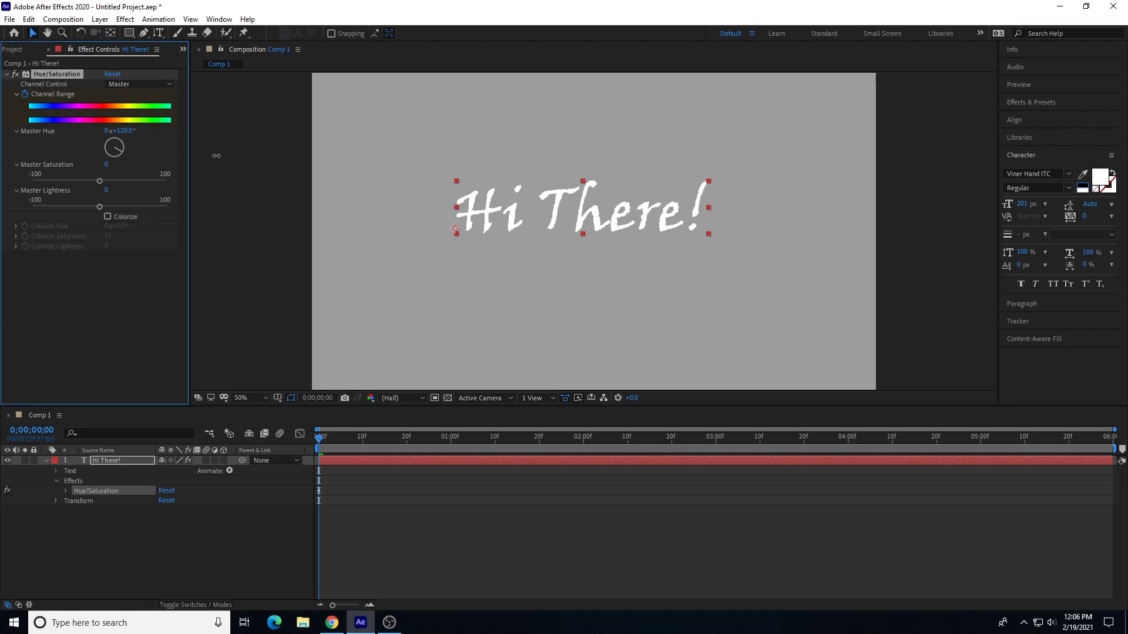
pyautogui.moveTo(152, 139); pyautogui.dragTo(250, 162)
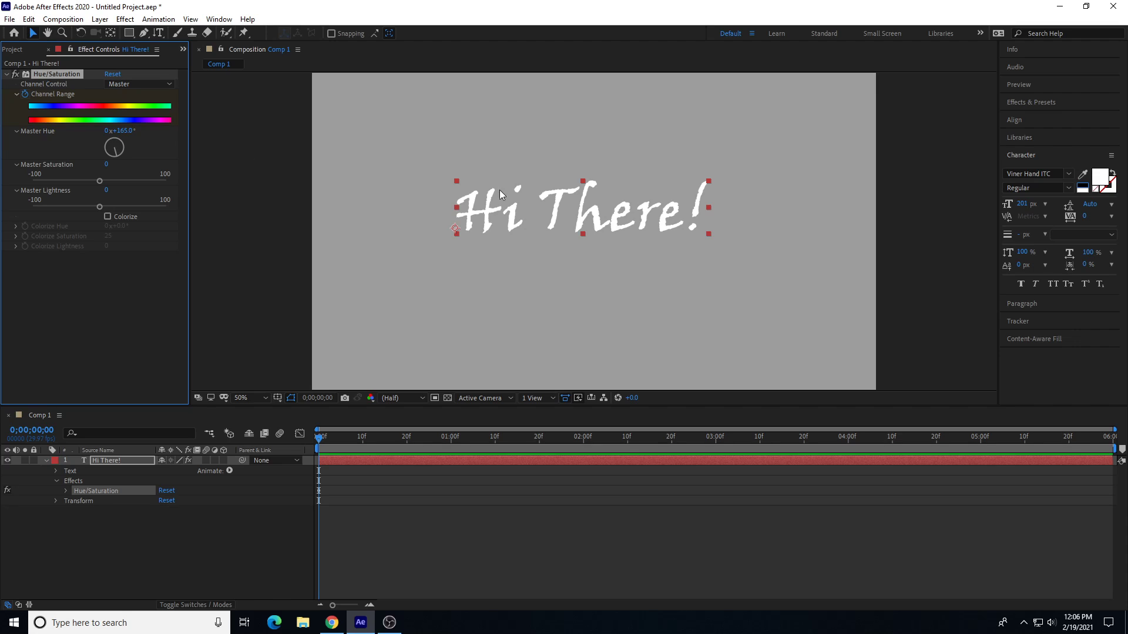
# Step: Change the text color to red (FF0000) and set the starting Master Hue to 0°
pyautogui.click(1098, 179)
pyautogui.click(764, 134)
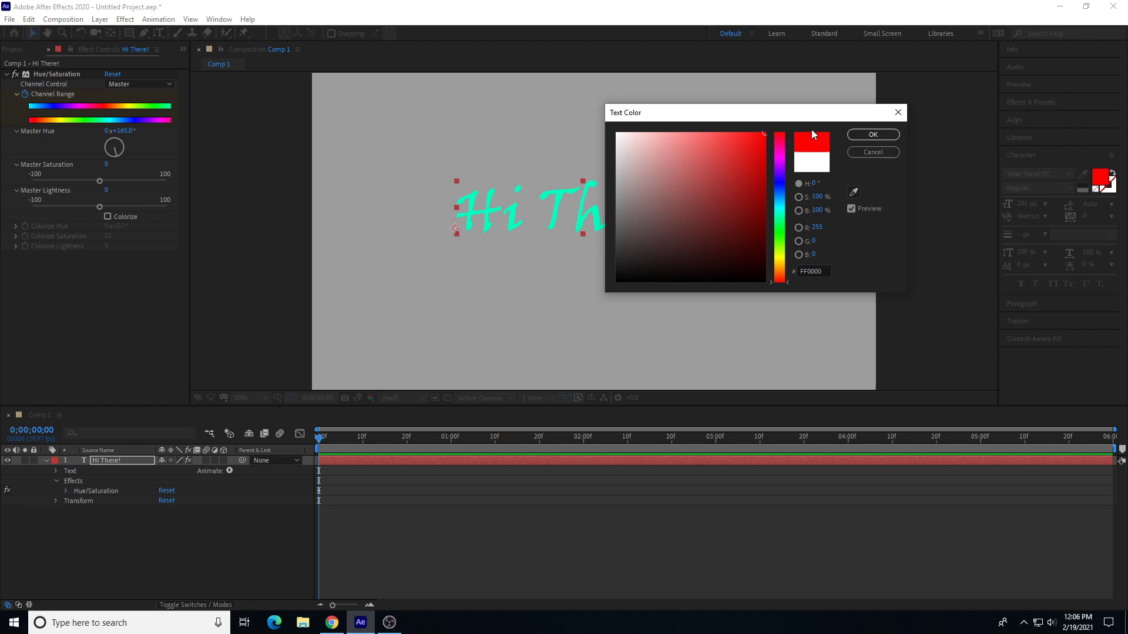
pyautogui.click(873, 135)
pyautogui.click(119, 130)
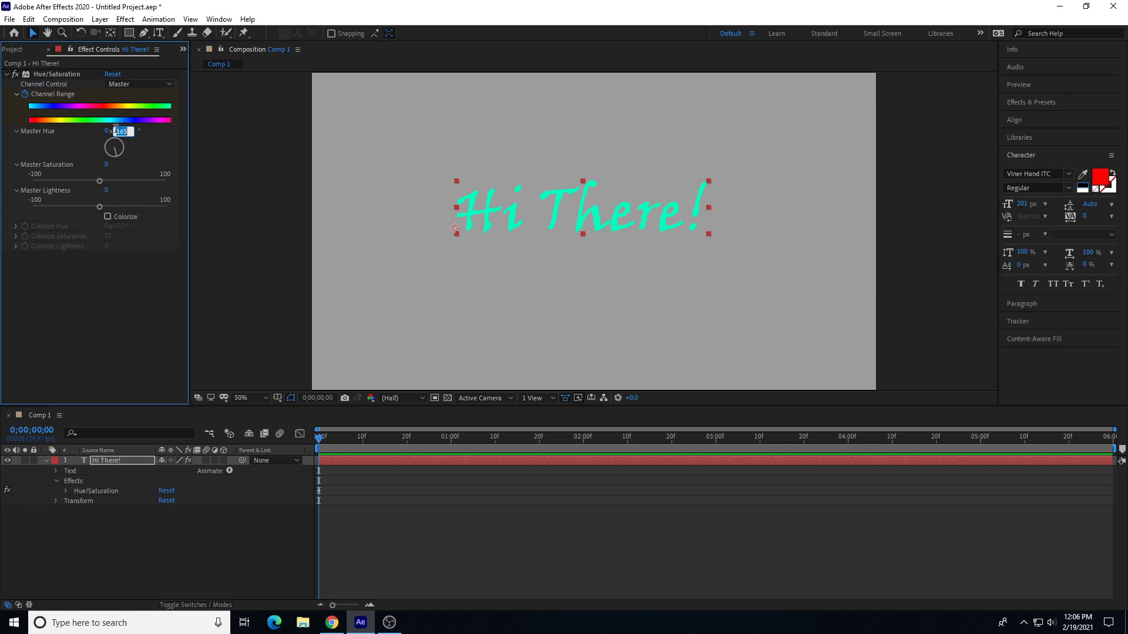
pyautogui.write('0')
pyautogui.press('Return')
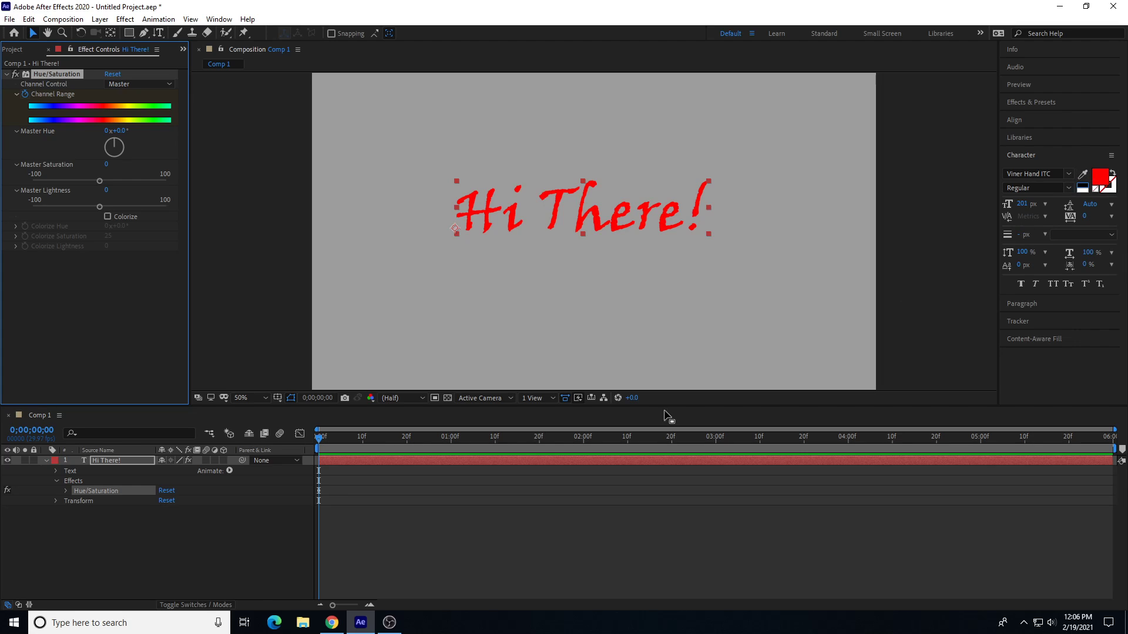
# Step: Keyframe Master Hue at 73° at 0;00;00;20 and 226° at 0;00;01;09
pyautogui.moveTo(359, 437); pyautogui.dragTo(406, 446)
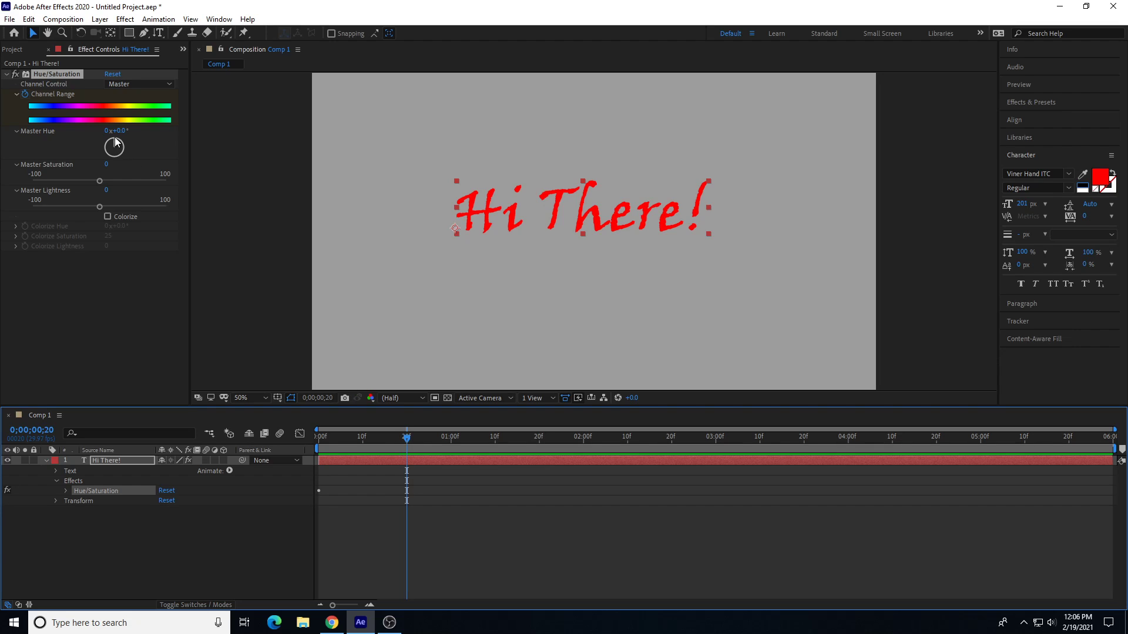
pyautogui.moveTo(121, 131); pyautogui.dragTo(179, 145)
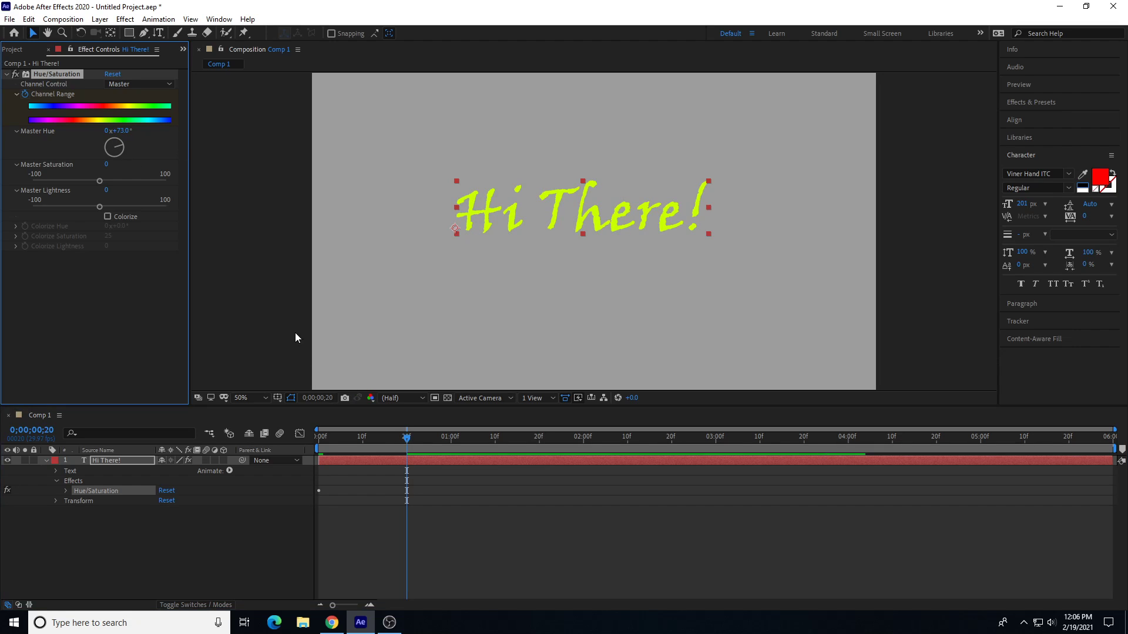
pyautogui.moveTo(408, 442); pyautogui.dragTo(492, 444)
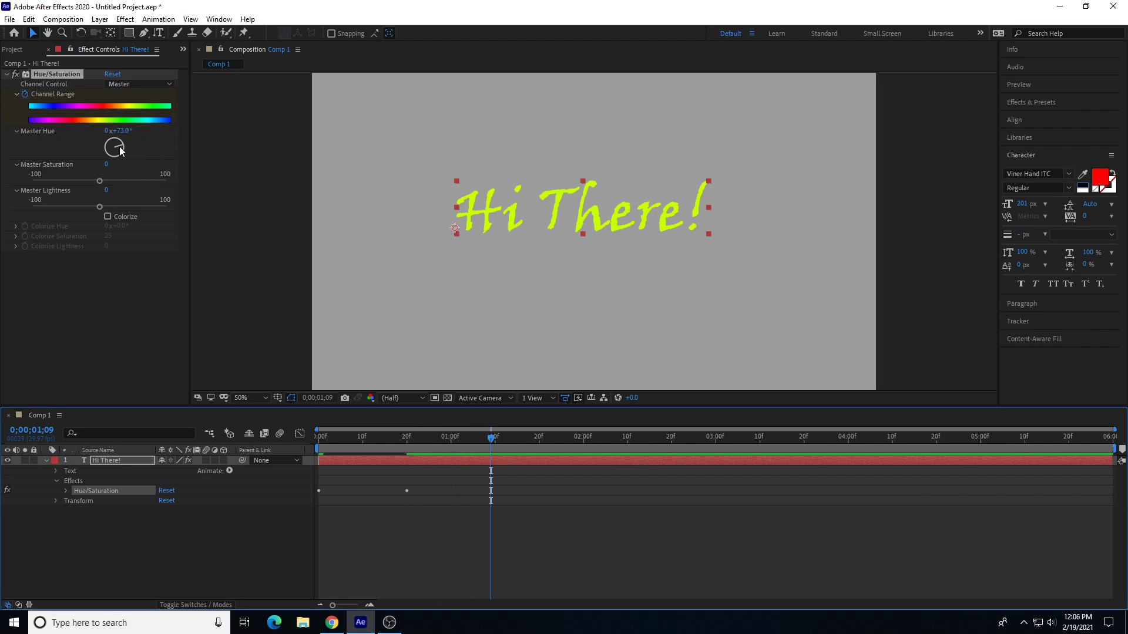
pyautogui.moveTo(117, 131); pyautogui.dragTo(360, 270)
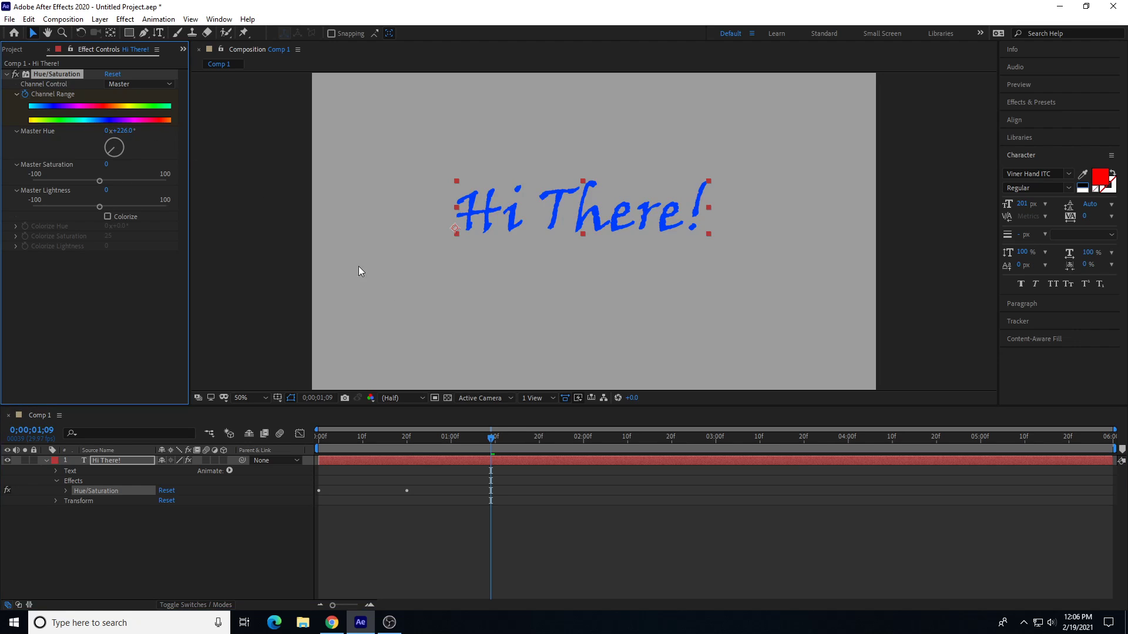
# Step: Keyframe Master Hue at 1x+9° at 0;00;01;13 and 1x+31° at 0;00;01;16
pyautogui.click(536, 440)
pyautogui.moveTo(536, 442); pyautogui.dragTo(509, 442)
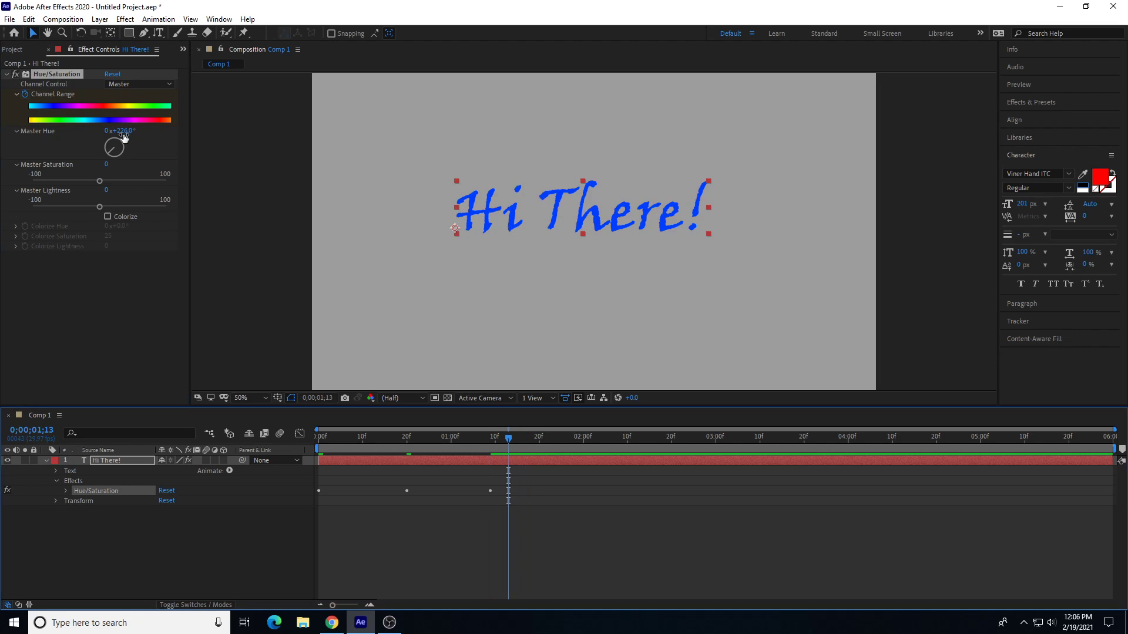
pyautogui.moveTo(120, 130); pyautogui.dragTo(486, 372)
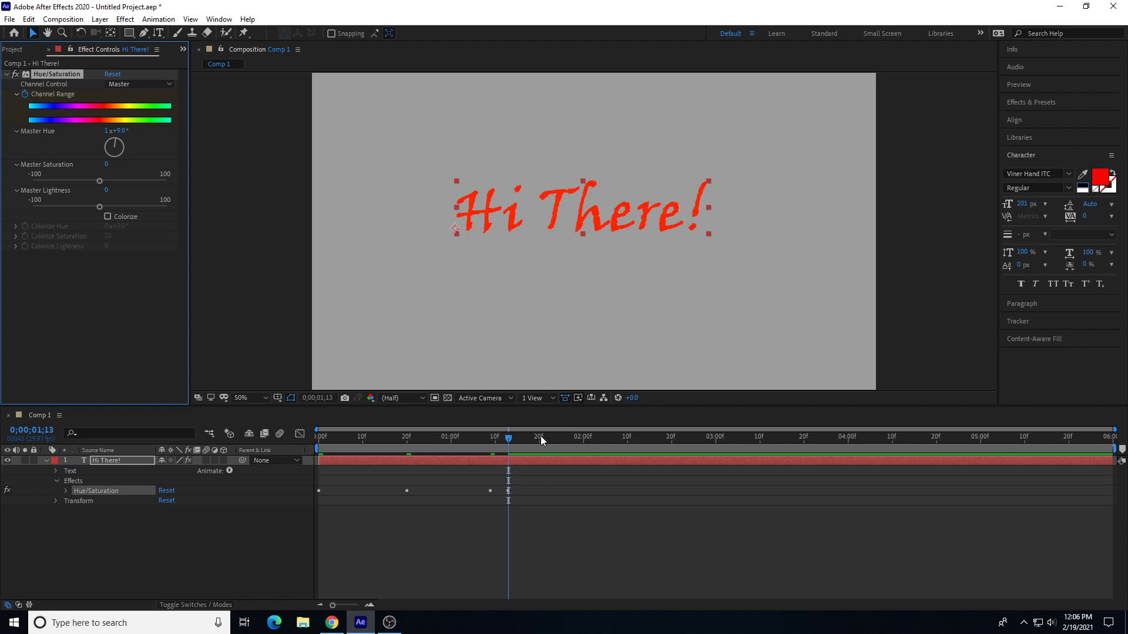
pyautogui.moveTo(508, 438); pyautogui.dragTo(524, 438)
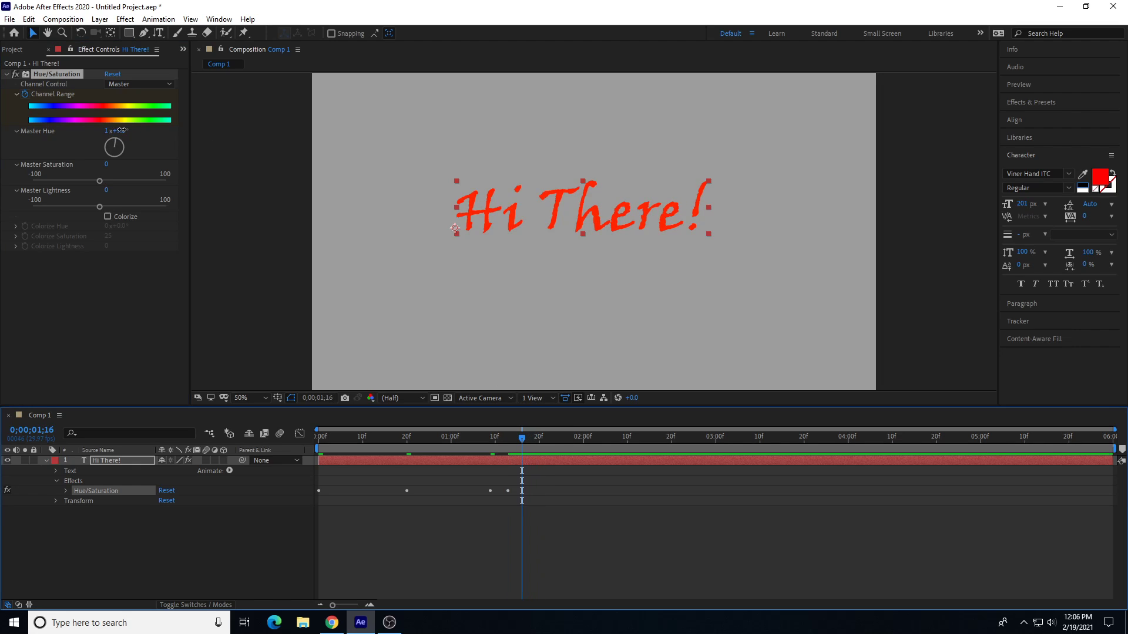
pyautogui.moveTo(119, 131); pyautogui.dragTo(131, 132)
# Step: Keyframe Master Hue at 1x+56° at 0;00;01;20 and raise it further at 0;00;01;24
pyautogui.moveTo(531, 435); pyautogui.dragTo(539, 437)
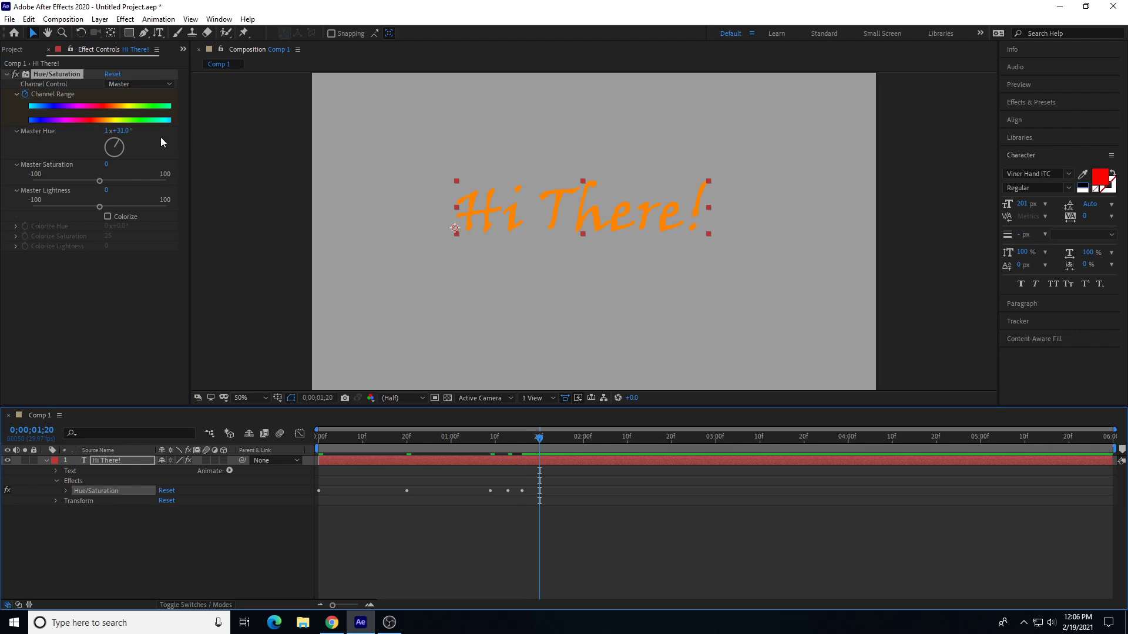
pyautogui.moveTo(120, 130); pyautogui.dragTo(517, 409)
pyautogui.click(557, 438)
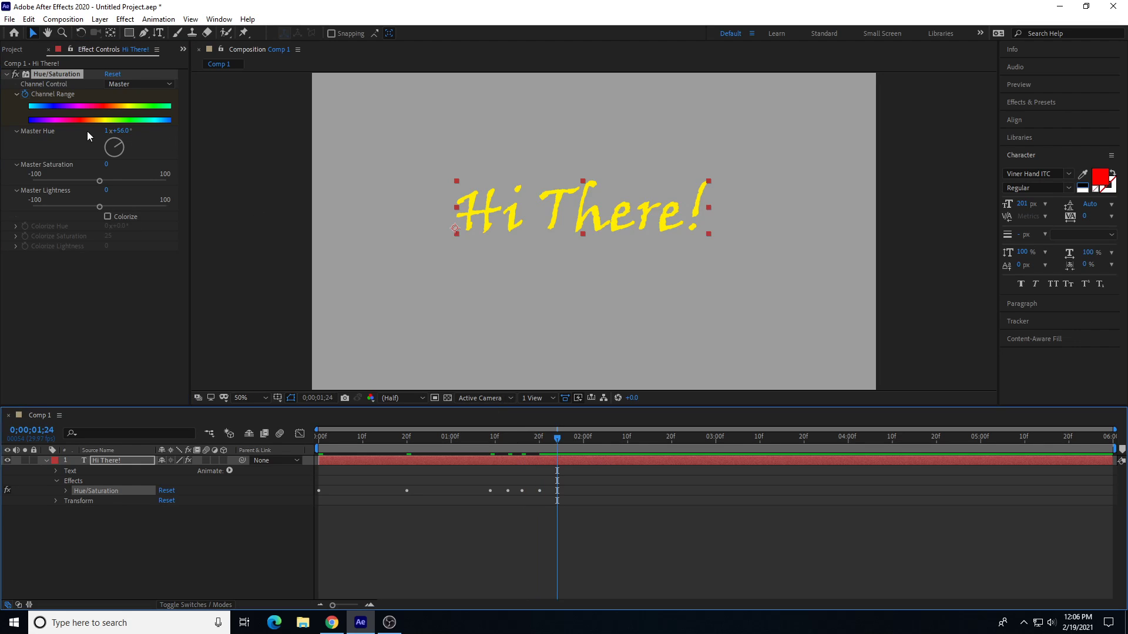
pyautogui.moveTo(122, 131); pyautogui.dragTo(139, 133)
# Step: Preview the color-changing text animation from the composition's start
pyautogui.moveTo(539, 437); pyautogui.dragTo(299, 450)
pyautogui.press('space')
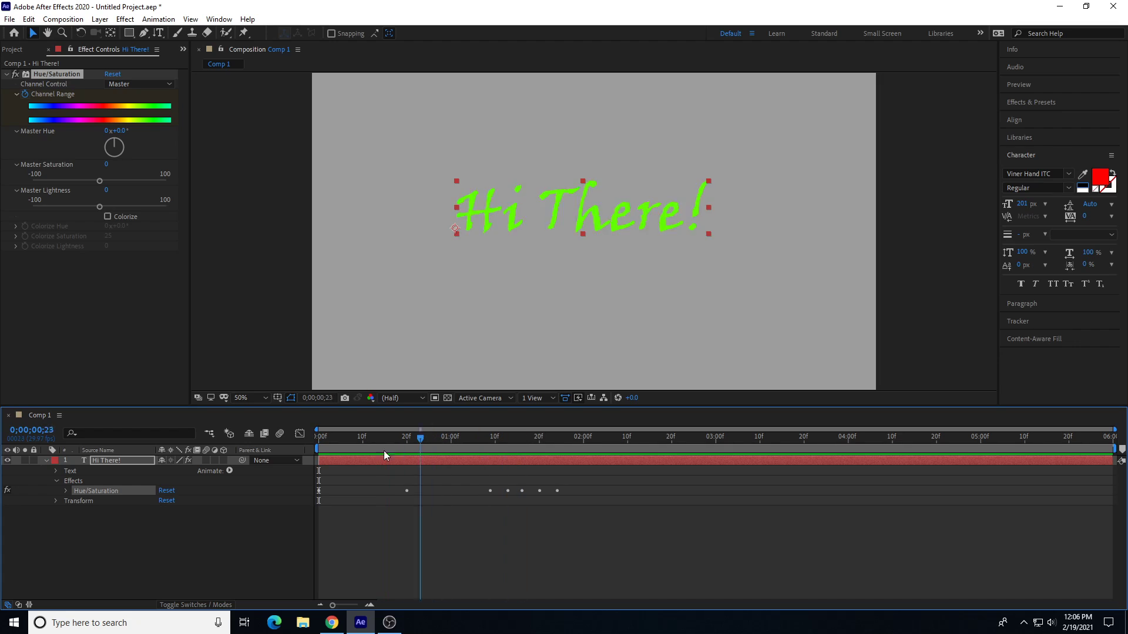
pyautogui.press('space')
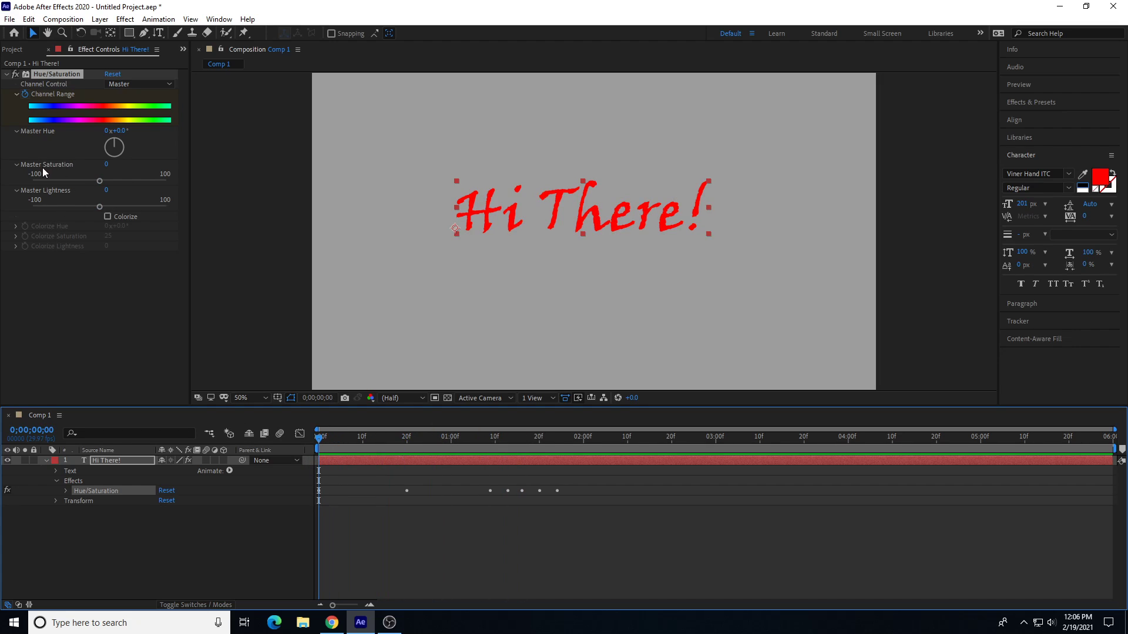
# Step: Apply the Stylize effect Brush Strokes to the "Hi There!" text layer
pyautogui.click(113, 461)
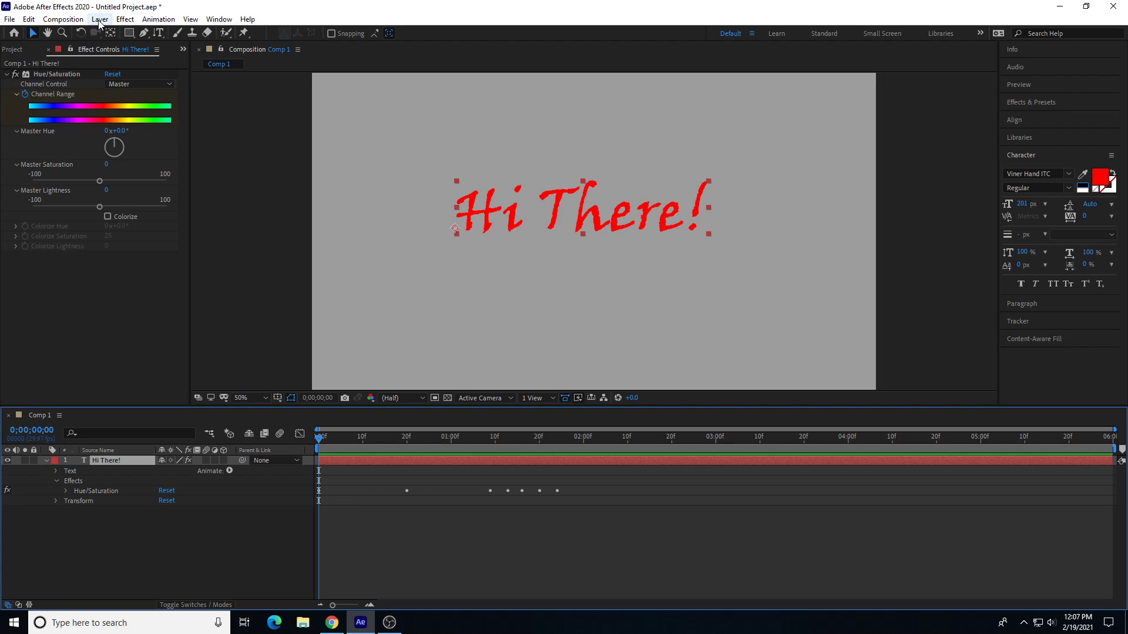
pyautogui.click(125, 18)
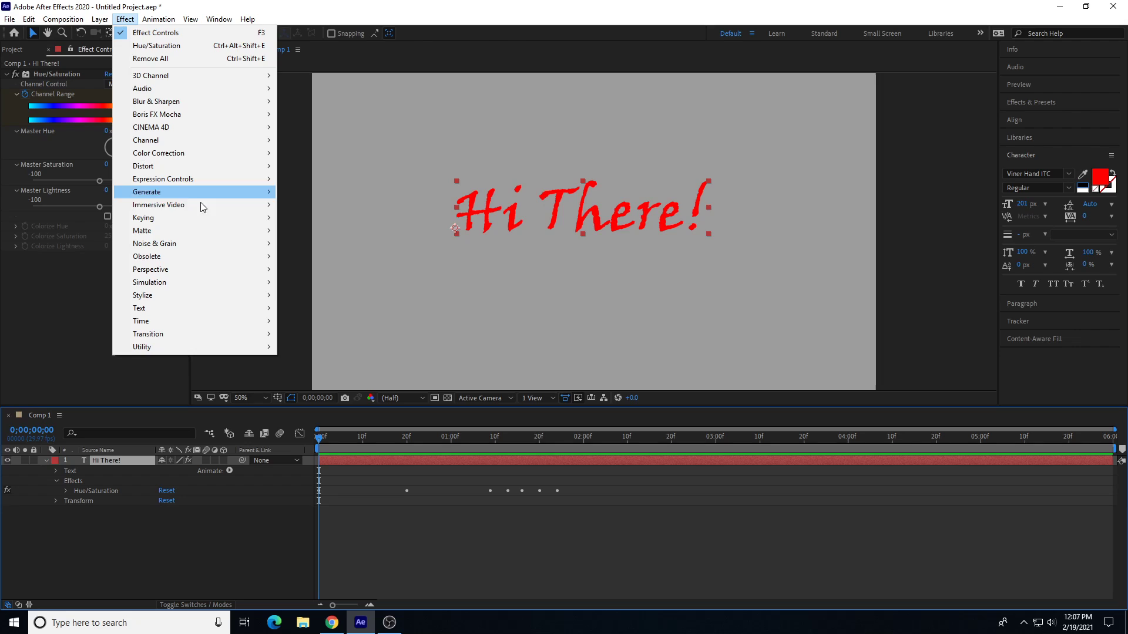
pyautogui.moveTo(178, 297)
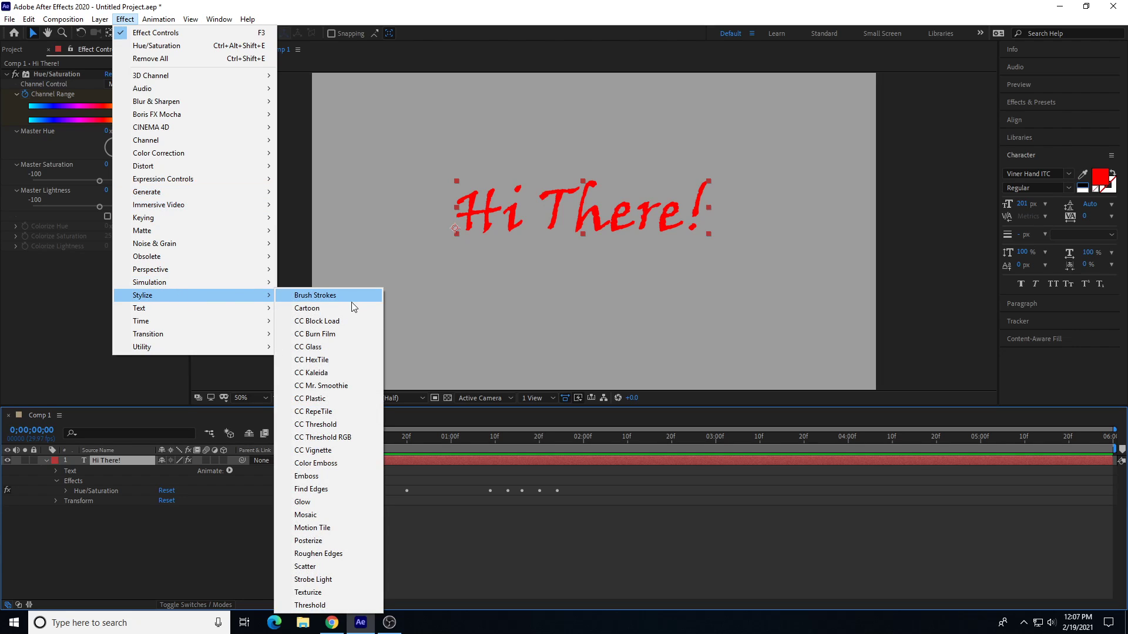
pyautogui.click(338, 295)
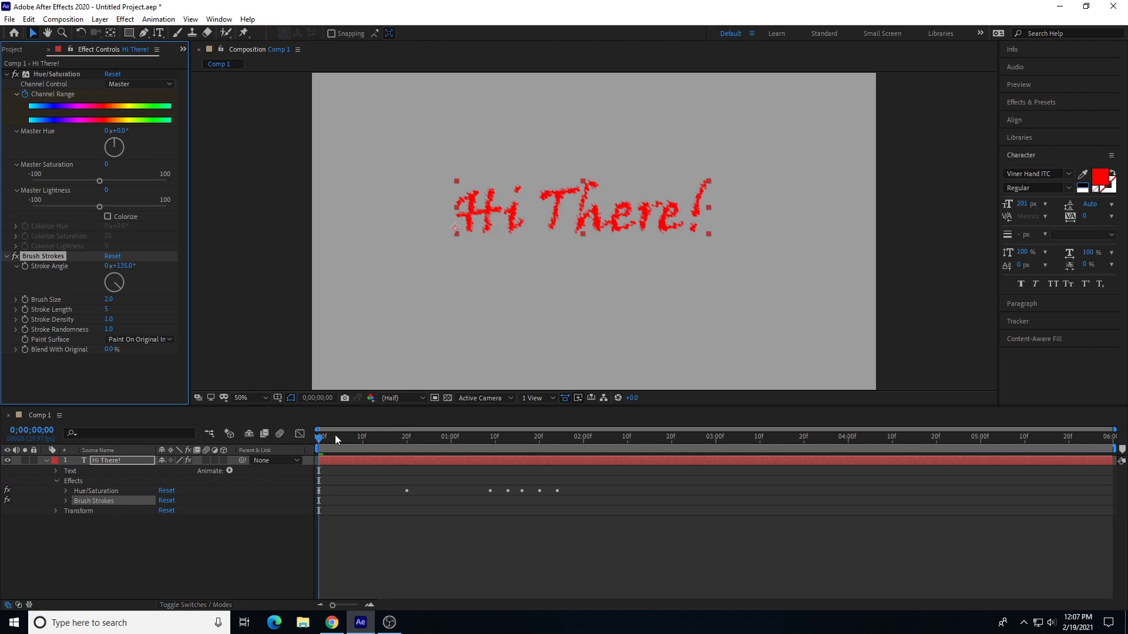
# Step: Set the Brush Strokes effect to Brush Size 1.6, Stroke Length 3 and Stroke Angle 187°
pyautogui.moveTo(335, 435)
pyautogui.mouseDown()
pyautogui.moveTo(520, 437)
pyautogui.moveTo(317, 436)
pyautogui.mouseUp()
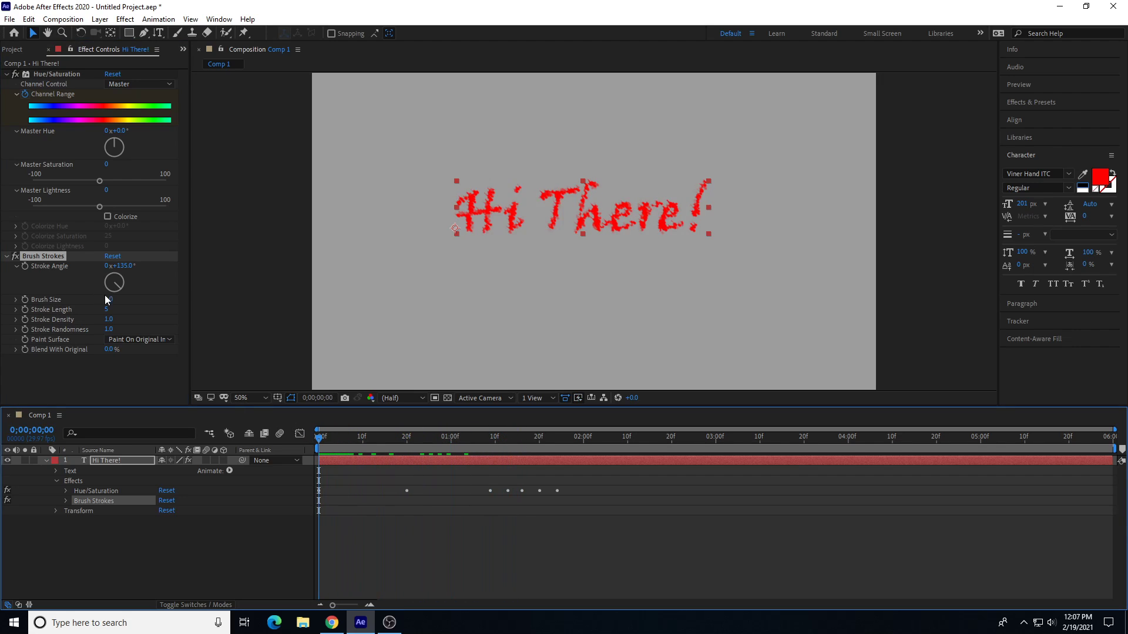
pyautogui.moveTo(108, 299)
pyautogui.mouseDown()
pyautogui.moveTo(127, 309)
pyautogui.moveTo(106, 313)
pyautogui.mouseUp()
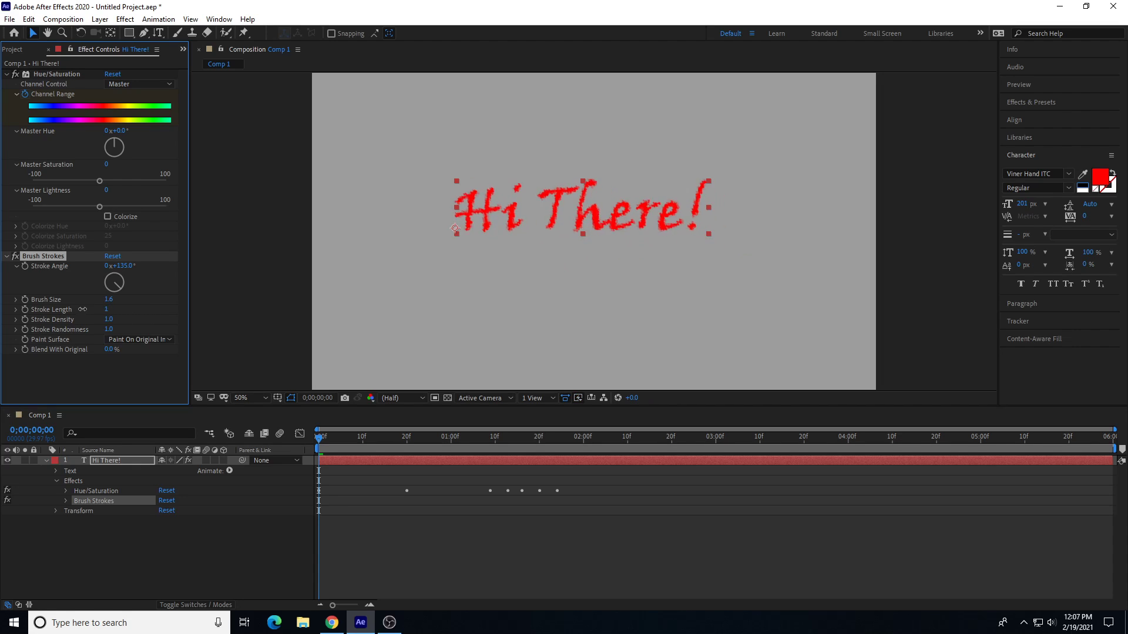
pyautogui.moveTo(126, 266); pyautogui.dragTo(157, 266)
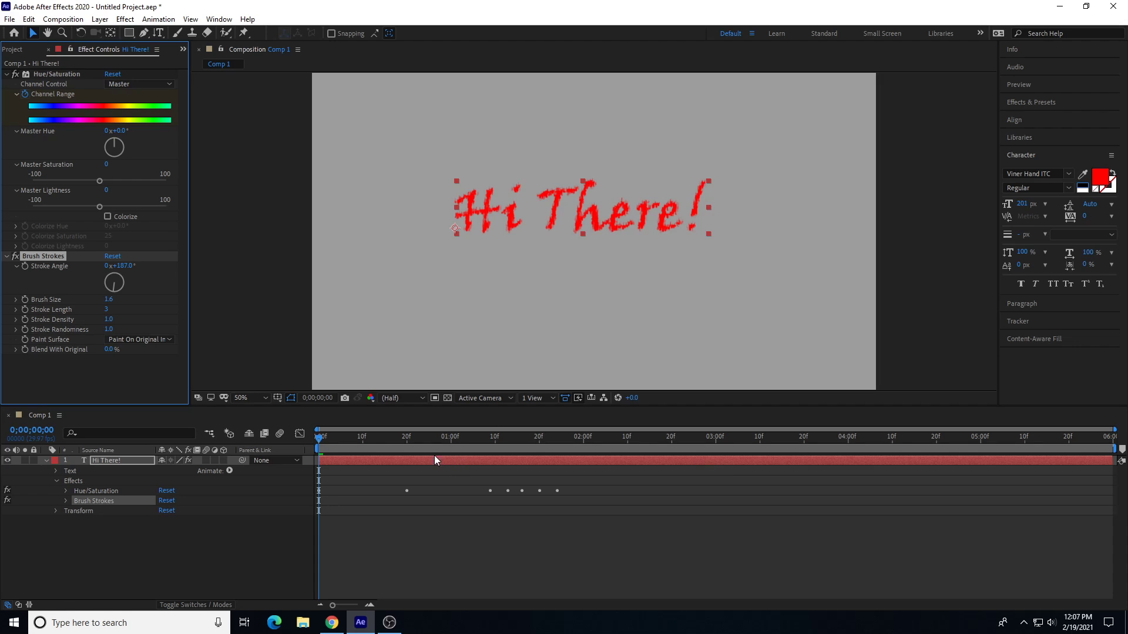
# Step: Delete the Hue/Saturation and Brush Strokes effects from the text layer
pyautogui.click(96, 495)
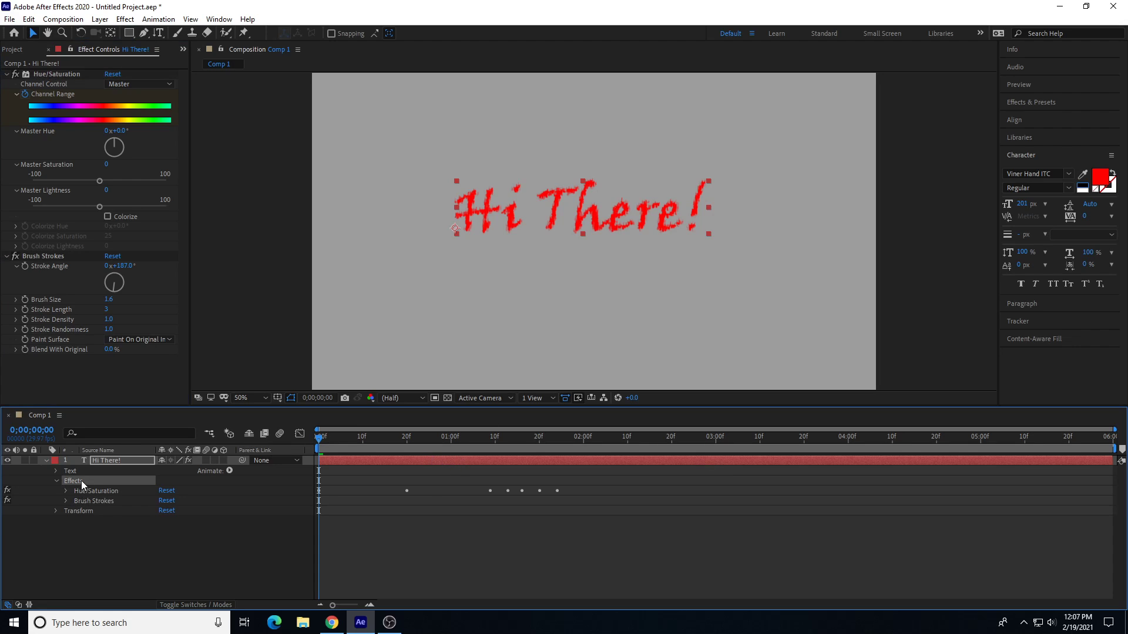
pyautogui.click(102, 496)
pyautogui.click(106, 494)
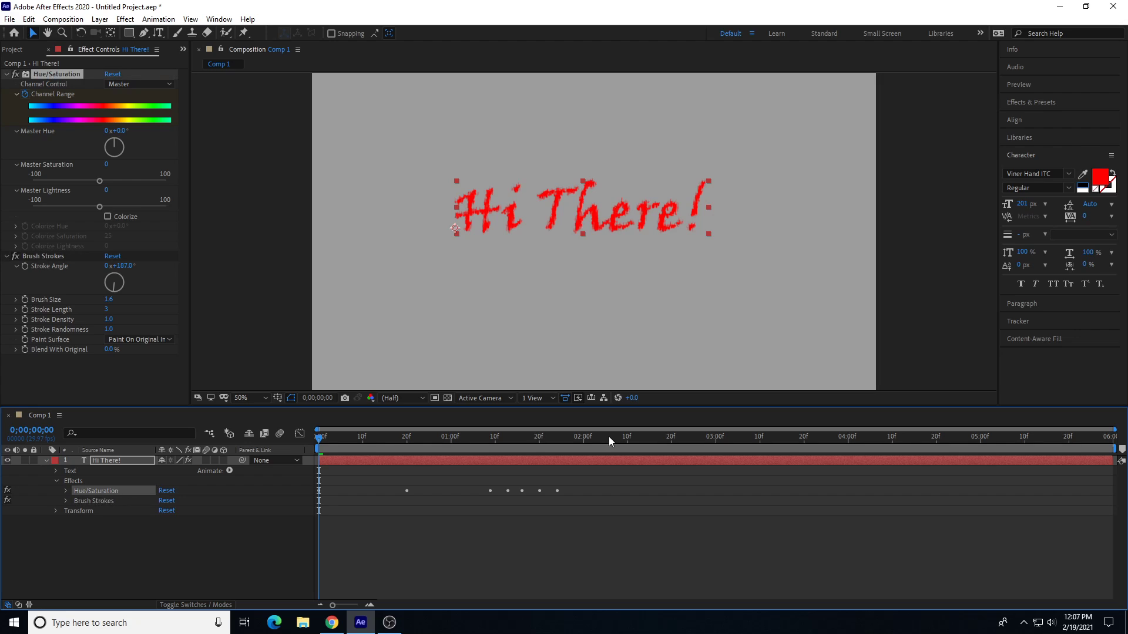
pyautogui.press('Delete')
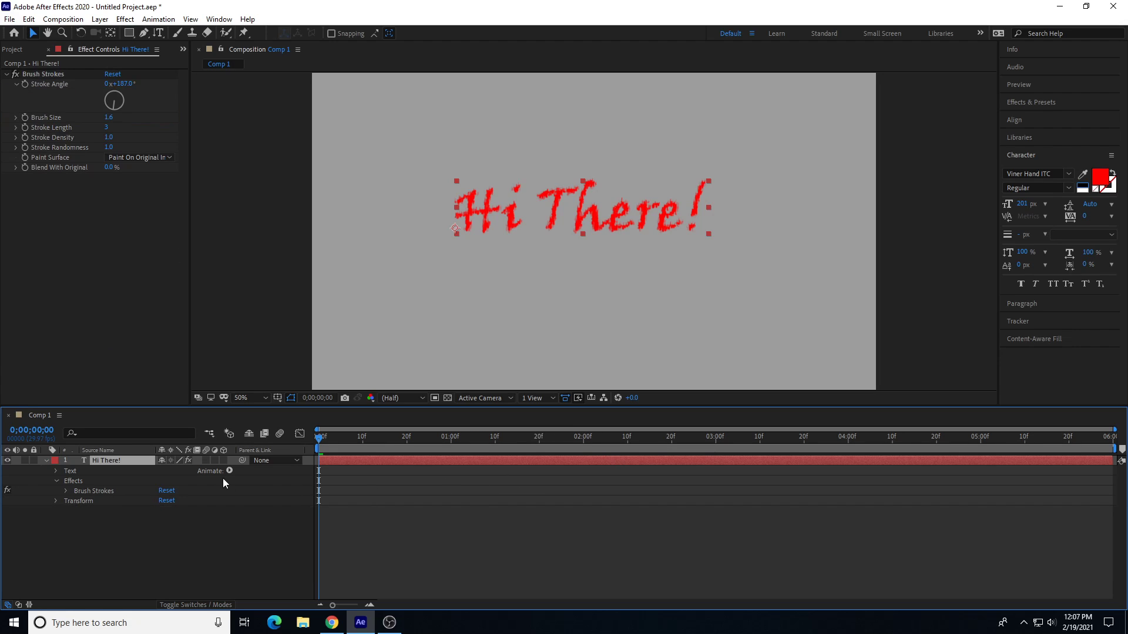
pyautogui.click(87, 495)
pyautogui.press('Delete')
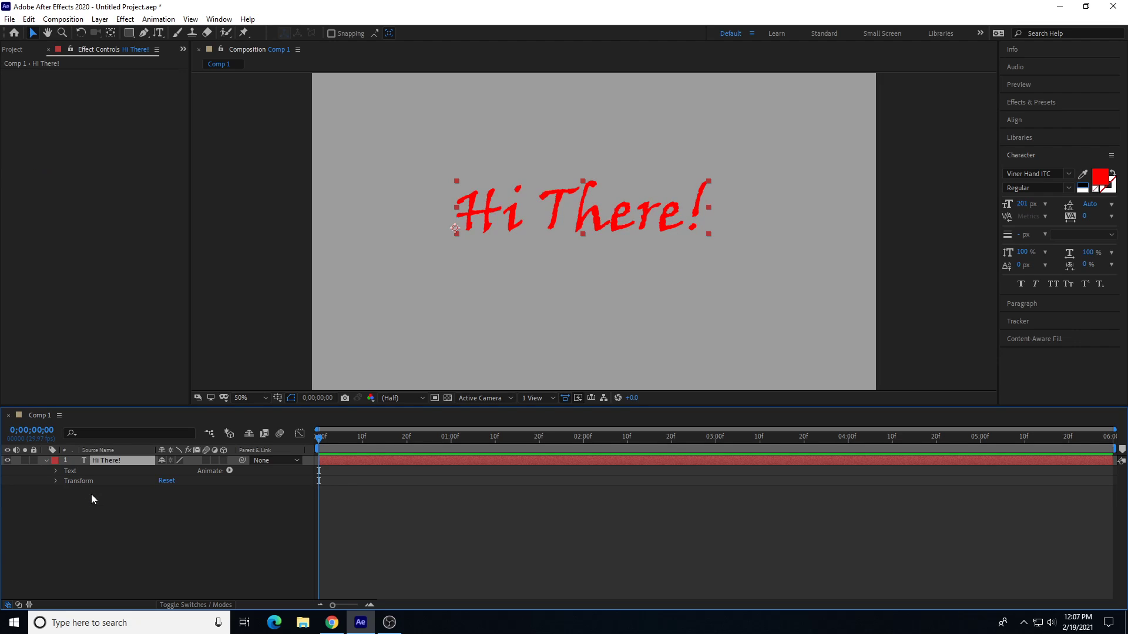
# Step: Apply the Distort effect Bulge to the "Hi There!" text layer
pyautogui.click(125, 19)
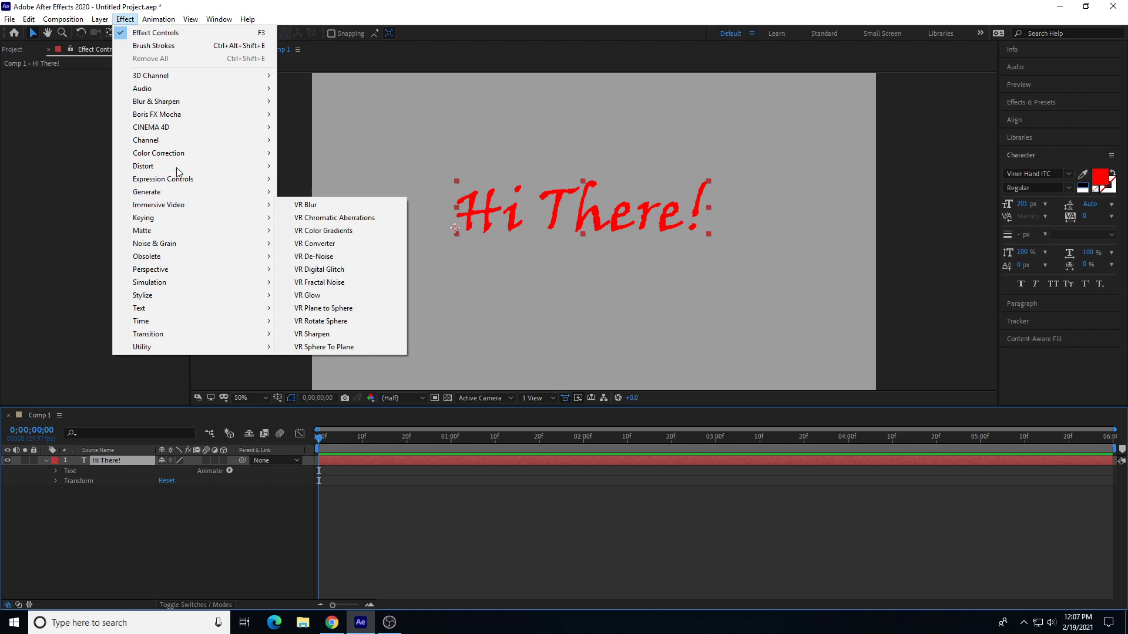
pyautogui.moveTo(179, 169)
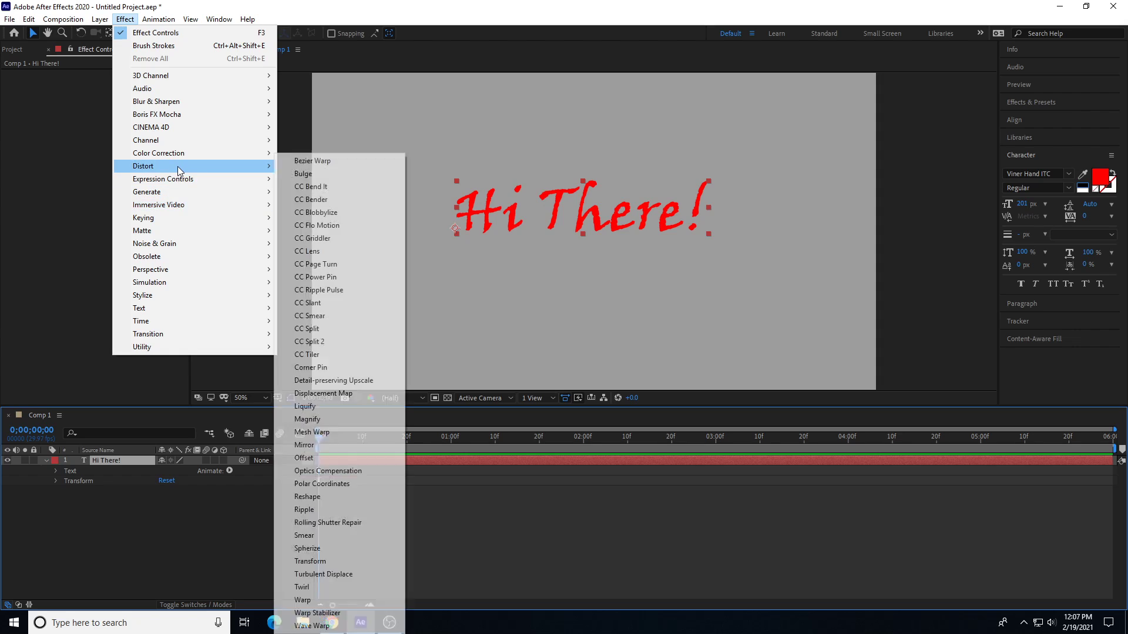
pyautogui.click(312, 174)
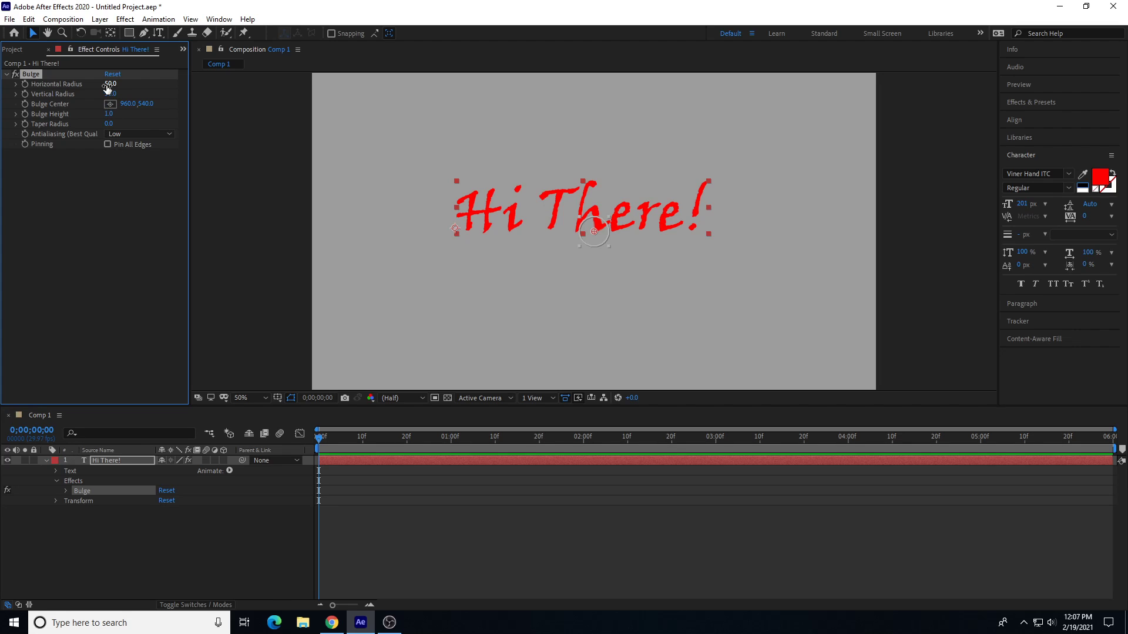
# Step: Set the Bulge effect's Horizontal Radius to 504, Vertical Radius to 374 and Bulge Height to 0
pyautogui.moveTo(109, 114); pyautogui.dragTo(356, 87)
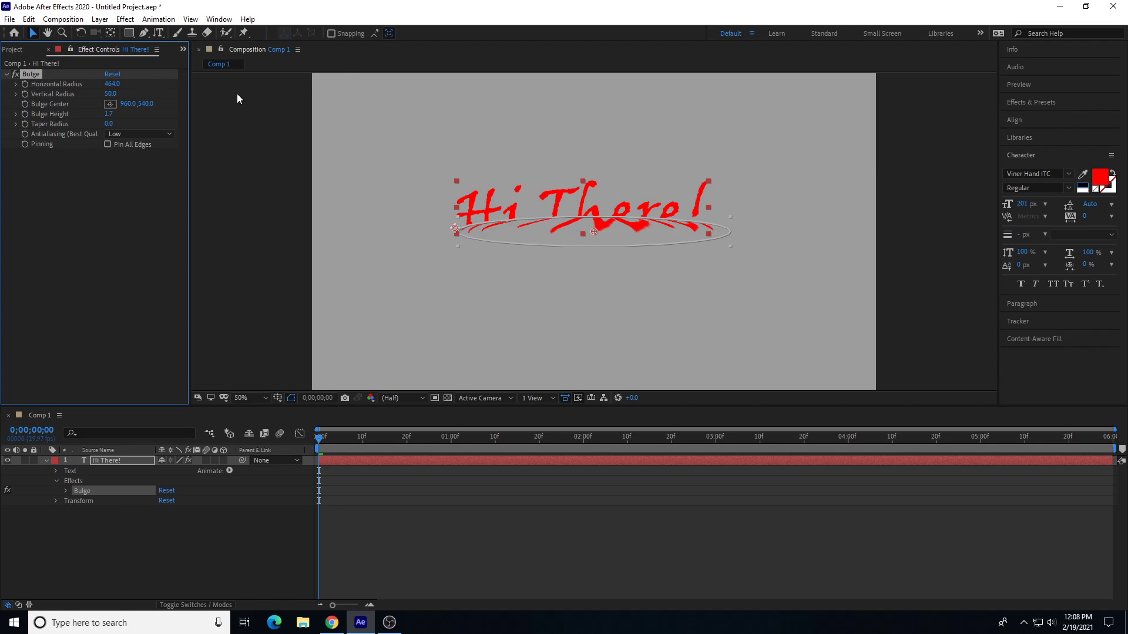
pyautogui.moveTo(111, 93); pyautogui.dragTo(300, 92)
pyautogui.moveTo(117, 82); pyautogui.dragTo(101, 120)
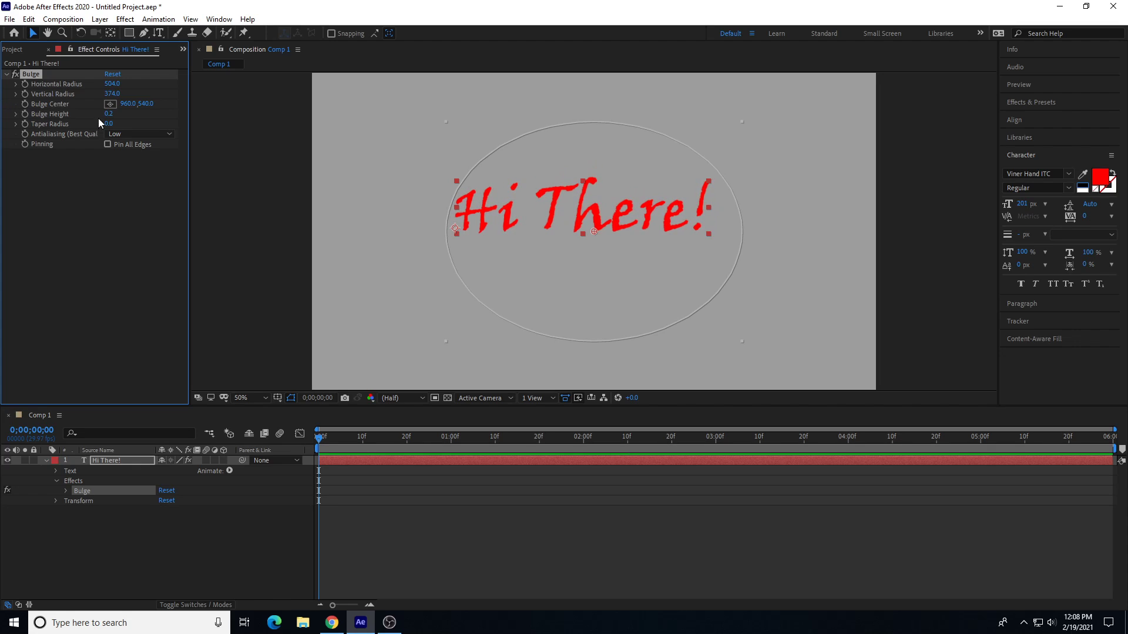
pyautogui.click(107, 114)
pyautogui.write('0')
pyautogui.press('Return')
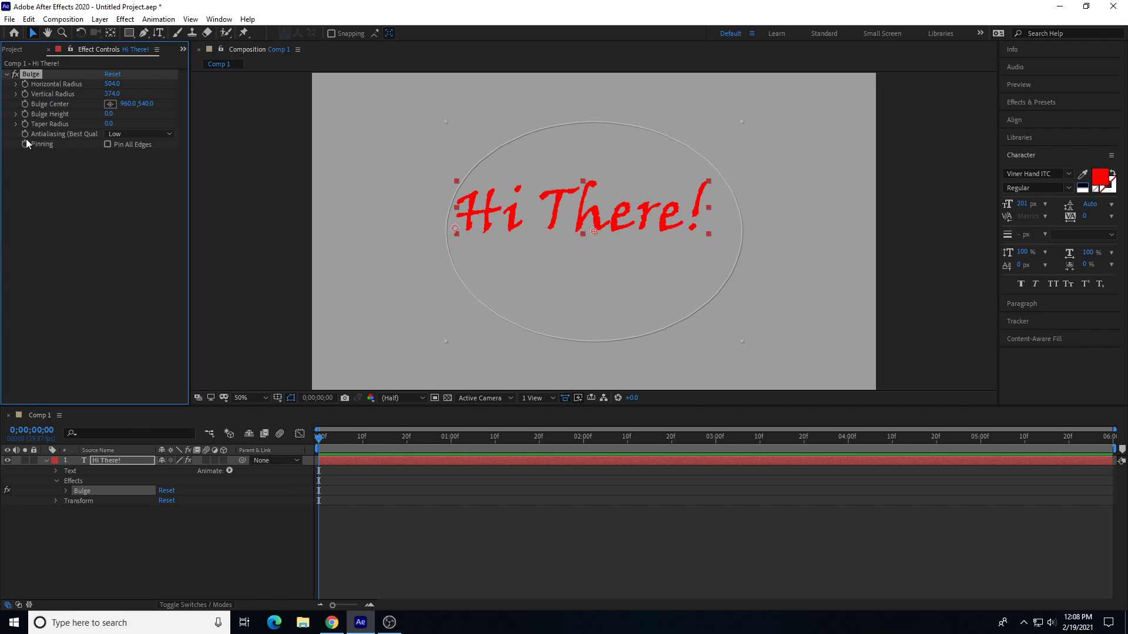
# Step: Keyframe Bulge Height at 0 at the composition's start and 1.7 at 0;00;00;18
pyautogui.click(24, 114)
pyautogui.moveTo(354, 449); pyautogui.dragTo(401, 449)
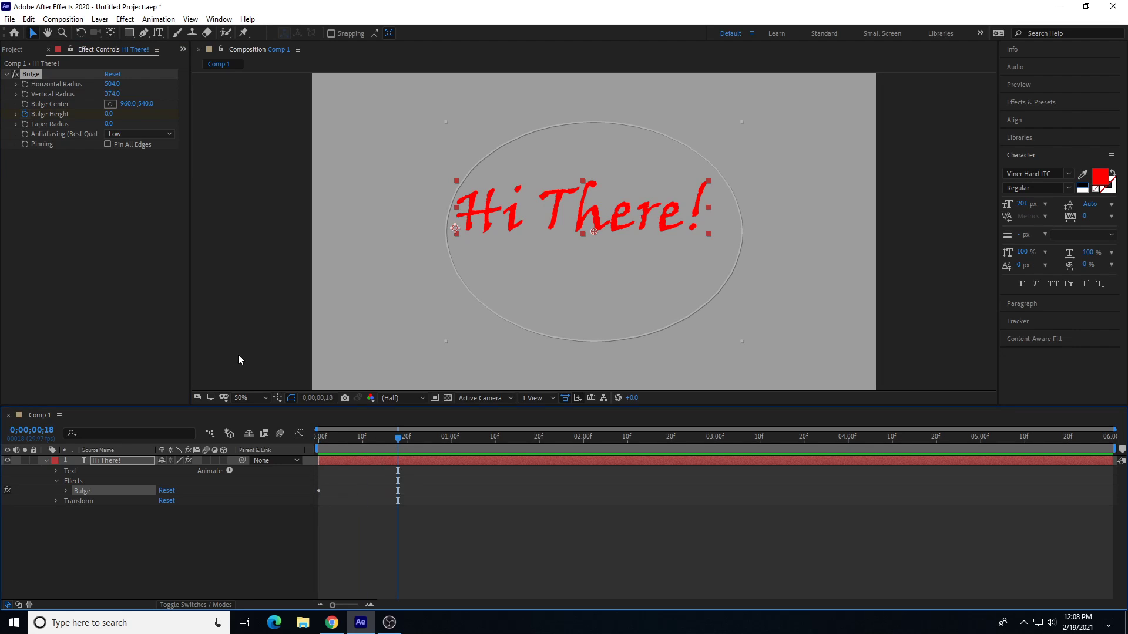
pyautogui.moveTo(108, 114); pyautogui.dragTo(448, 345)
# Step: Keyframe Bulge Height at -0.9 at 0;00;00;24, 2.5 just before one second and 0.3 at 0;00;01;10
pyautogui.click(425, 442)
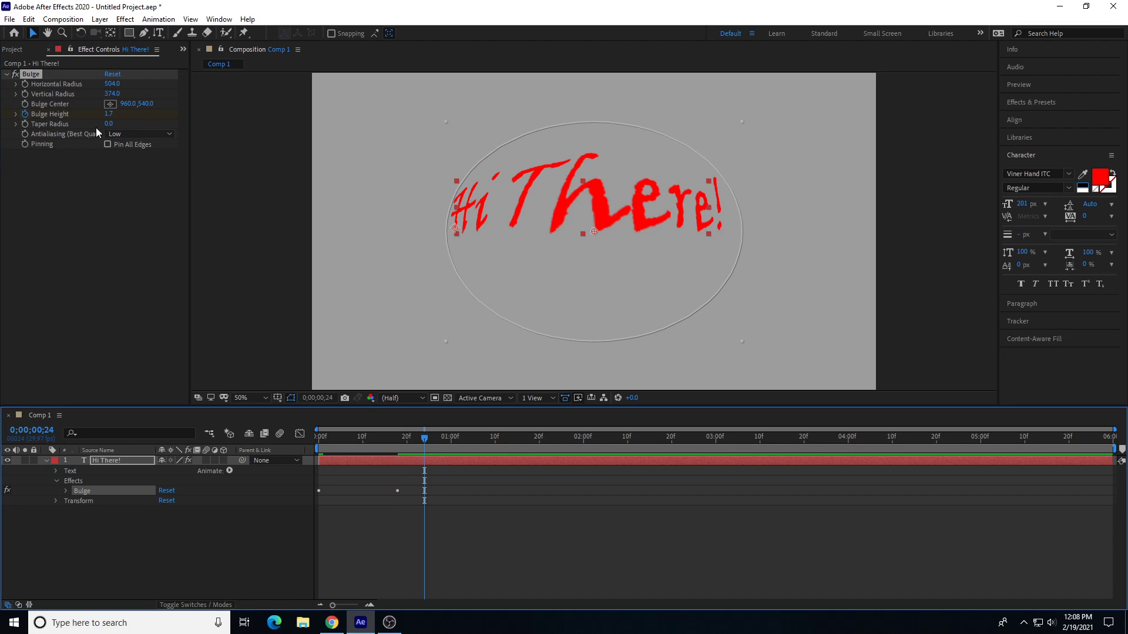
pyautogui.moveTo(109, 114); pyautogui.dragTo(2, 174)
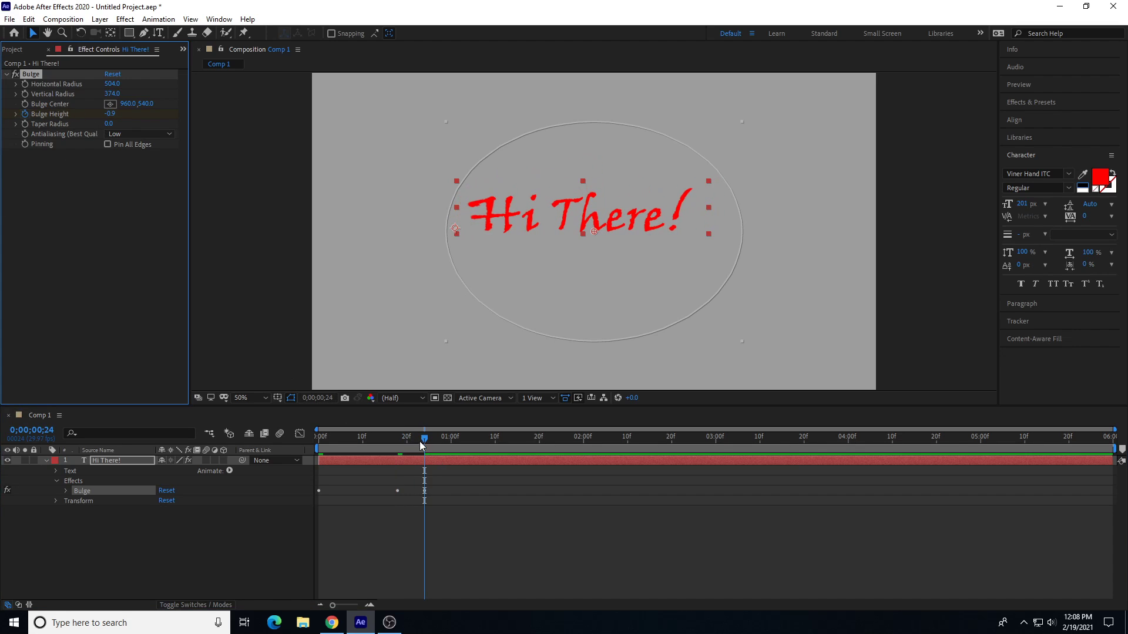
pyautogui.moveTo(424, 439); pyautogui.dragTo(447, 438)
pyautogui.moveTo(109, 115); pyautogui.dragTo(397, 345)
pyautogui.click(495, 438)
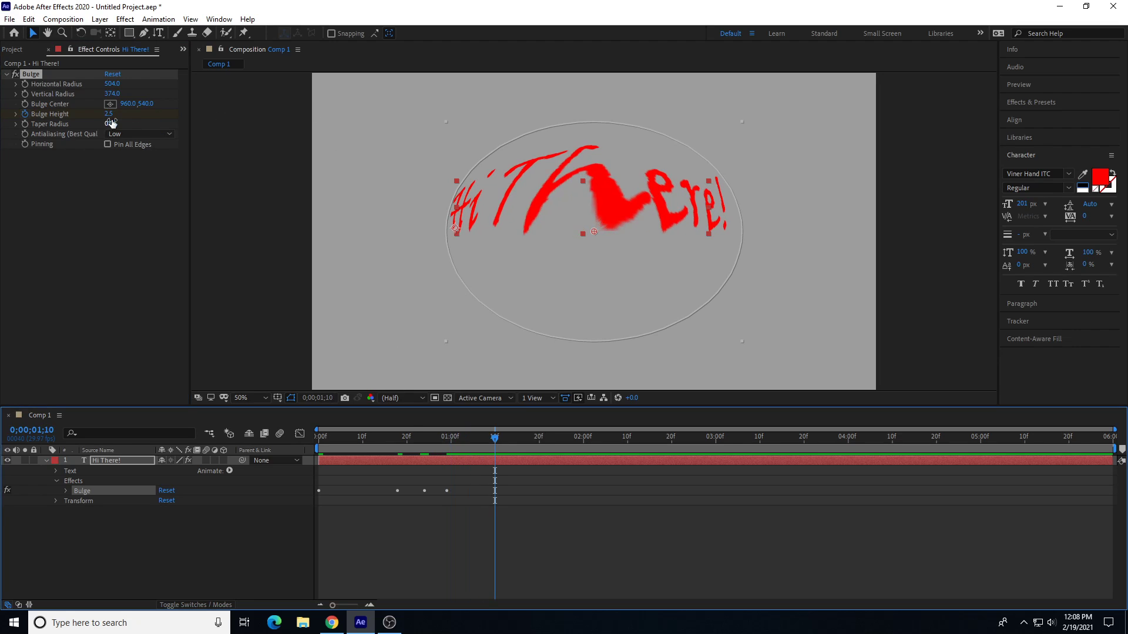
pyautogui.moveTo(109, 115); pyautogui.dragTo(4, 127)
# Step: Preview the bulging text animation from the composition's start
pyautogui.click(486, 457)
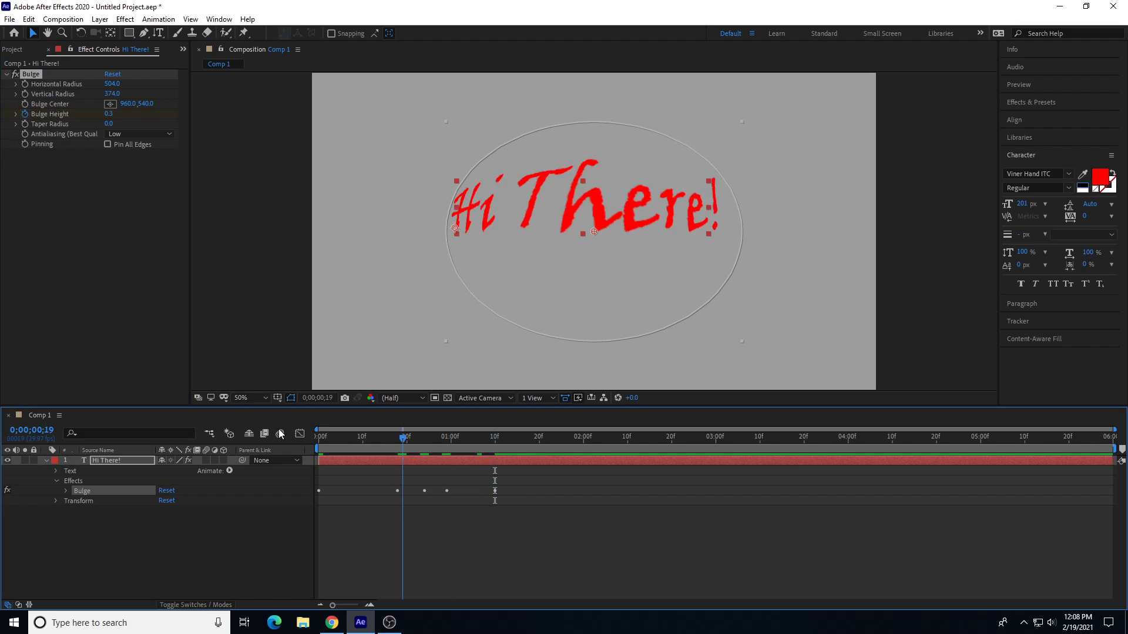
pyautogui.press('space')
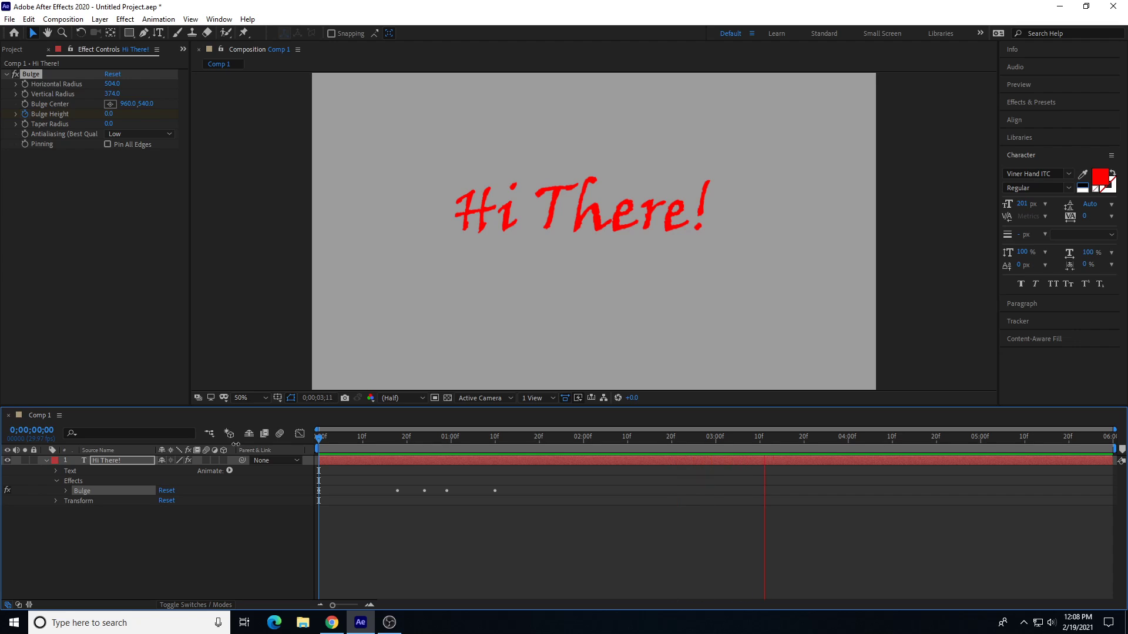
pyautogui.press('space')
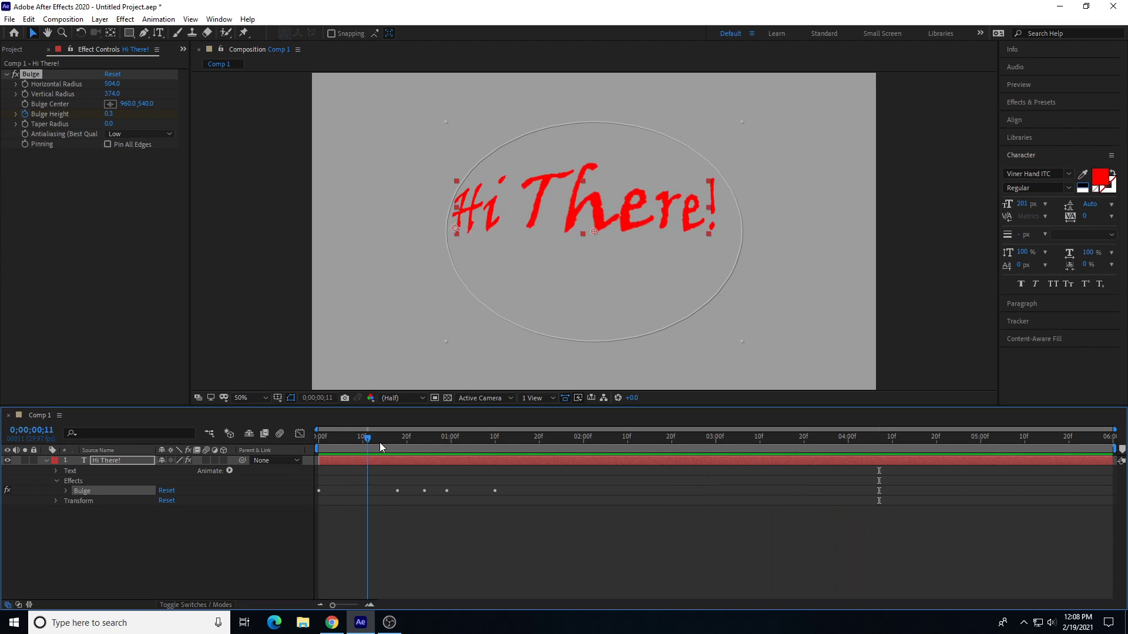
pyautogui.click(125, 19)
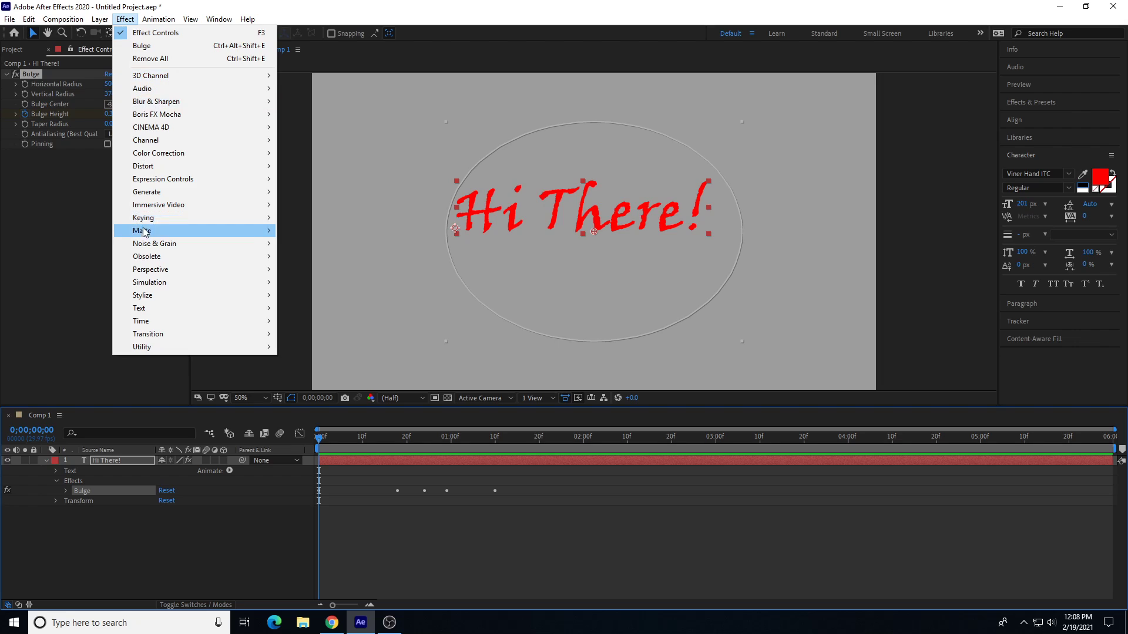
pyautogui.moveTo(181, 167)
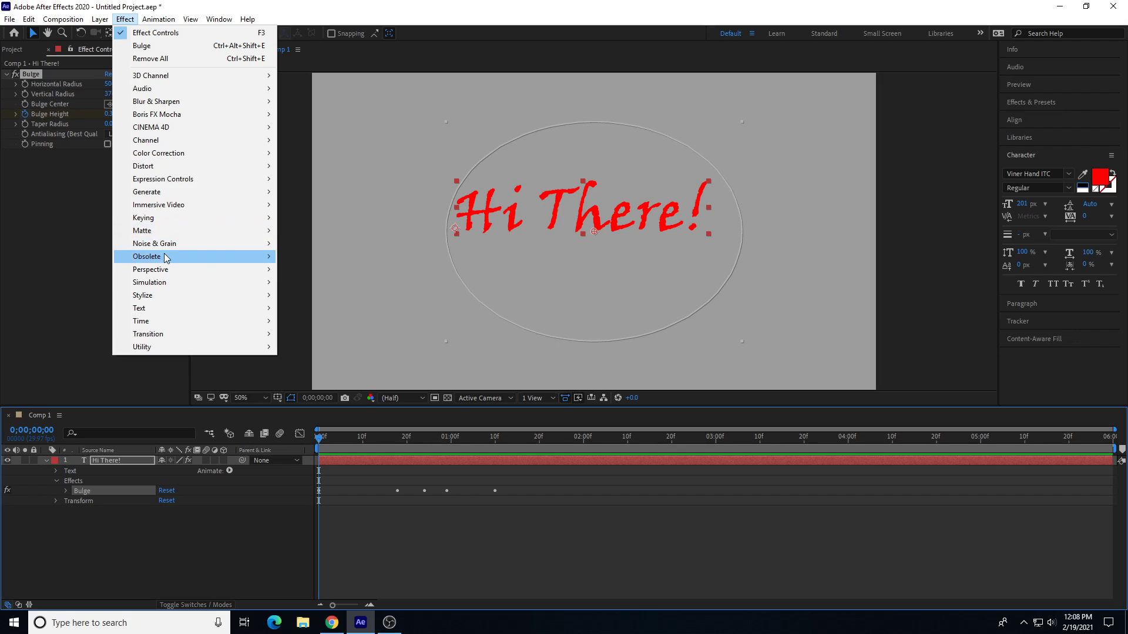
pyautogui.moveTo(169, 247)
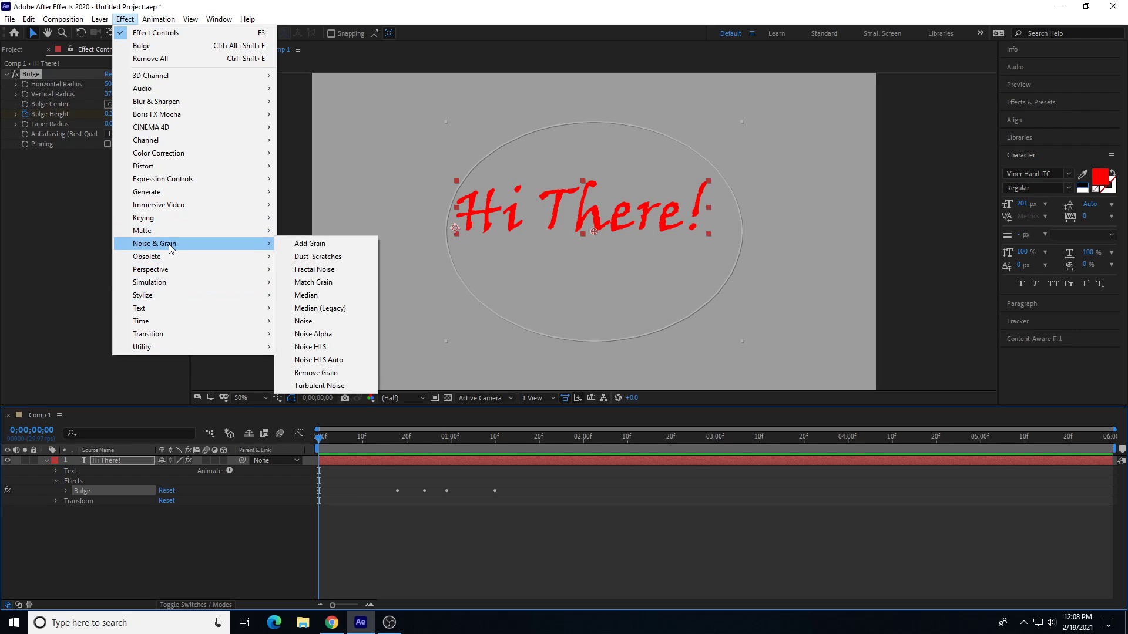
pyautogui.moveTo(152, 299)
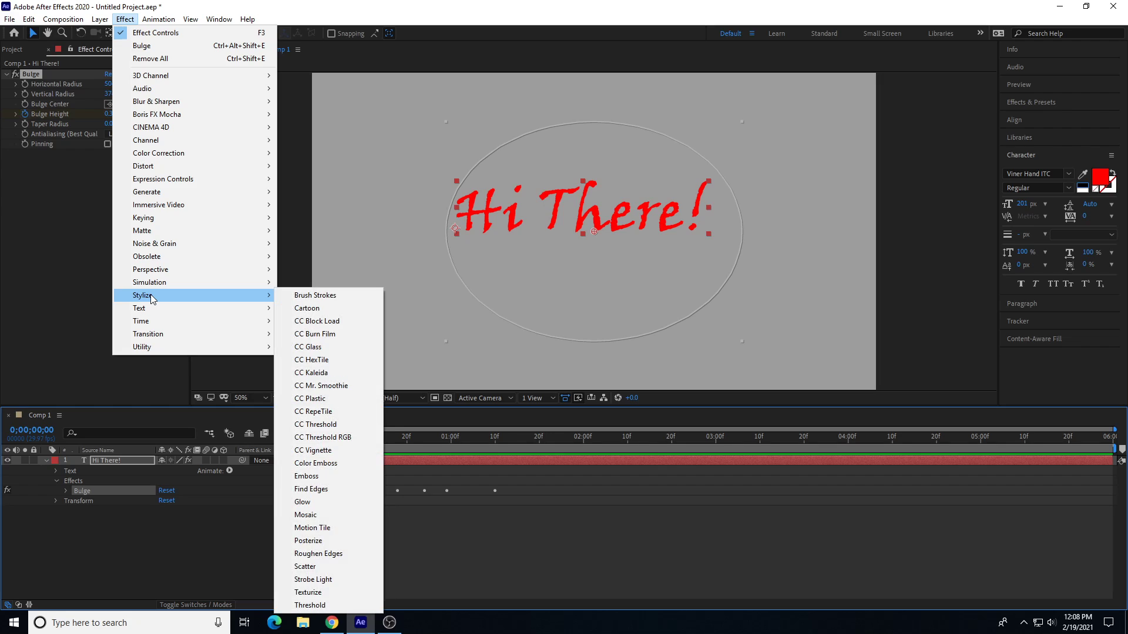
pyautogui.click(373, 16)
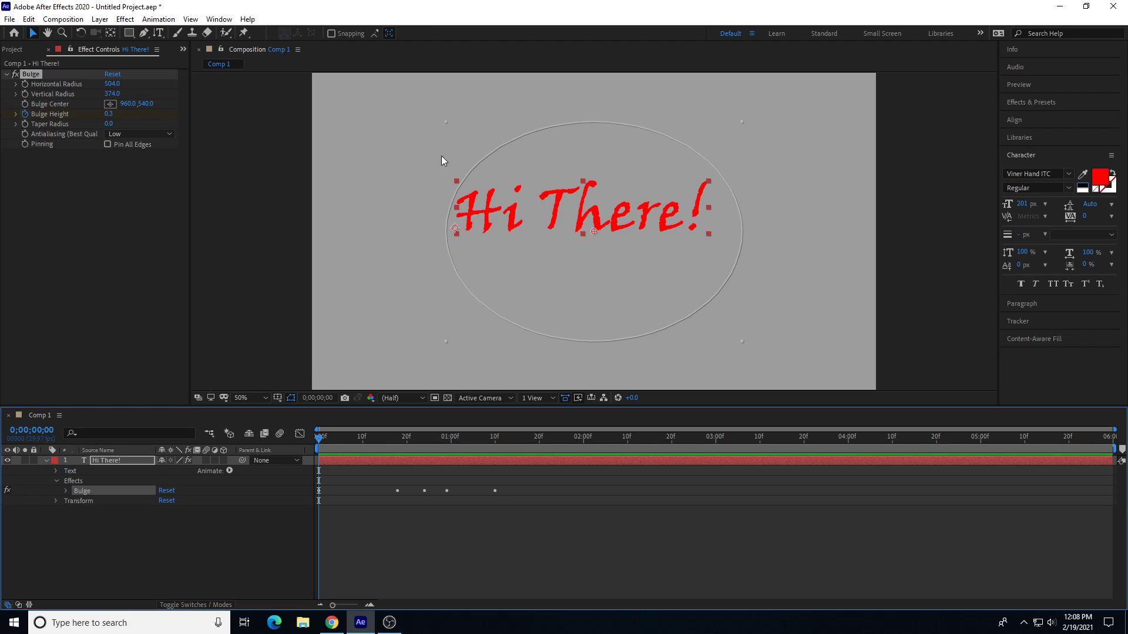
# Step: Undo the last Bulge Height keyframe and delete the Bulge effect from the text layer
pyautogui.hotkey('ctrl', 'z')
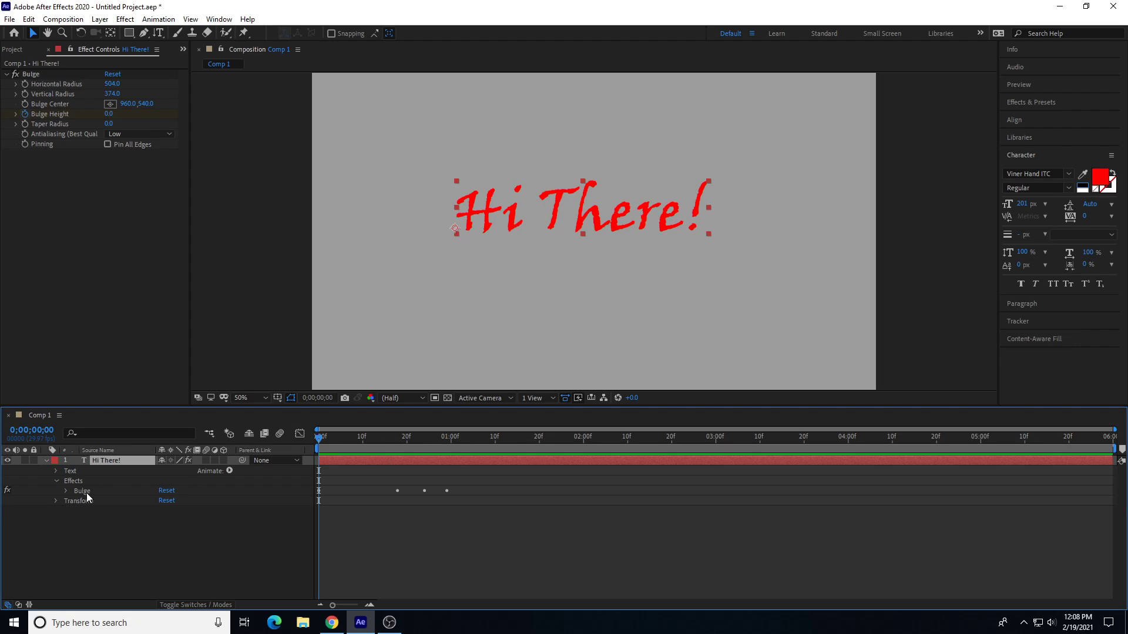
pyautogui.click(86, 491)
pyautogui.press('Delete')
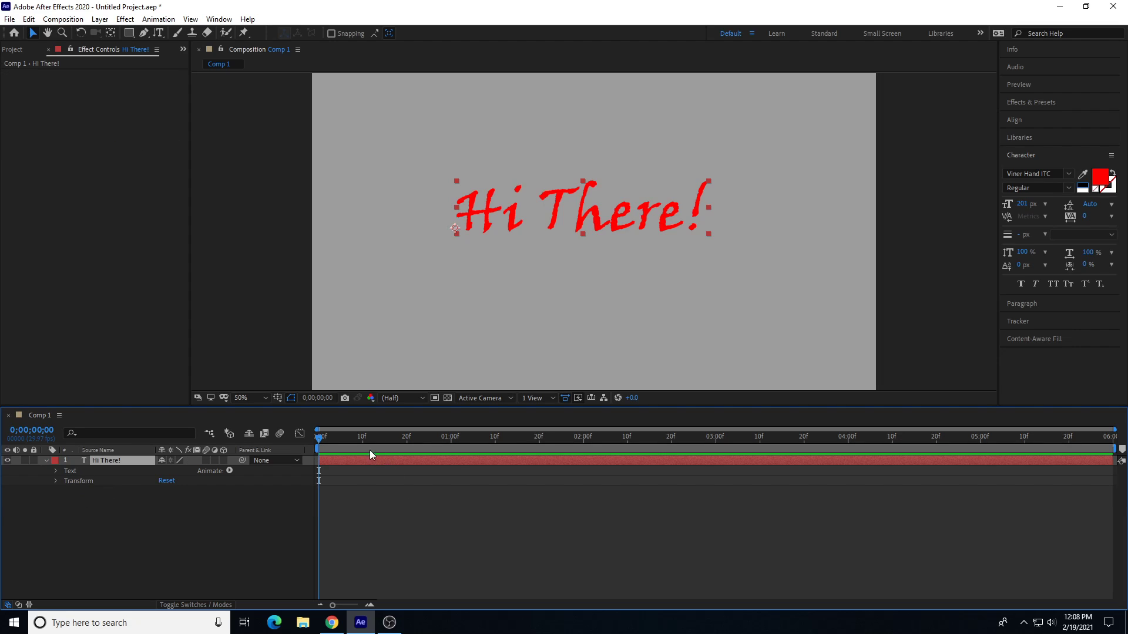
# Step: Change the text's fill color to white
pyautogui.moveTo(369, 441); pyautogui.dragTo(245, 414)
pyautogui.click(1100, 177)
pyautogui.moveTo(643, 170); pyautogui.dragTo(590, 108)
pyautogui.click(861, 138)
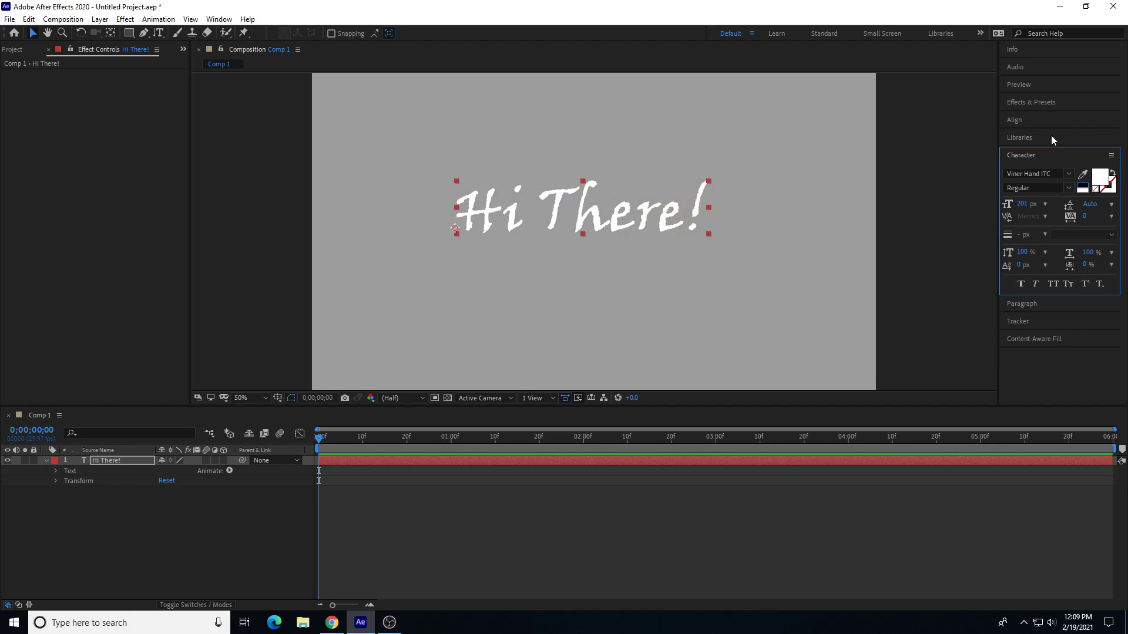
# Step: Apply the Drop In By Character preset from the Animate In text animation presets to the Hi There! layer
pyautogui.click(1043, 103)
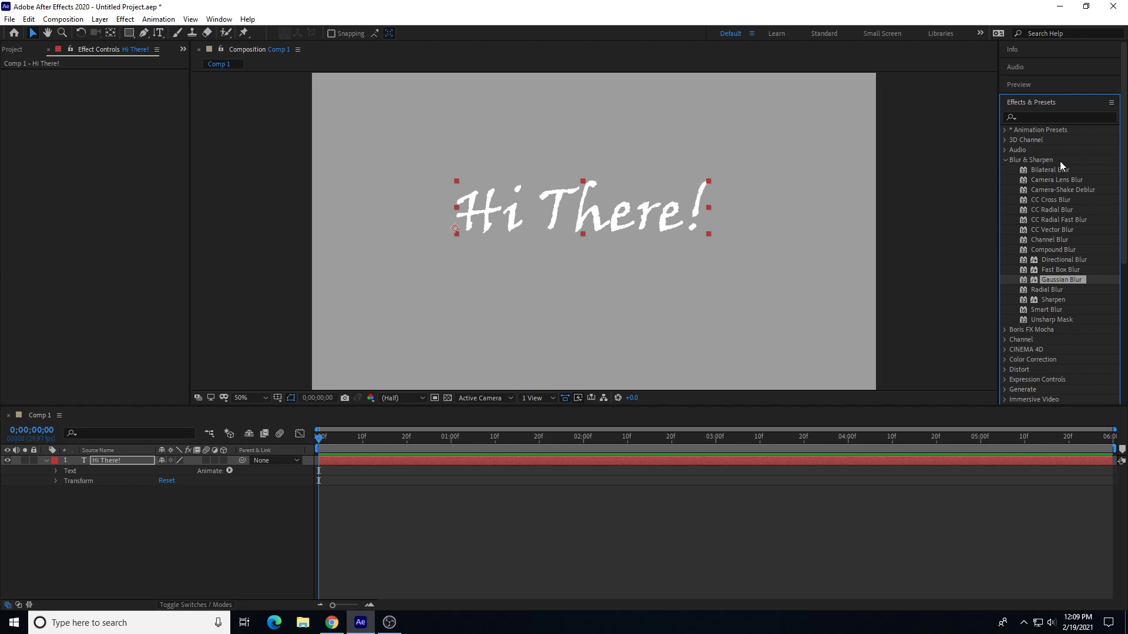
pyautogui.click(1003, 159)
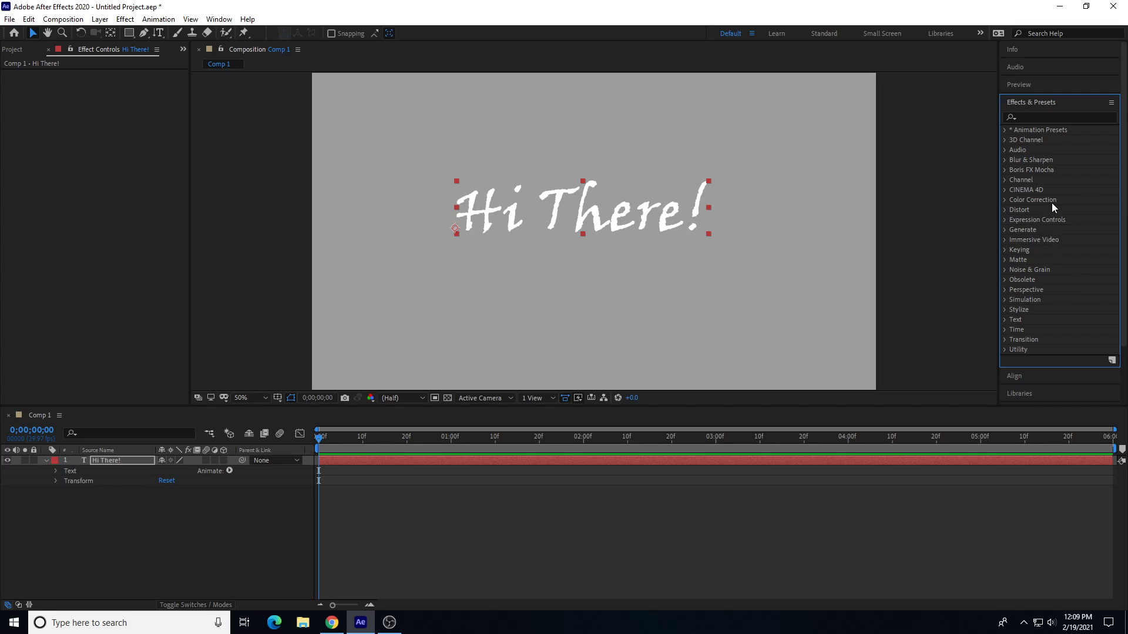
pyautogui.click(1004, 130)
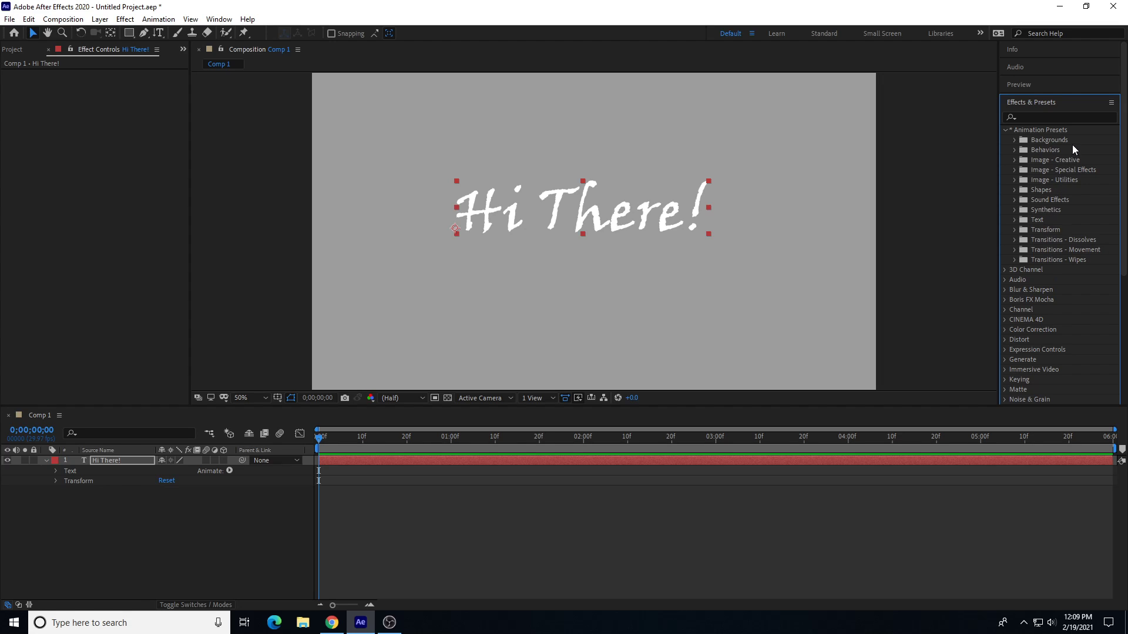
pyautogui.click(1016, 221)
pyautogui.scroll(-1, 1049, 263)
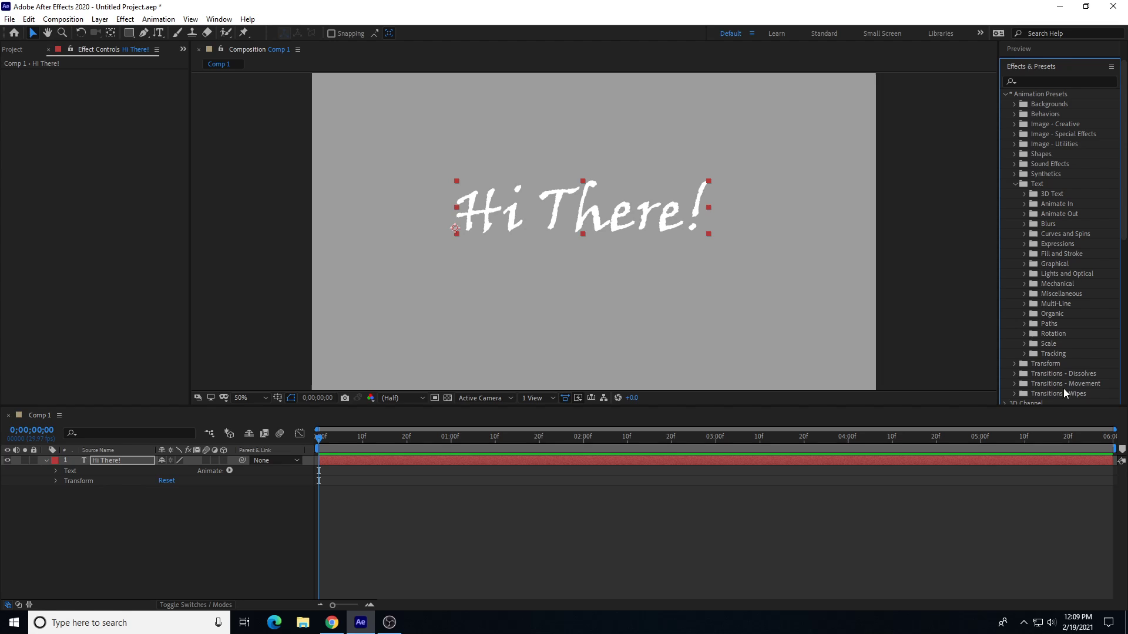
pyautogui.click(1023, 204)
pyautogui.scroll(-1, 1065, 252)
pyautogui.scroll(-1, 1069, 255)
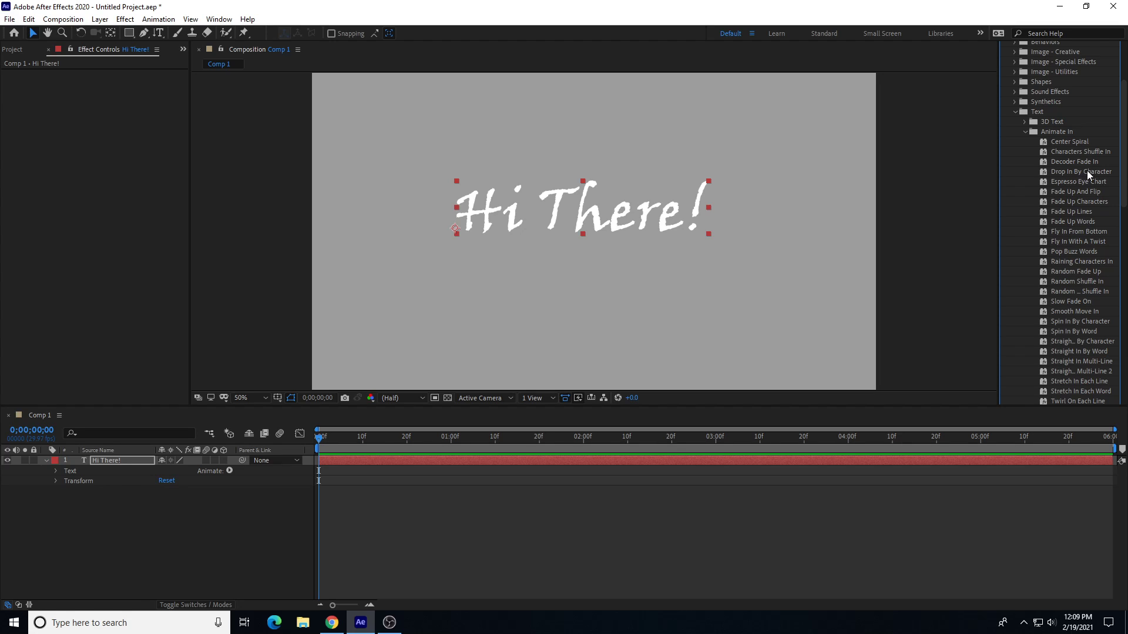
pyautogui.moveTo(1086, 171); pyautogui.dragTo(119, 460)
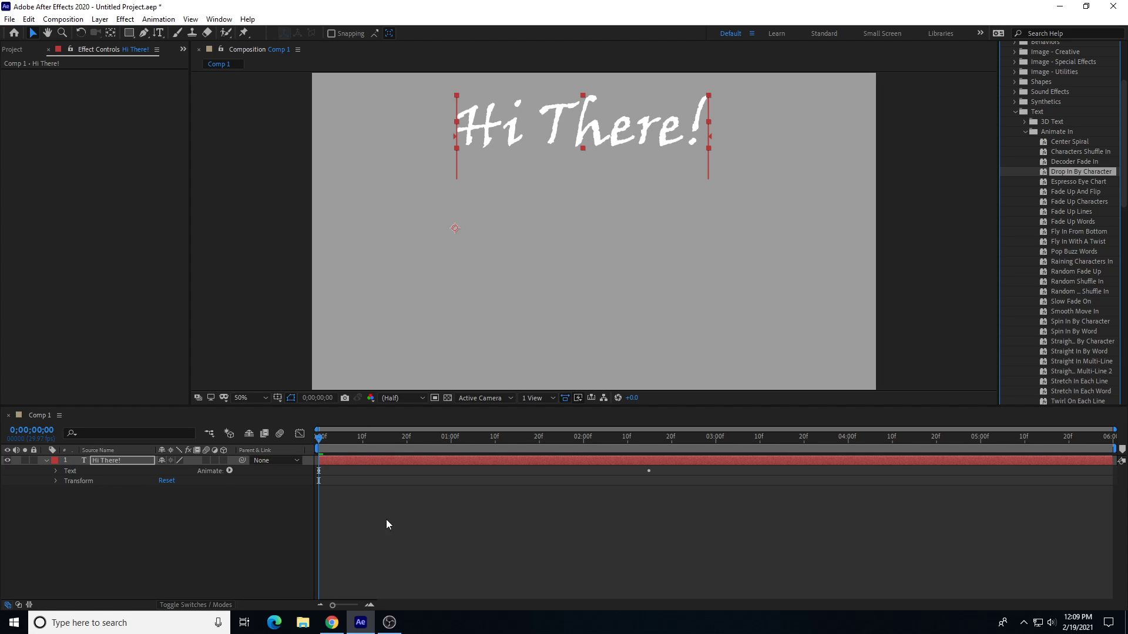
# Step: Preview the Drop In By Character animation and return to the composition's start
pyautogui.press('space')
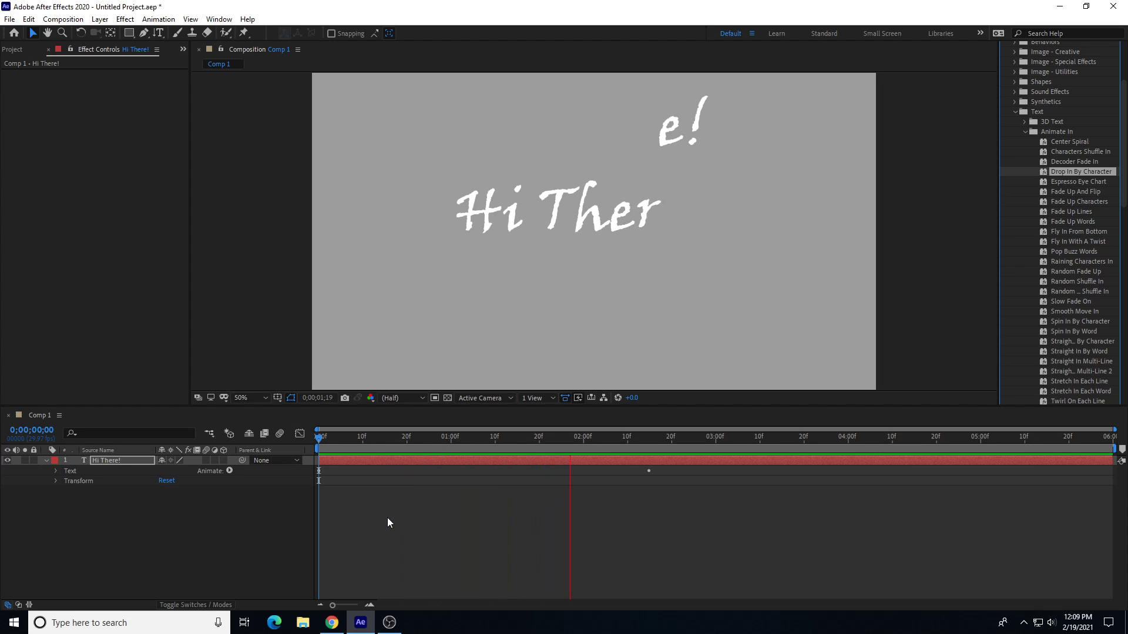
pyautogui.press('space')
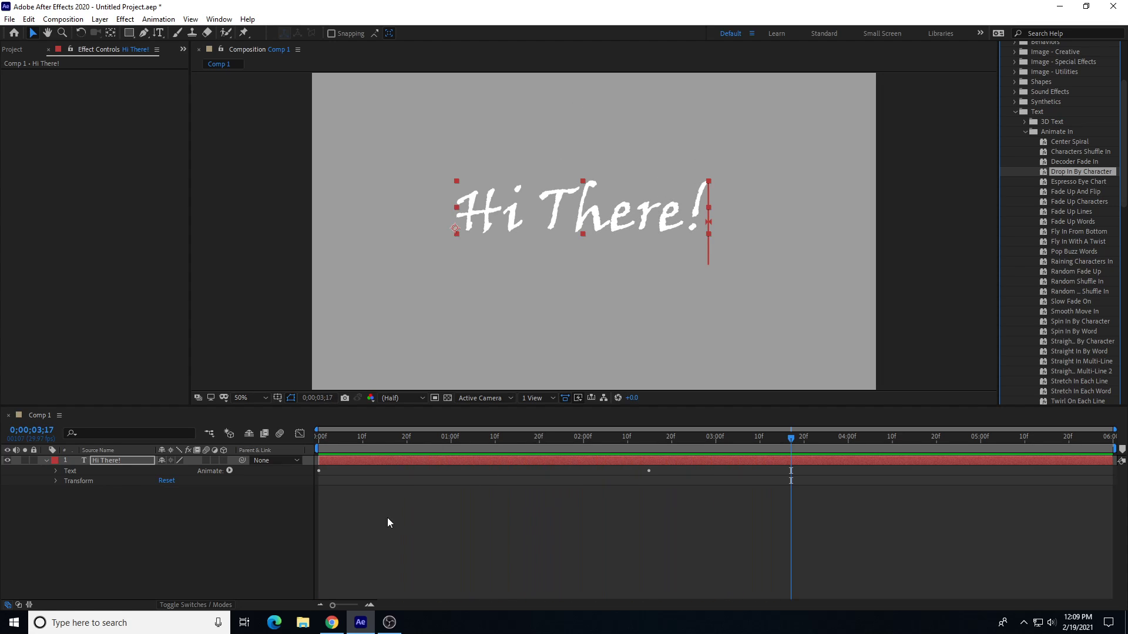
pyautogui.click(356, 444)
pyautogui.press('Home')
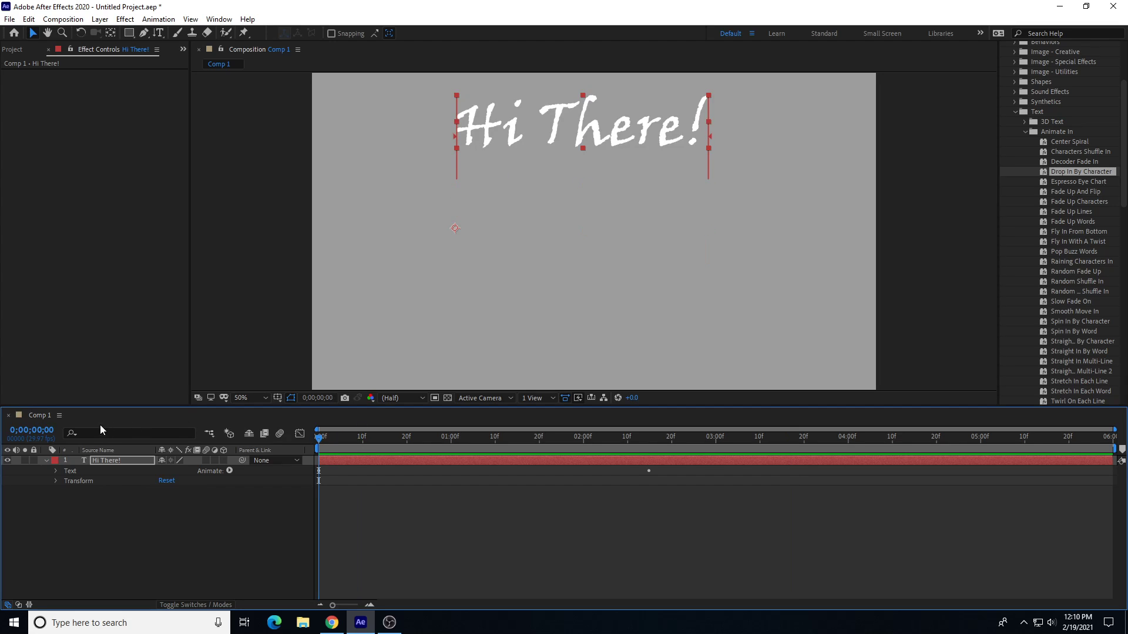
# Step: Reveal the Range Selector properties of the text's Animator 1 and scrub to 0;00;00;13 to examine the falling letters
pyautogui.click(56, 471)
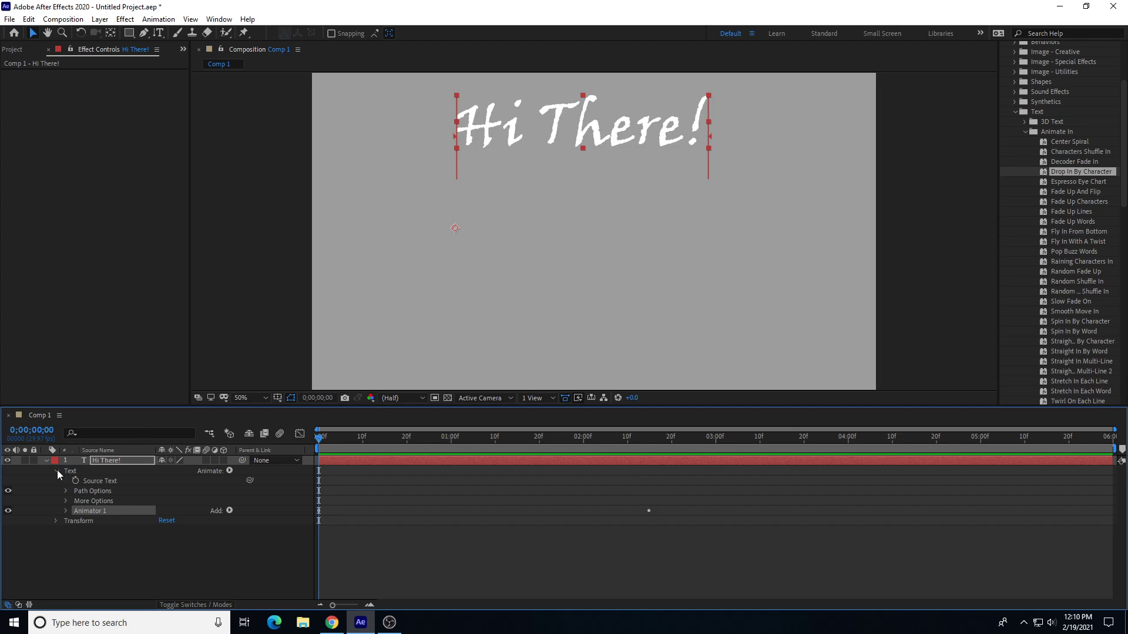
pyautogui.click(65, 510)
pyautogui.click(76, 521)
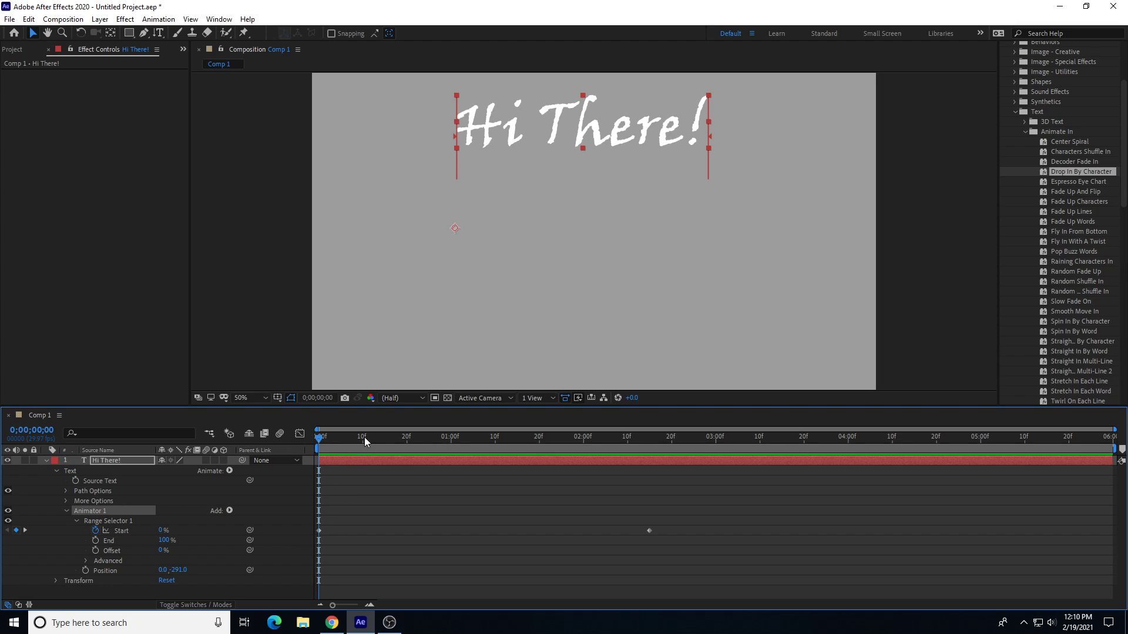
pyautogui.moveTo(318, 437); pyautogui.dragTo(356, 478)
pyautogui.moveTo(356, 477)
pyautogui.mouseDown()
pyautogui.moveTo(466, 484)
pyautogui.moveTo(532, 461)
pyautogui.moveTo(376, 481)
pyautogui.mouseUp()
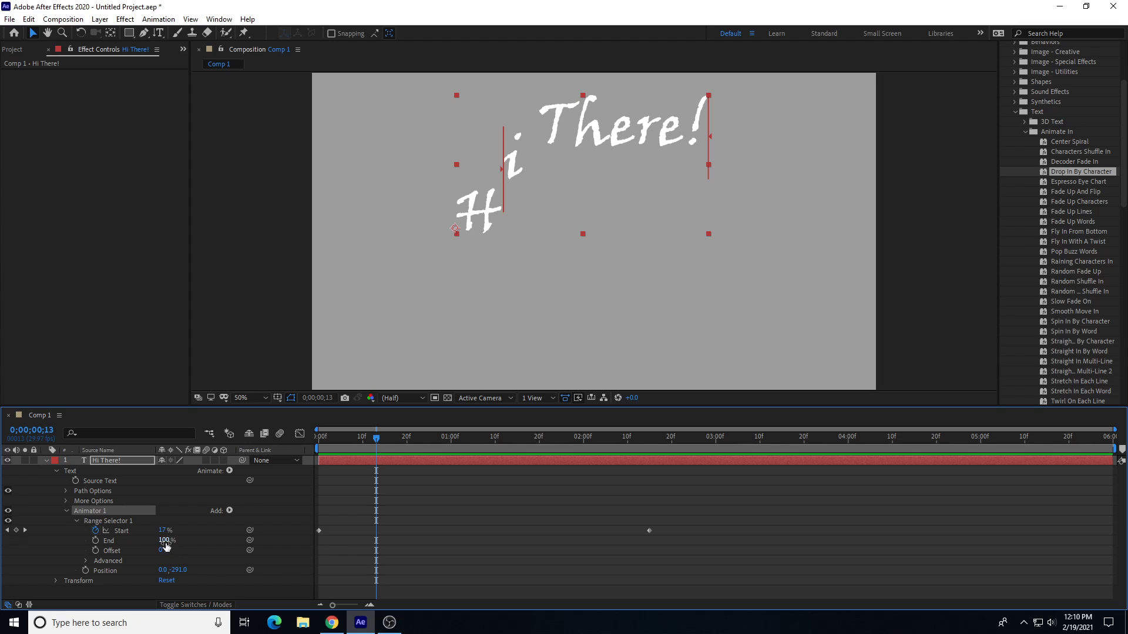
# Step: Try Range Selector End values of 57% and 10%, and set End back to 100%
pyautogui.moveTo(164, 545)
pyautogui.mouseDown()
pyautogui.moveTo(131, 558)
pyautogui.moveTo(176, 555)
pyautogui.moveTo(159, 549)
pyautogui.mouseUp()
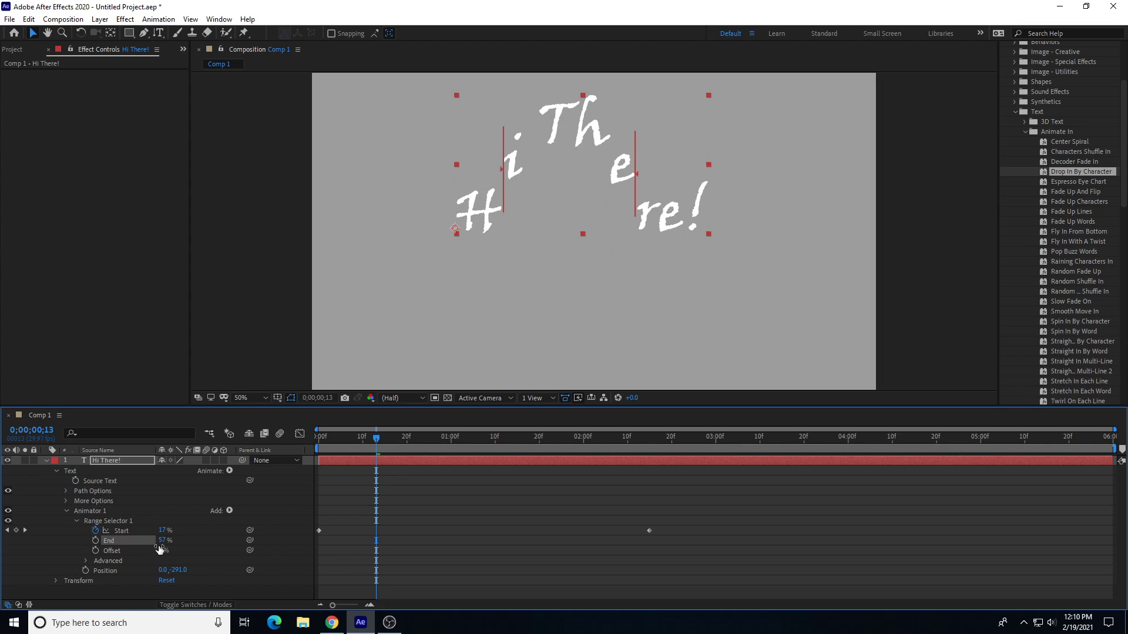
pyautogui.click(162, 541)
pyautogui.write('10')
pyautogui.press('Return')
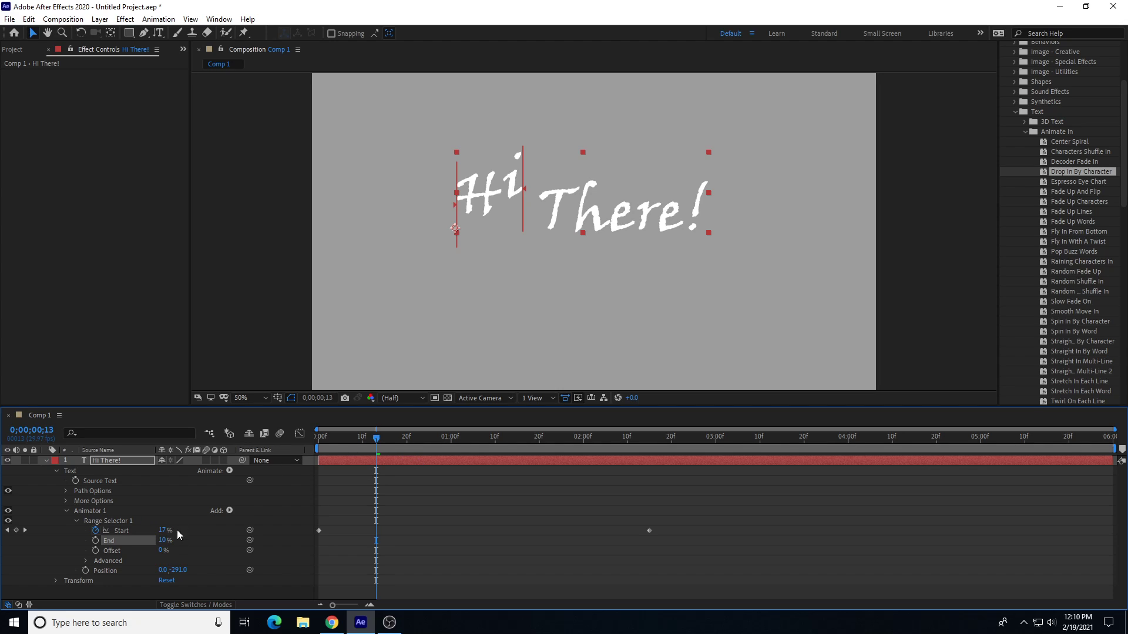
pyautogui.click(163, 539)
pyautogui.write('100')
pyautogui.press('Return')
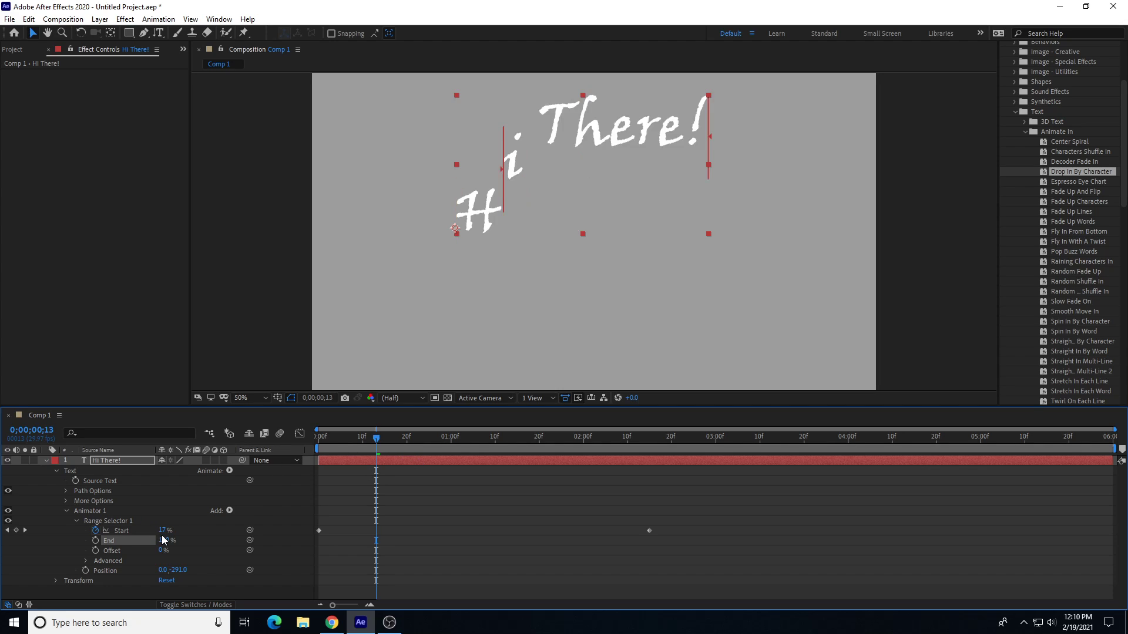
# Step: Set the text animator's Position to 0.0,-583.0 and scrub through the letter drop
pyautogui.moveTo(176, 569); pyautogui.dragTo(36, 561)
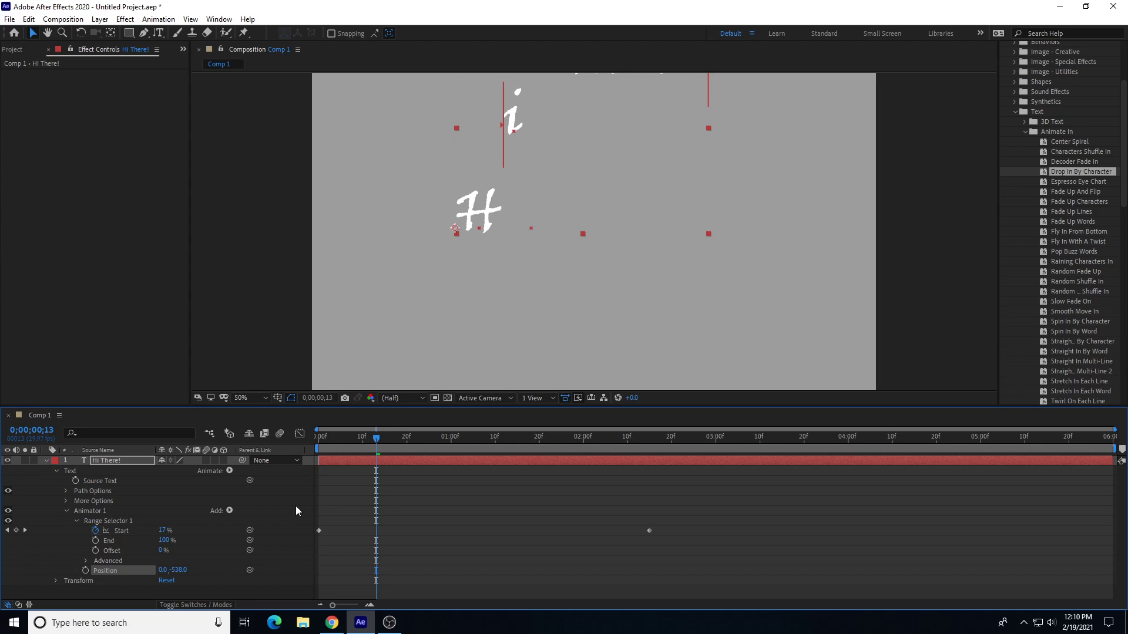
pyautogui.moveTo(386, 448); pyautogui.dragTo(273, 444)
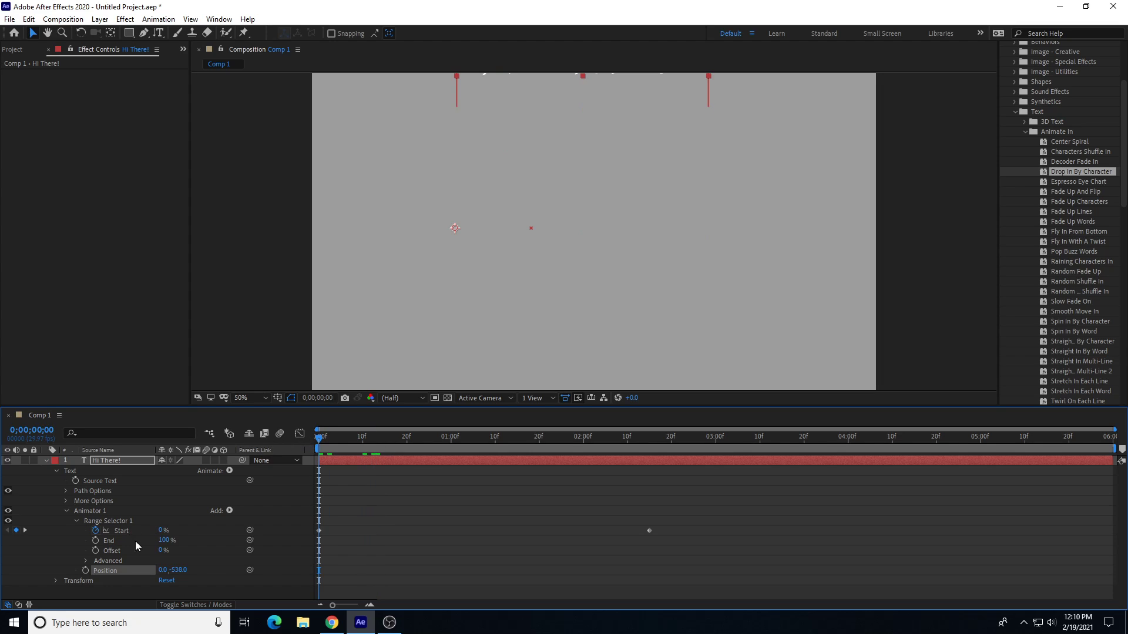
pyautogui.moveTo(178, 573); pyautogui.dragTo(154, 570)
pyautogui.moveTo(324, 445); pyautogui.dragTo(255, 544)
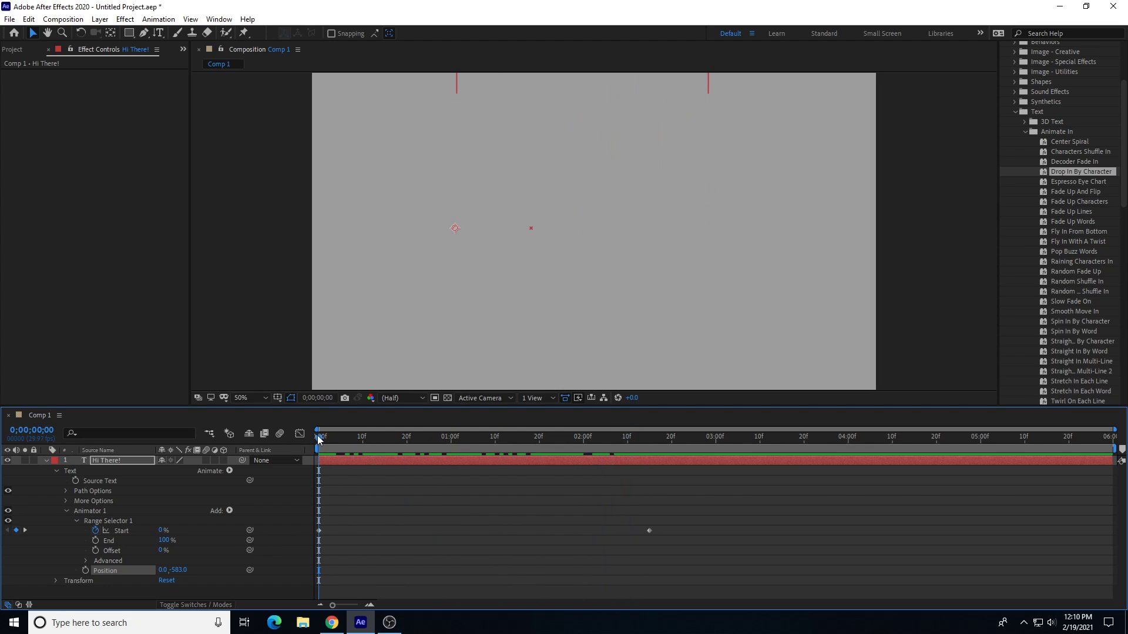
# Step: Move the last Range Selector Start keyframe to just before one second and preview the faster drop
pyautogui.moveTo(320, 440); pyautogui.dragTo(442, 530)
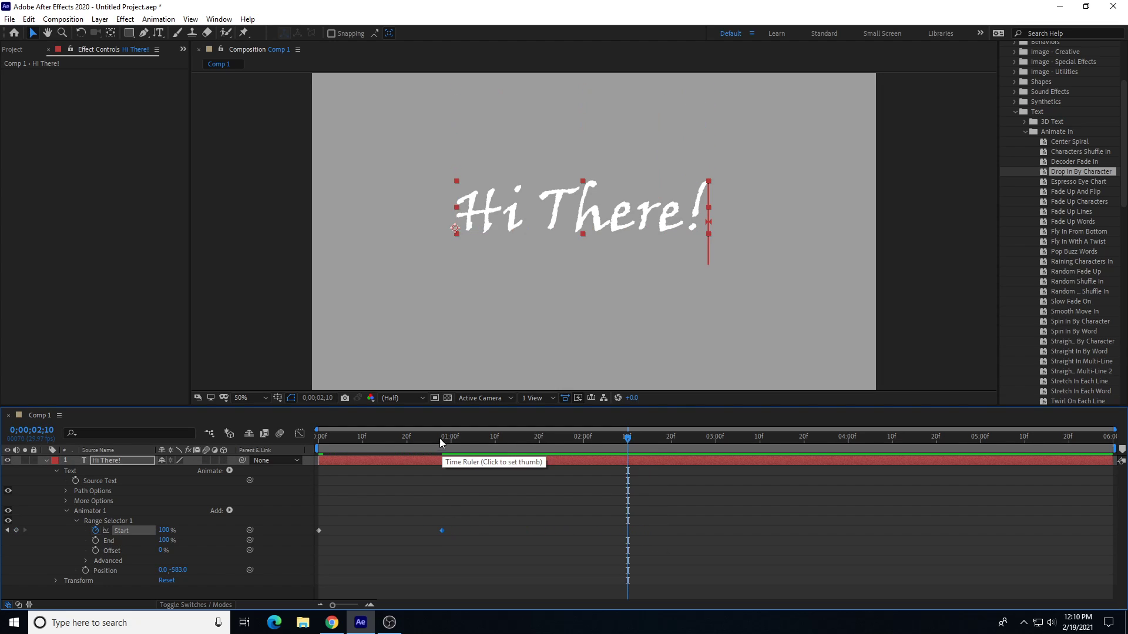
pyautogui.moveTo(440, 432); pyautogui.dragTo(244, 436)
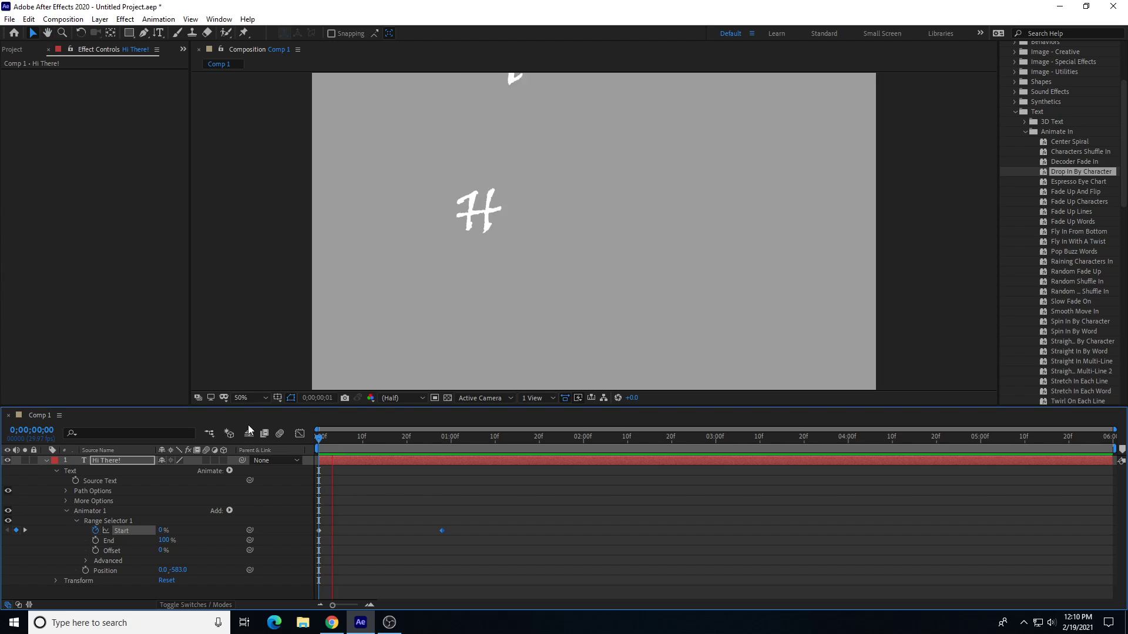
pyautogui.press('space')
pyautogui.press('space')
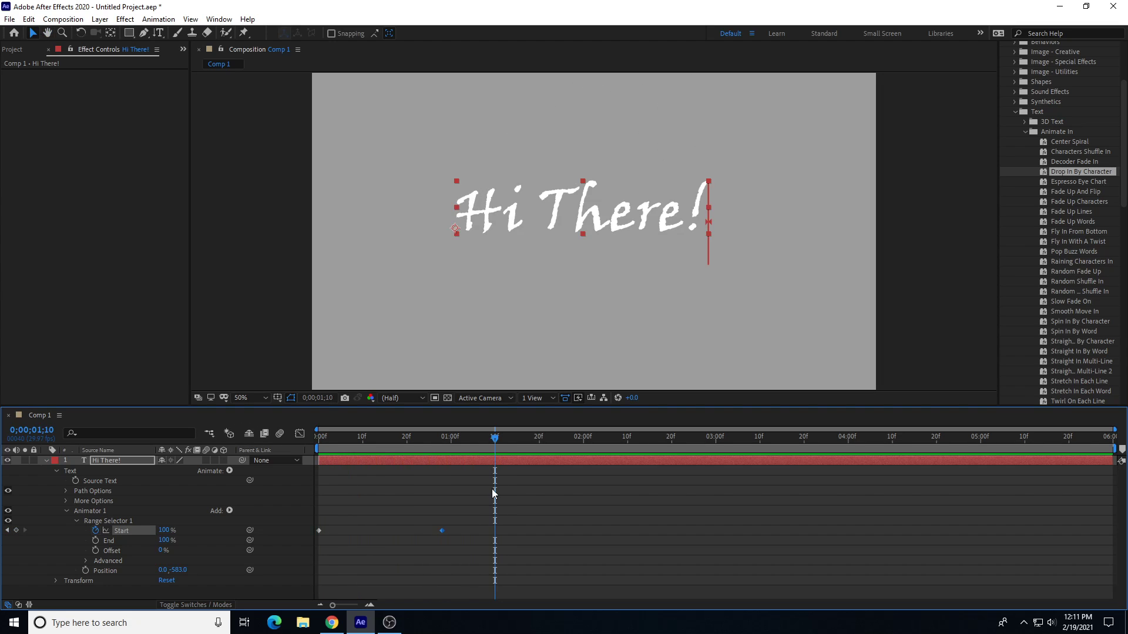
# Step: Keyframe the Range Selector End at 0% at 0;00;02;02 and 100% at 0;00;01;00
pyautogui.moveTo(502, 436); pyautogui.dragTo(598, 451)
pyautogui.moveTo(163, 541); pyautogui.dragTo(109, 547)
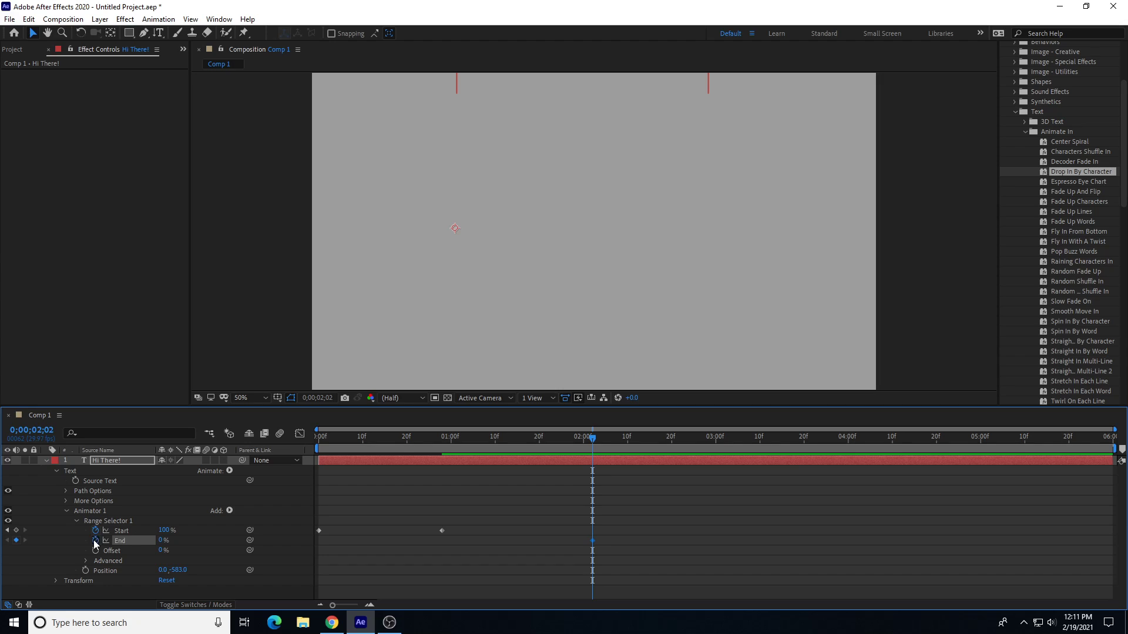
pyautogui.click(450, 440)
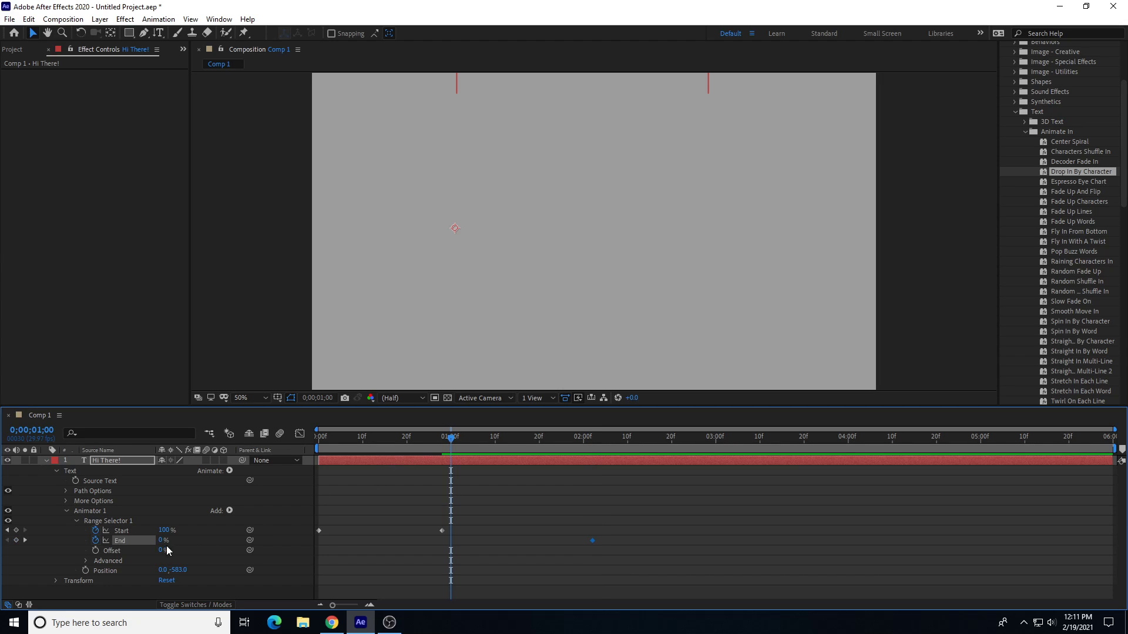
pyautogui.click(162, 541)
pyautogui.write('100')
pyautogui.press('Return')
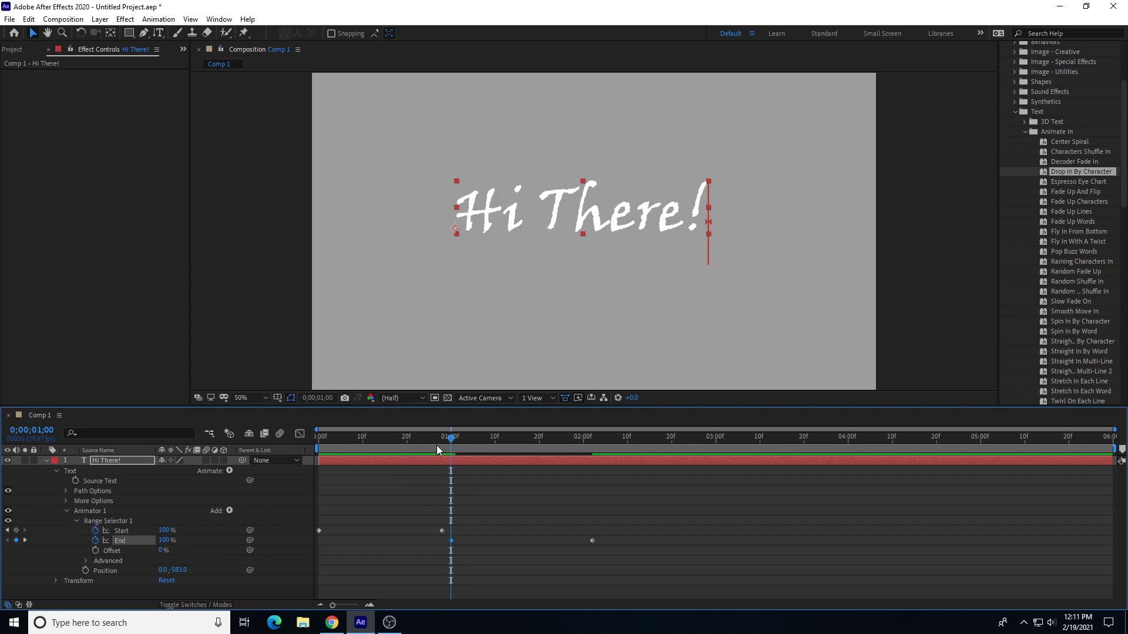
# Step: Set the text animator's Position to 0.0,761.0 and preview the letters from the composition's start
pyautogui.moveTo(436, 445); pyautogui.dragTo(917, 625)
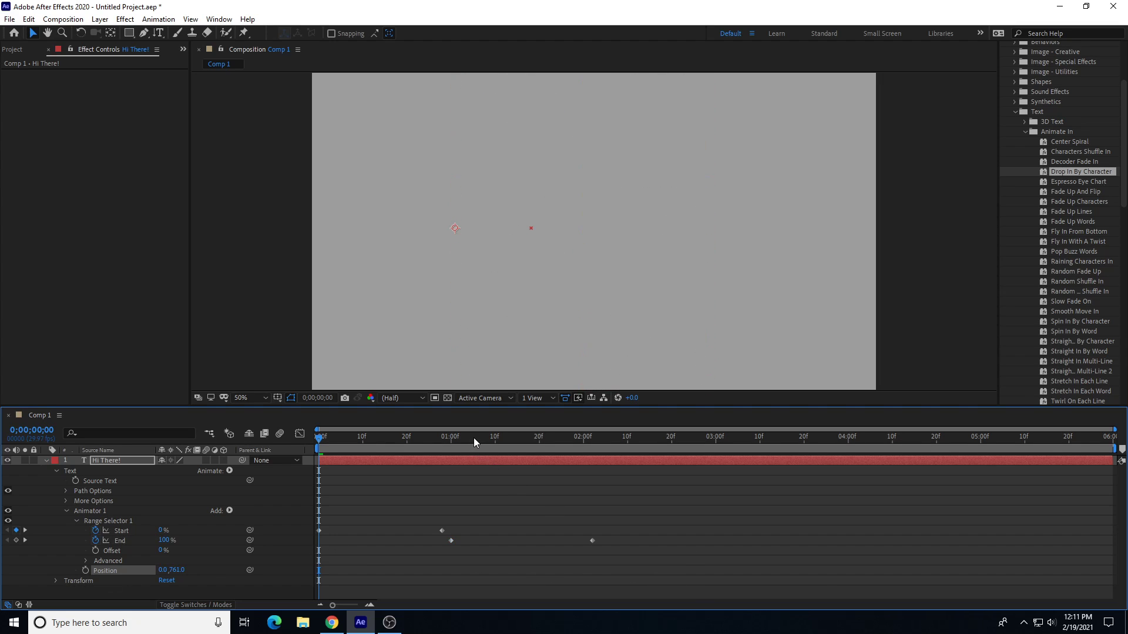
pyautogui.press('space')
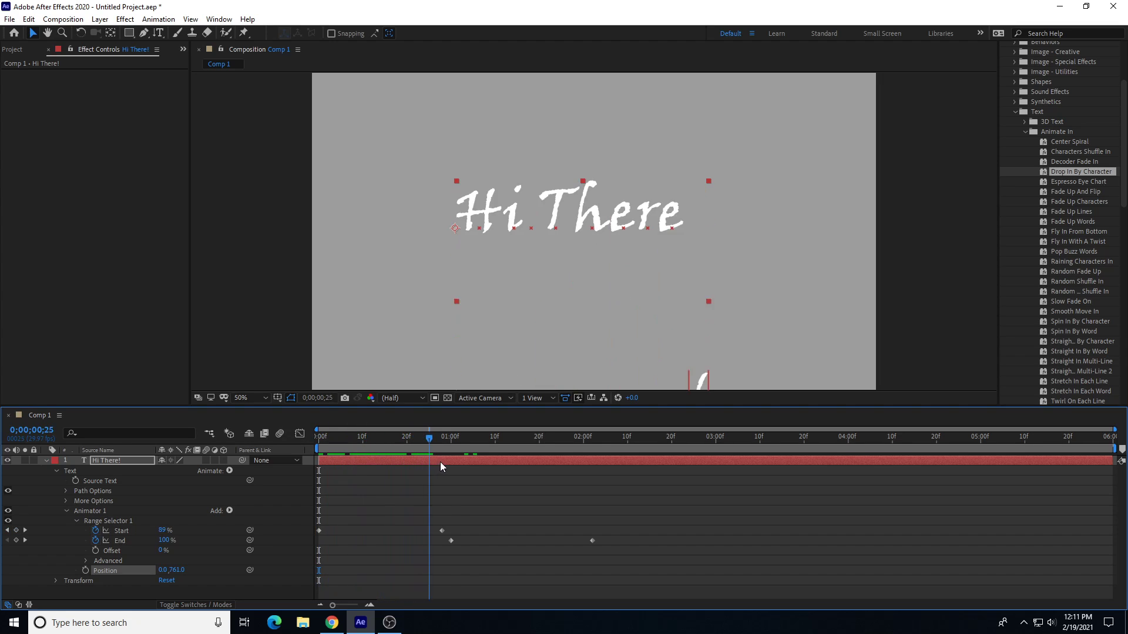
pyautogui.moveTo(441, 463); pyautogui.dragTo(327, 470)
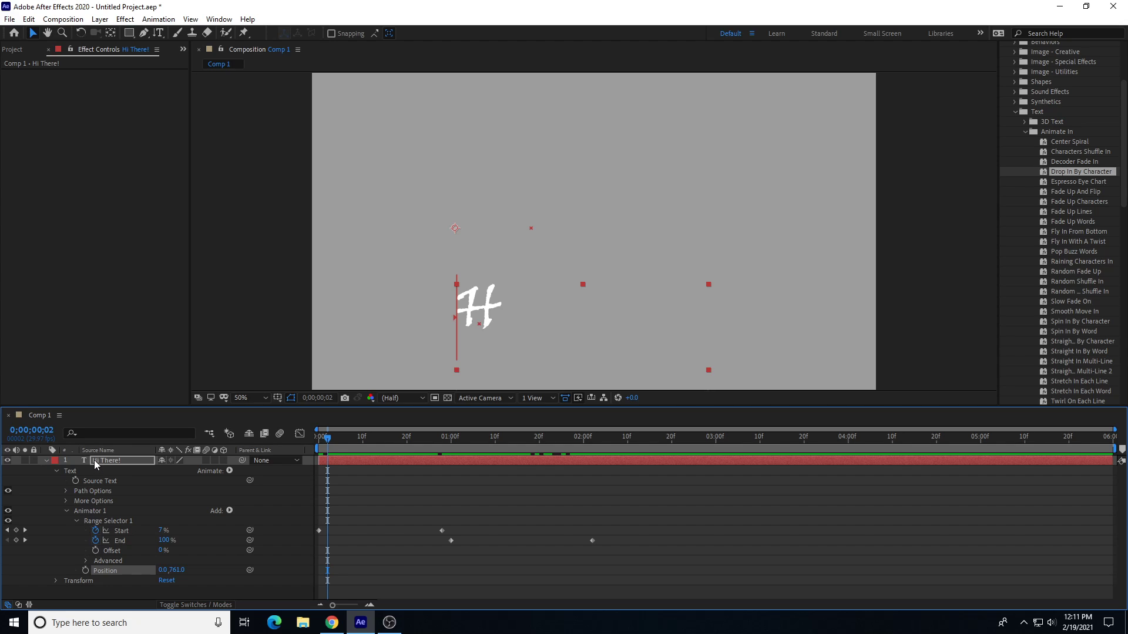
# Step: Delete Animator 1 from the Hi There! text layer
pyautogui.click(105, 522)
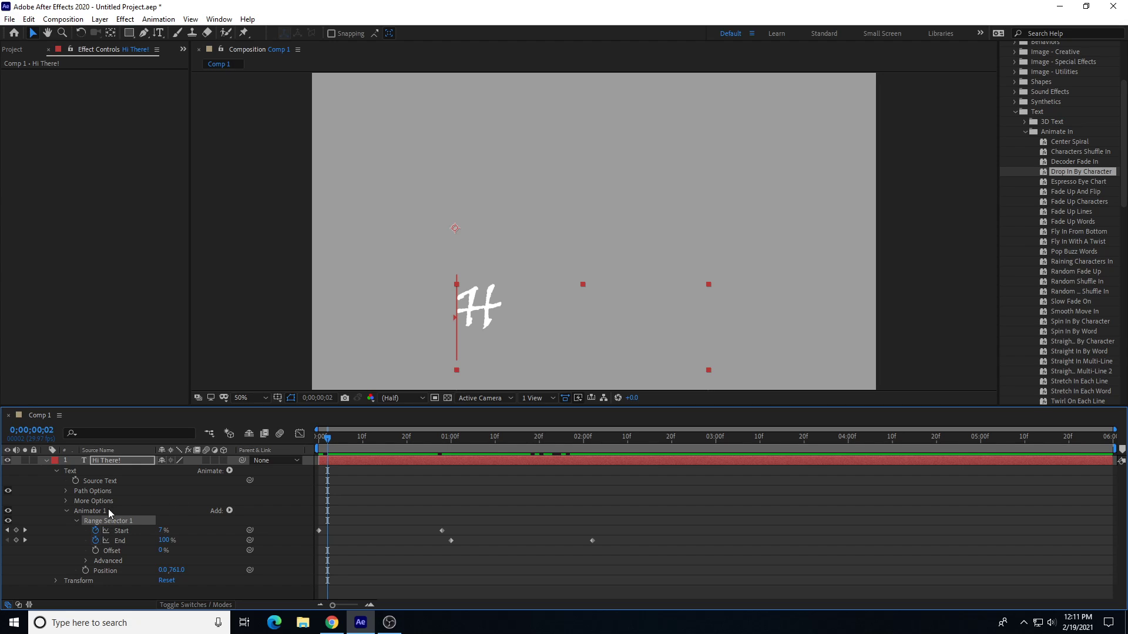
pyautogui.click(109, 512)
pyautogui.press('Delete')
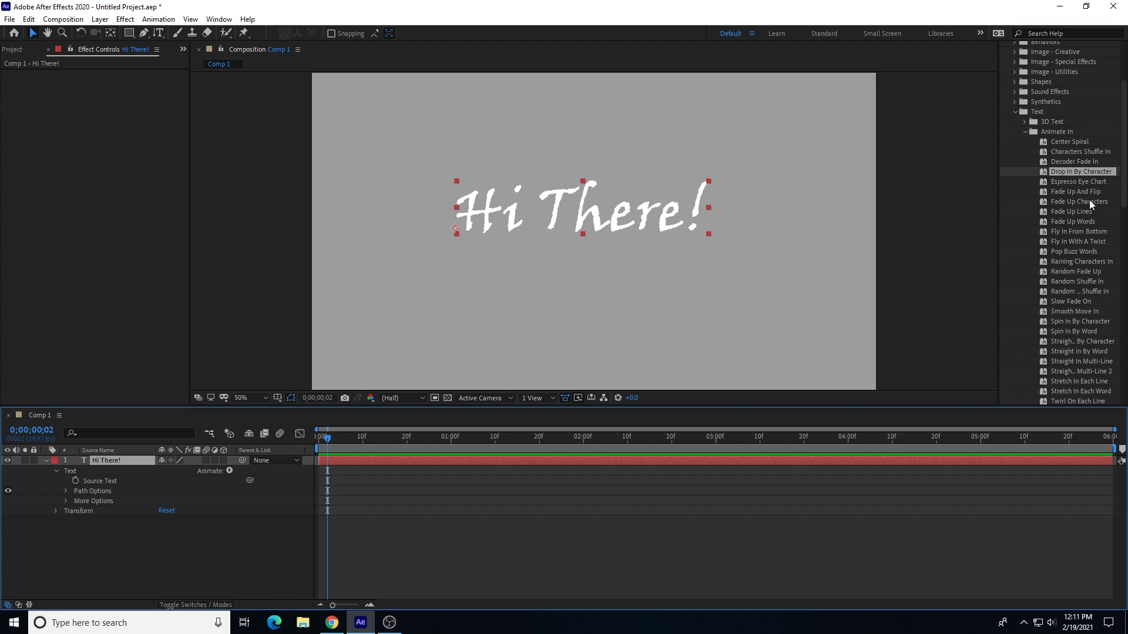
# Step: Try the Fade Up Characters preset on the text layer and delete its animator
pyautogui.moveTo(1090, 204); pyautogui.dragTo(117, 460)
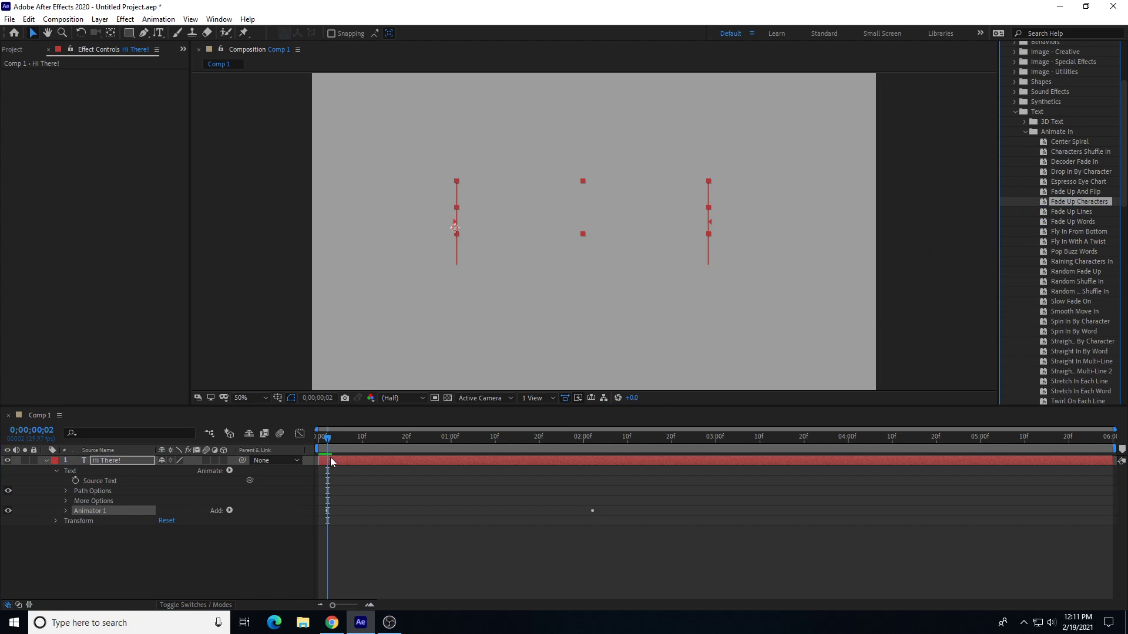
pyautogui.moveTo(329, 435); pyautogui.dragTo(96, 458)
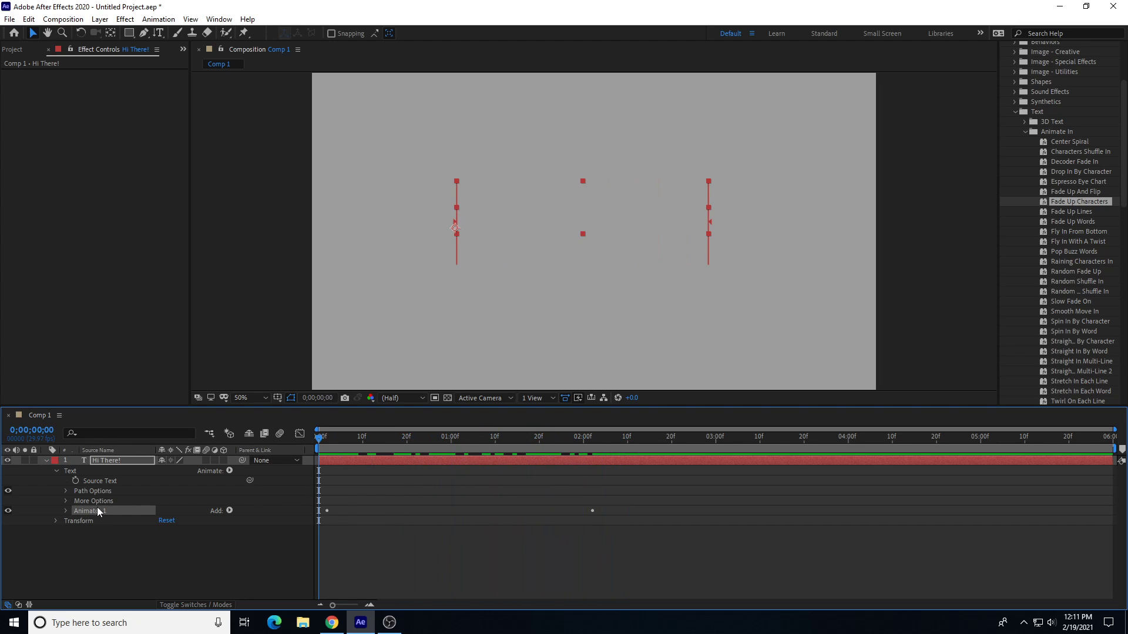
pyautogui.press('Delete')
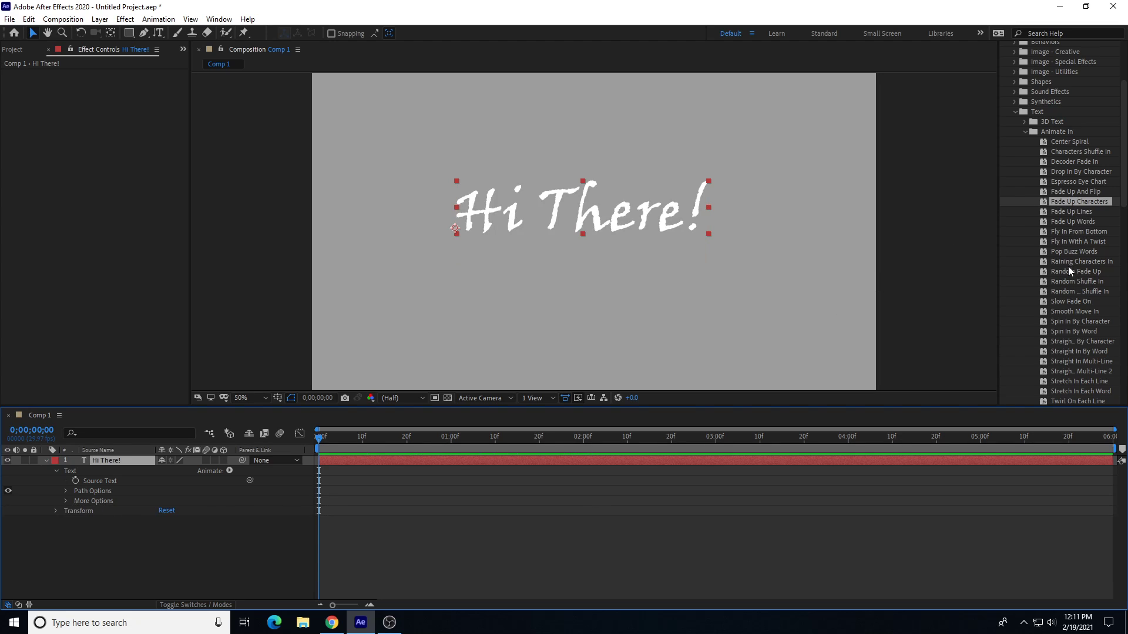
# Step: Apply the Fly In With A Twist preset to the text layer at the composition's start and preview it
pyautogui.doubleClick(1073, 242)
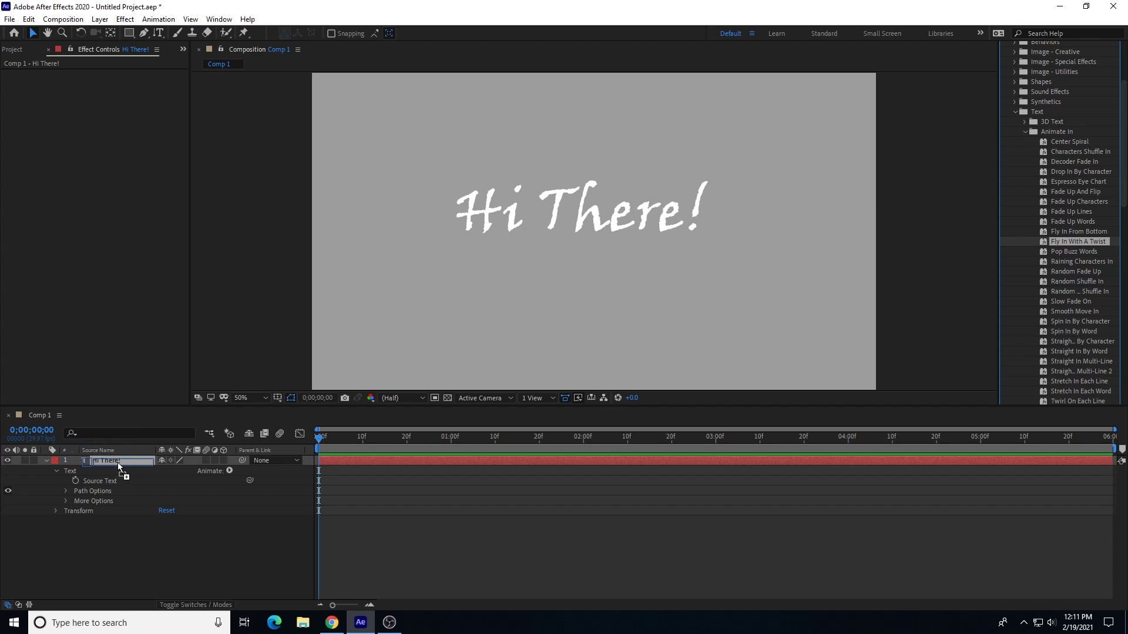
pyautogui.click(329, 435)
pyautogui.press('space')
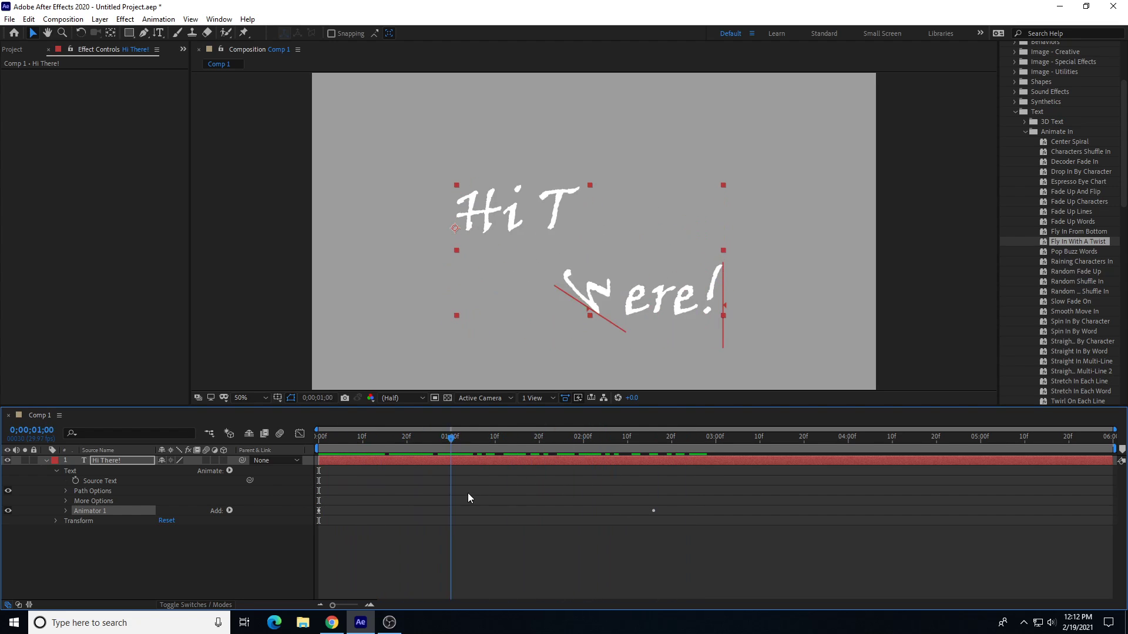
pyautogui.press('space')
pyautogui.click(92, 512)
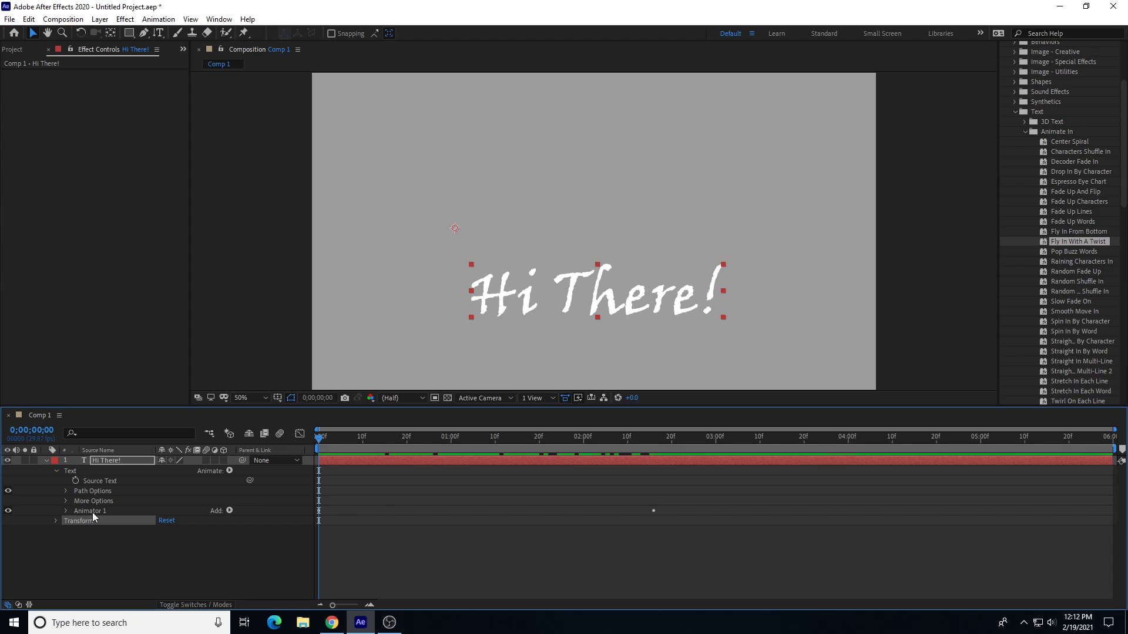
# Step: Replace the text layer's Fly In With A Twist animator with the Random Shuffle In preset and preview it from the composition's start
pyautogui.press('Delete')
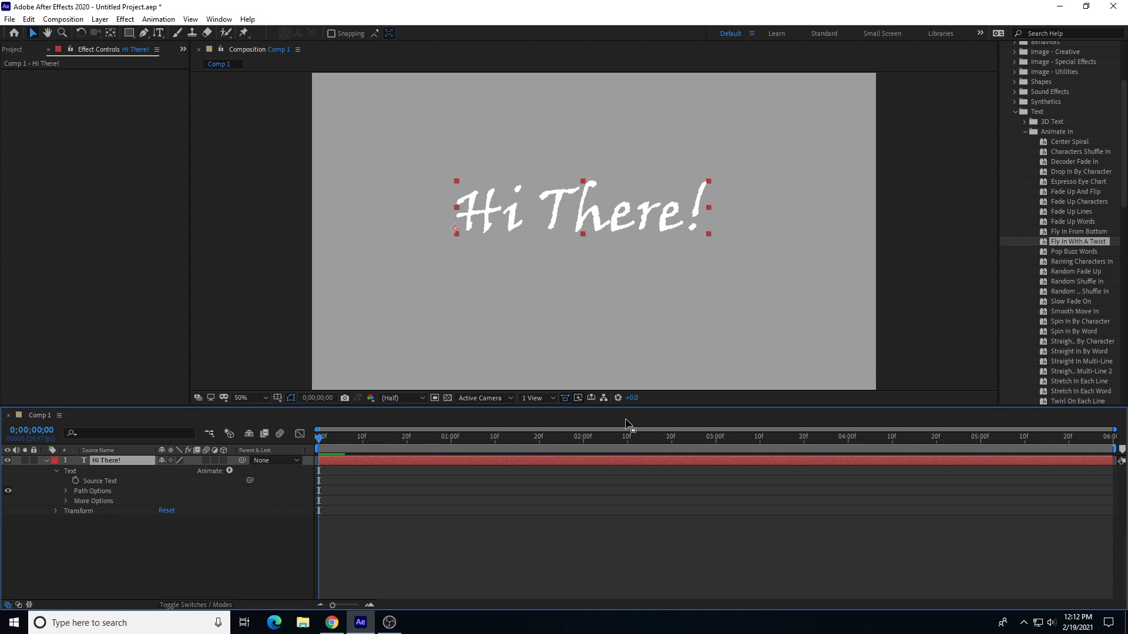
pyautogui.click(1080, 274)
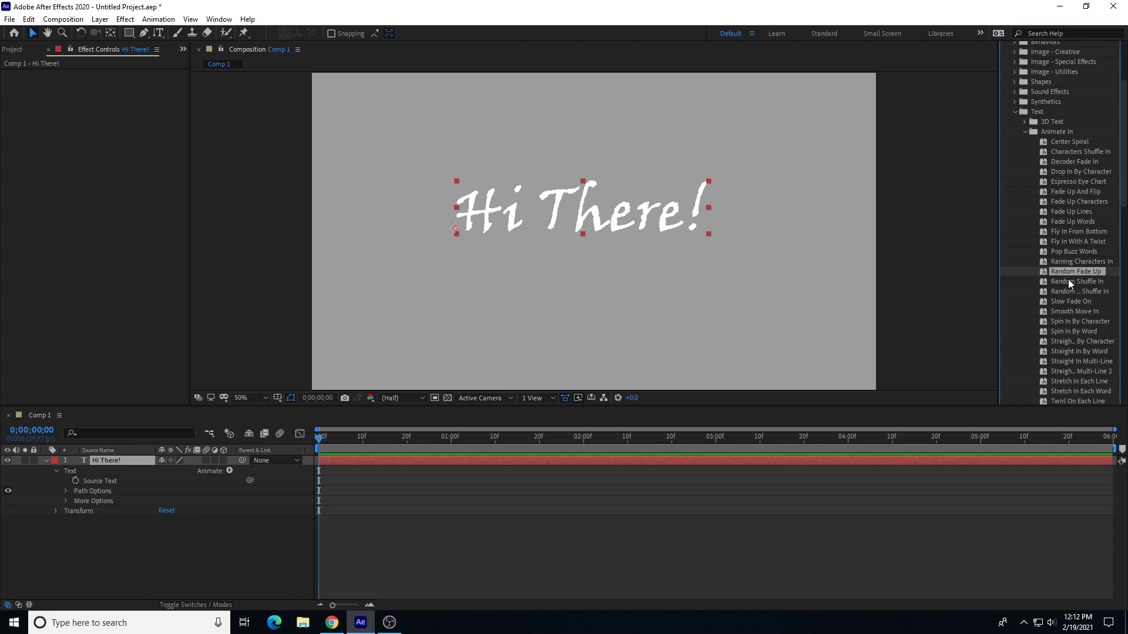
pyautogui.moveTo(1076, 282); pyautogui.dragTo(146, 458)
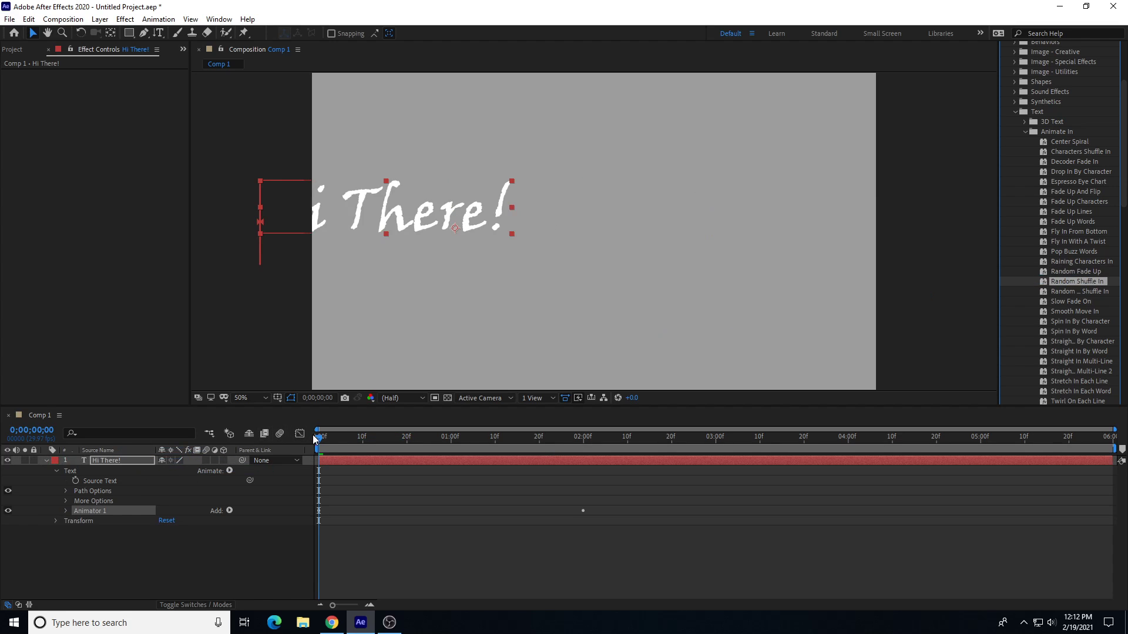
pyautogui.moveTo(319, 440); pyautogui.dragTo(291, 475)
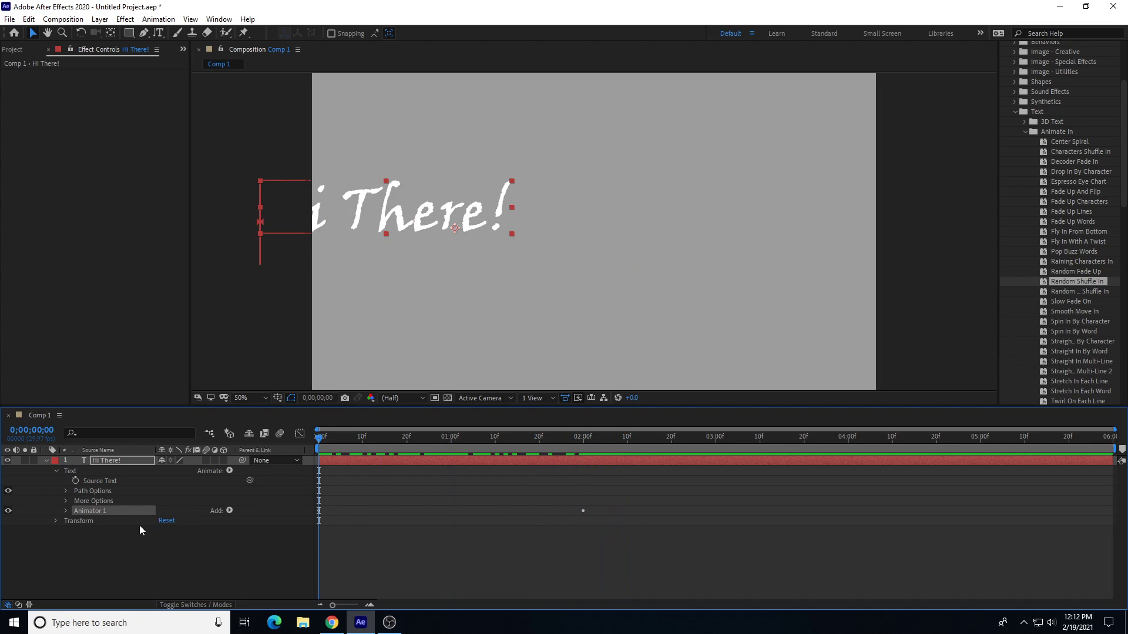
# Step: Try a Position of 2307.0,0.0 on the Random Shuffle In animator and delete the animator after previewing it
pyautogui.click(65, 511)
pyautogui.moveTo(167, 532); pyautogui.dragTo(869, 552)
pyautogui.press('space')
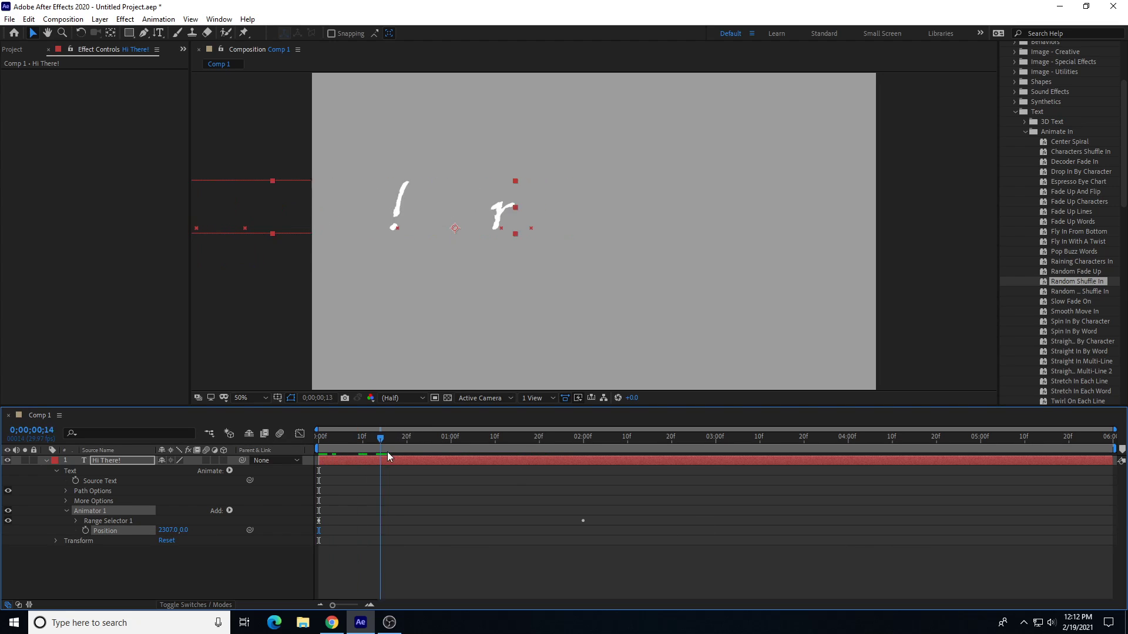
pyautogui.moveTo(604, 456); pyautogui.dragTo(214, 501)
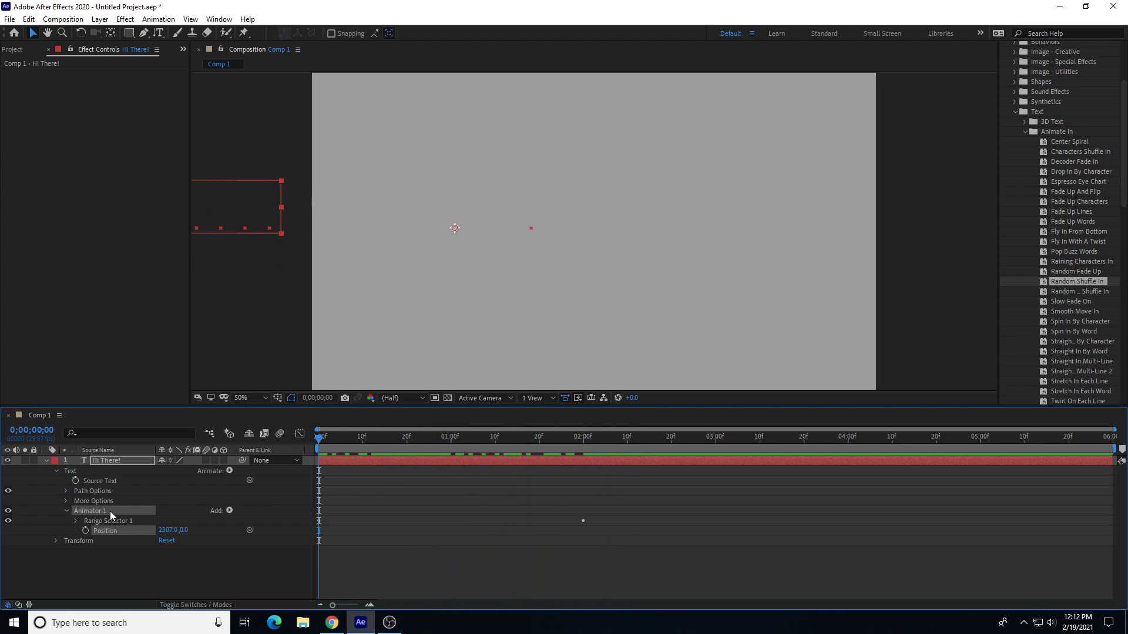
pyautogui.press('Delete')
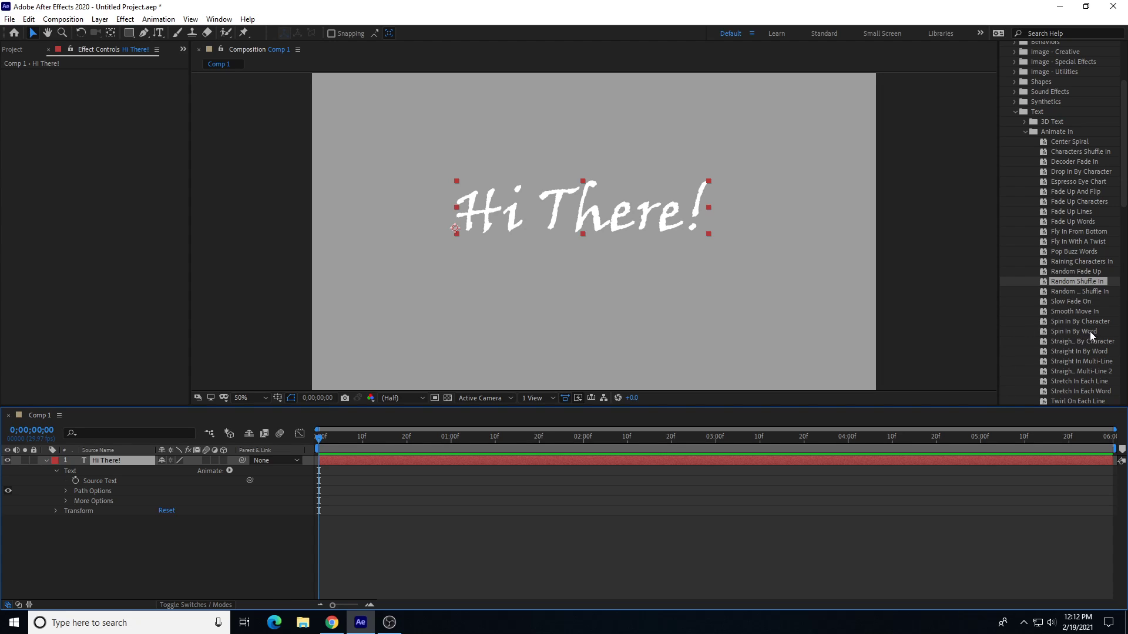
# Step: Try the Spin In By Character preset on the text layer at the composition's start and delete its animator
pyautogui.moveTo(1079, 321); pyautogui.dragTo(130, 464)
pyautogui.moveTo(319, 437); pyautogui.dragTo(107, 500)
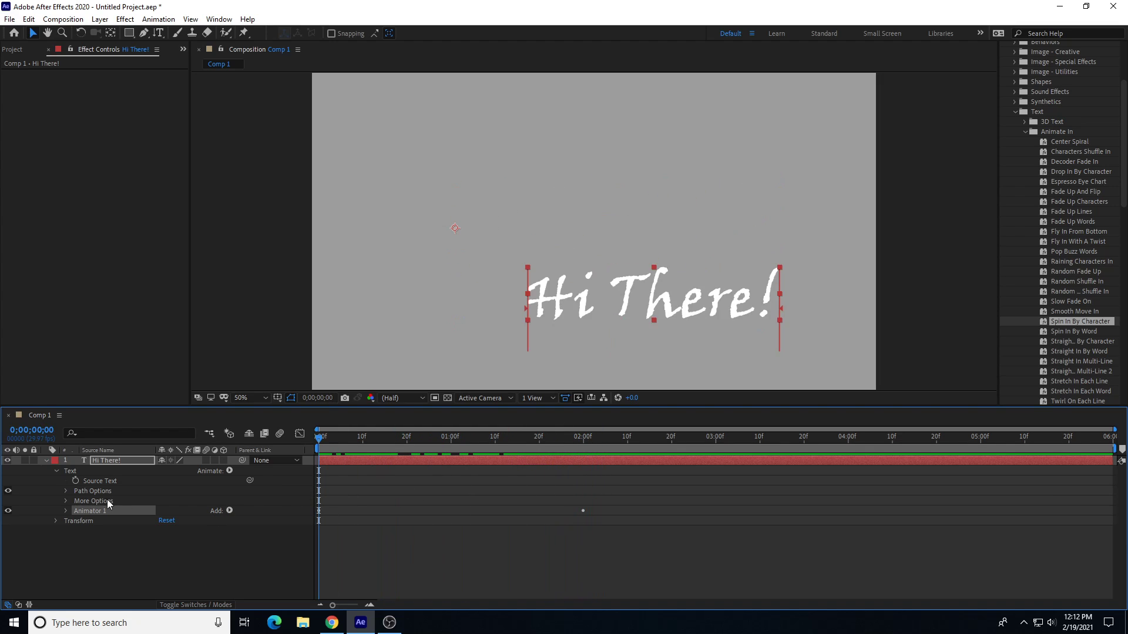
pyautogui.press('Delete')
# Step: Apply the Typewriter preset to the text layer at the composition's start and play it back
pyautogui.scroll(-3, 1075, 294)
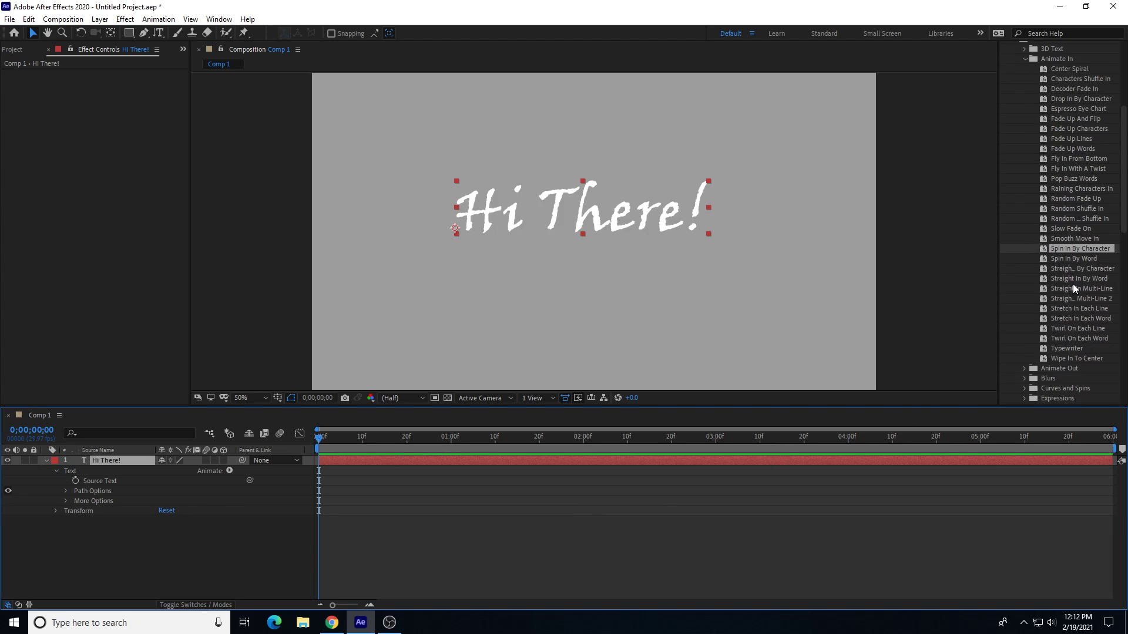
pyautogui.moveTo(1063, 313); pyautogui.dragTo(125, 460)
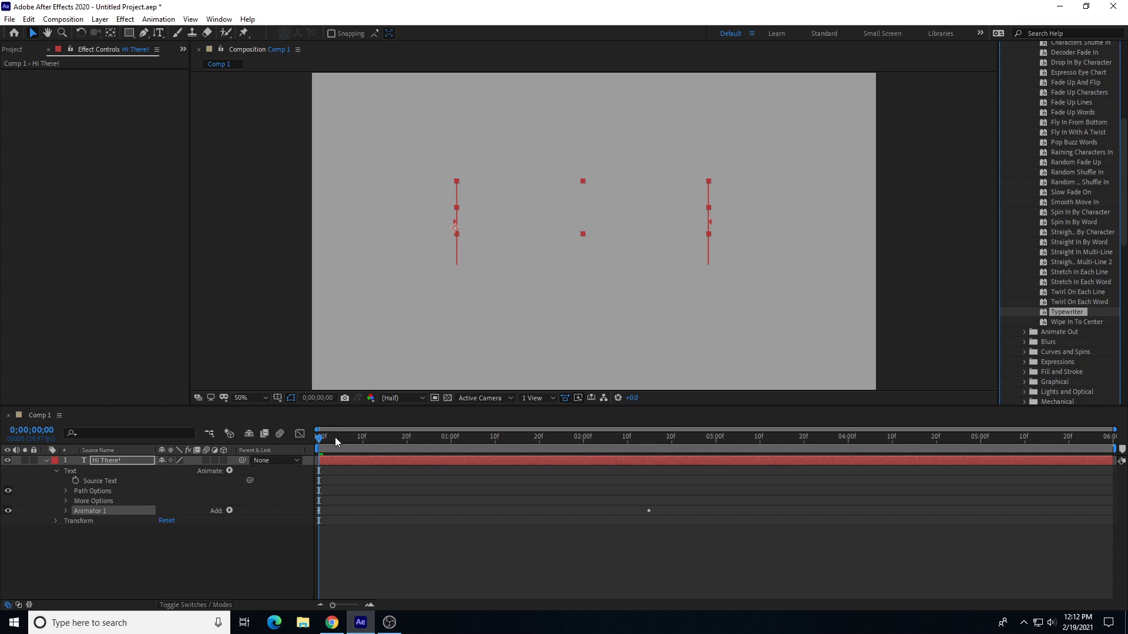
pyautogui.press('space')
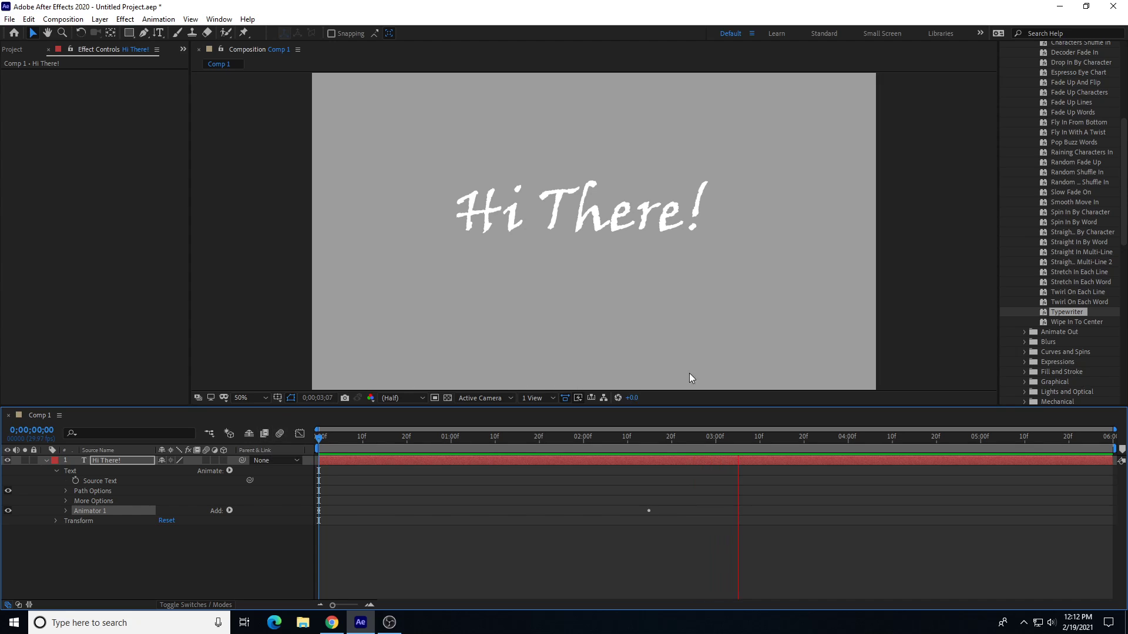
pyautogui.press('space')
pyautogui.click(675, 510)
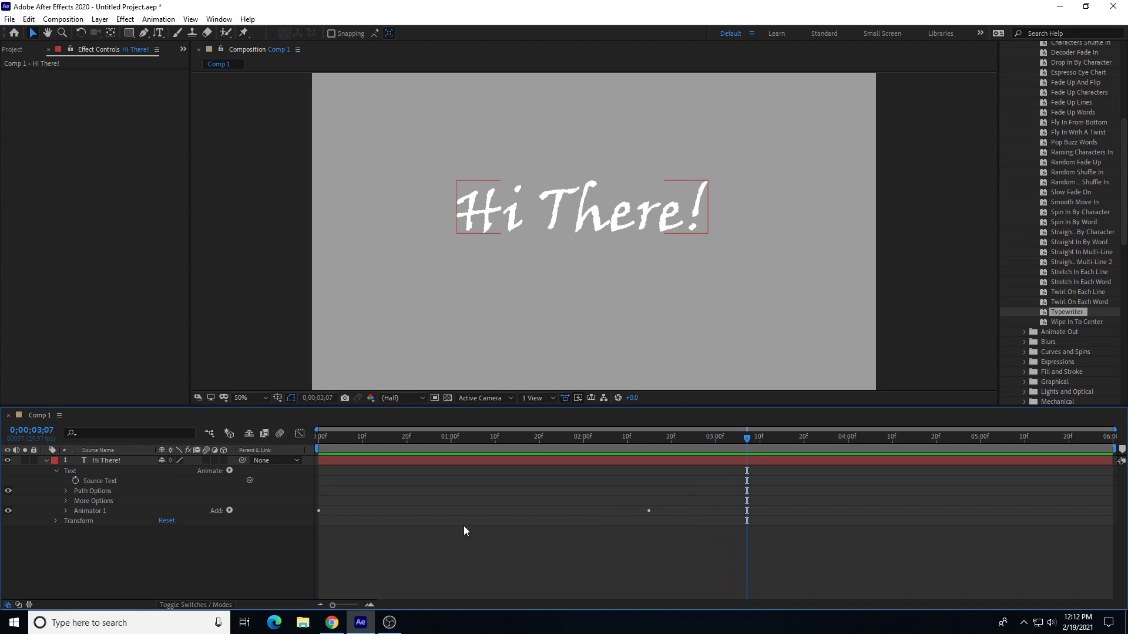
# Step: Move the Typewriter animator's two Range Selector Start keyframes close together, to about 0;00;01;22 and 0;00;01;29
pyautogui.click(66, 511)
pyautogui.click(76, 521)
pyautogui.click(648, 531)
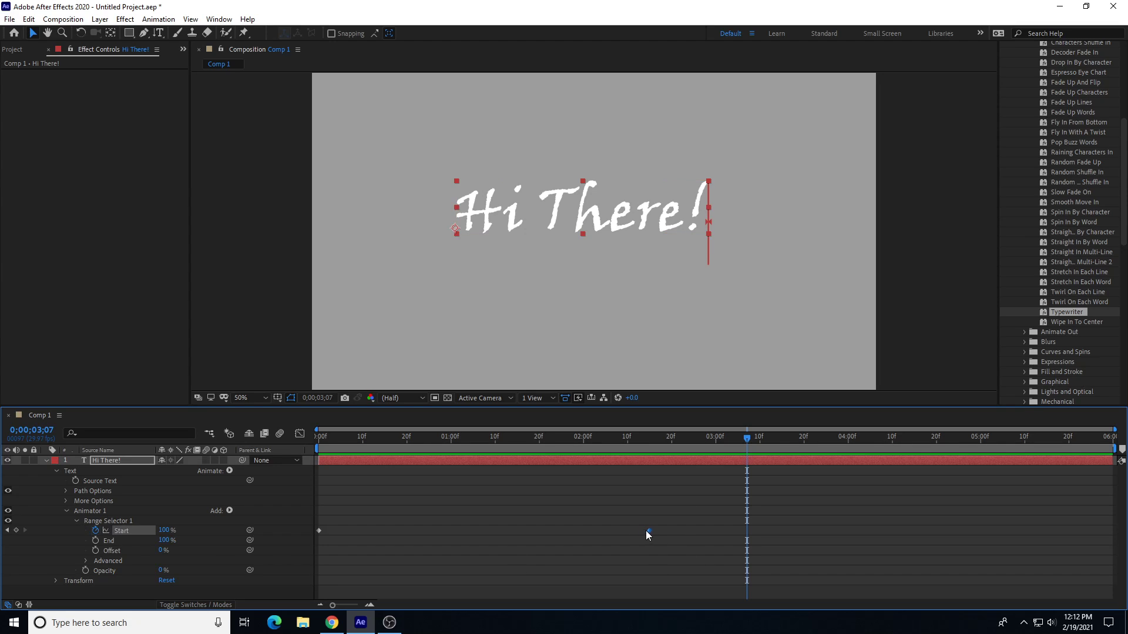
pyautogui.moveTo(648, 530); pyautogui.dragTo(578, 531)
pyautogui.moveTo(319, 530); pyautogui.dragTo(547, 533)
# Step: Preview the retimed Typewriter animation from near the composition's start and delete its animator from the text layer
pyautogui.moveTo(536, 440); pyautogui.dragTo(301, 489)
pyautogui.press('space')
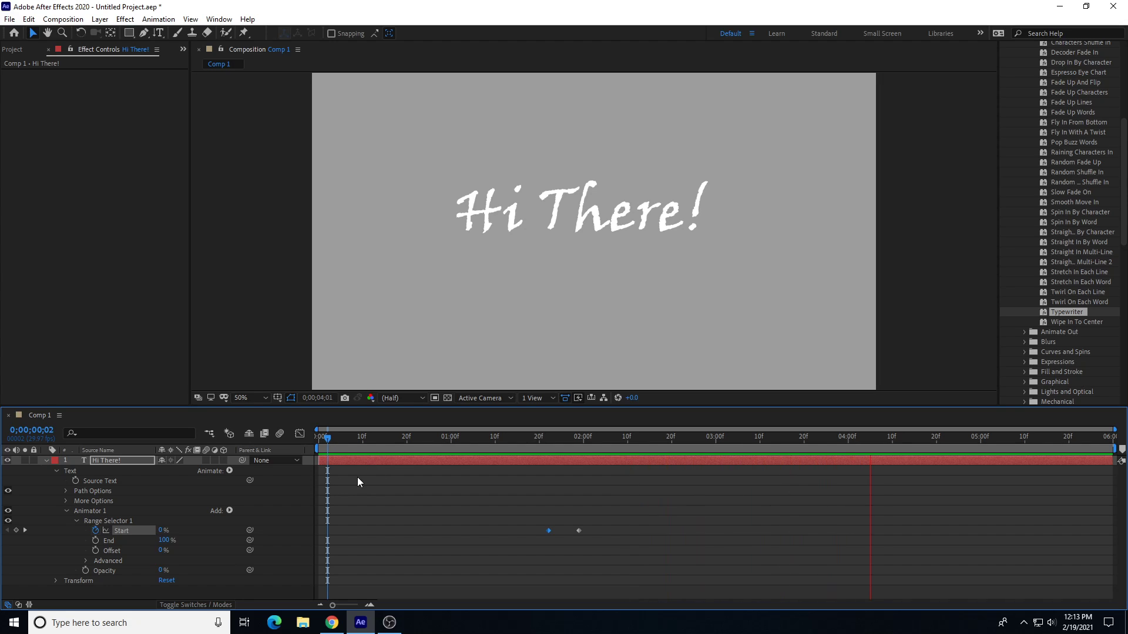
pyautogui.press('space')
pyautogui.moveTo(371, 434); pyautogui.dragTo(231, 440)
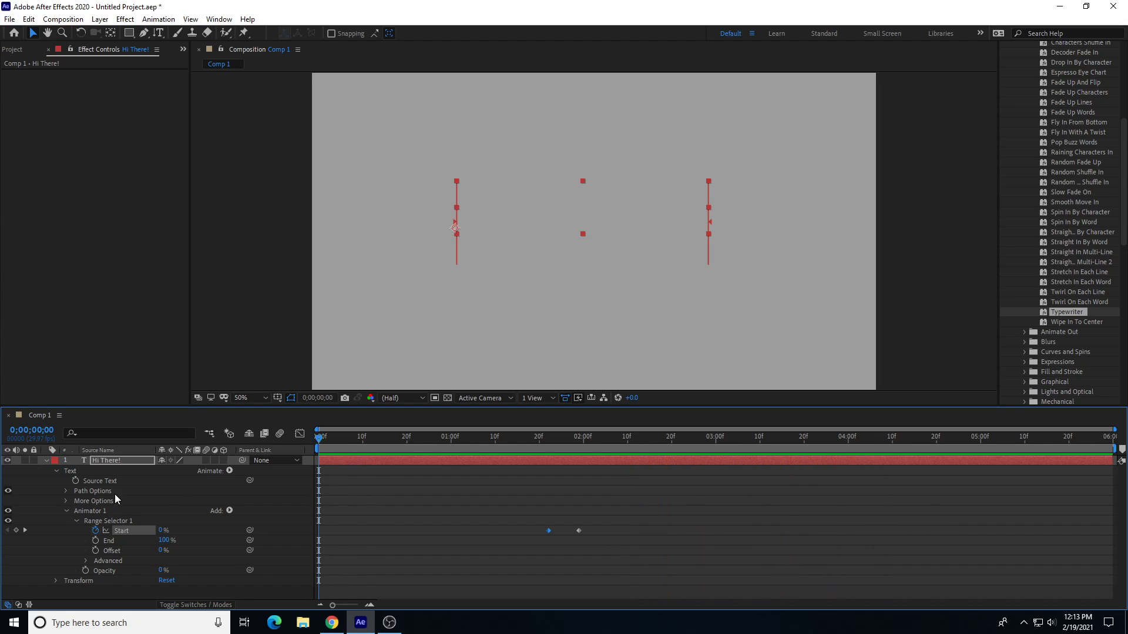
pyautogui.click(112, 513)
pyautogui.press('Delete')
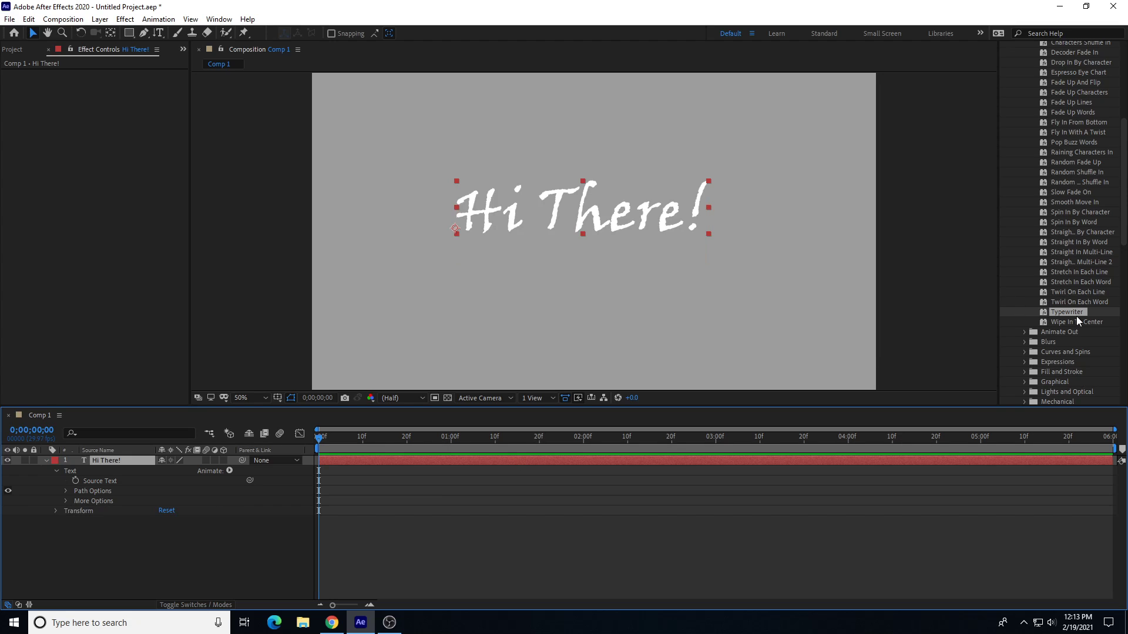
# Step: Try the Wipe In To Center preset on the text layer and delete its animator
pyautogui.moveTo(1078, 321); pyautogui.dragTo(128, 458)
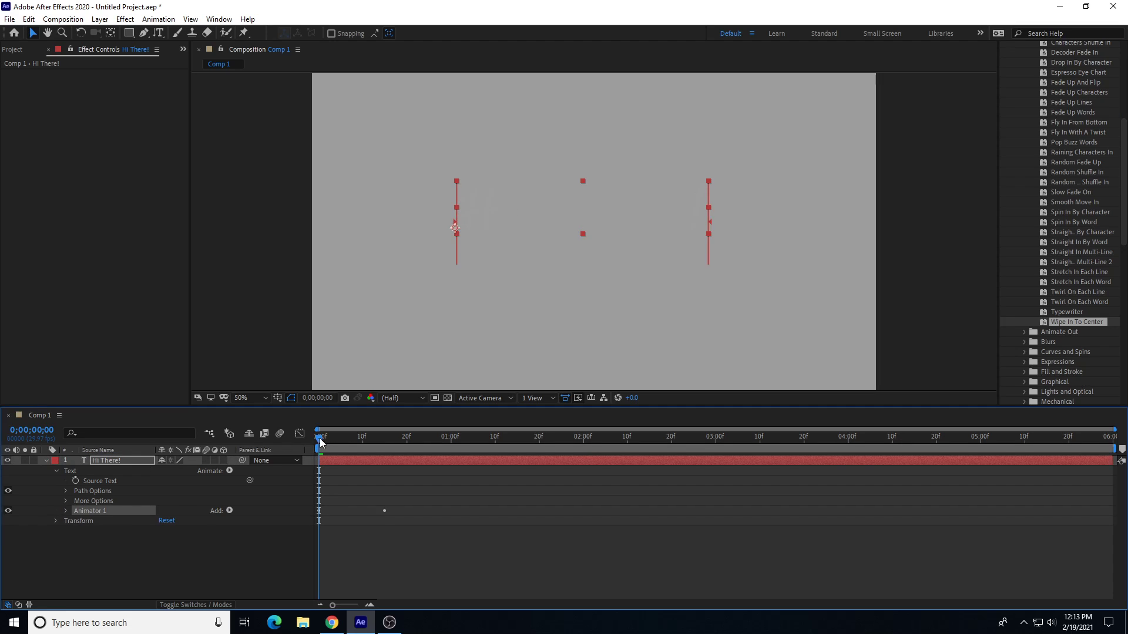
pyautogui.moveTo(321, 443); pyautogui.dragTo(192, 508)
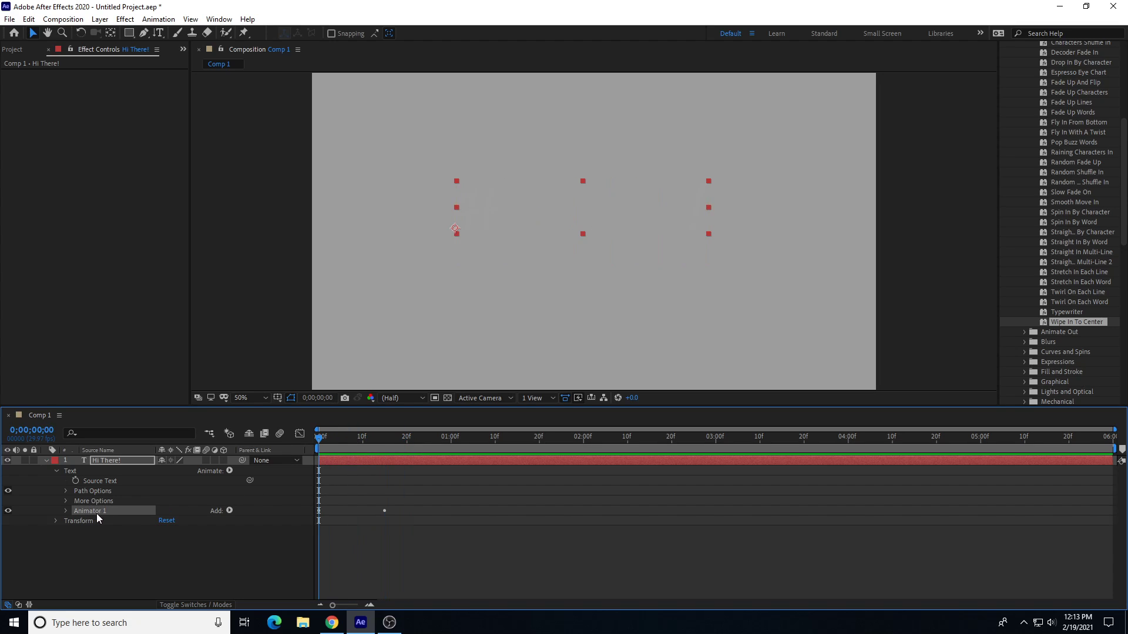
pyautogui.press('Delete')
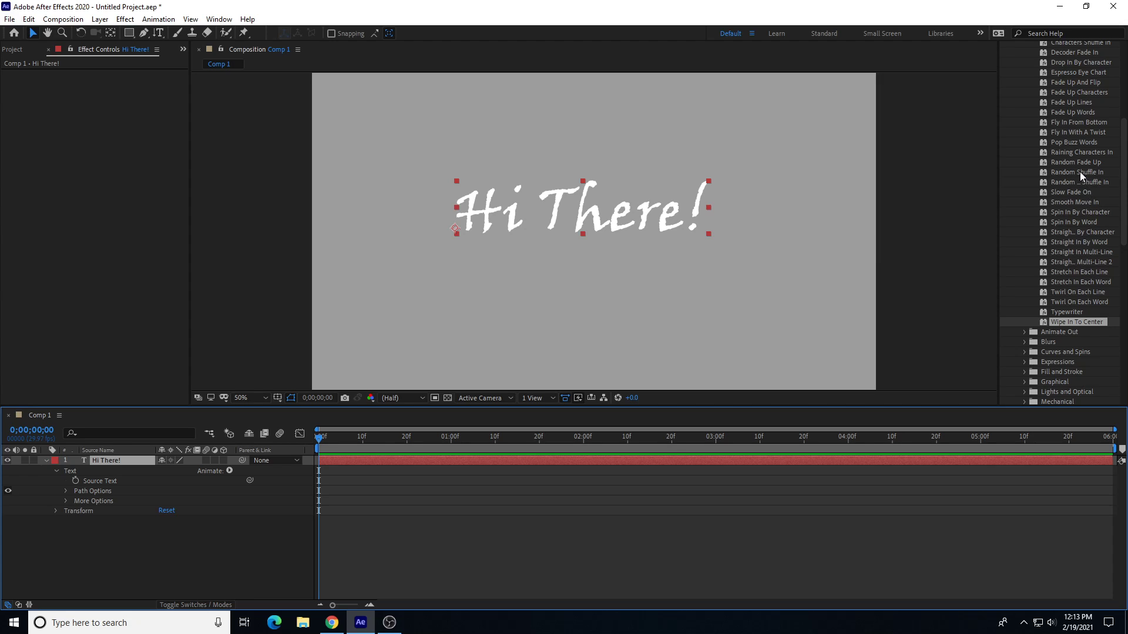
# Step: Apply the Drop In By Character preset to the text layer, set its animator's Position to 0.0,-590.0, and preview the drop
pyautogui.scroll(3, 1097, 201)
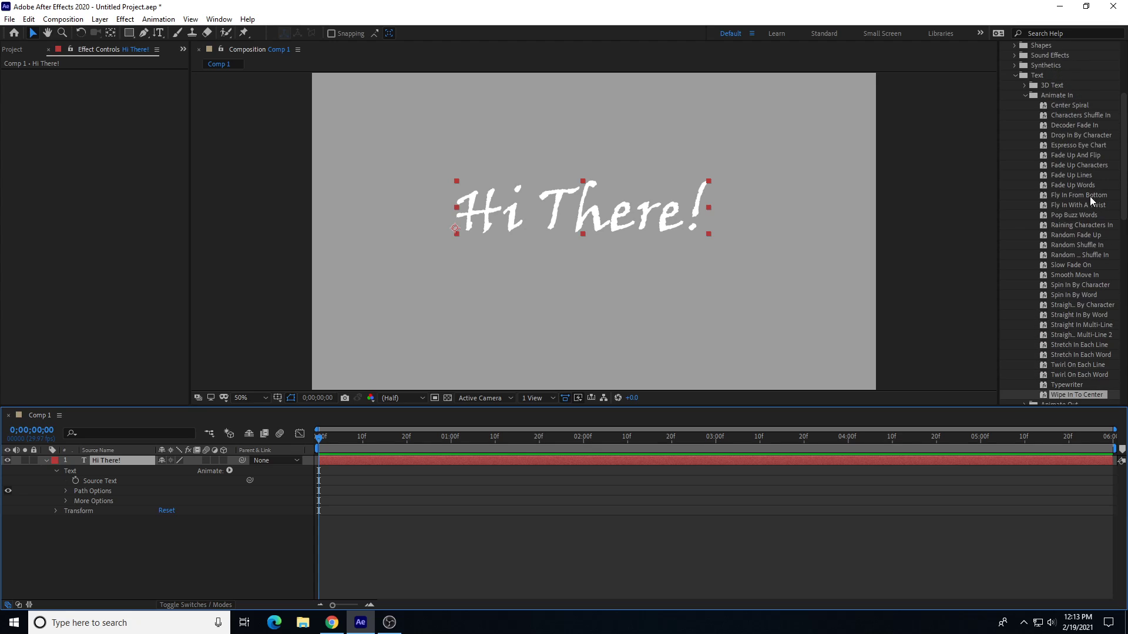
pyautogui.moveTo(1085, 138); pyautogui.dragTo(135, 459)
pyautogui.click(65, 511)
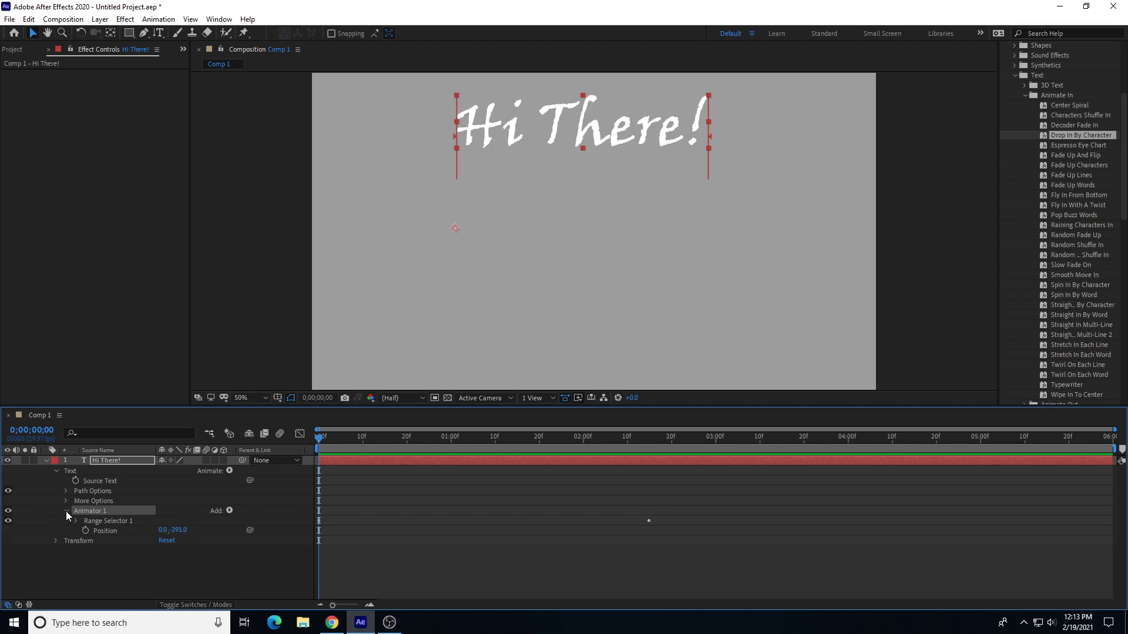
pyautogui.click(75, 522)
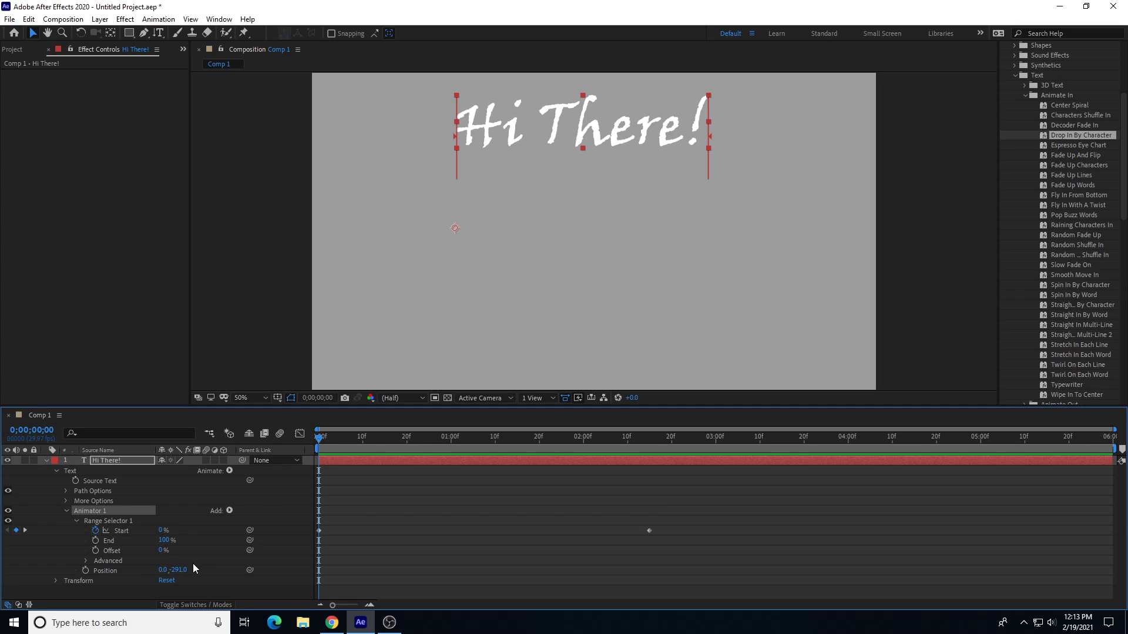
pyautogui.moveTo(163, 569); pyautogui.dragTo(10, 565)
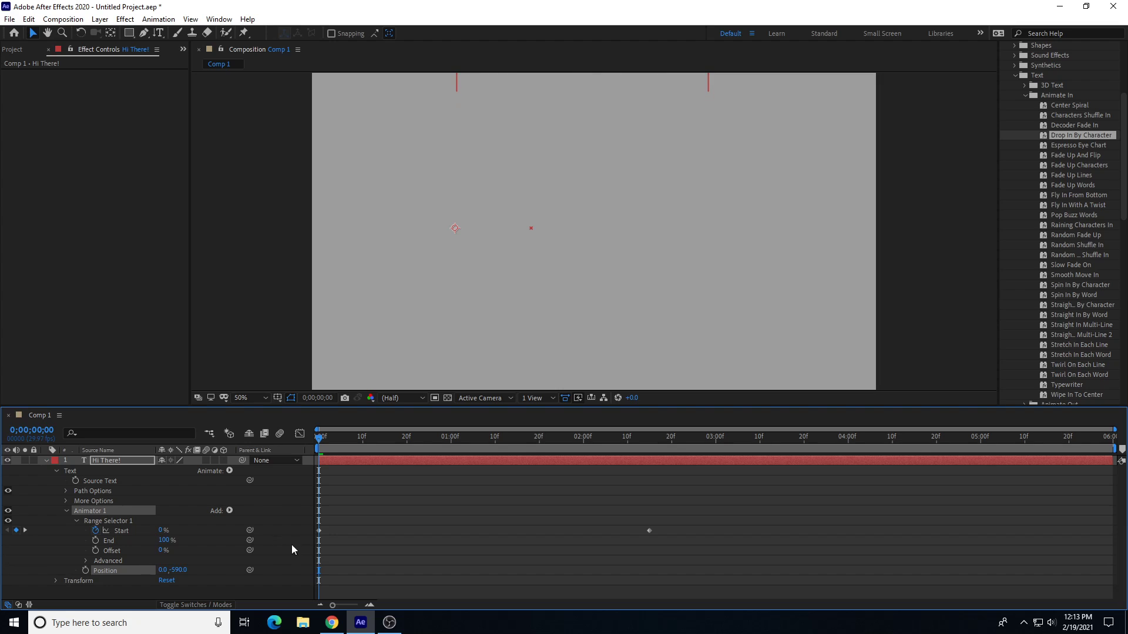
pyautogui.moveTo(325, 447); pyautogui.dragTo(666, 496)
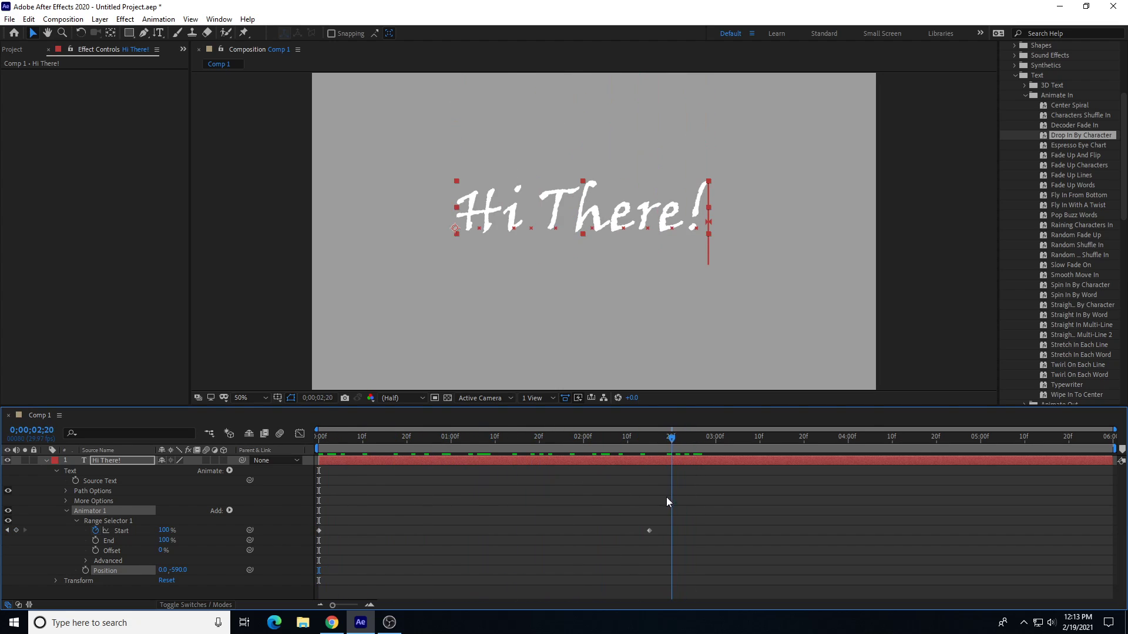
# Step: Try adding the Spin In By Character preset to the text layer at 0;00;02;20 and delete Animator 2
pyautogui.click(1090, 286)
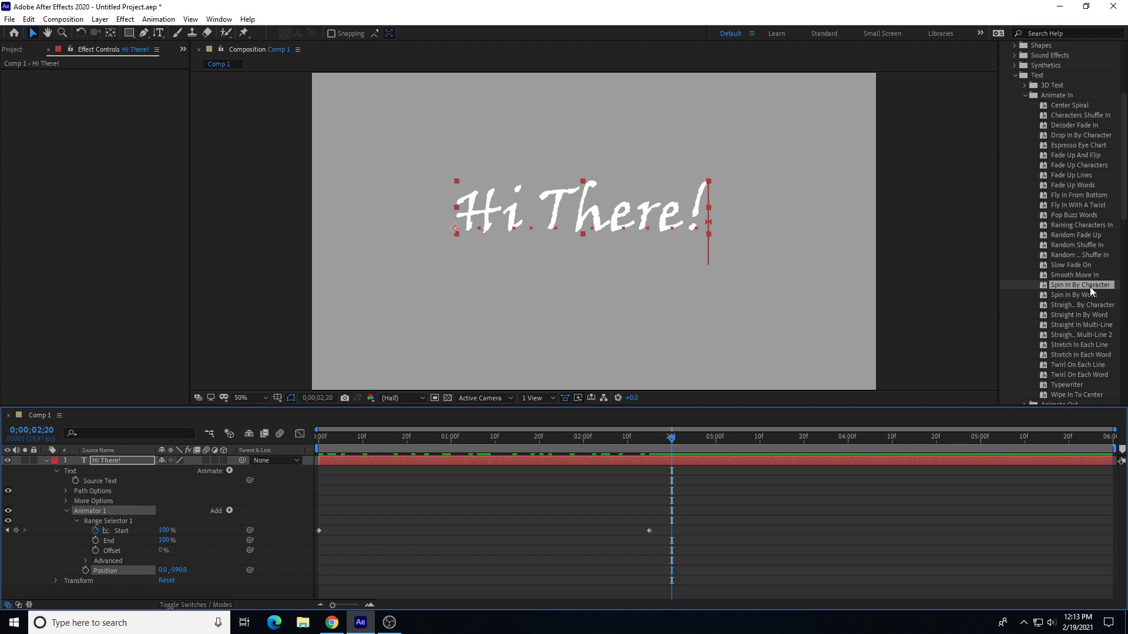
pyautogui.moveTo(1090, 287); pyautogui.dragTo(114, 462)
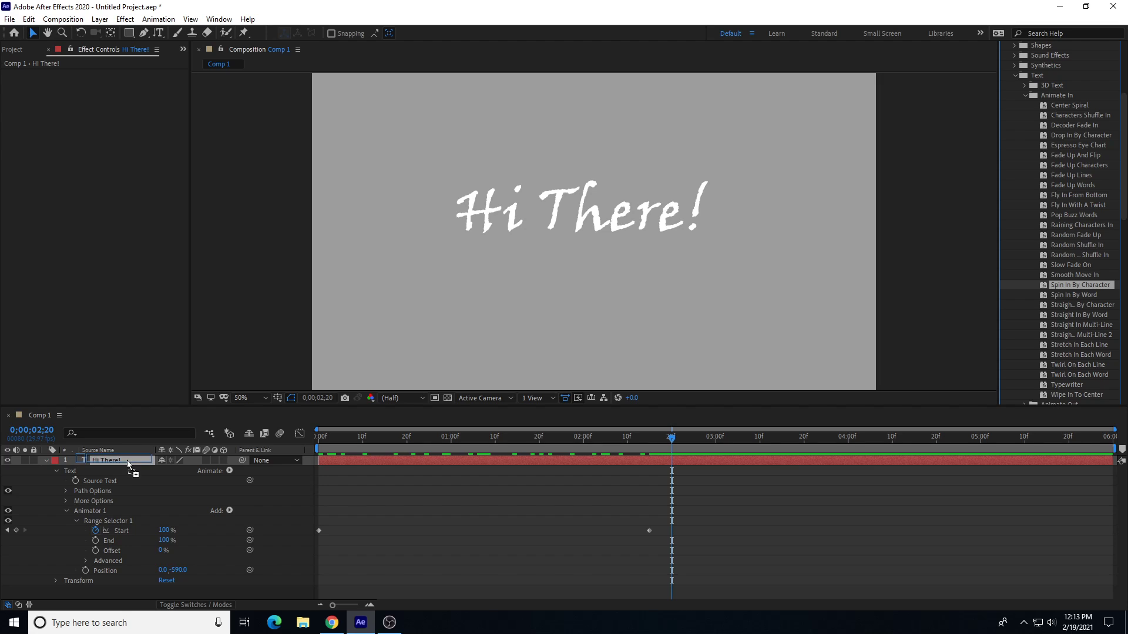
pyautogui.moveTo(344, 438); pyautogui.dragTo(670, 509)
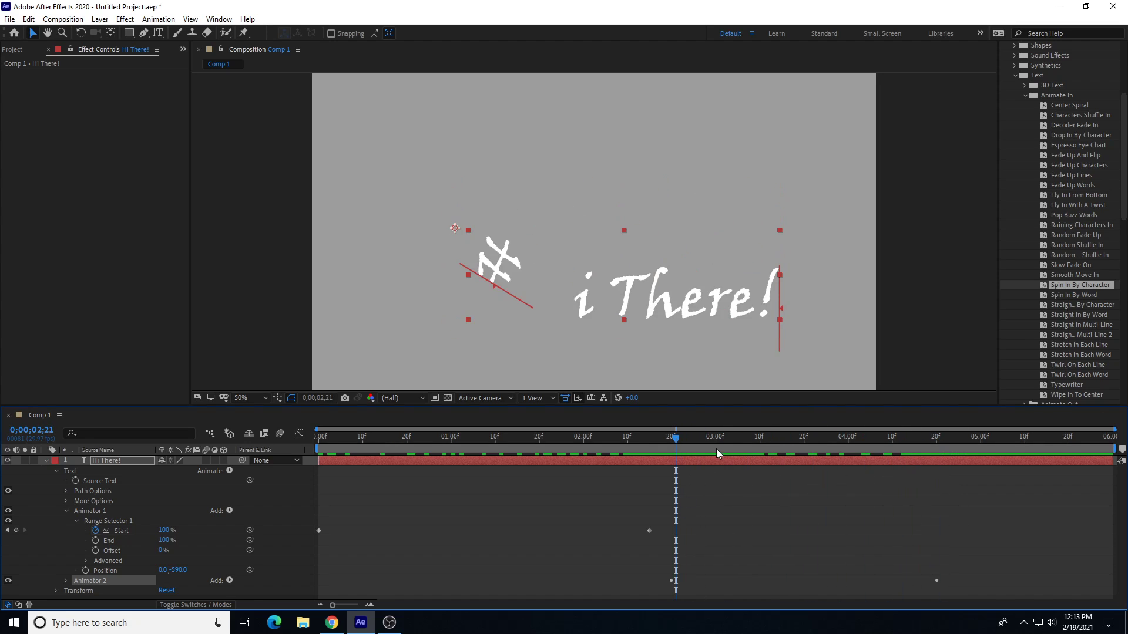
pyautogui.moveTo(716, 449); pyautogui.dragTo(464, 448)
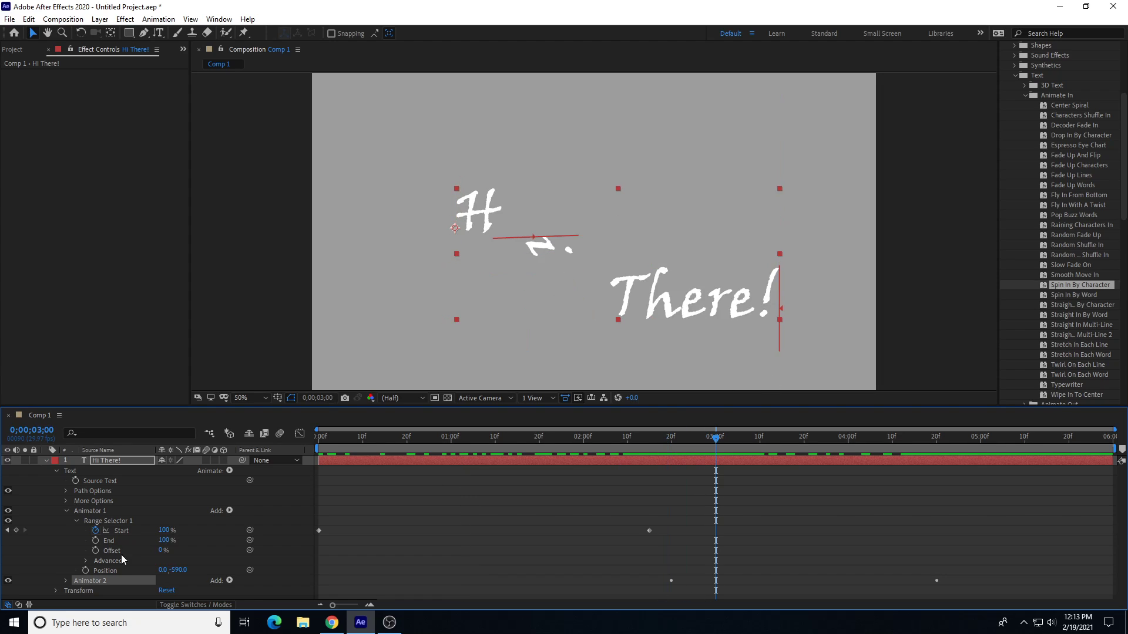
pyautogui.press('Delete')
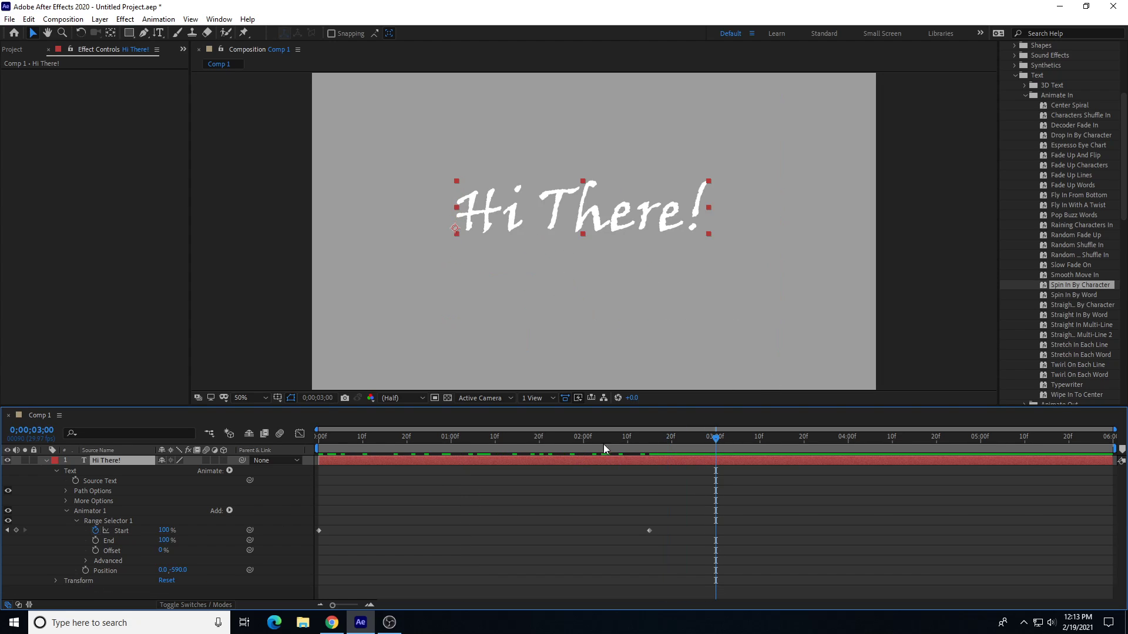
# Step: Add the Spin In By Character preset to the text layer at the composition's start and preview both animators together
pyautogui.moveTo(604, 444); pyautogui.dragTo(268, 468)
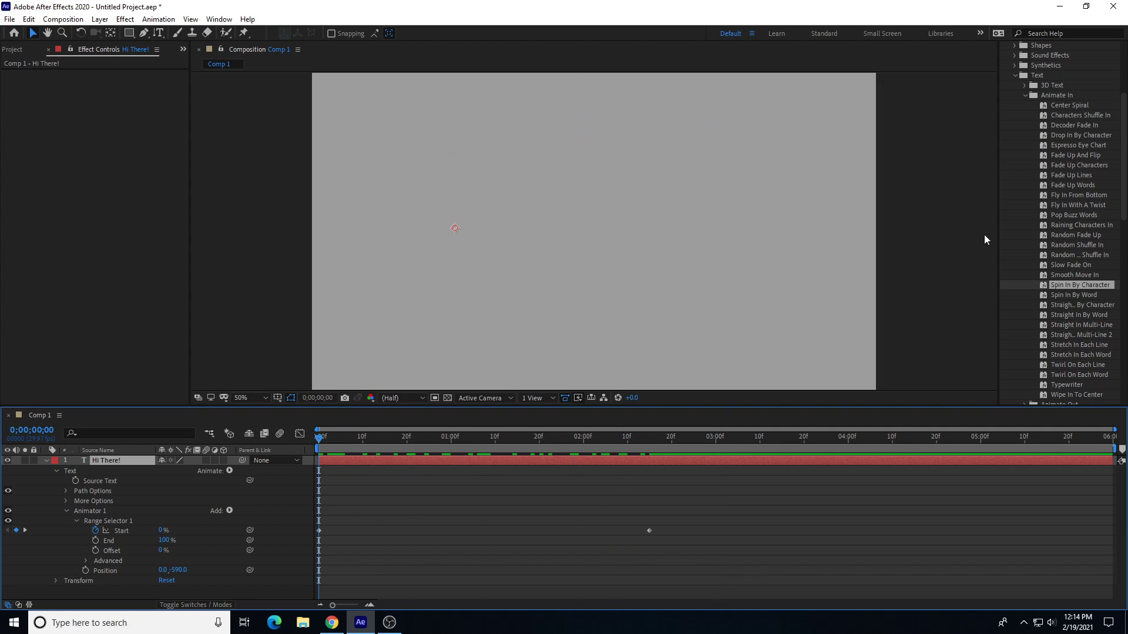
pyautogui.moveTo(1067, 287); pyautogui.dragTo(117, 468)
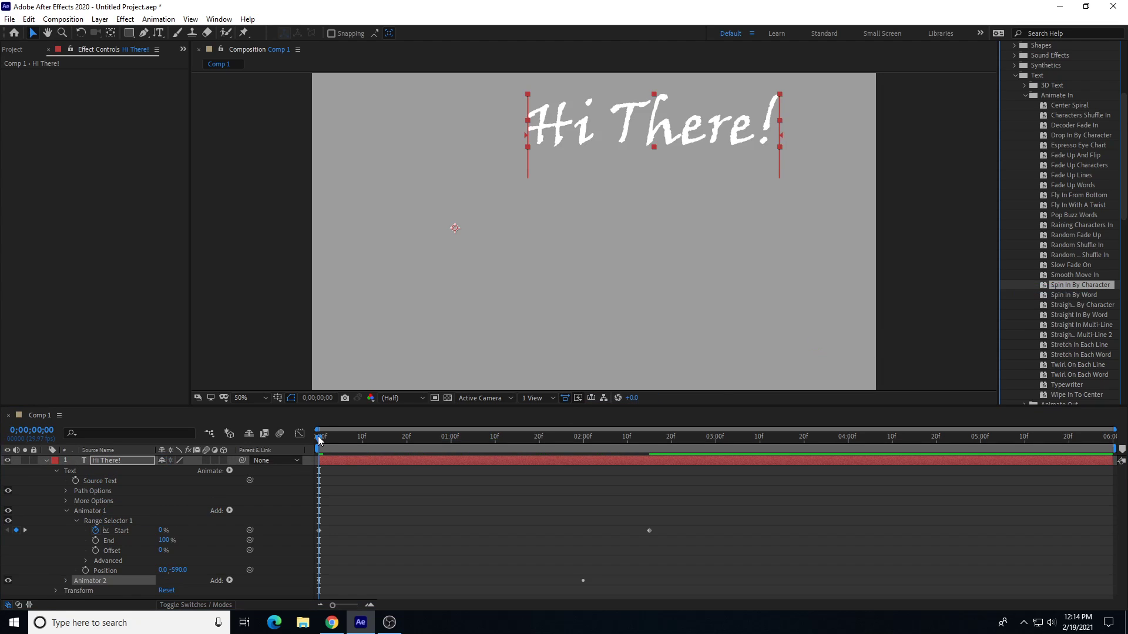
pyautogui.moveTo(320, 439); pyautogui.dragTo(403, 511)
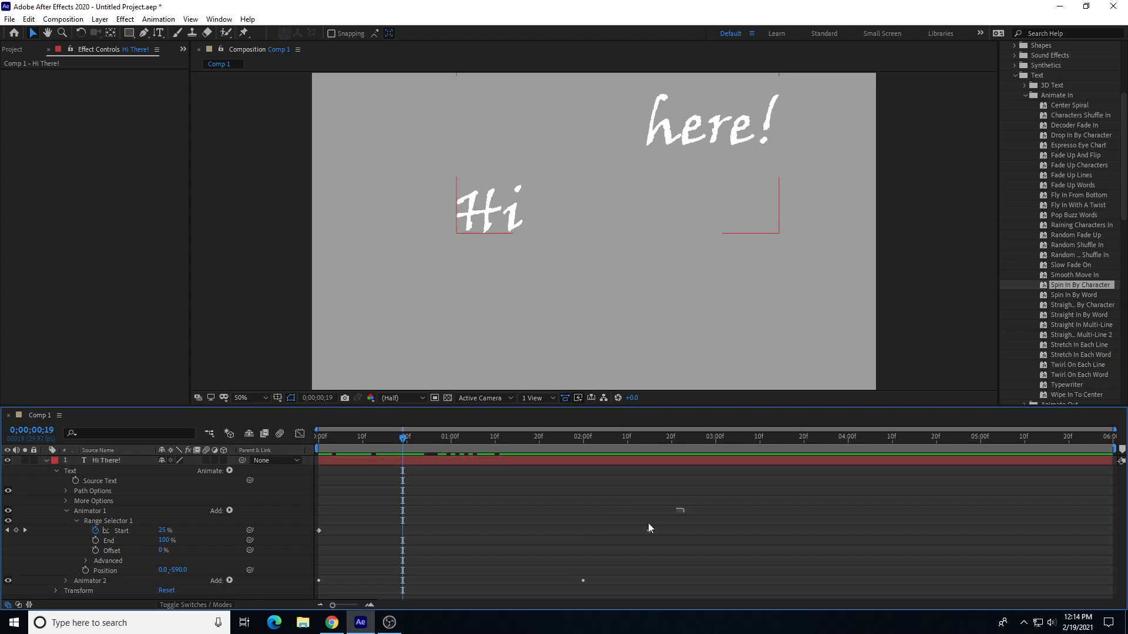
# Step: Shift both of Animator 2's Range Selector Start keyframes together so they begin at about 0;00;03;03
pyautogui.moveTo(684, 508); pyautogui.dragTo(311, 554)
pyautogui.click(67, 581)
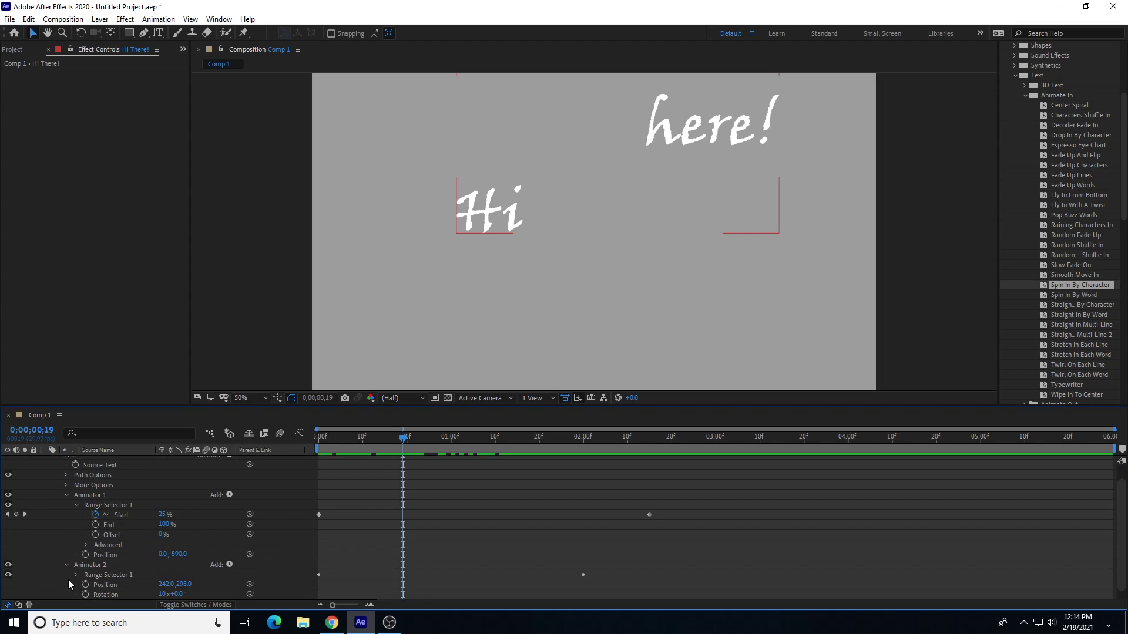
pyautogui.click(76, 575)
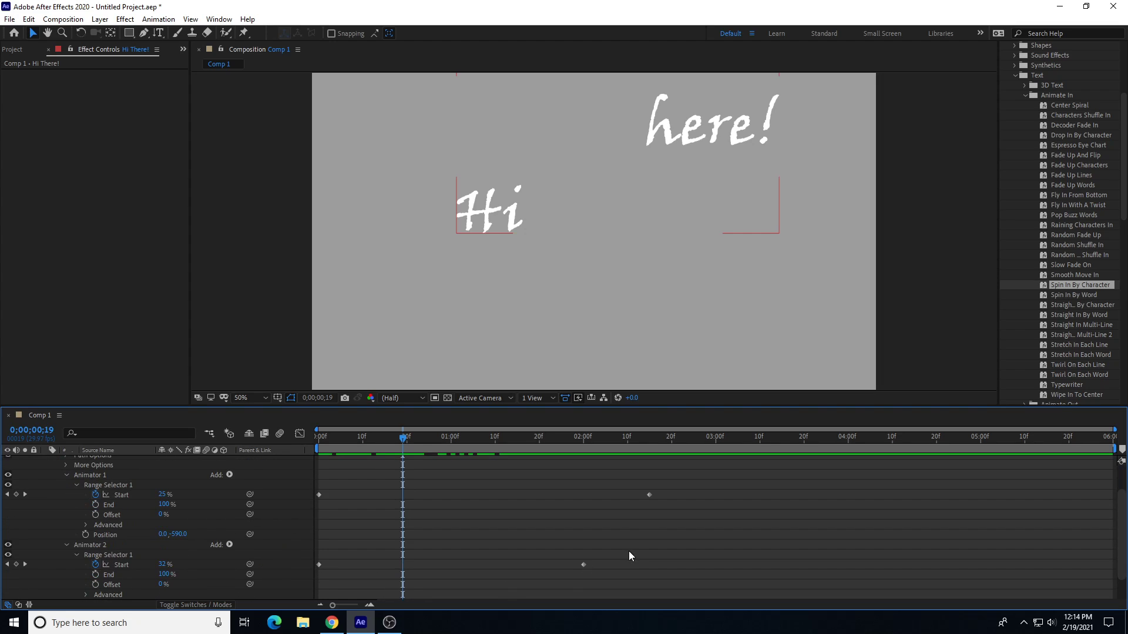
pyautogui.moveTo(628, 555); pyautogui.dragTo(728, 565)
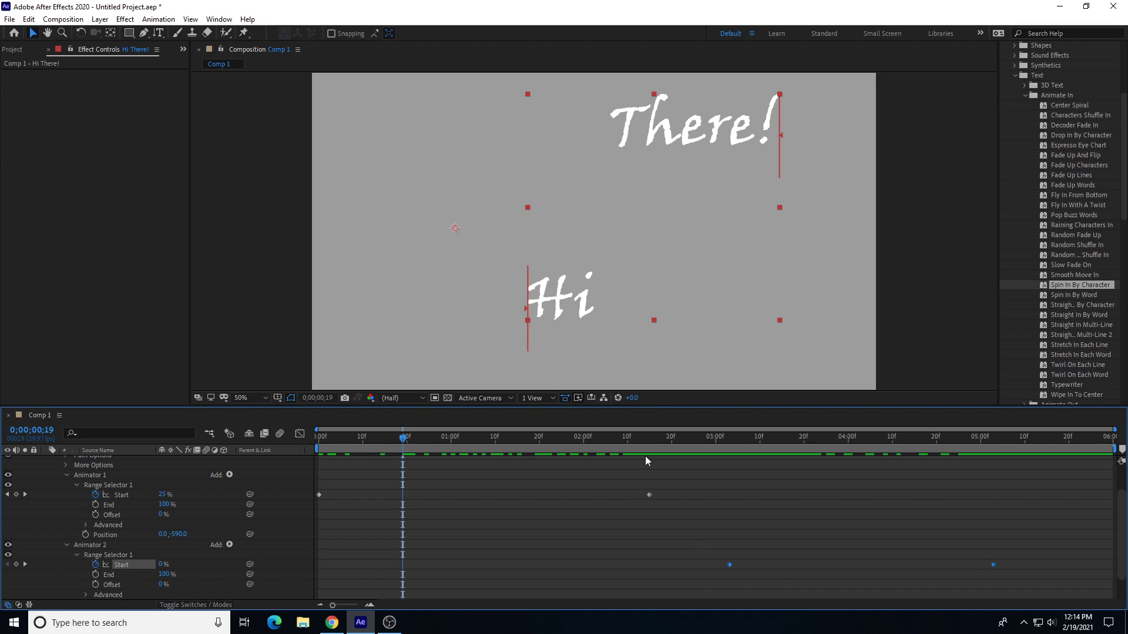
# Step: Scrub through both text animations, then add a Gaussian Blur effect to the text layer at the composition's start and expand its properties
pyautogui.moveTo(645, 437); pyautogui.dragTo(868, 534)
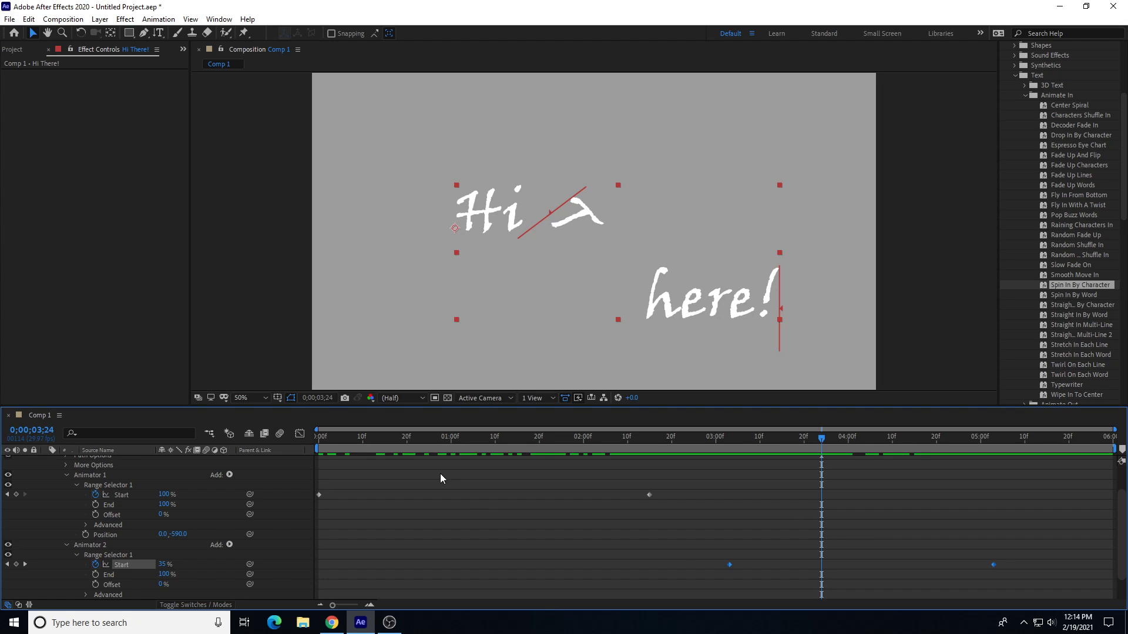
pyautogui.moveTo(443, 436); pyautogui.dragTo(319, 435)
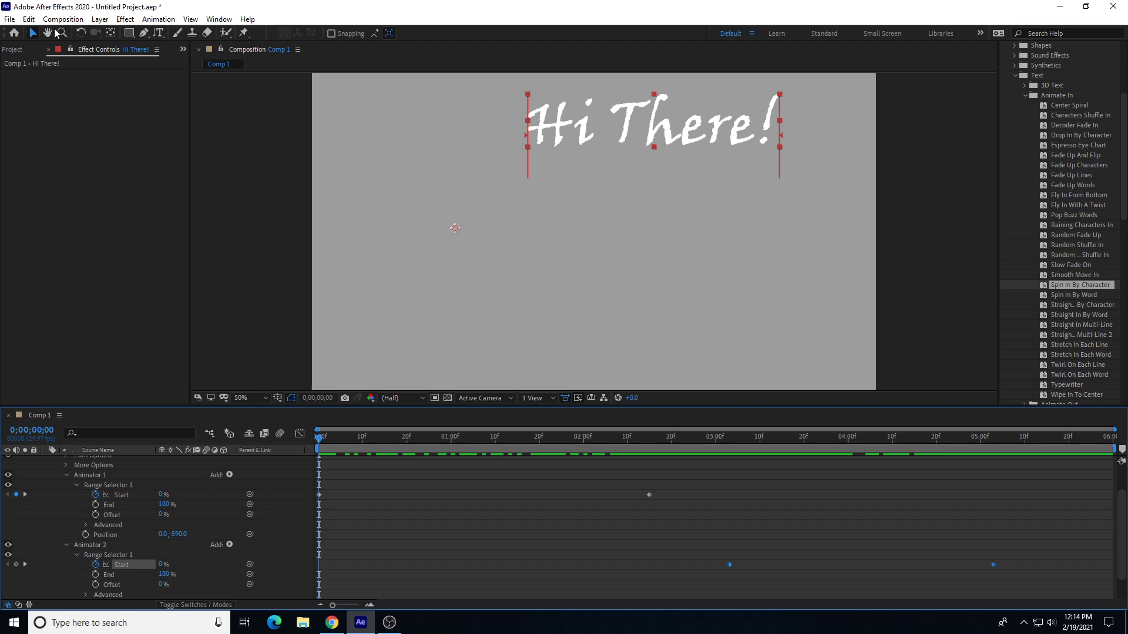
pyautogui.click(125, 18)
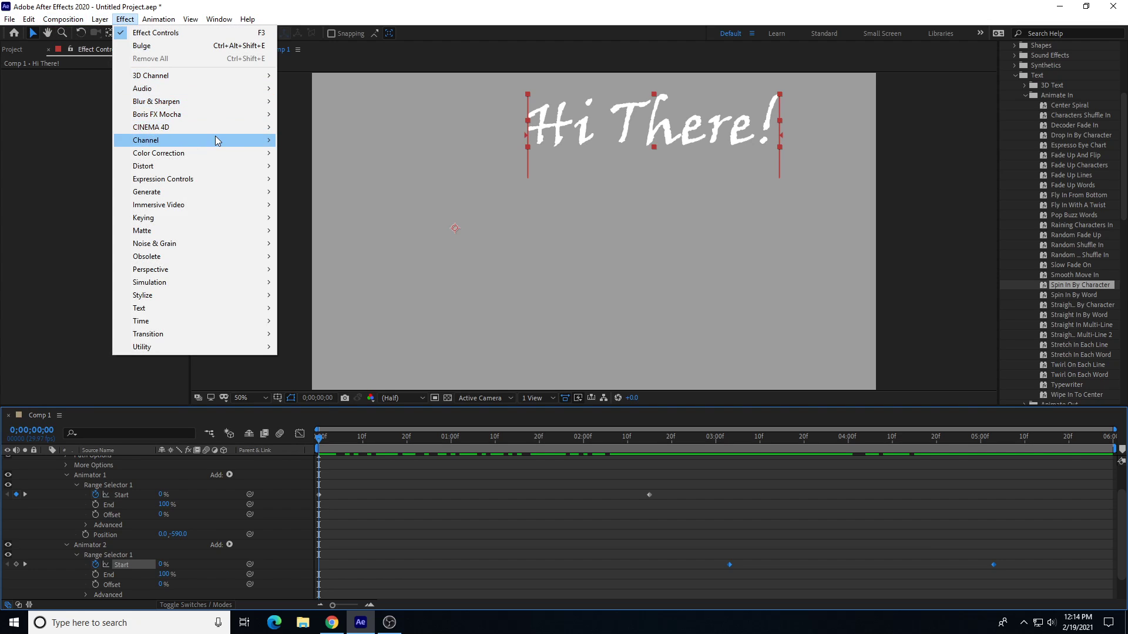
pyautogui.moveTo(241, 103)
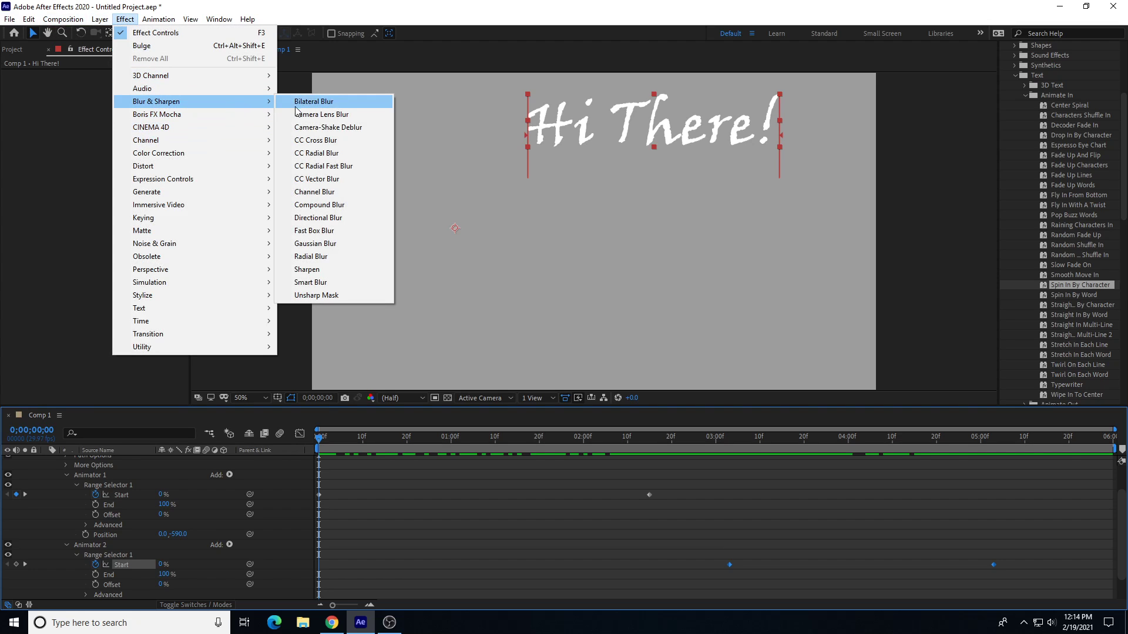
pyautogui.click(338, 244)
pyautogui.scroll(3, 242, 522)
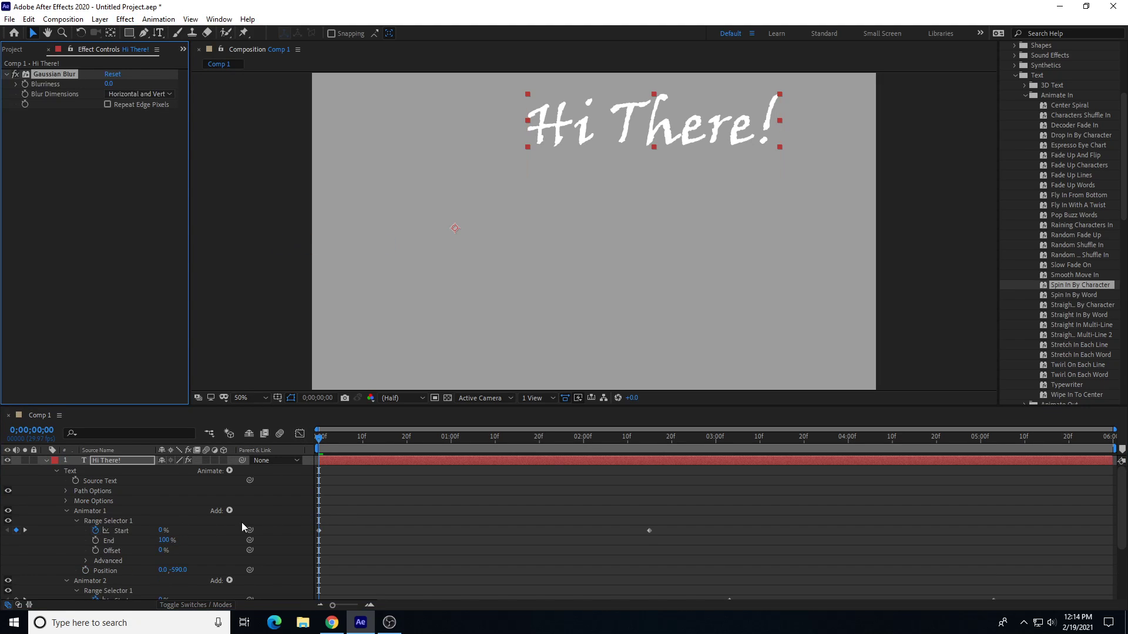
pyautogui.click(66, 510)
pyautogui.click(65, 520)
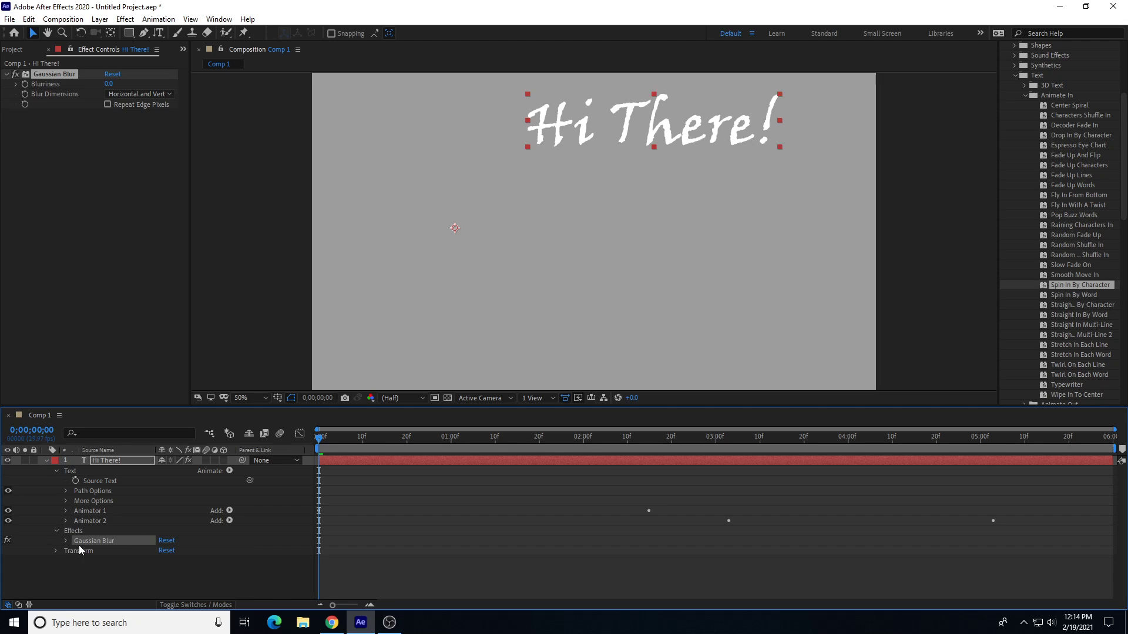
pyautogui.click(65, 541)
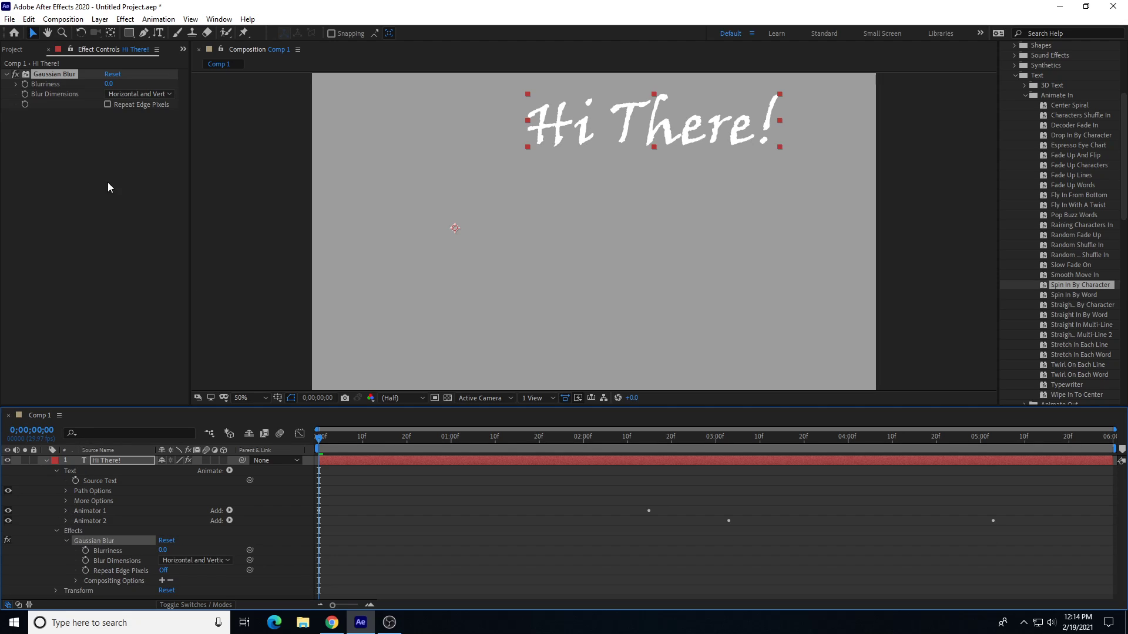
# Step: Try keyframing the Gaussian Blur's Blurriness from 400 at the start to 0 at 0;00;00;11, and clear those keyframes
pyautogui.click(109, 83)
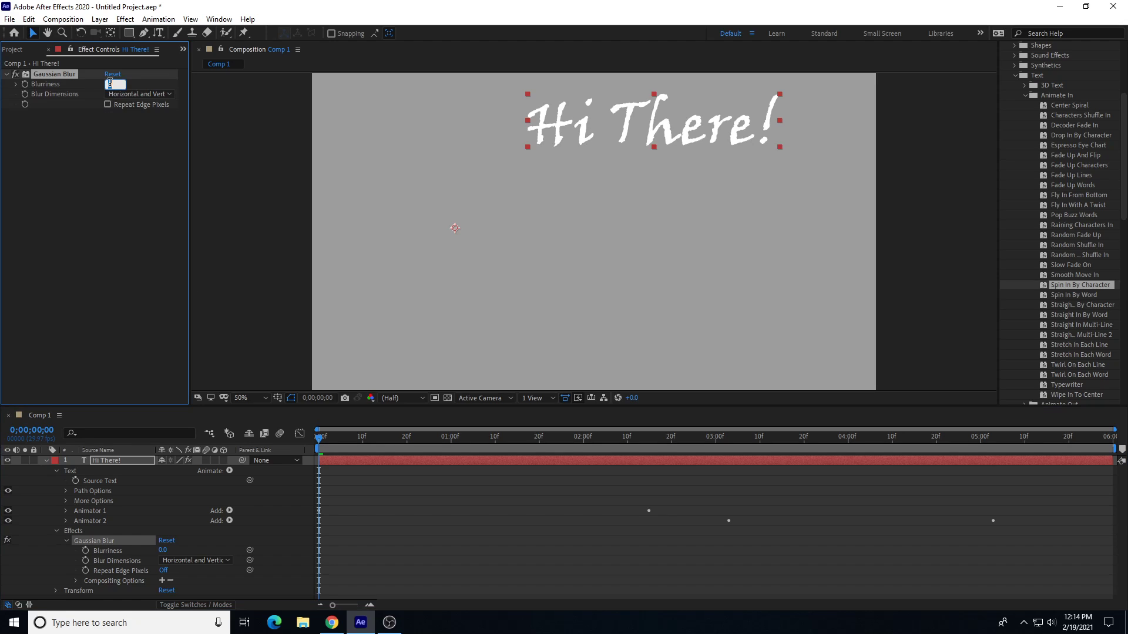
pyautogui.write('400')
pyautogui.press('Return')
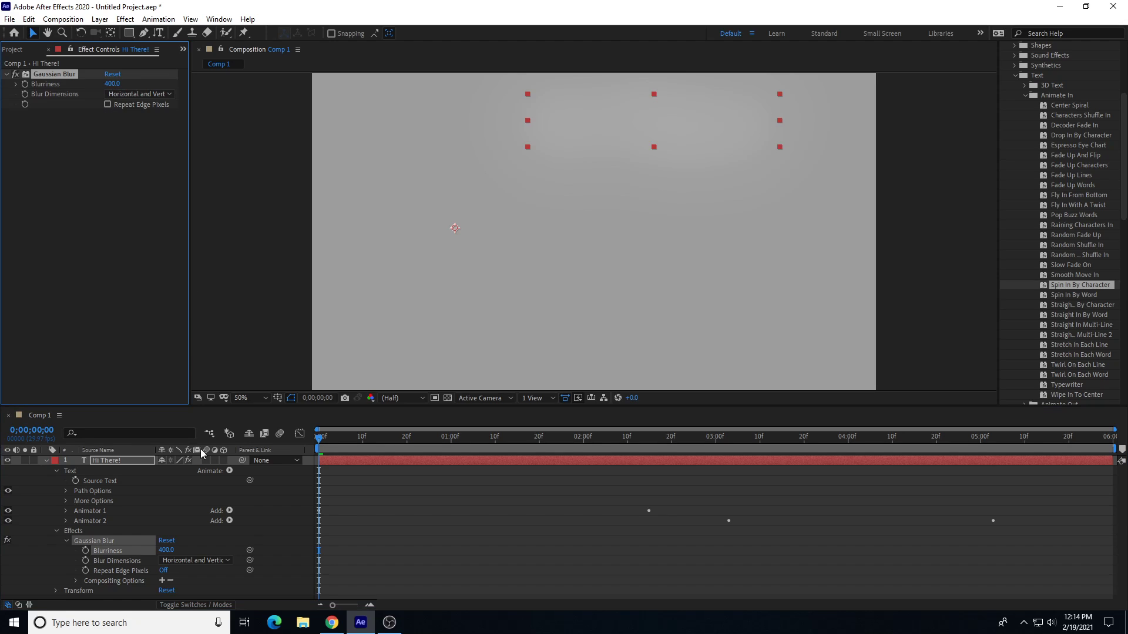
pyautogui.click(25, 86)
pyautogui.moveTo(333, 447); pyautogui.dragTo(367, 450)
pyautogui.click(111, 83)
pyautogui.write('0')
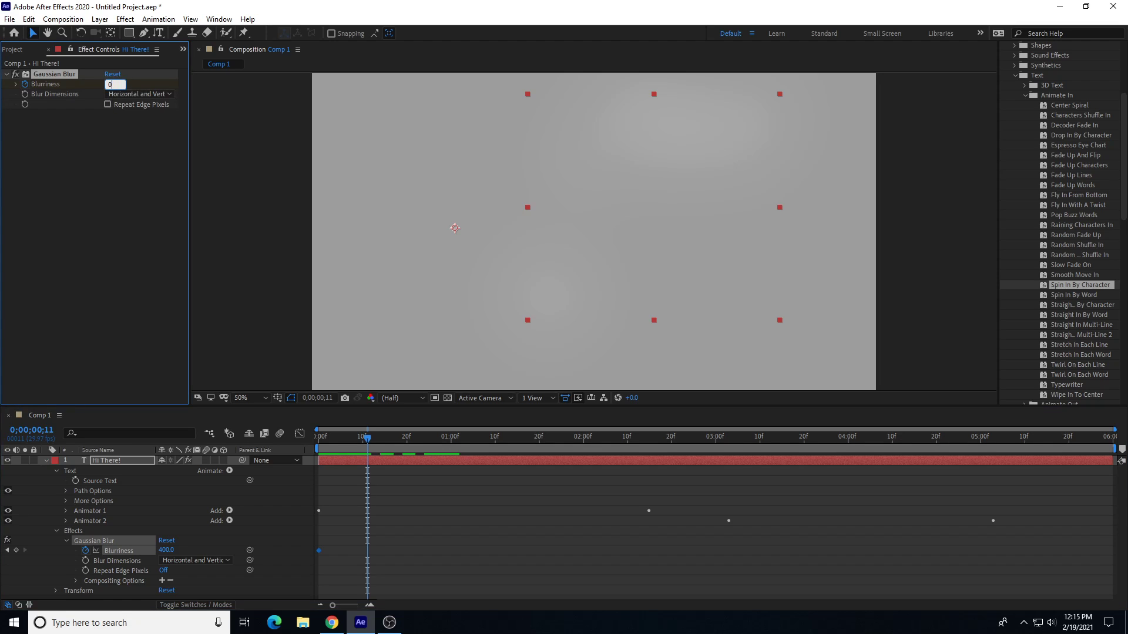
pyautogui.press('Return')
pyautogui.moveTo(358, 440); pyautogui.dragTo(645, 498)
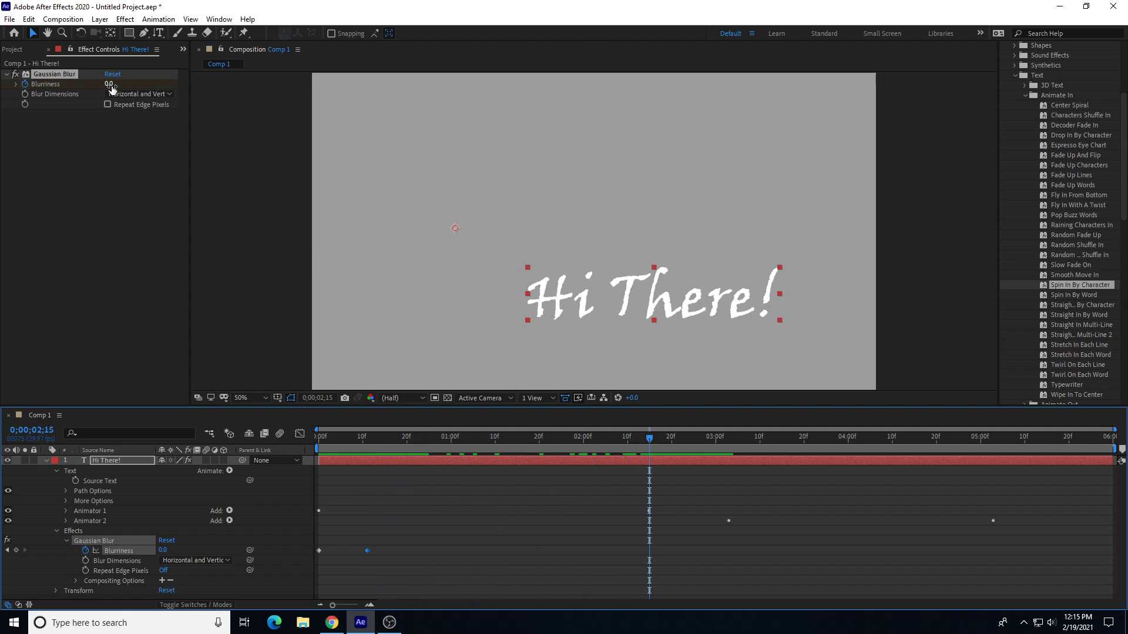
pyautogui.click(24, 84)
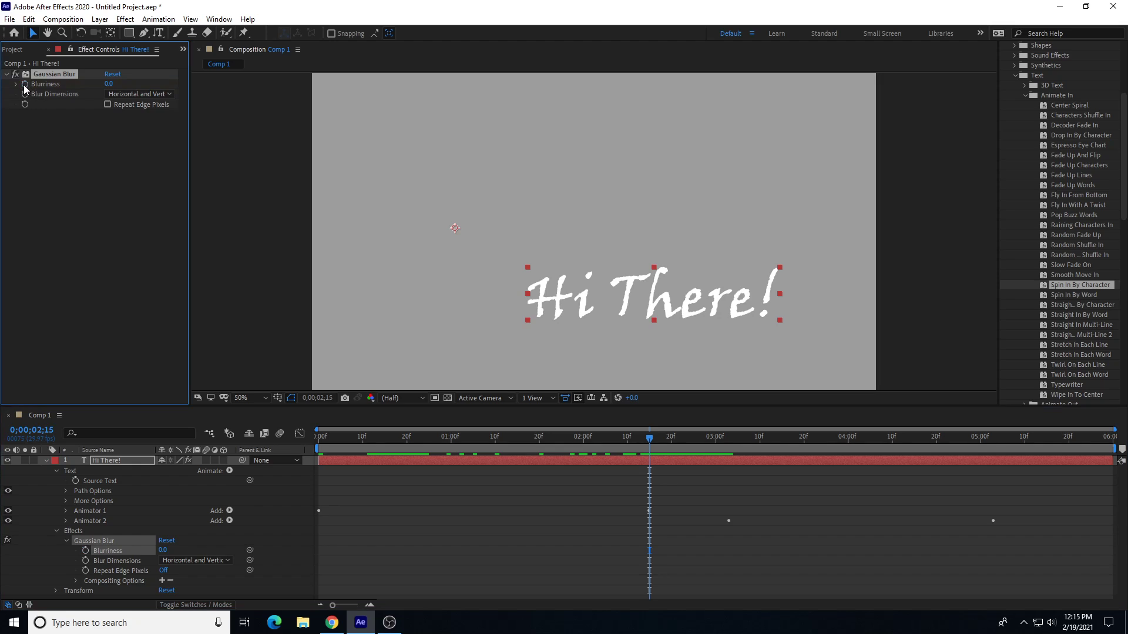
# Step: Keyframe the Gaussian Blur's Blurriness at 0 at 0;00;02;15 and 0;00;00;19, and at 400 at the composition's start
pyautogui.click(25, 84)
pyautogui.moveTo(413, 441)
pyautogui.mouseDown()
pyautogui.moveTo(380, 446)
pyautogui.moveTo(403, 452)
pyautogui.mouseUp()
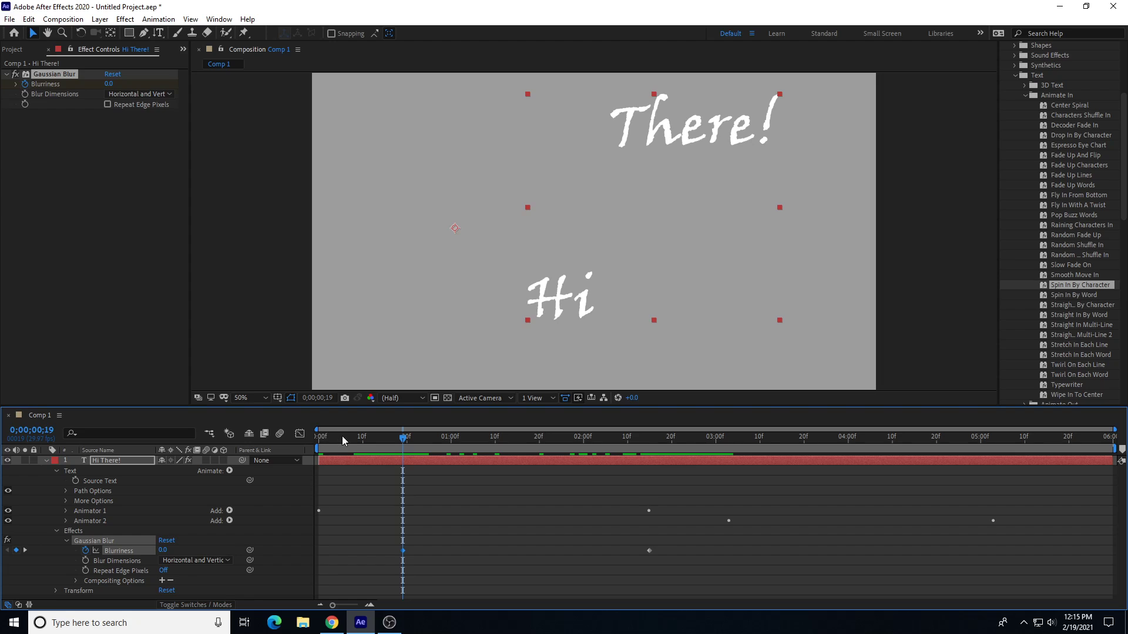
pyautogui.moveTo(344, 440); pyautogui.dragTo(318, 441)
pyautogui.click(107, 83)
pyautogui.write('40')
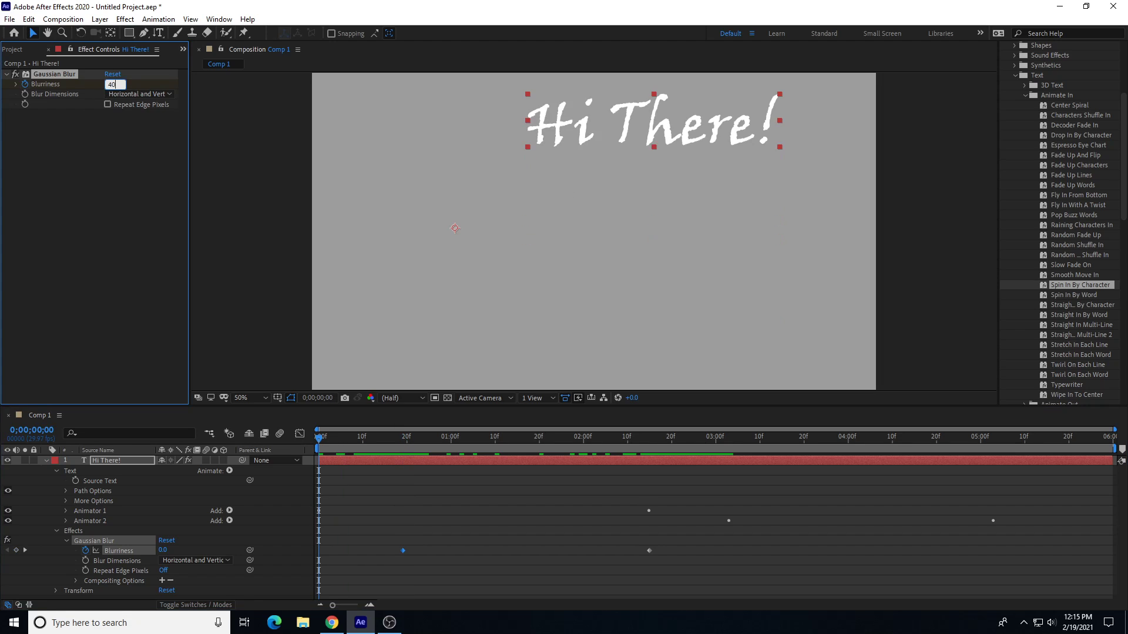
pyautogui.write('0')
pyautogui.press('Return')
# Step: Add Blurriness keyframes of 0 at 0;00;03;03 and 400 at 0;00;02;24
pyautogui.moveTo(594, 434); pyautogui.dragTo(728, 441)
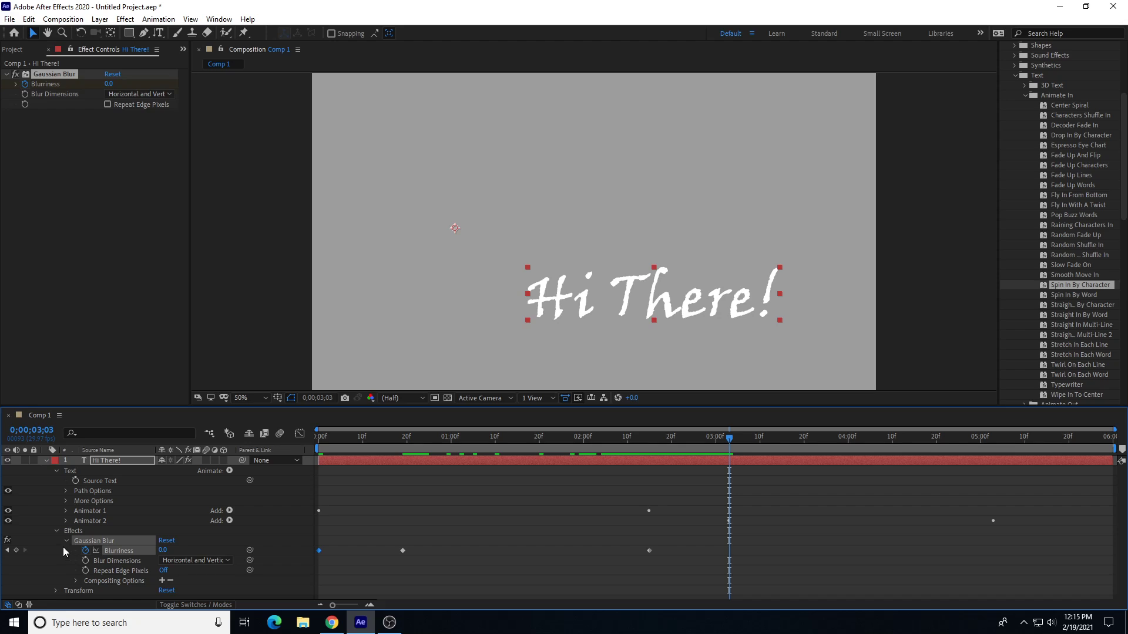
pyautogui.click(16, 550)
pyautogui.click(688, 438)
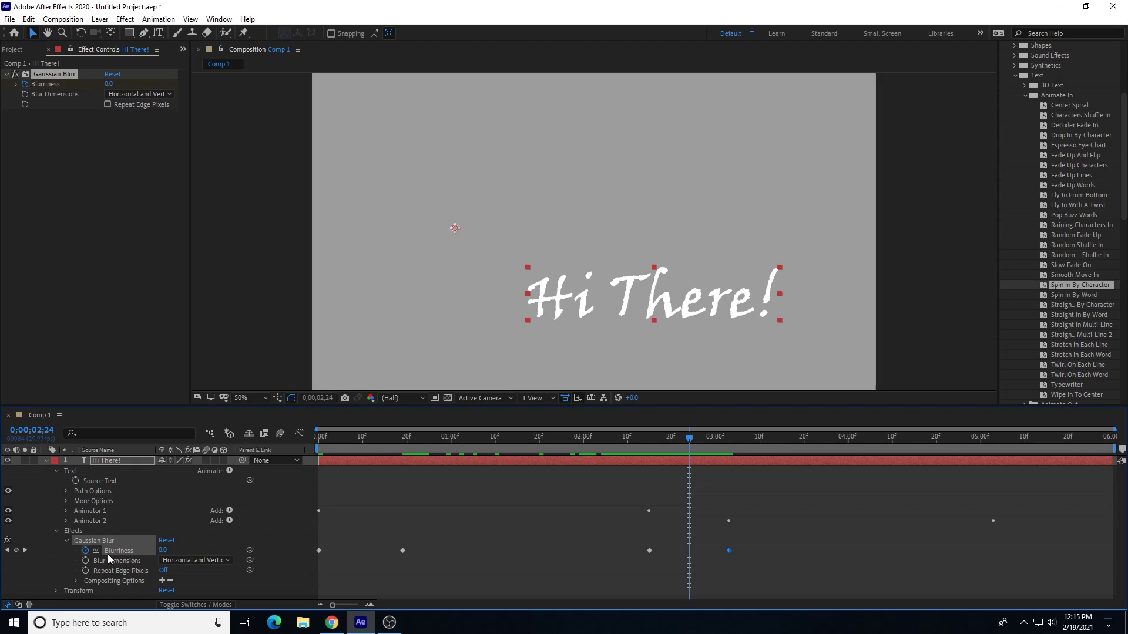
pyautogui.click(163, 550)
pyautogui.write('400')
pyautogui.press('Return')
# Step: Preview the blurred text animation over the timeline and delete the Hi There! text layer
pyautogui.moveTo(640, 435); pyautogui.dragTo(544, 483)
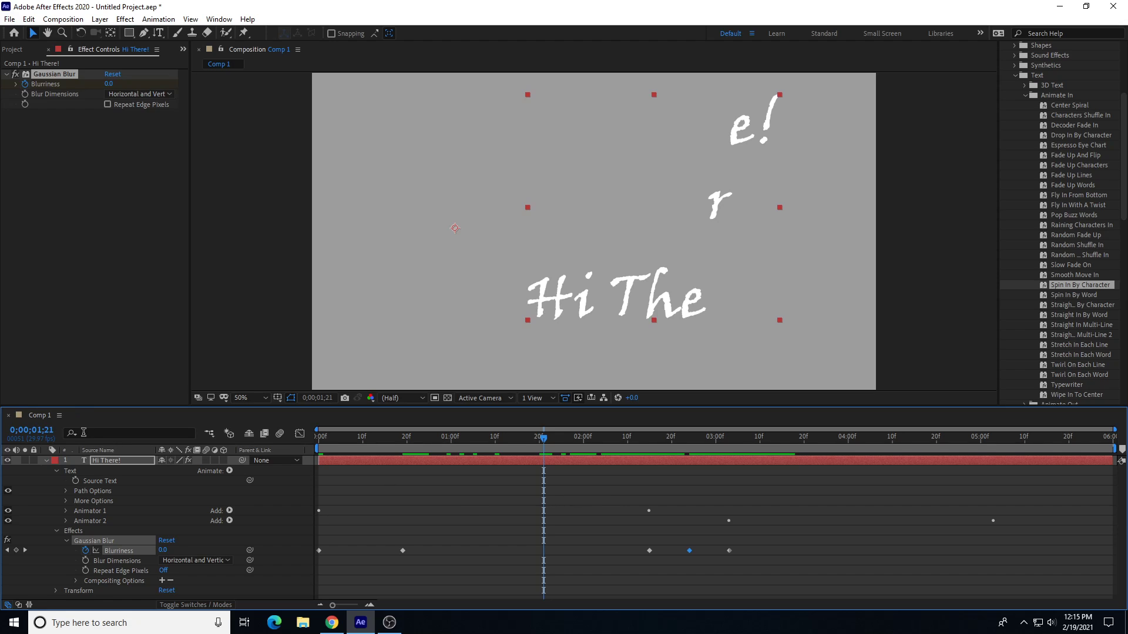
pyautogui.click(102, 461)
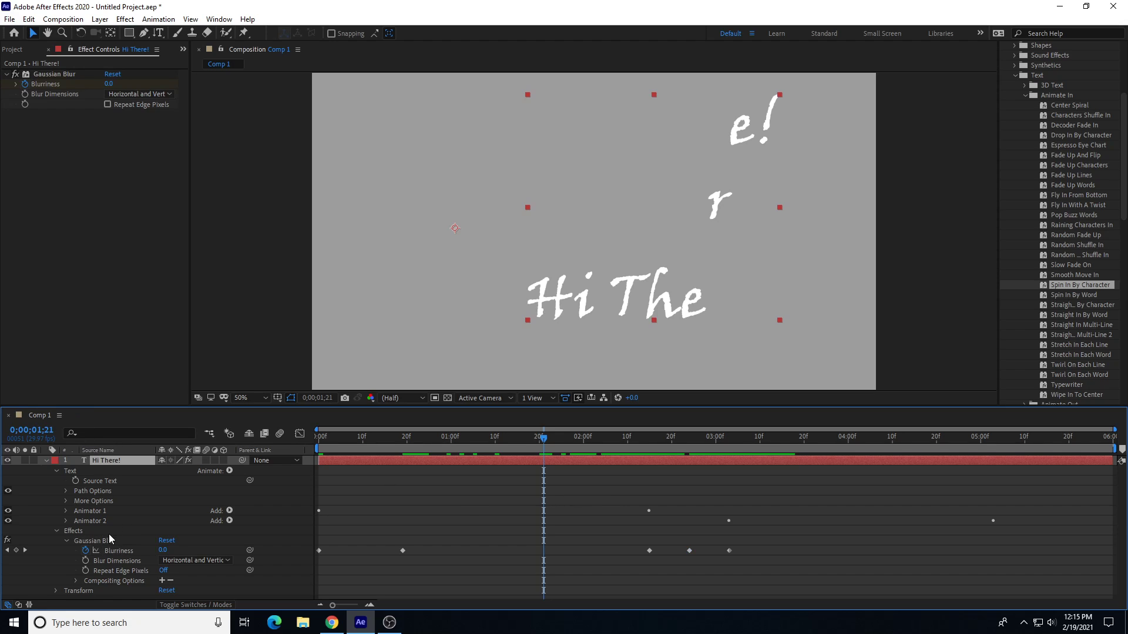
pyautogui.click(47, 461)
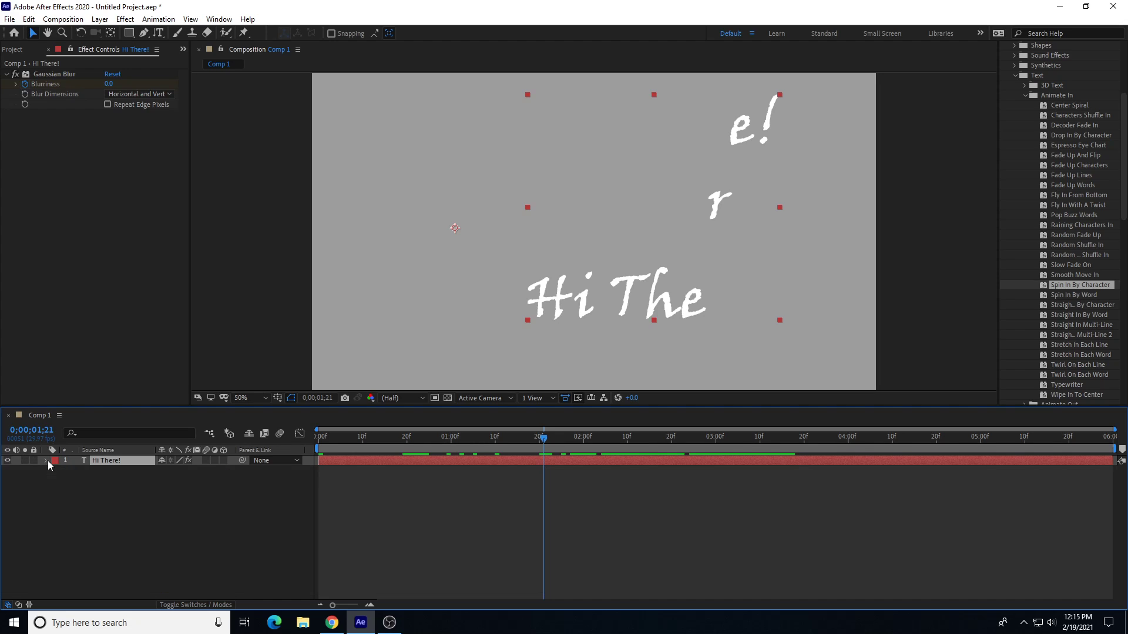
pyautogui.moveTo(559, 437); pyautogui.dragTo(292, 451)
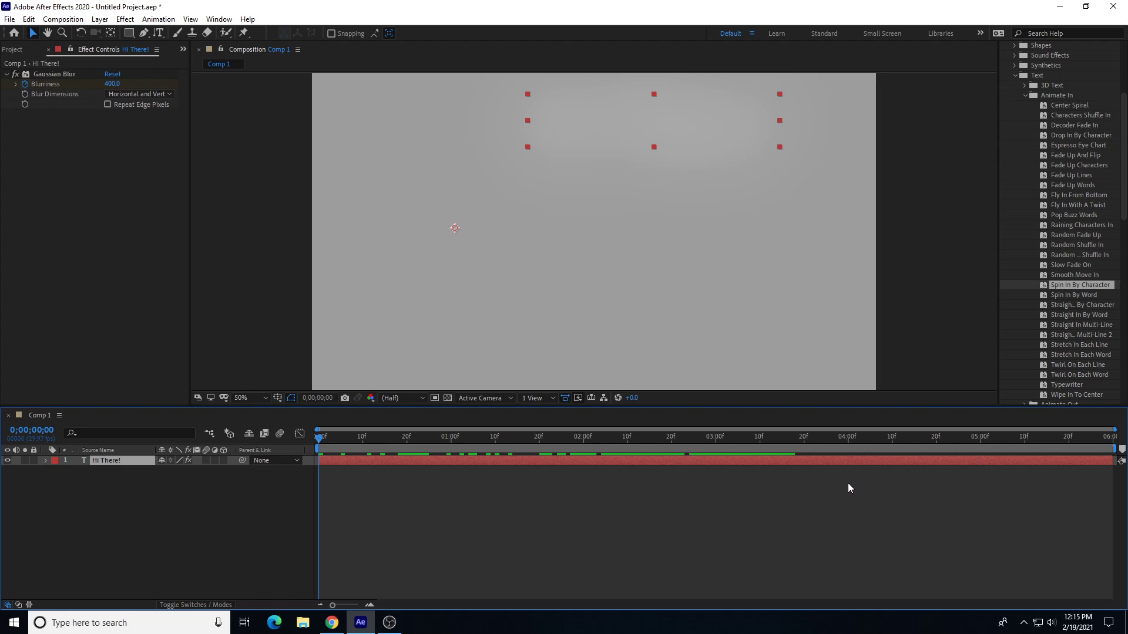
pyautogui.moveTo(811, 438); pyautogui.dragTo(143, 460)
pyautogui.press('Delete')
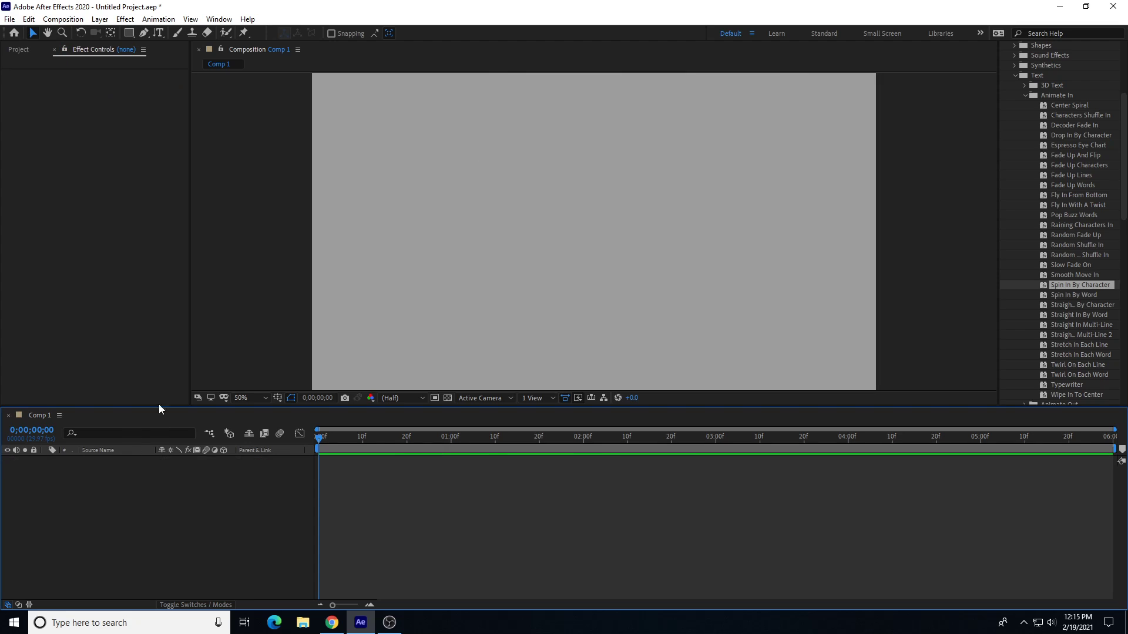
# Step: Create a new horizontal text layer reading "Hi There!" and move it close to the middle of the frame
pyautogui.click(158, 32)
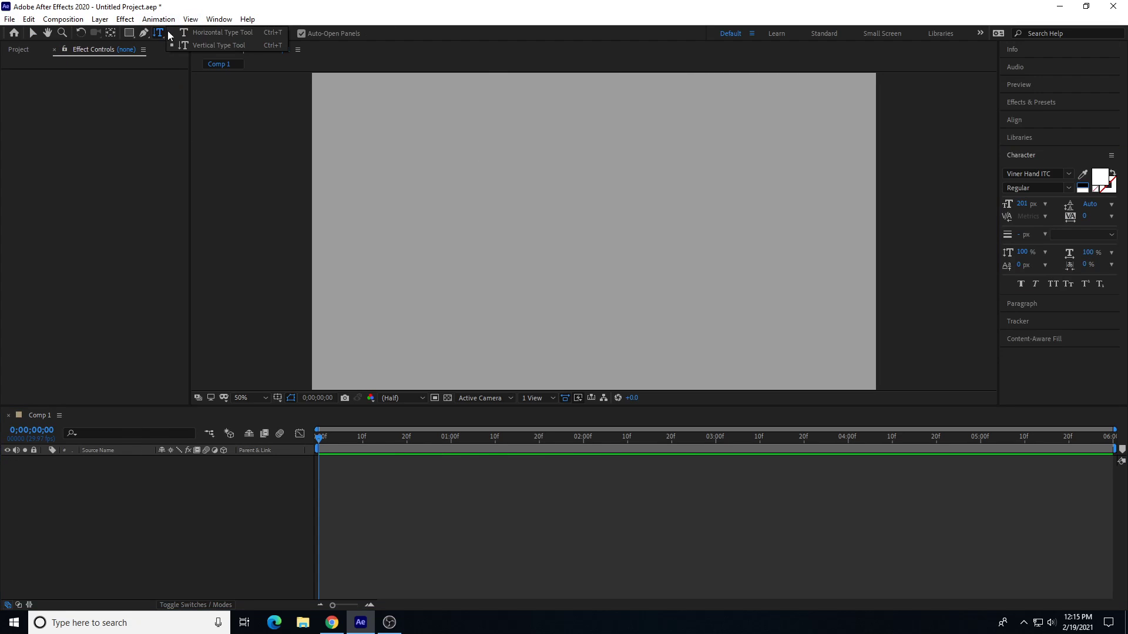
pyautogui.click(439, 226)
pyautogui.write('Hi')
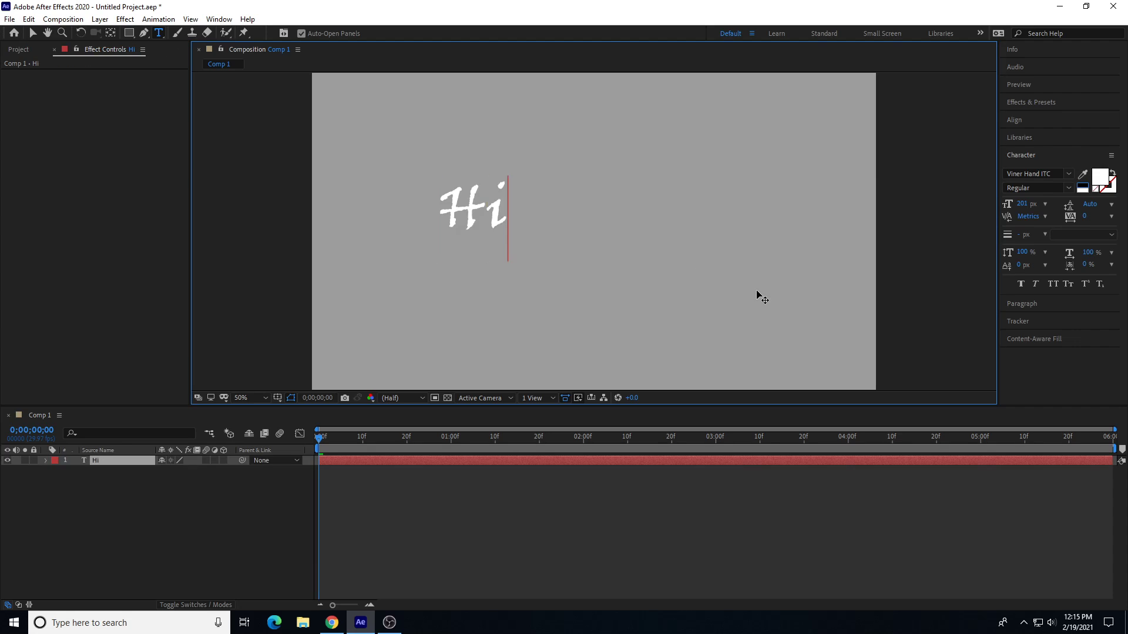
pyautogui.write(' There!')
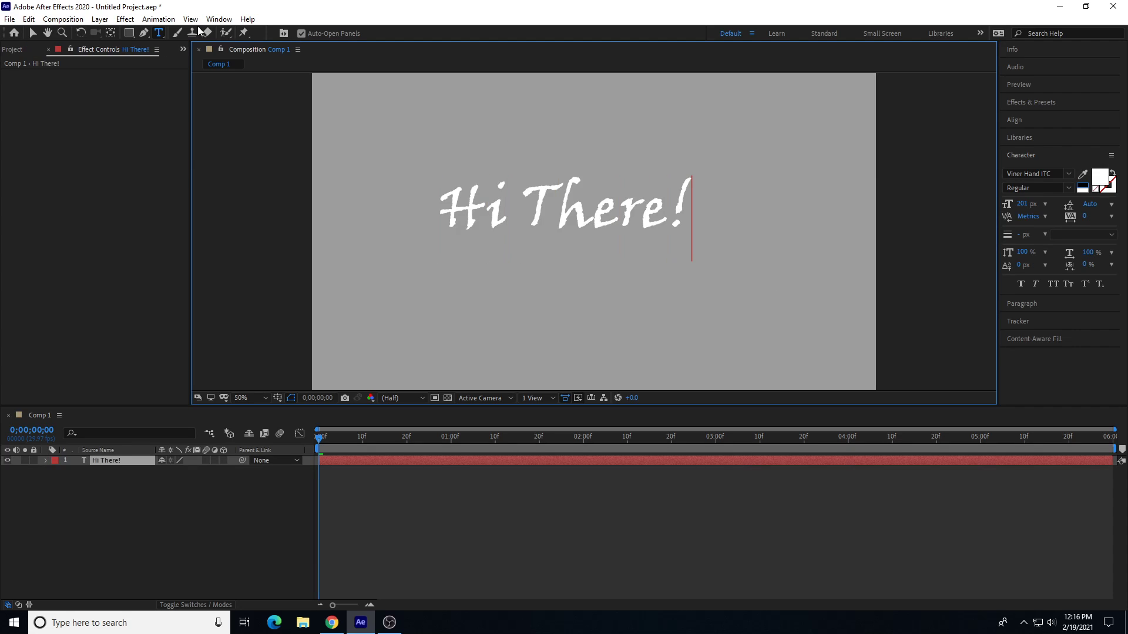
pyautogui.click(33, 33)
pyautogui.moveTo(535, 203); pyautogui.dragTo(568, 231)
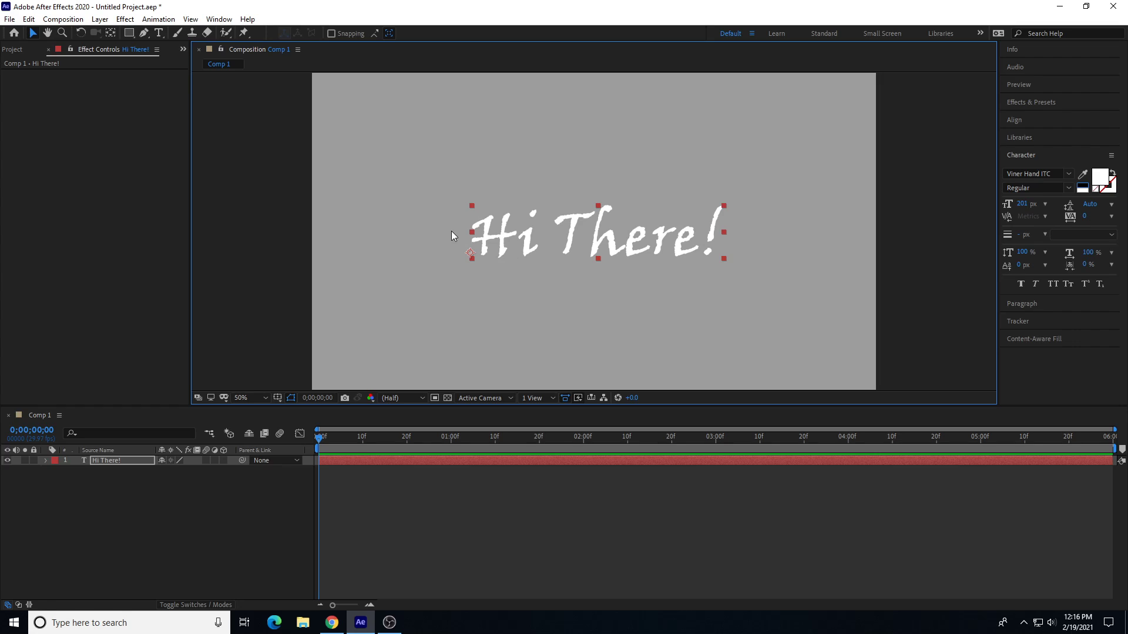
# Step: Try making the new text layer a 3D layer and return it to 2D
pyautogui.click(107, 463)
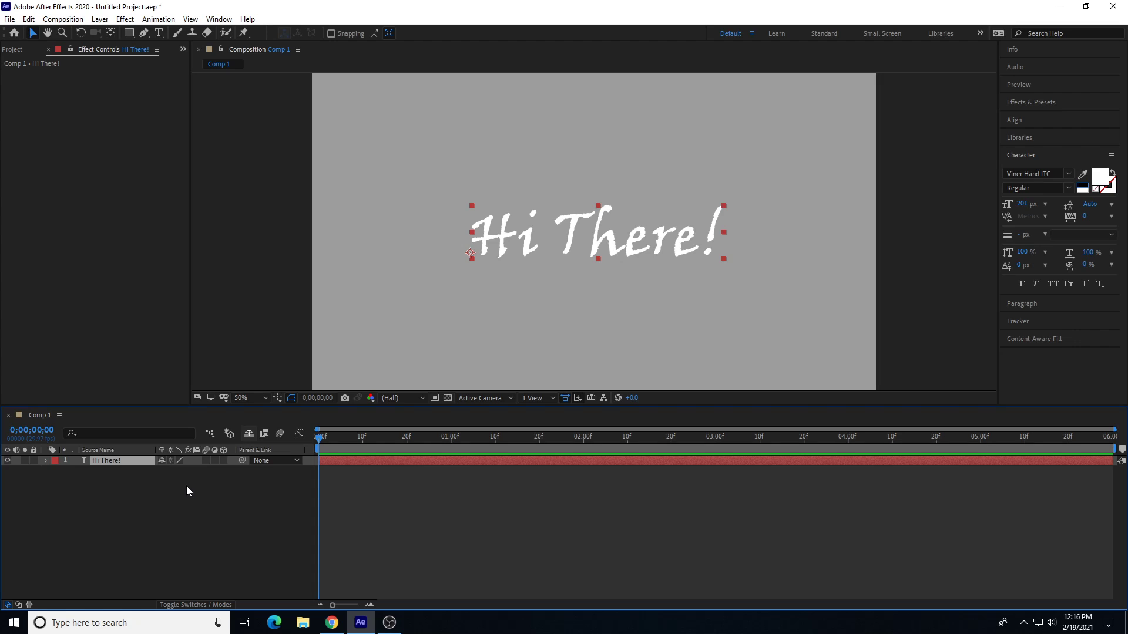
pyautogui.click(224, 461)
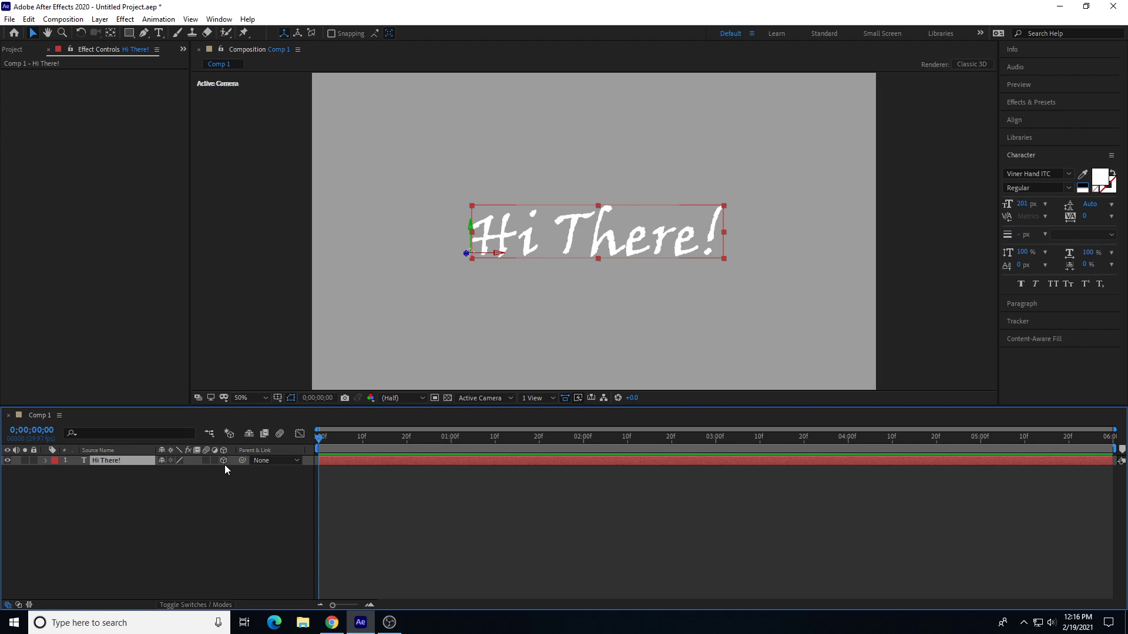
pyautogui.click(224, 462)
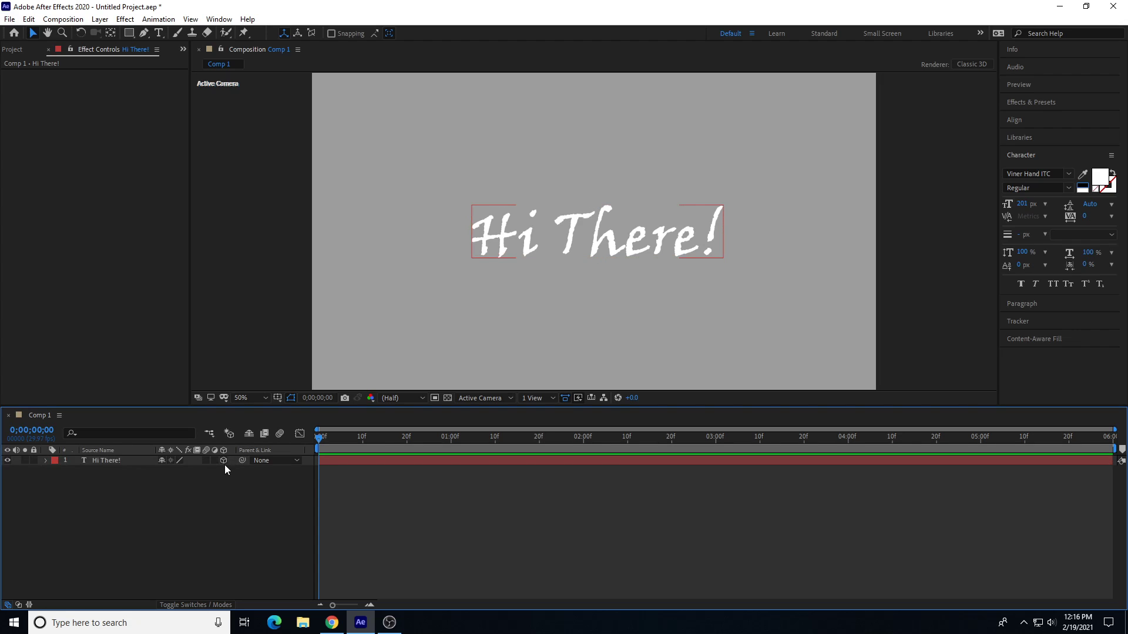
# Step: Set the text layer's Position to 562.0, 655.0 and its Scale to 106%, undoing the unlinked scale changes
pyautogui.click(46, 461)
pyautogui.click(55, 482)
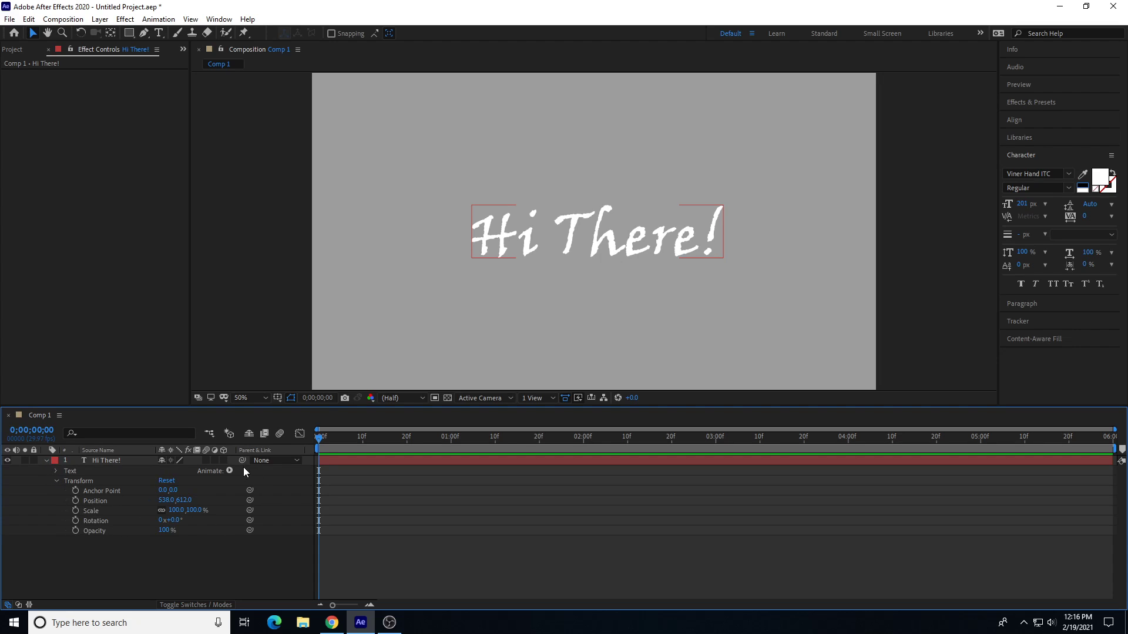
pyautogui.moveTo(166, 500); pyautogui.dragTo(187, 511)
pyautogui.click(163, 513)
pyautogui.click(161, 513)
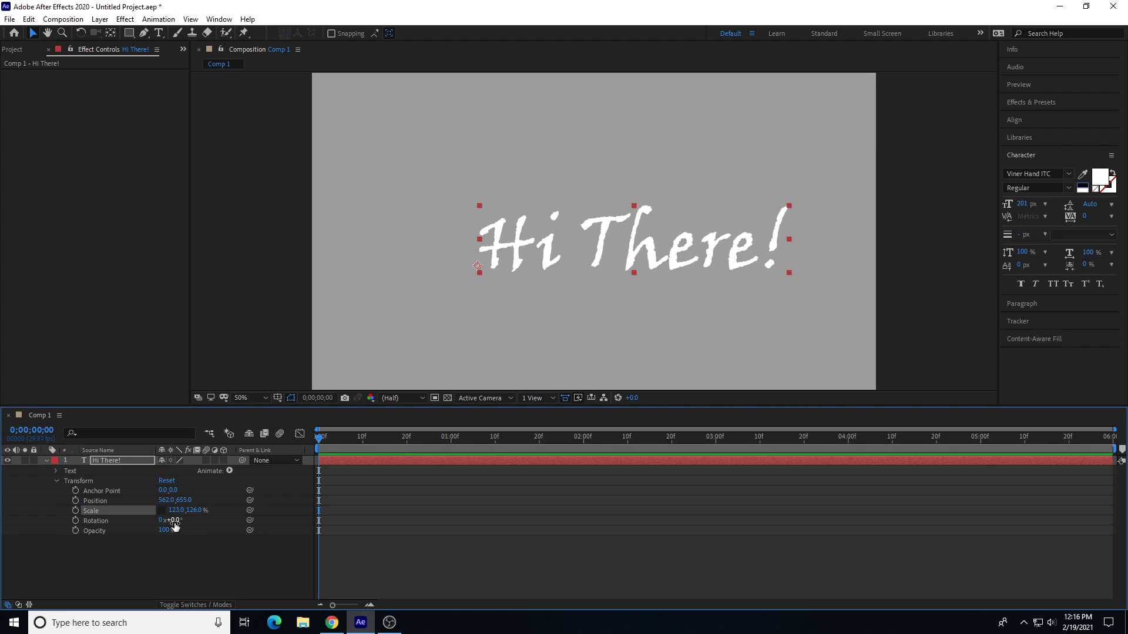
pyautogui.hotkey('ctrl', 'z')
pyautogui.hotkey('ctrl', 'z')
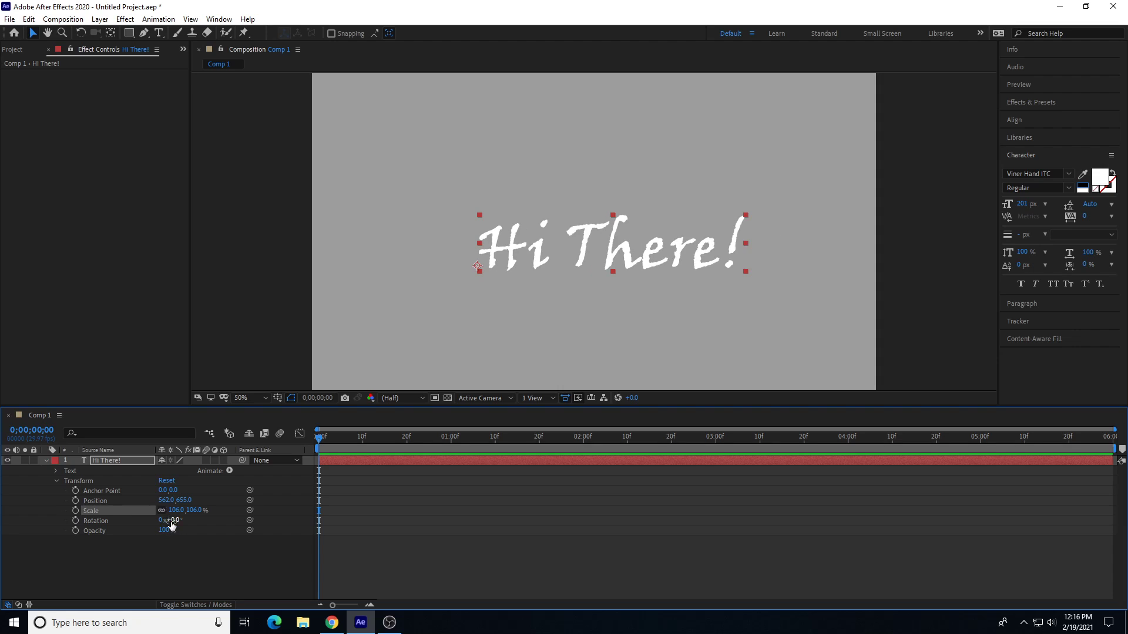
# Step: Try rotating the text layer clockwise and reset its Rotation to 0°
pyautogui.moveTo(172, 521)
pyautogui.mouseDown()
pyautogui.moveTo(78, 521)
pyautogui.moveTo(328, 526)
pyautogui.moveTo(232, 532)
pyautogui.moveTo(186, 521)
pyautogui.mouseUp()
pyautogui.click(174, 519)
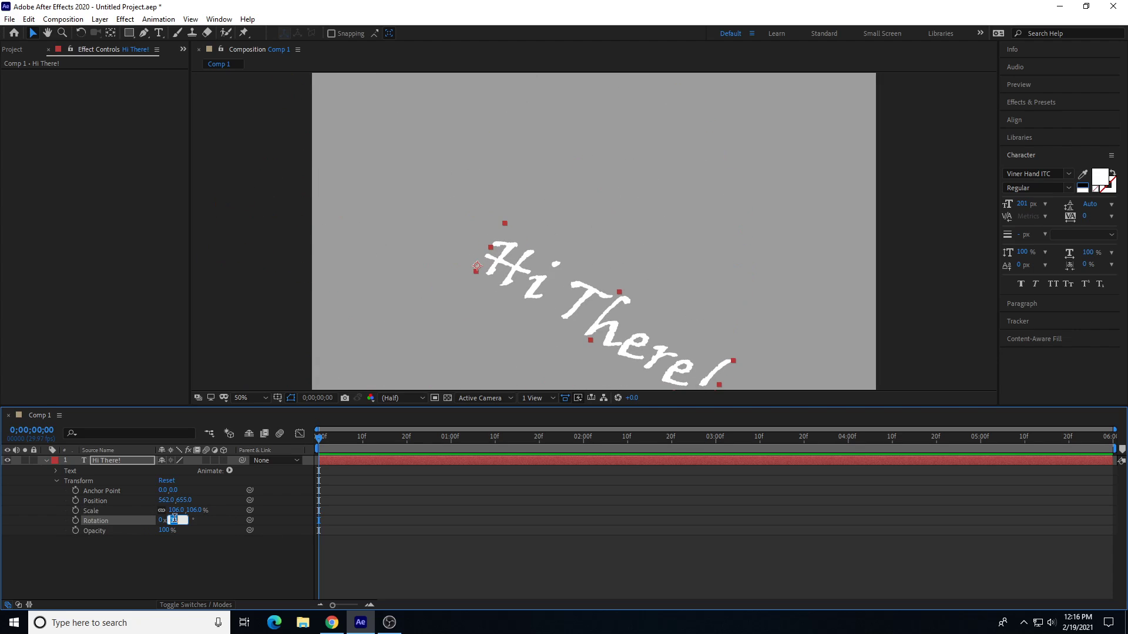
pyautogui.write('0')
pyautogui.press('Return')
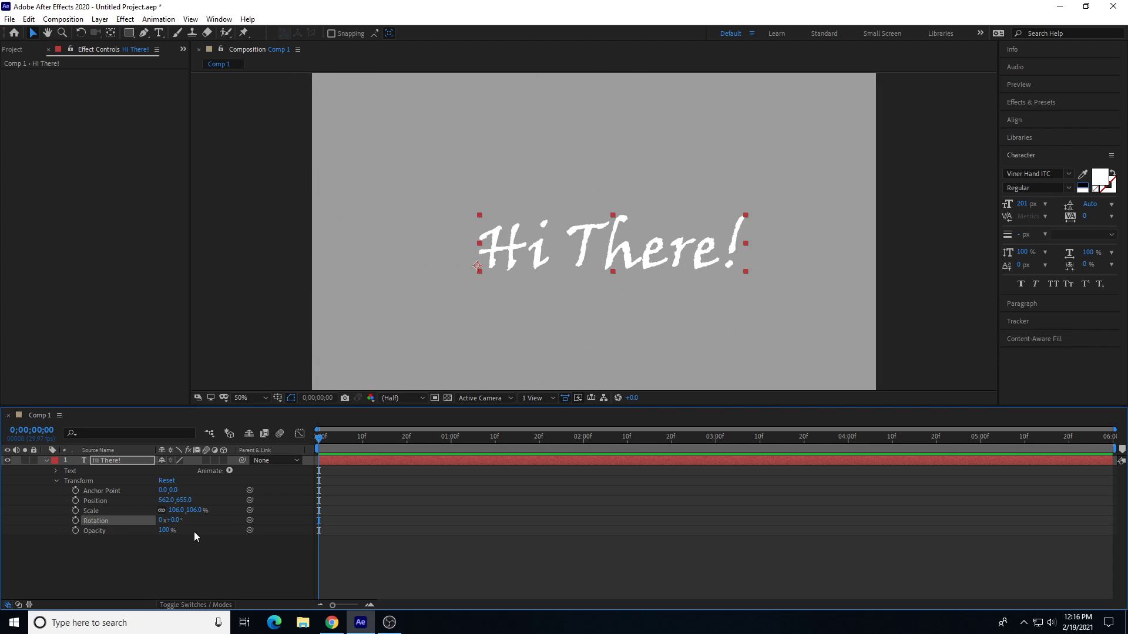
# Step: Make the "Hi There!" text layer 3D and set its Position to 512.0, 549.0, 0.0
pyautogui.click(227, 460)
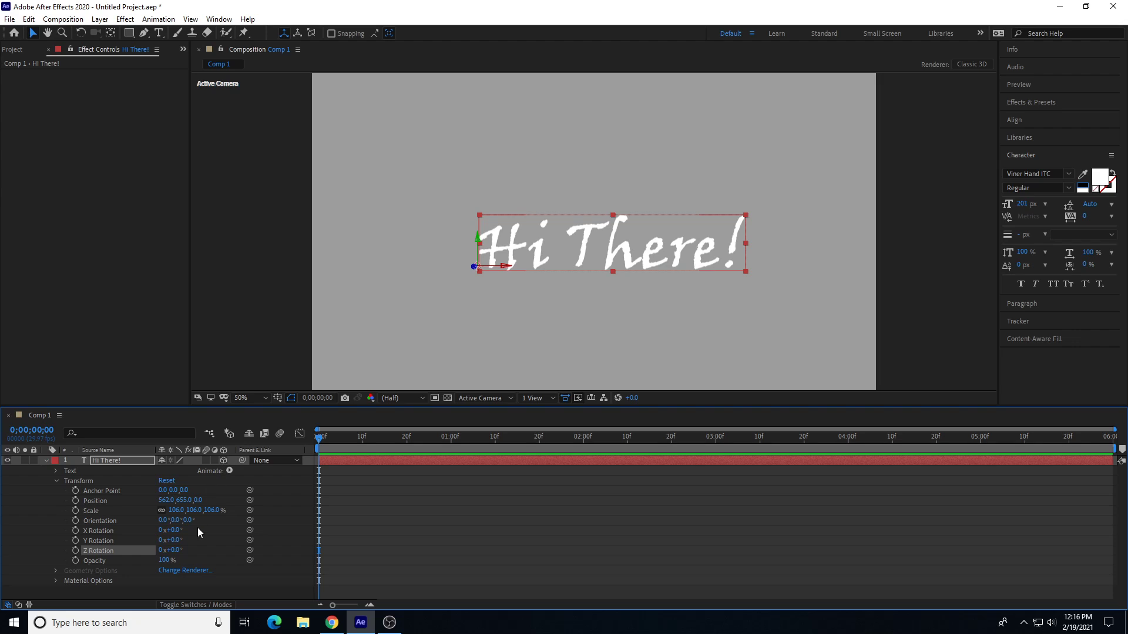
pyautogui.moveTo(164, 500); pyautogui.dragTo(129, 516)
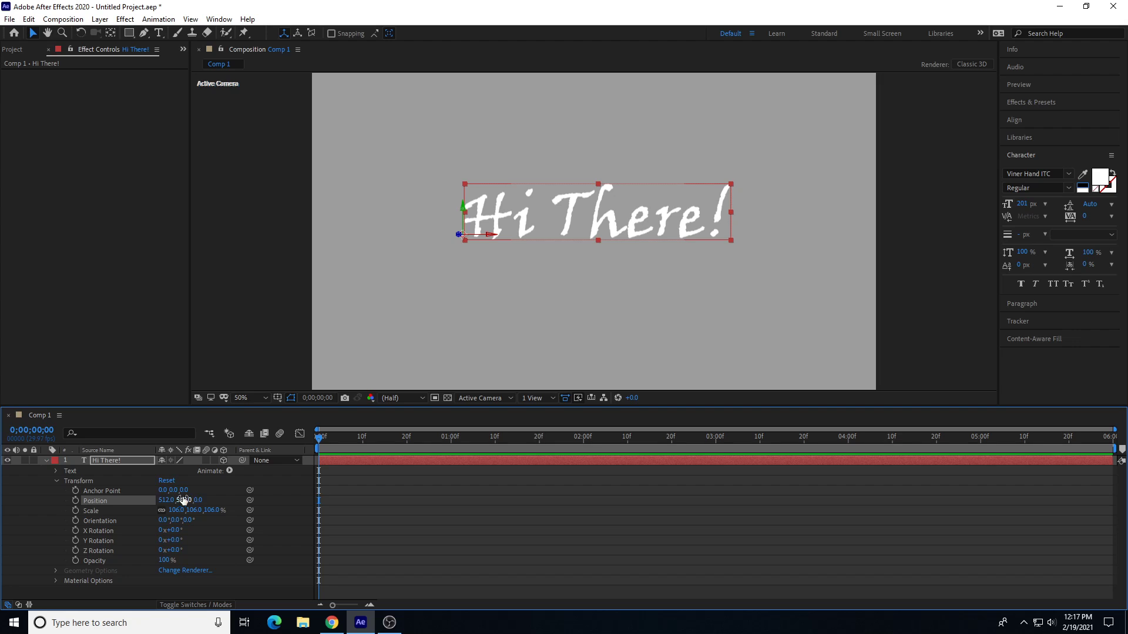
pyautogui.moveTo(198, 500)
pyautogui.mouseDown()
pyautogui.moveTo(358, 500)
pyautogui.moveTo(206, 502)
pyautogui.mouseUp()
pyautogui.click(204, 499)
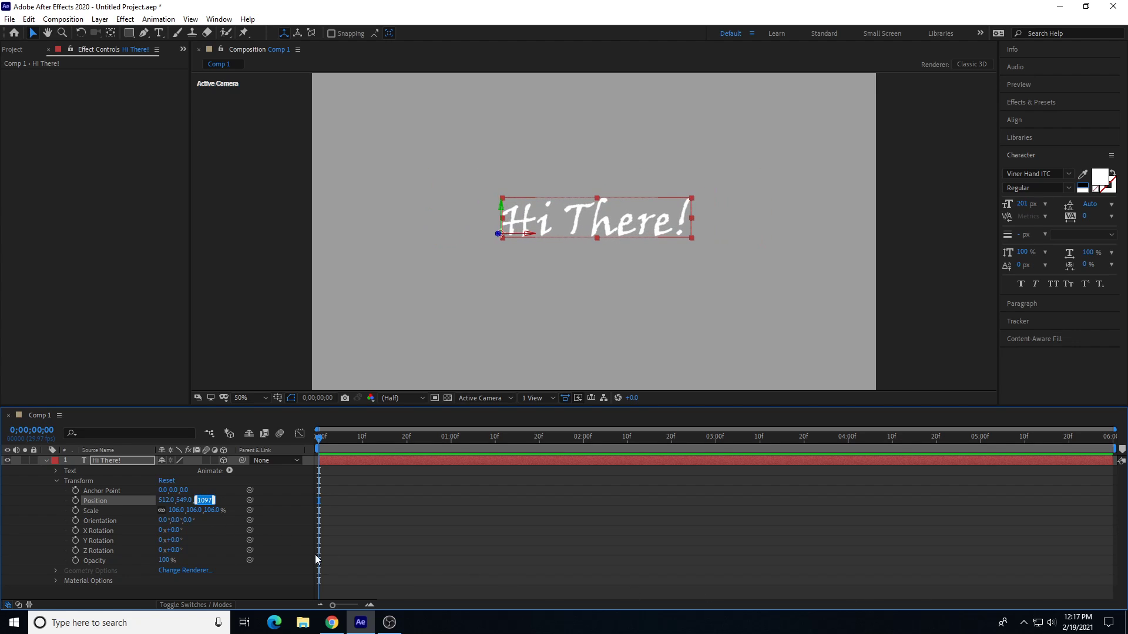
pyautogui.write('0')
pyautogui.press('Return')
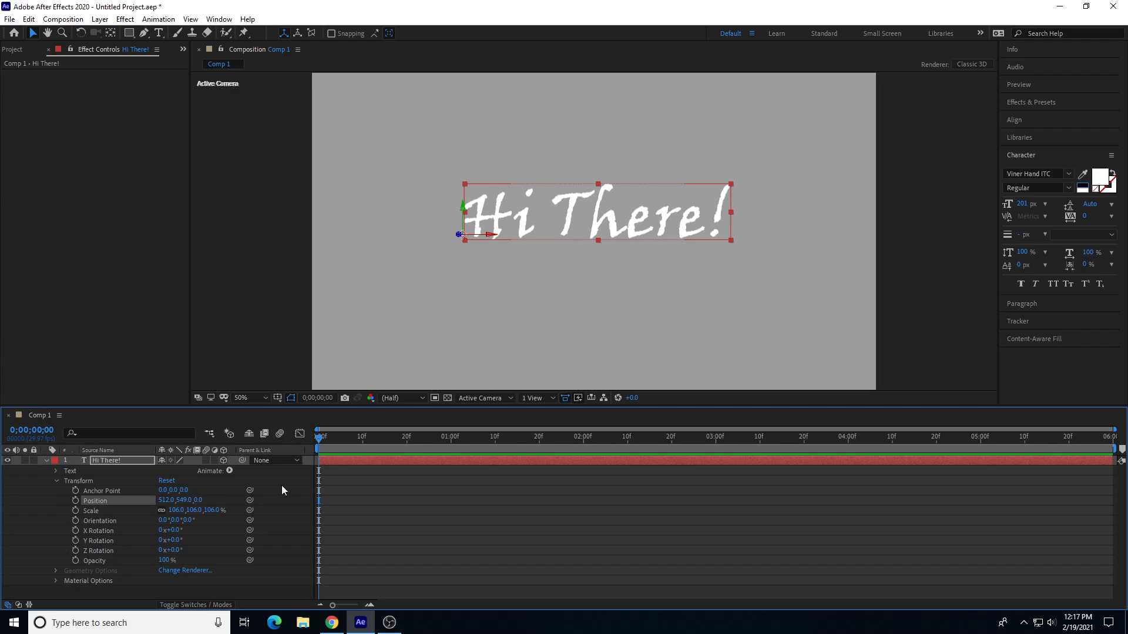
# Step: Try rotating the text layer around its X and Y axes and return both rotations to 0°
pyautogui.moveTo(170, 531); pyautogui.dragTo(207, 531)
pyautogui.click(176, 530)
pyautogui.write('0')
pyautogui.press('Return')
pyautogui.click(174, 540)
pyautogui.write('0')
pyautogui.press('Return')
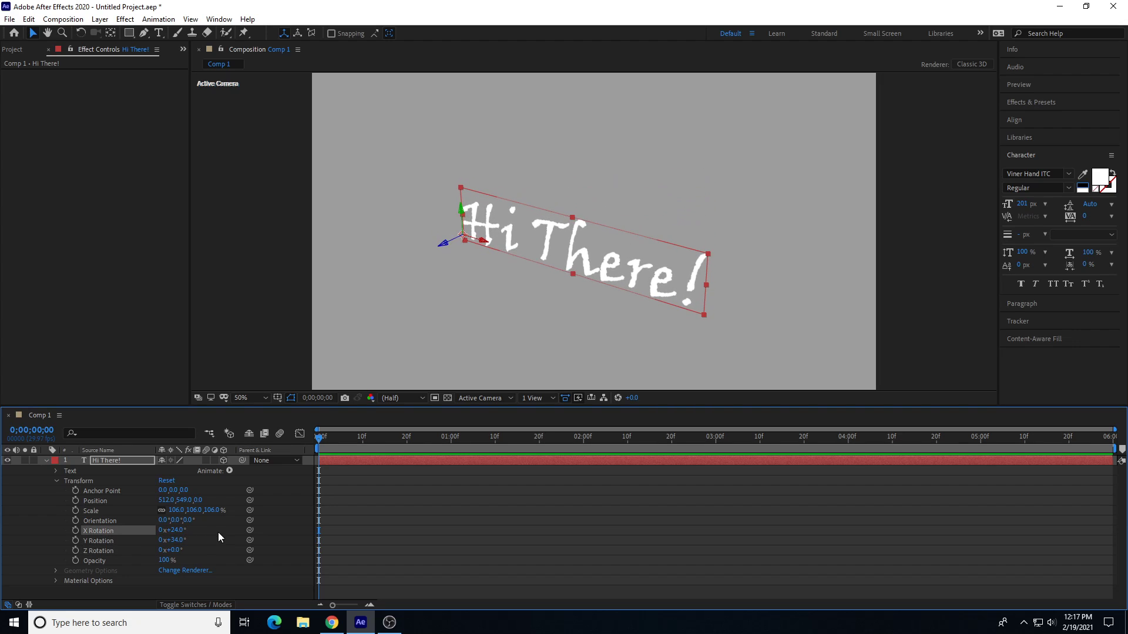
pyautogui.click(175, 530)
pyautogui.write('0')
pyautogui.press('Return')
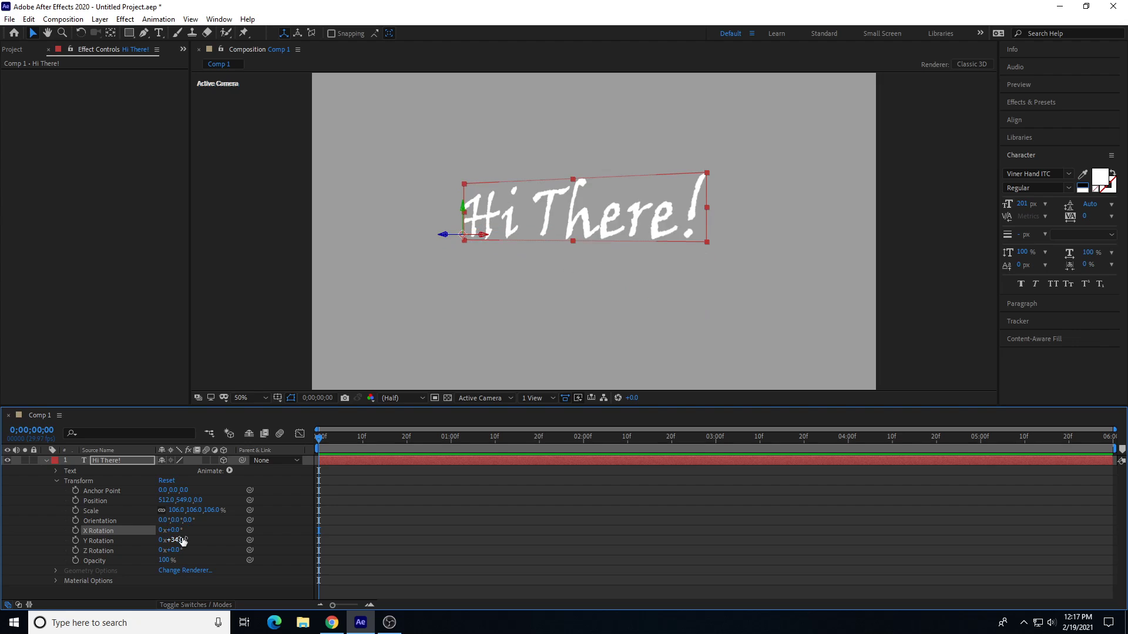
pyautogui.click(178, 540)
pyautogui.write('0')
pyautogui.press('Return')
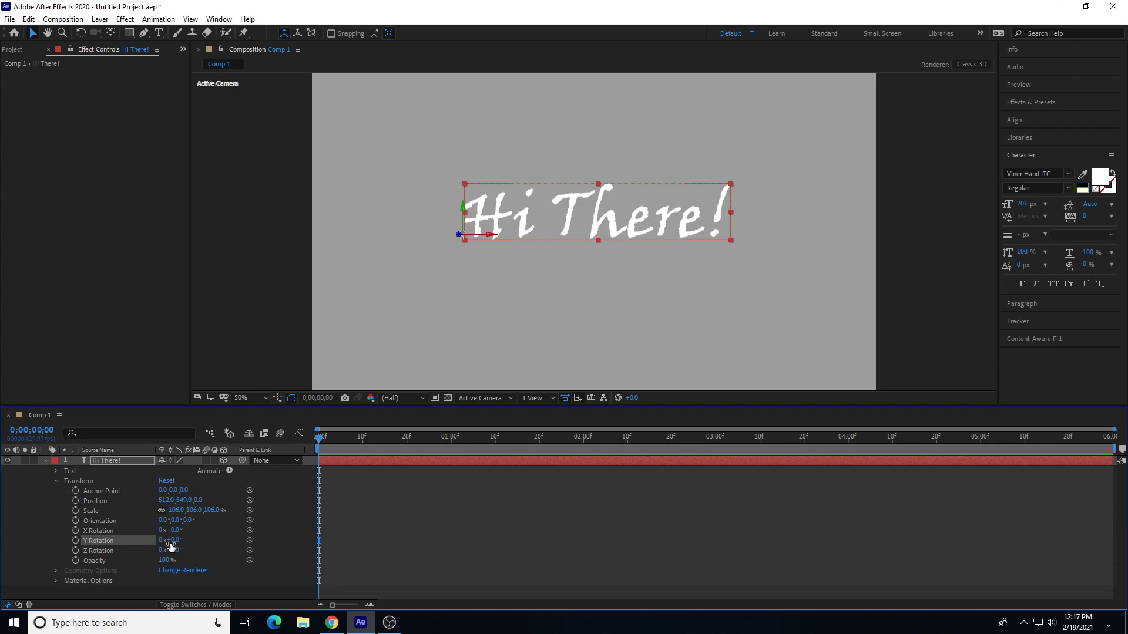
pyautogui.moveTo(177, 543); pyautogui.dragTo(194, 550)
pyautogui.hotkey('ctrl', 'z')
# Step: Set the text layer's Anchor Point to 2.0, 21.0, 0.0 and undo a small trial change of its Y Rotation
pyautogui.moveTo(163, 495); pyautogui.dragTo(184, 498)
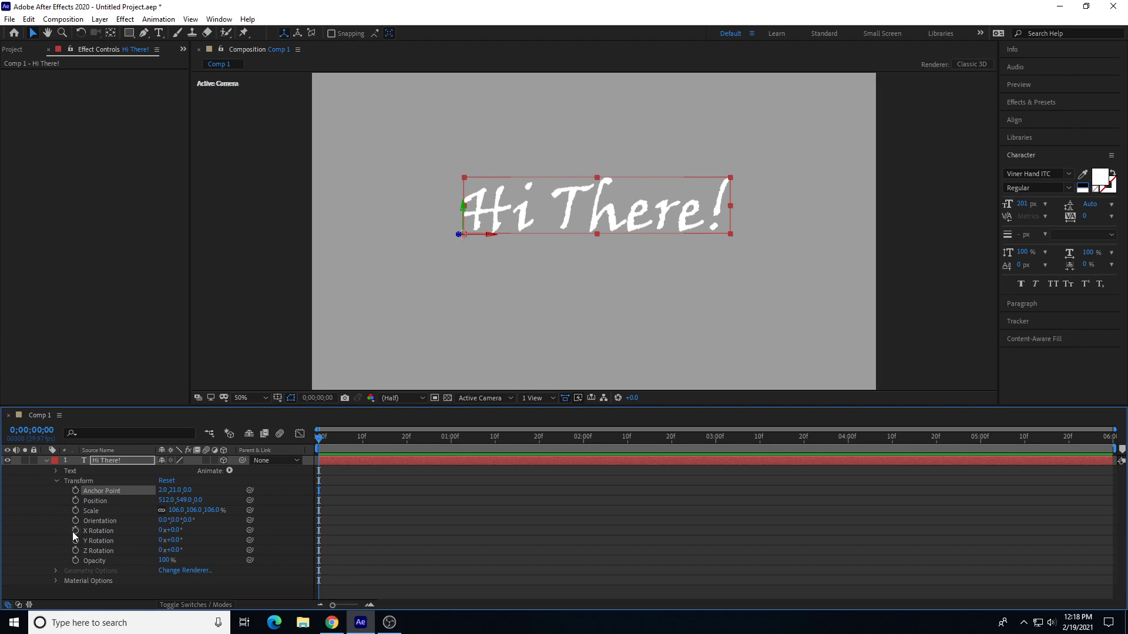
pyautogui.moveTo(177, 541); pyautogui.dragTo(183, 544)
pyautogui.hotkey('ctrl', 'z')
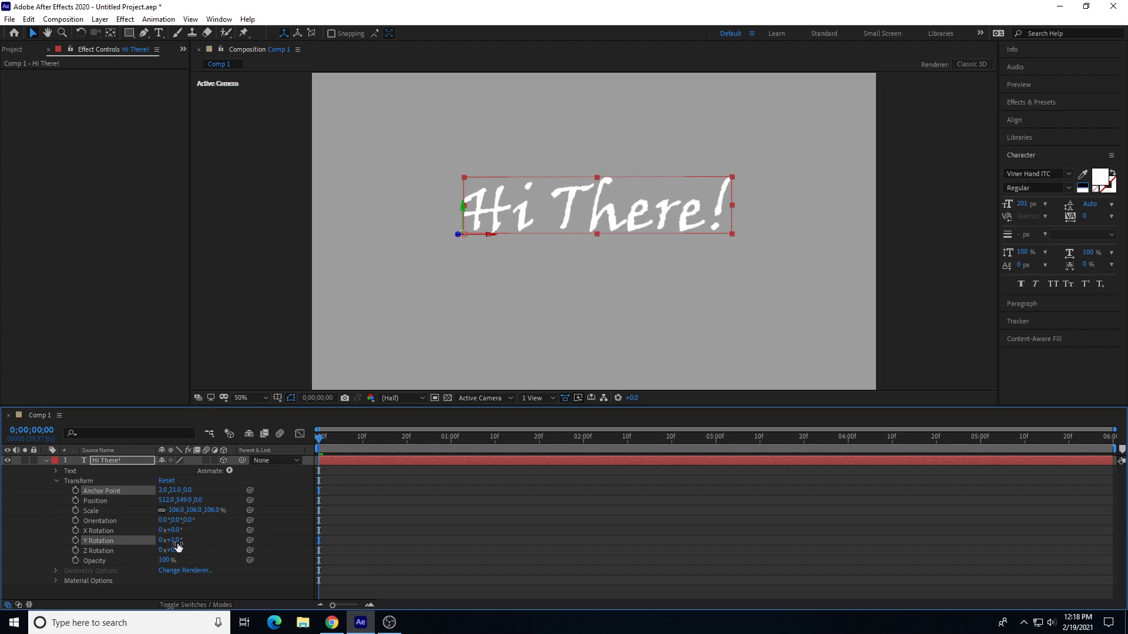
# Step: Keyframe the text layer's Y Rotation from 0° at 0;00;00;00 to one full turn at 0;00;02;00
pyautogui.click(76, 540)
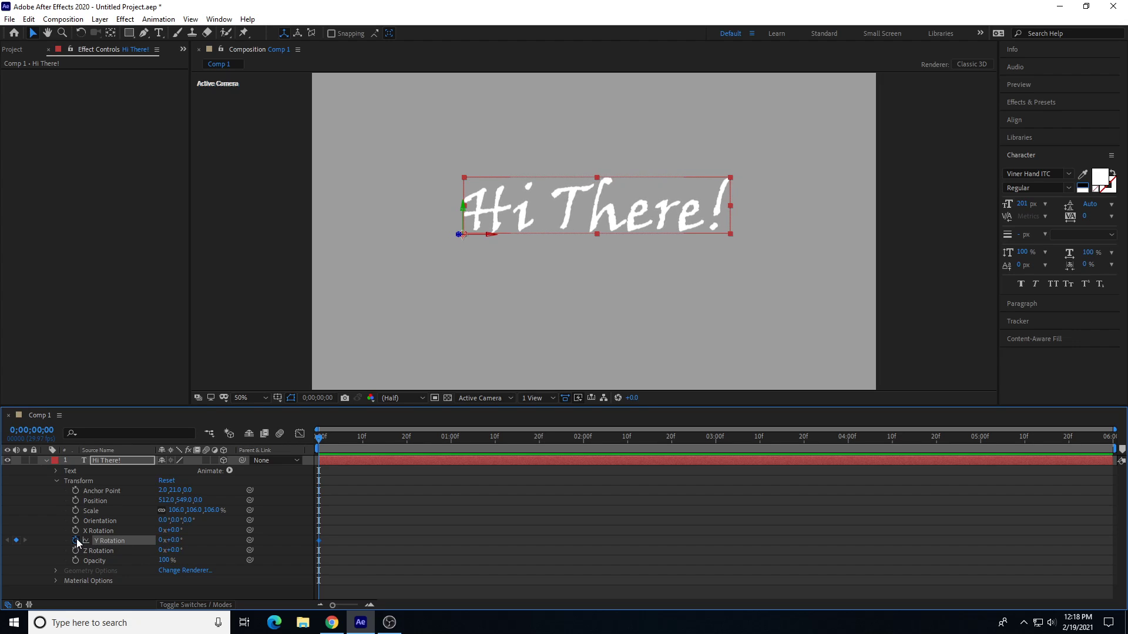
pyautogui.moveTo(318, 439); pyautogui.dragTo(583, 438)
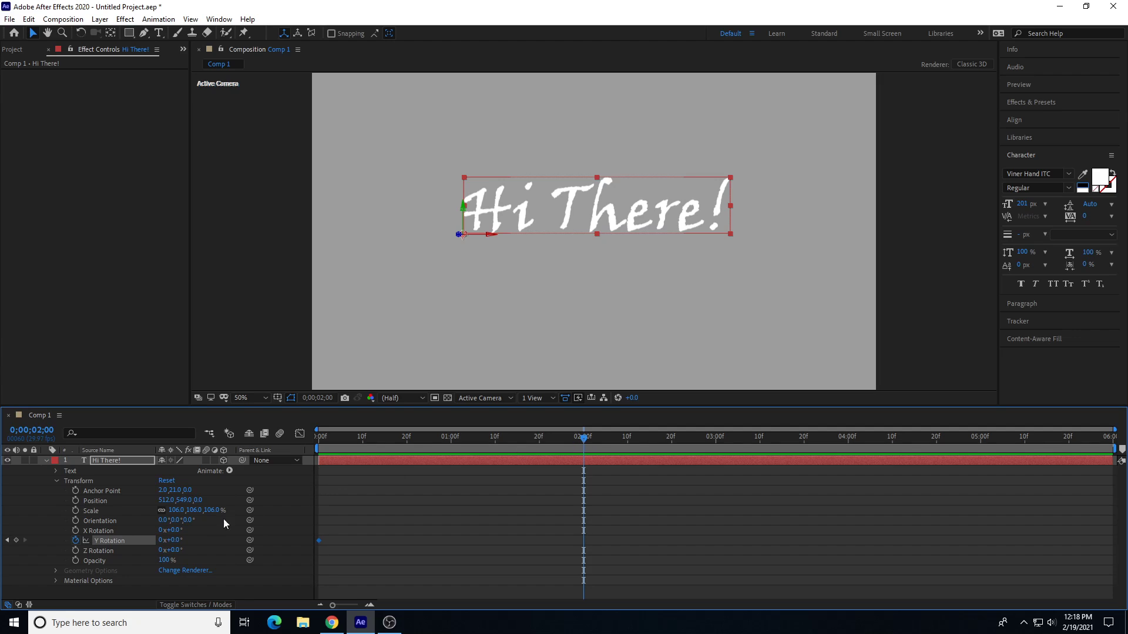
pyautogui.click(160, 539)
pyautogui.write('1')
pyautogui.press('Return')
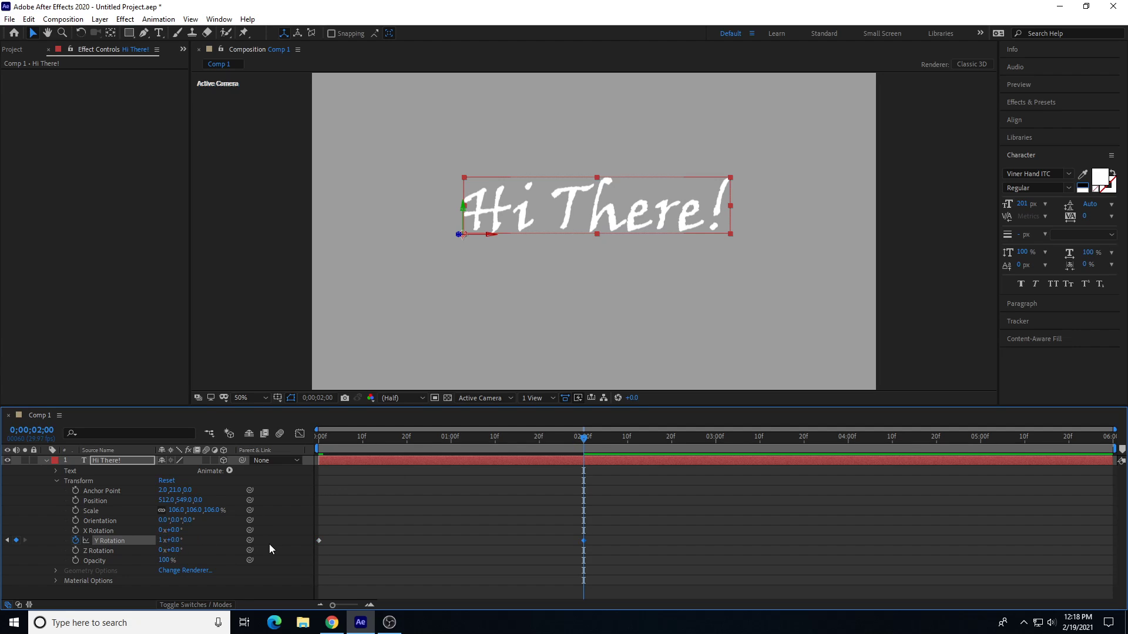
# Step: Keyframe the text layer's X Rotation from 0° at 0;00;02;18 to one full turn at 0;00;04;00
pyautogui.moveTo(511, 439); pyautogui.dragTo(663, 502)
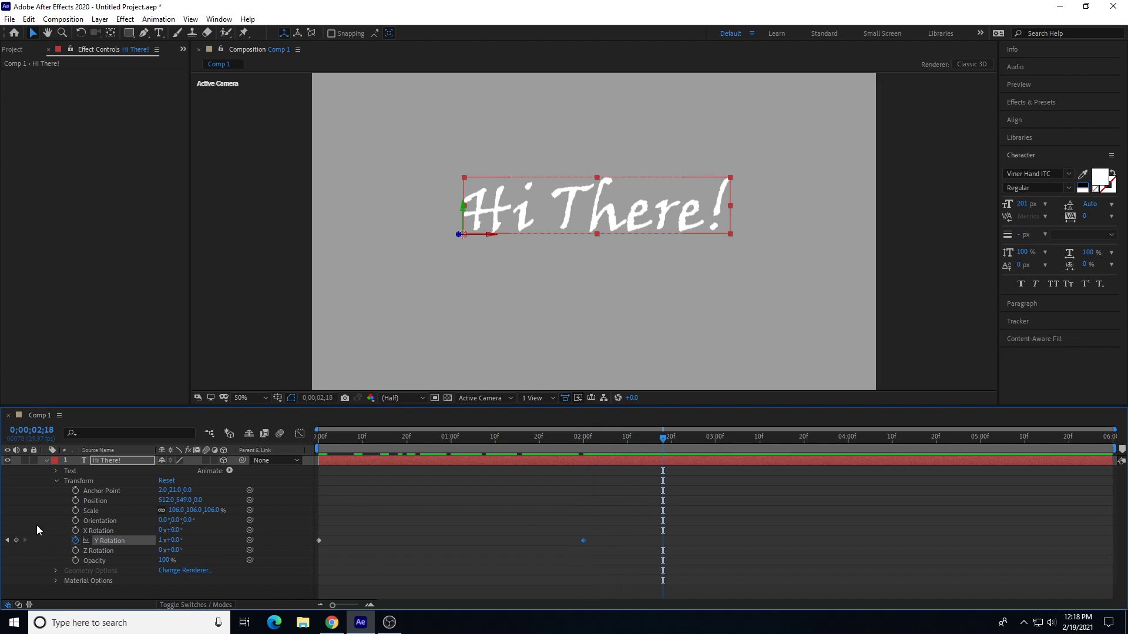
pyautogui.click(75, 531)
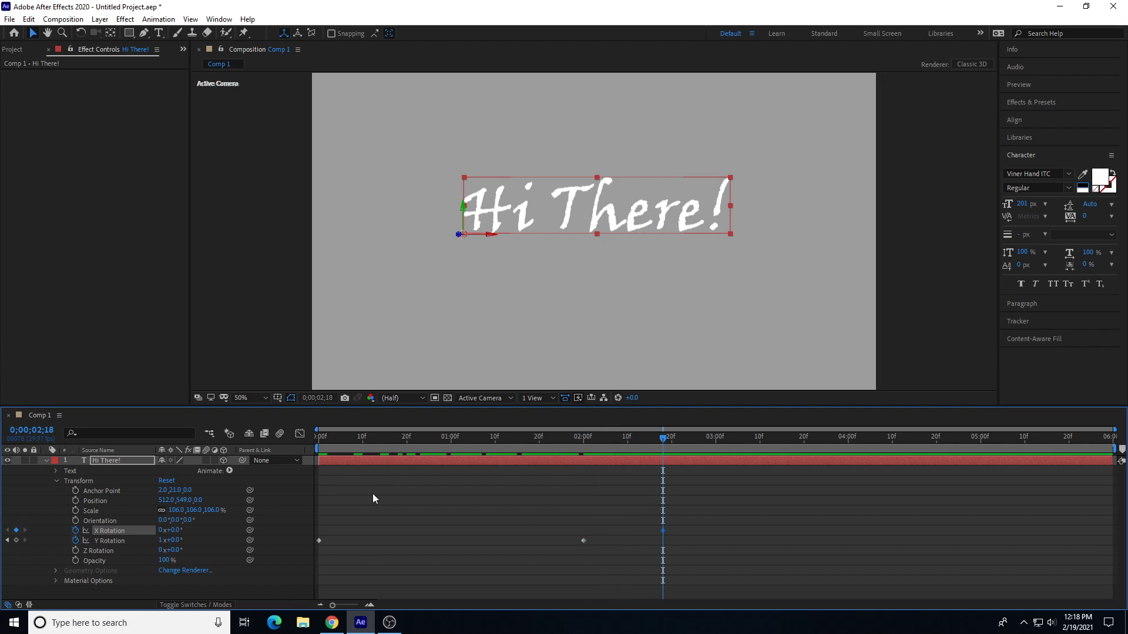
pyautogui.moveTo(659, 440); pyautogui.dragTo(848, 441)
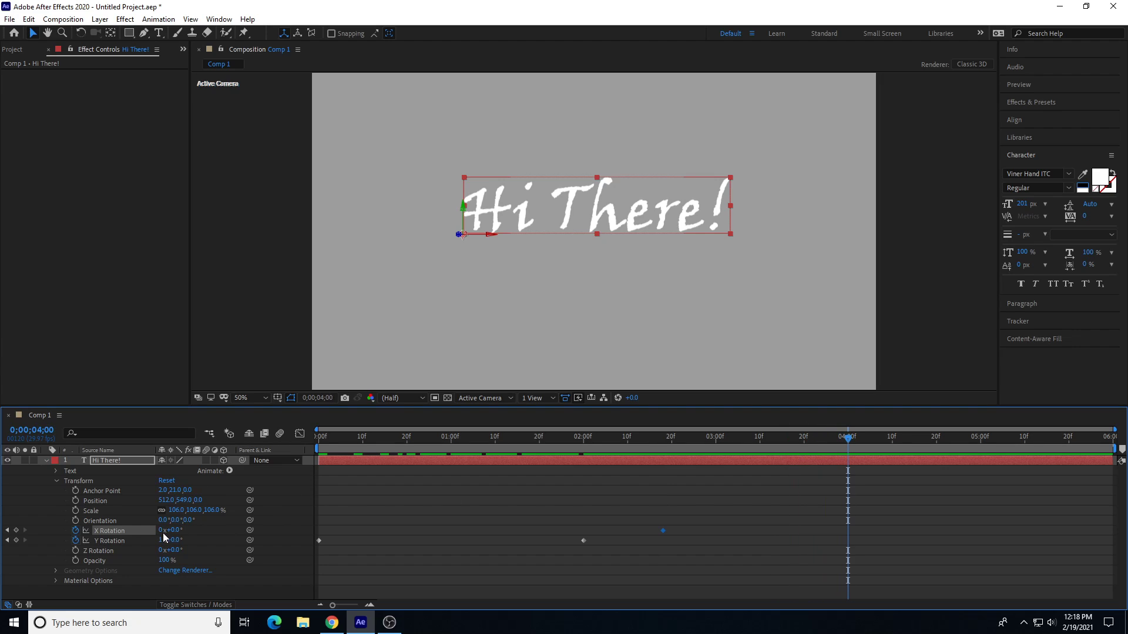
pyautogui.click(161, 534)
pyautogui.click(162, 532)
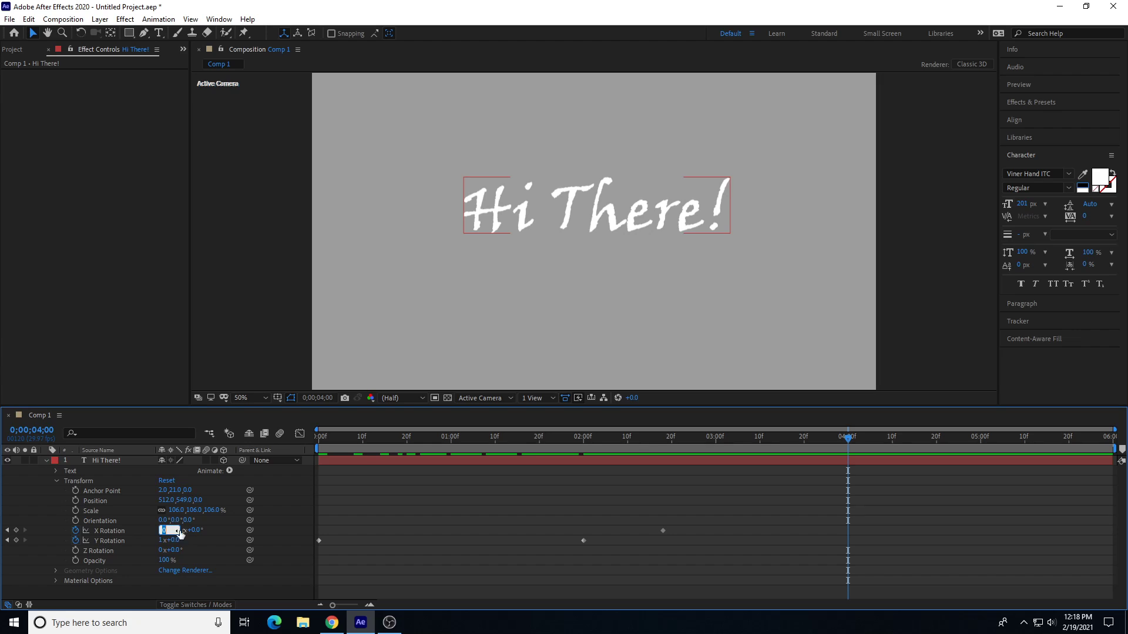
pyautogui.write('1')
pyautogui.press('Return')
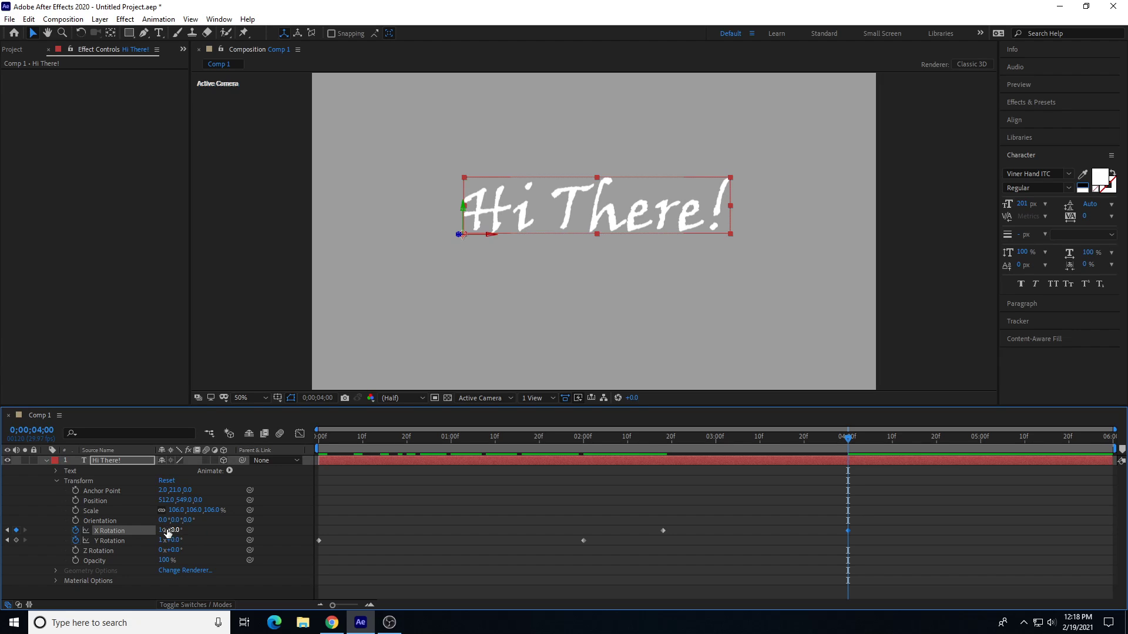
# Step: Scrub through the text's rotation animation, return to the start of the composition and collapse the layer
pyautogui.moveTo(619, 438); pyautogui.dragTo(785, 562)
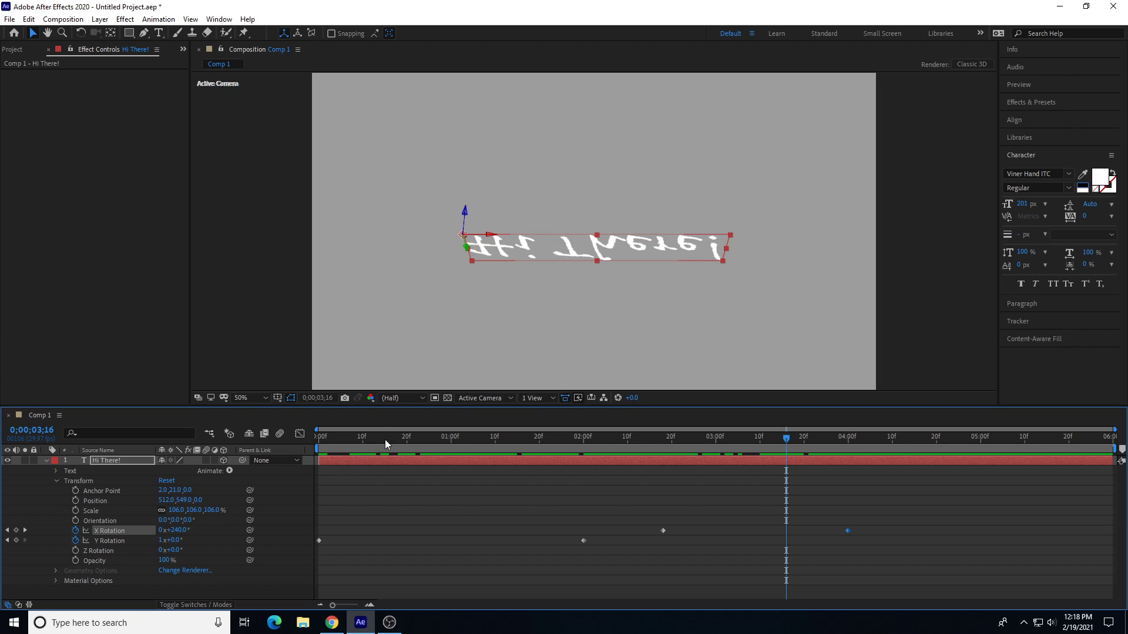
pyautogui.moveTo(385, 440); pyautogui.dragTo(305, 449)
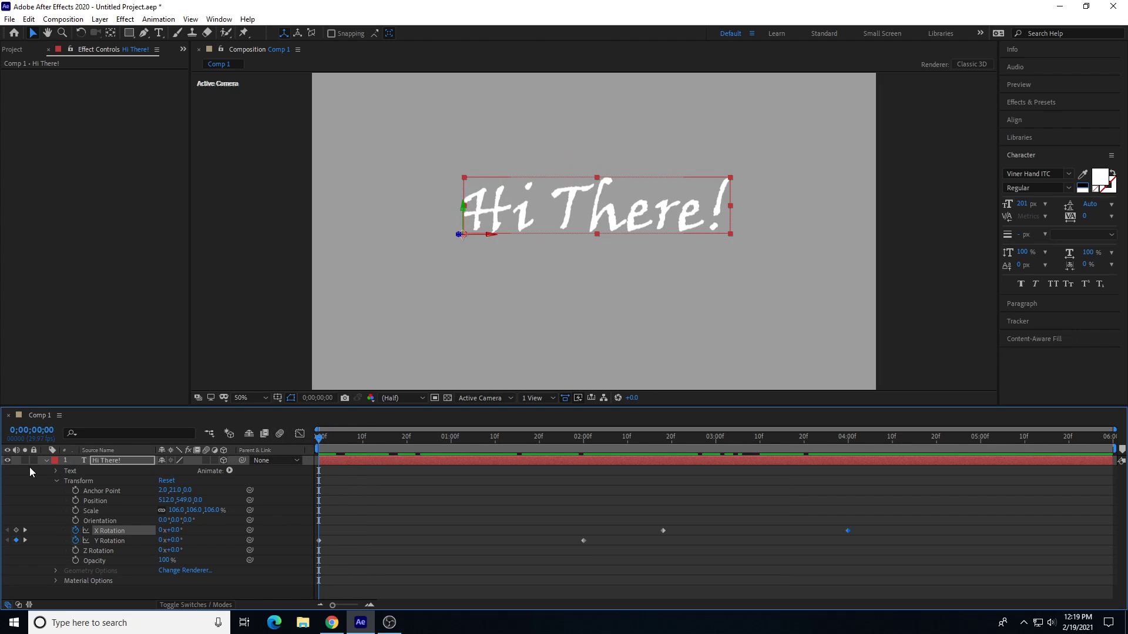
pyautogui.click(46, 461)
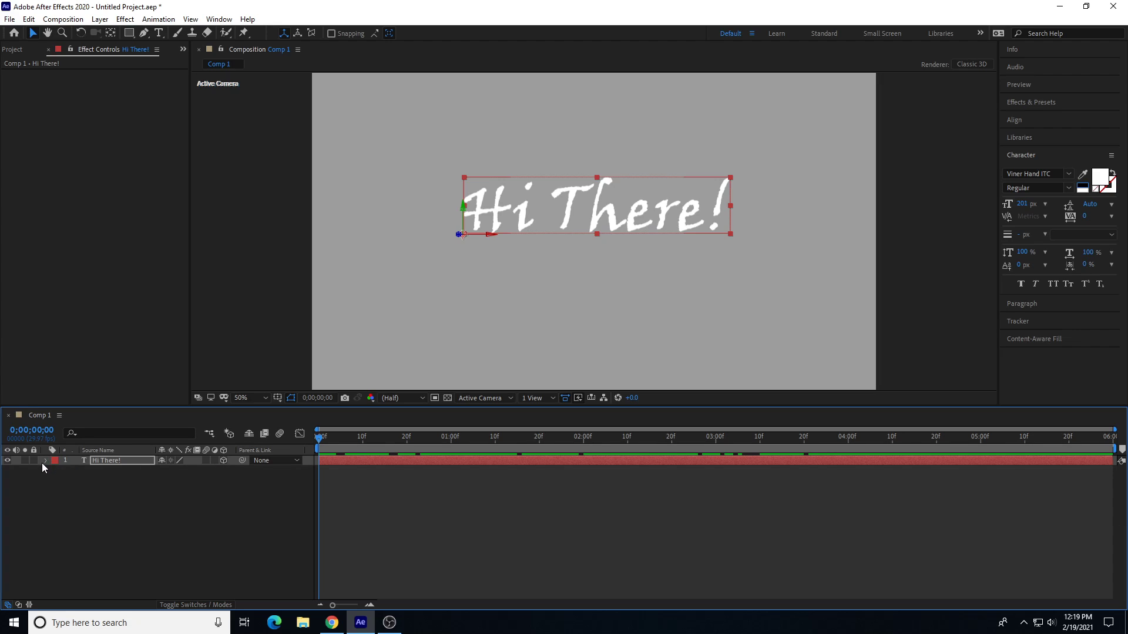
pyautogui.press('Return')
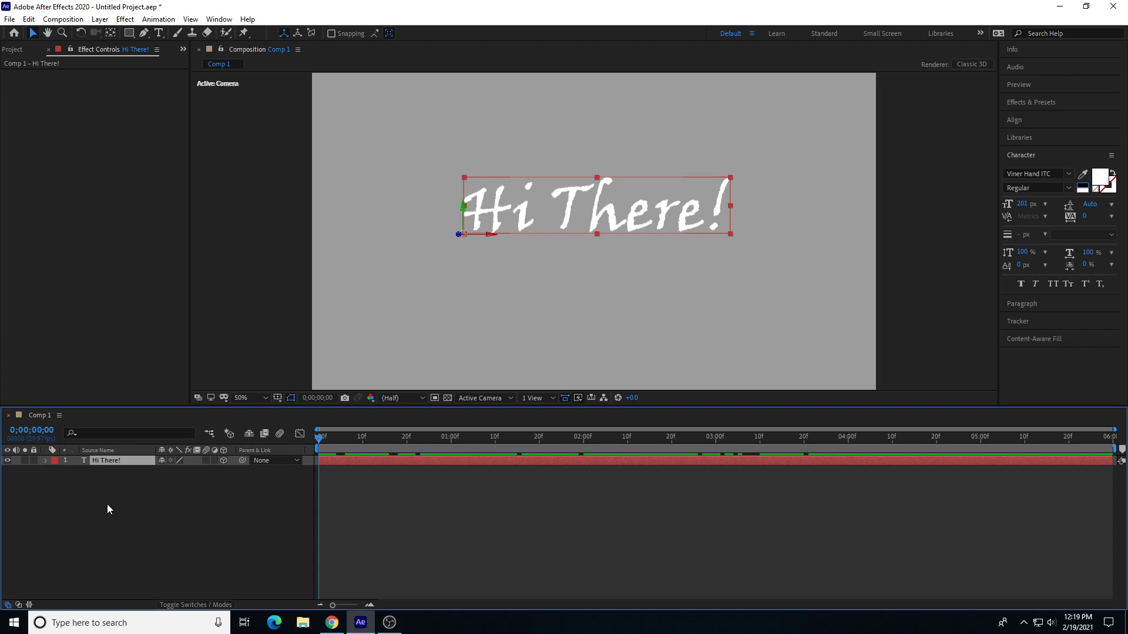
# Step: Add a two-node camera layer with the 50mm preset to the composition
pyautogui.click(101, 20)
pyautogui.moveTo(121, 34)
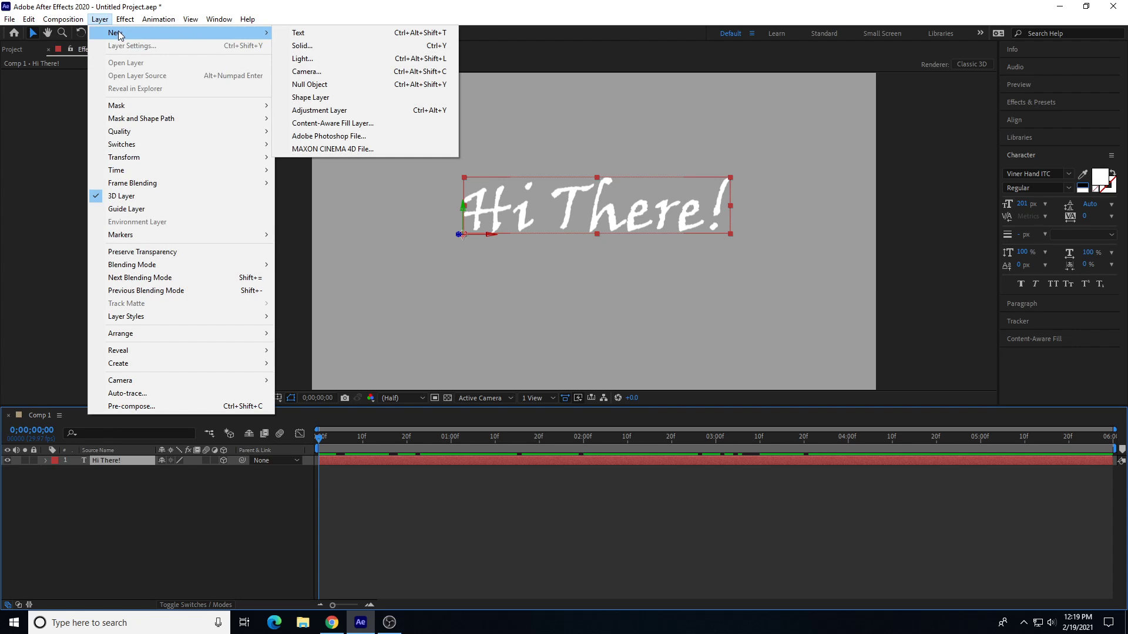
pyautogui.click(307, 72)
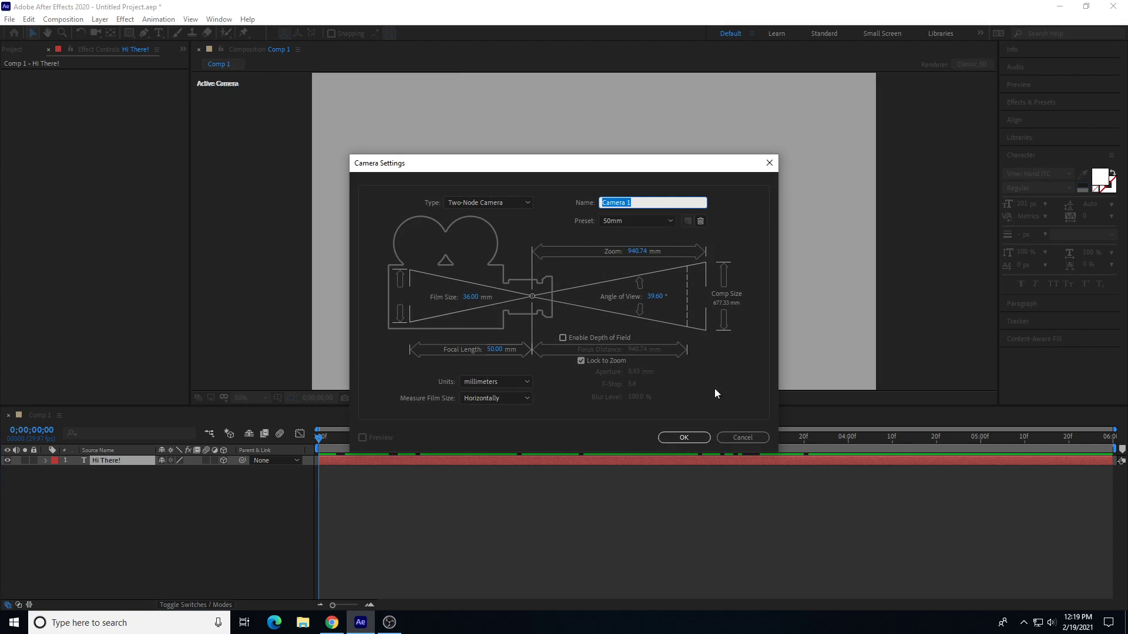
pyautogui.click(670, 437)
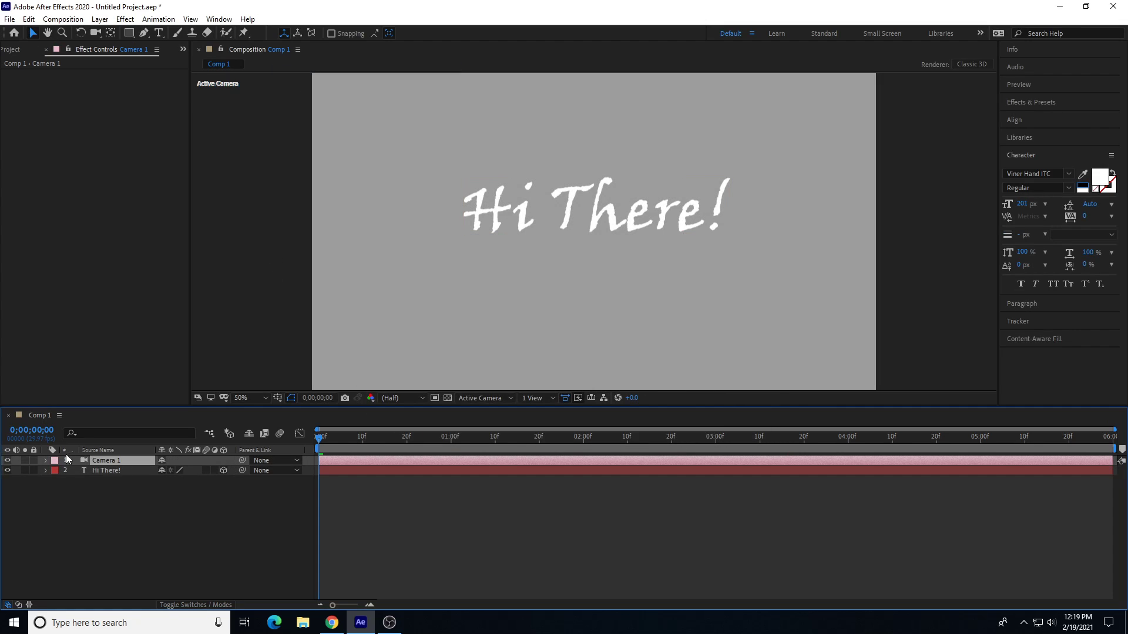
# Step: Examine the camera layer's Transform properties and Camera Options, and collapse both groups
pyautogui.click(45, 460)
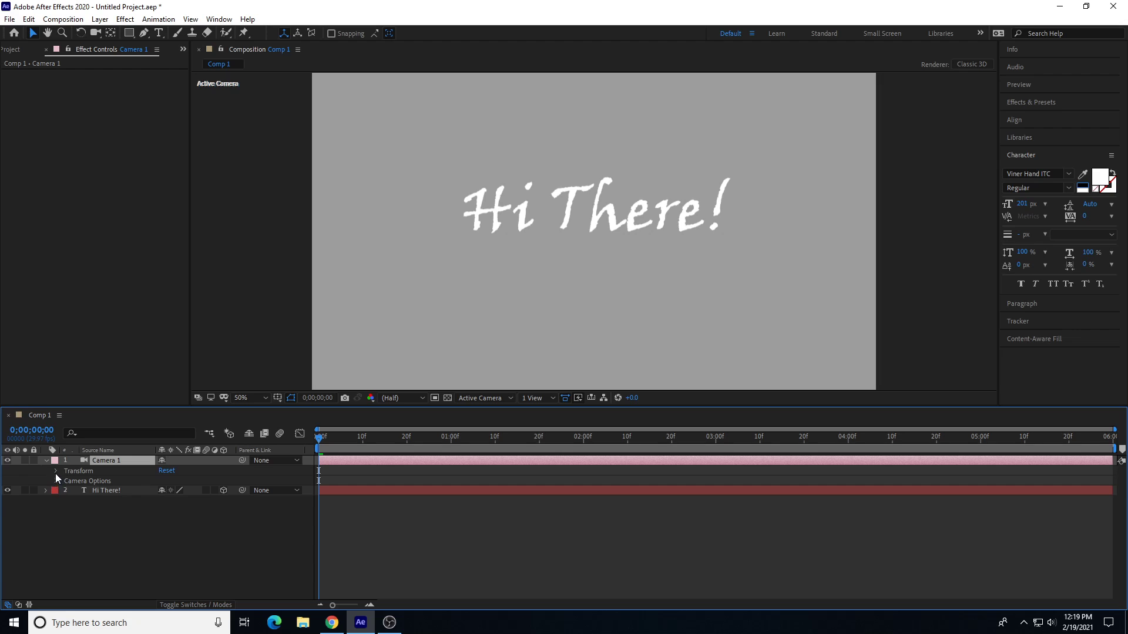
pyautogui.click(57, 471)
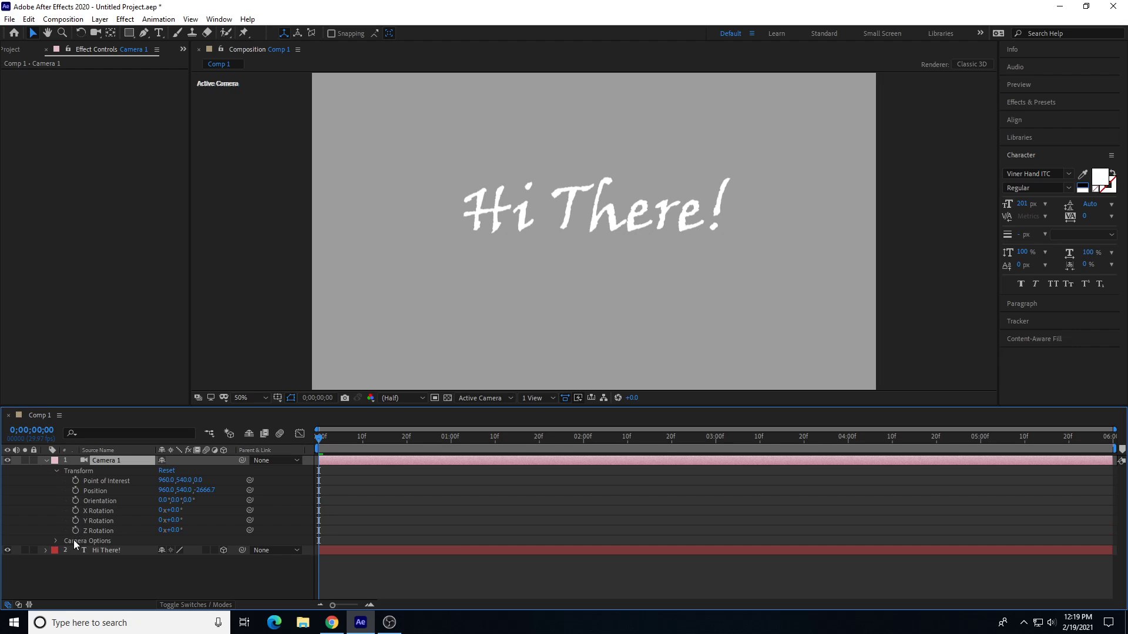
pyautogui.click(56, 541)
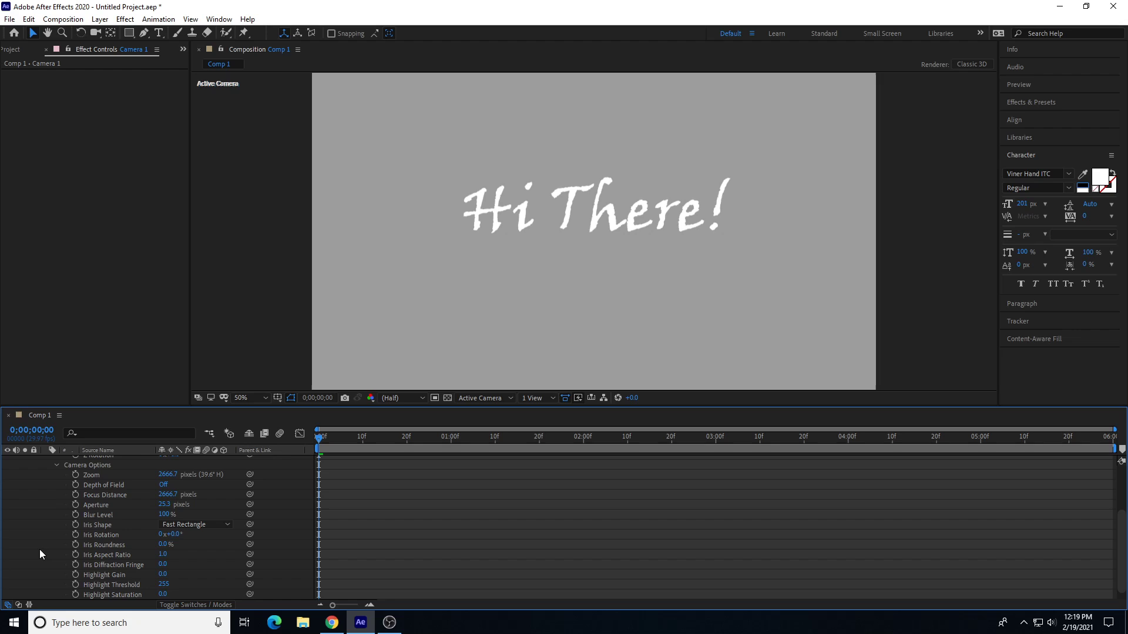
pyautogui.scroll(3, 60, 513)
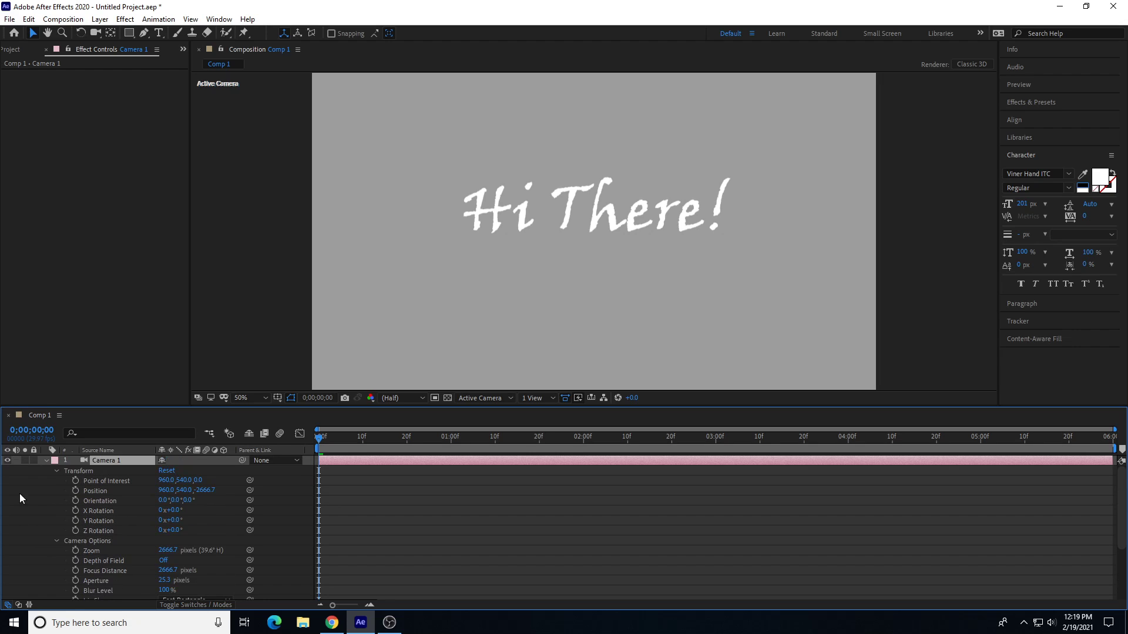
pyautogui.click(56, 471)
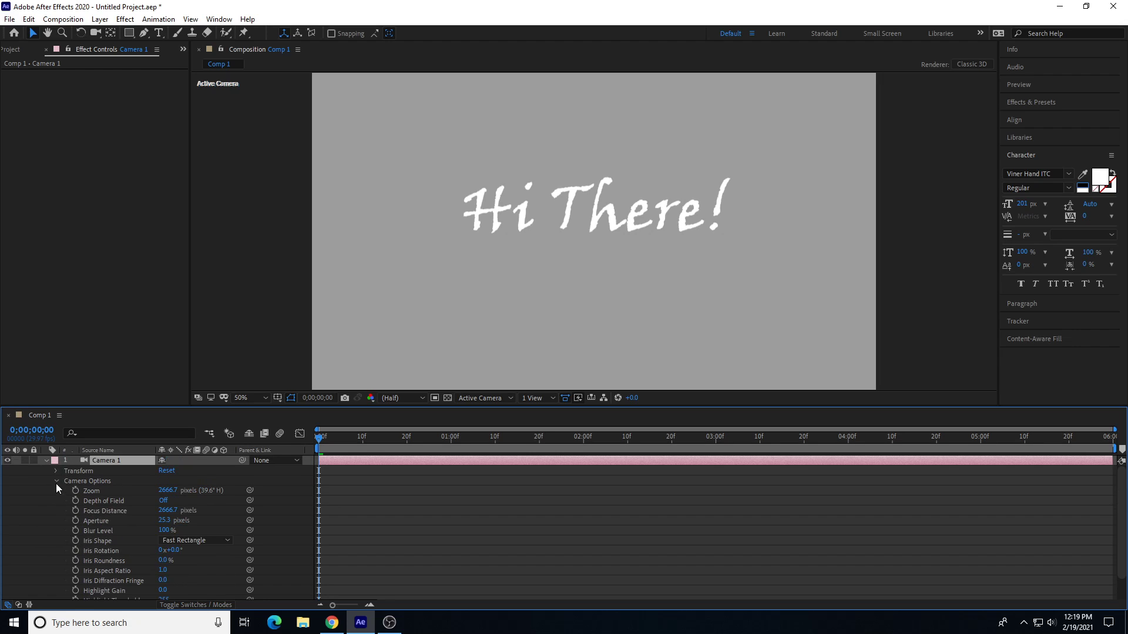
pyautogui.click(57, 481)
# Step: Duplicate the "Hi There!" text layer and delete all X and Y Rotation keyframes from the duplicate
pyautogui.click(104, 491)
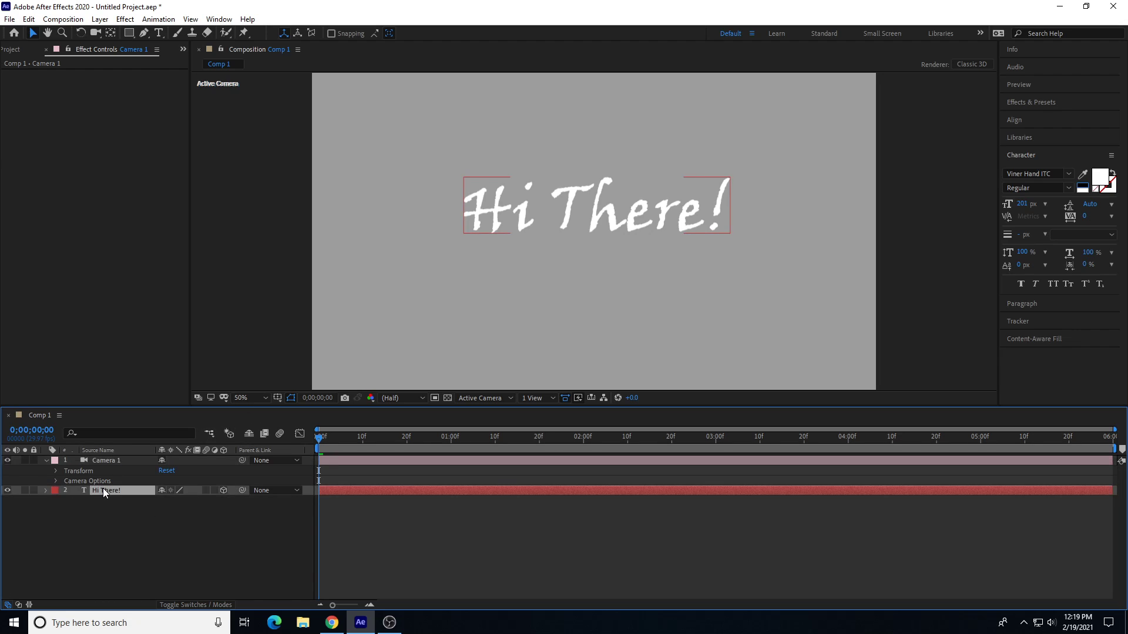
pyautogui.hotkey('ctrl', 'd')
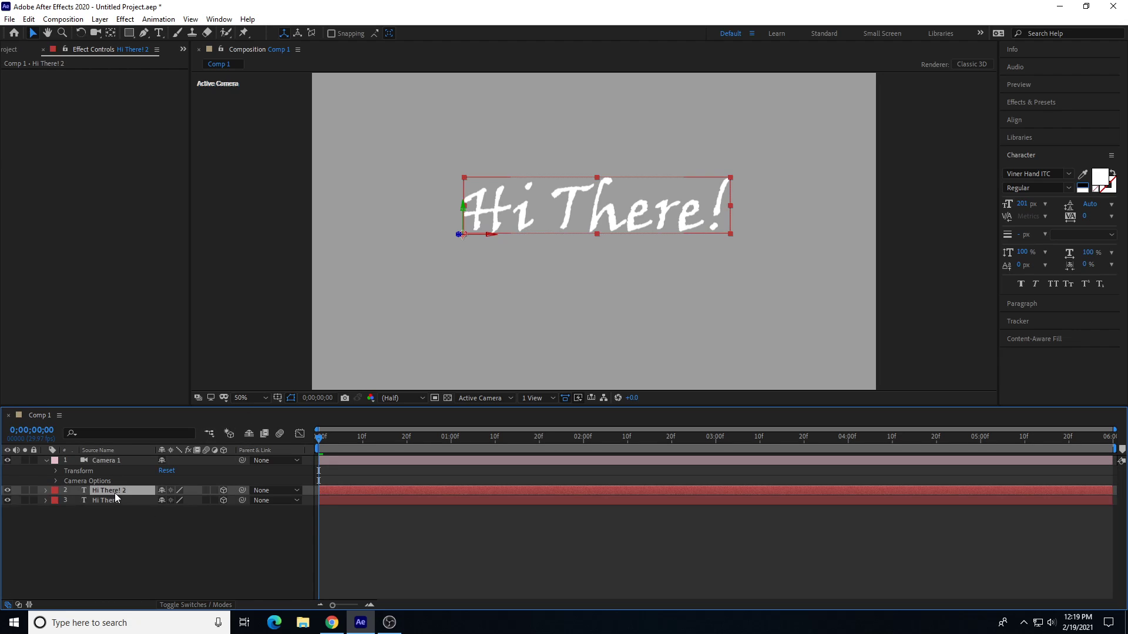
pyautogui.click(46, 491)
pyautogui.moveTo(873, 501); pyautogui.dragTo(502, 526)
pyautogui.click(56, 510)
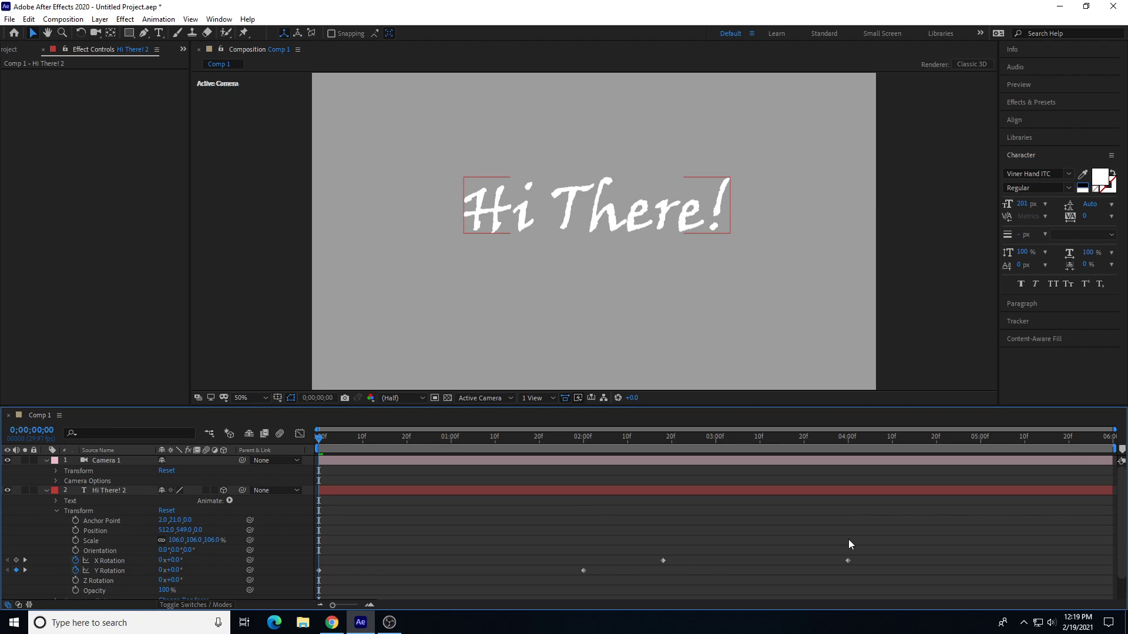
pyautogui.moveTo(887, 526); pyautogui.dragTo(323, 616)
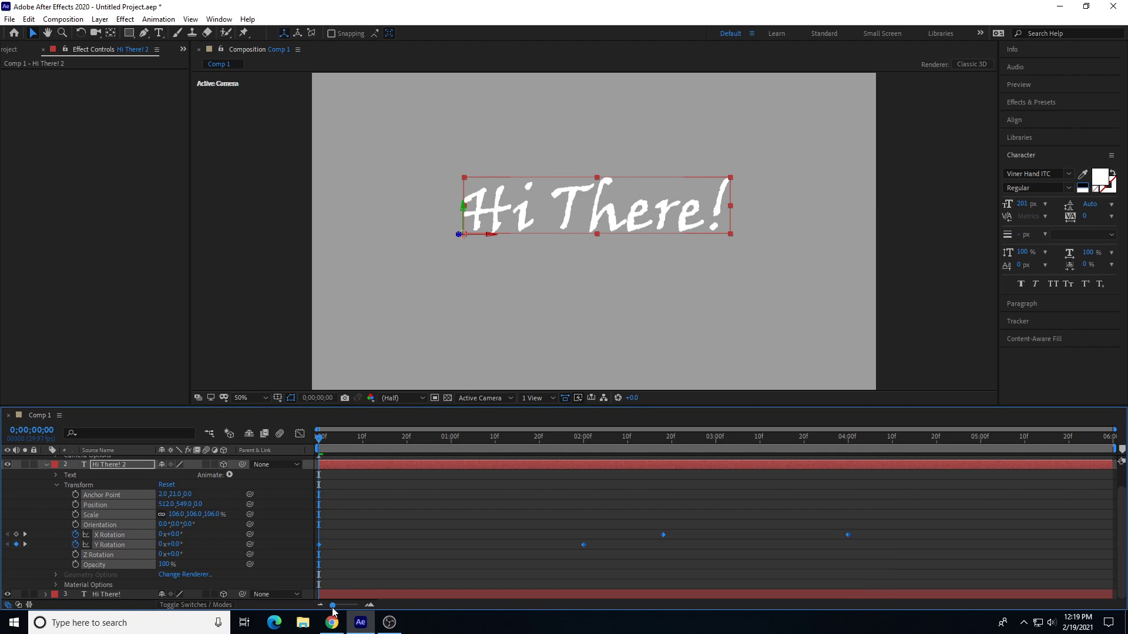
pyautogui.press('Delete')
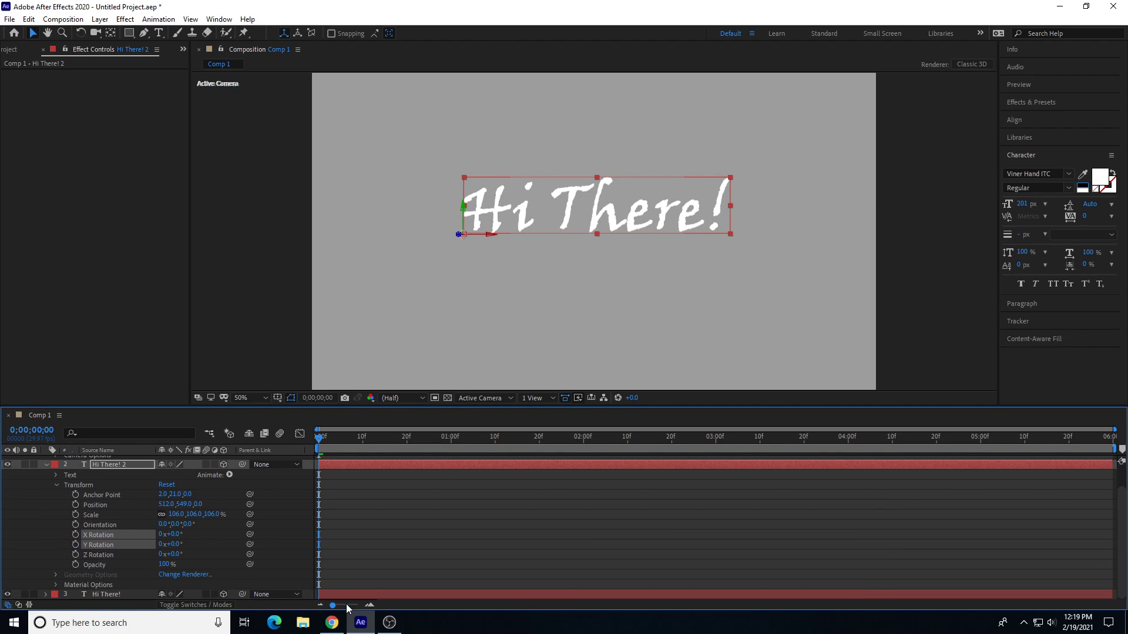
# Step: Collapse the duplicate's Transform group and delete all X and Y Rotation keyframes from the original "Hi There!" layer
pyautogui.click(56, 485)
pyautogui.click(46, 539)
pyautogui.click(55, 549)
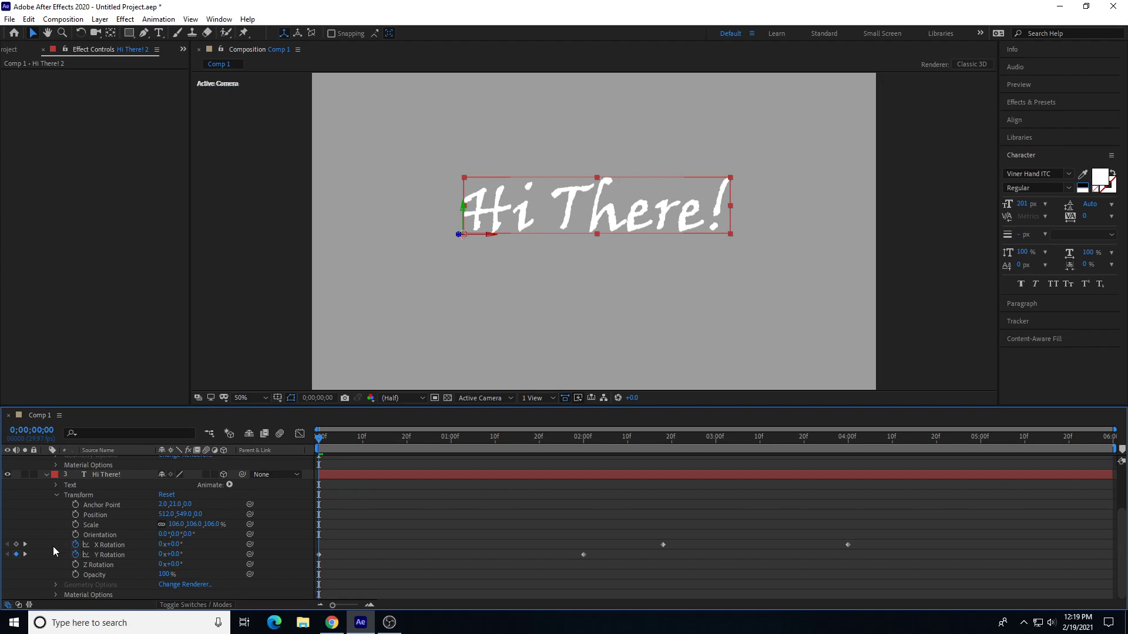
pyautogui.moveTo(884, 504); pyautogui.dragTo(282, 576)
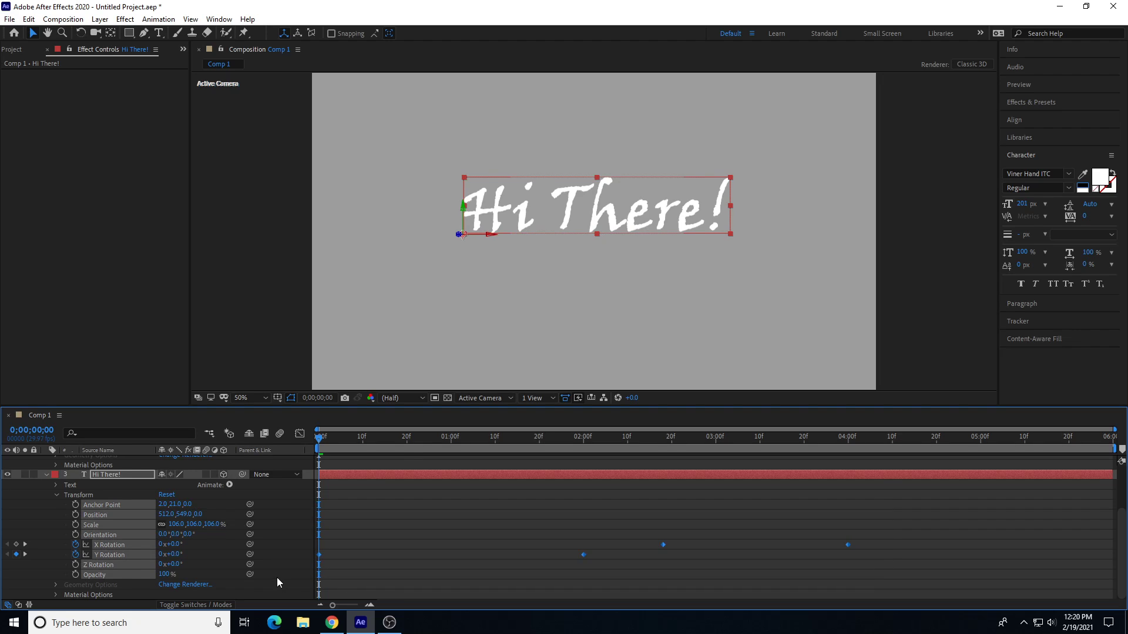
pyautogui.press('Delete')
# Step: Separate the two texts, moving the original "Hi There!" to about 178, 729 and the duplicate up to its right
pyautogui.scroll(3, 205, 546)
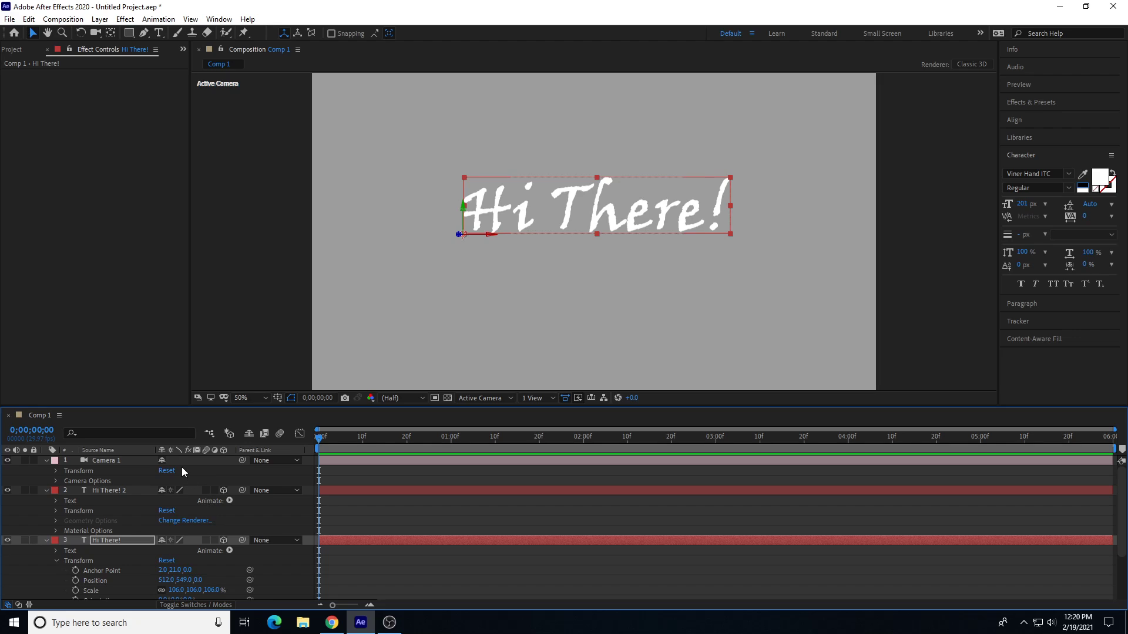
pyautogui.click(112, 462)
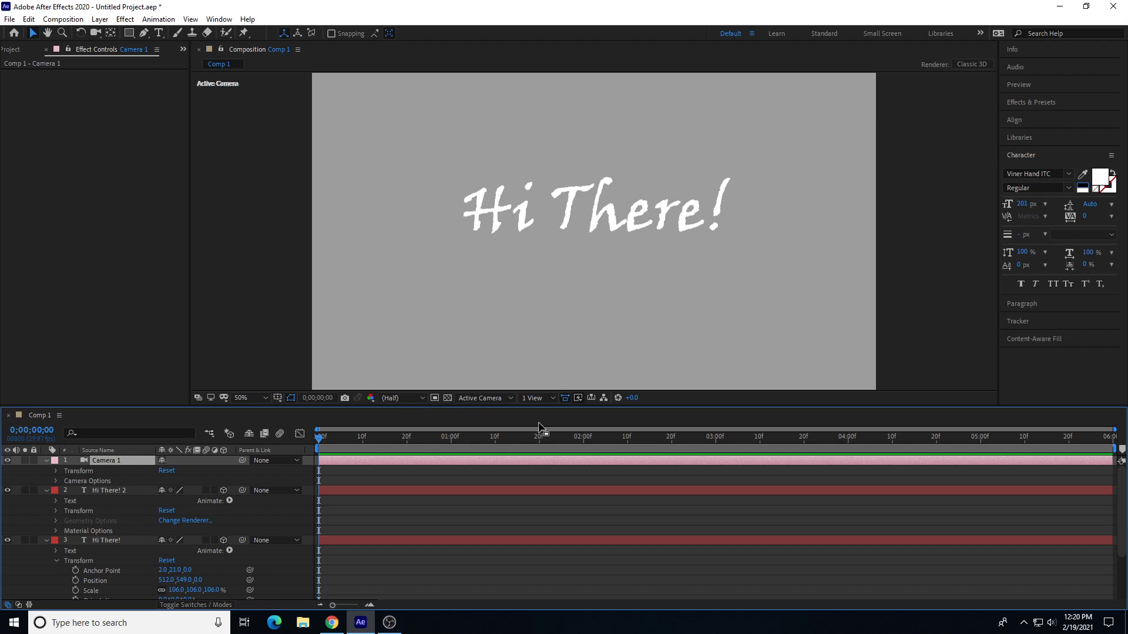
pyautogui.click(106, 540)
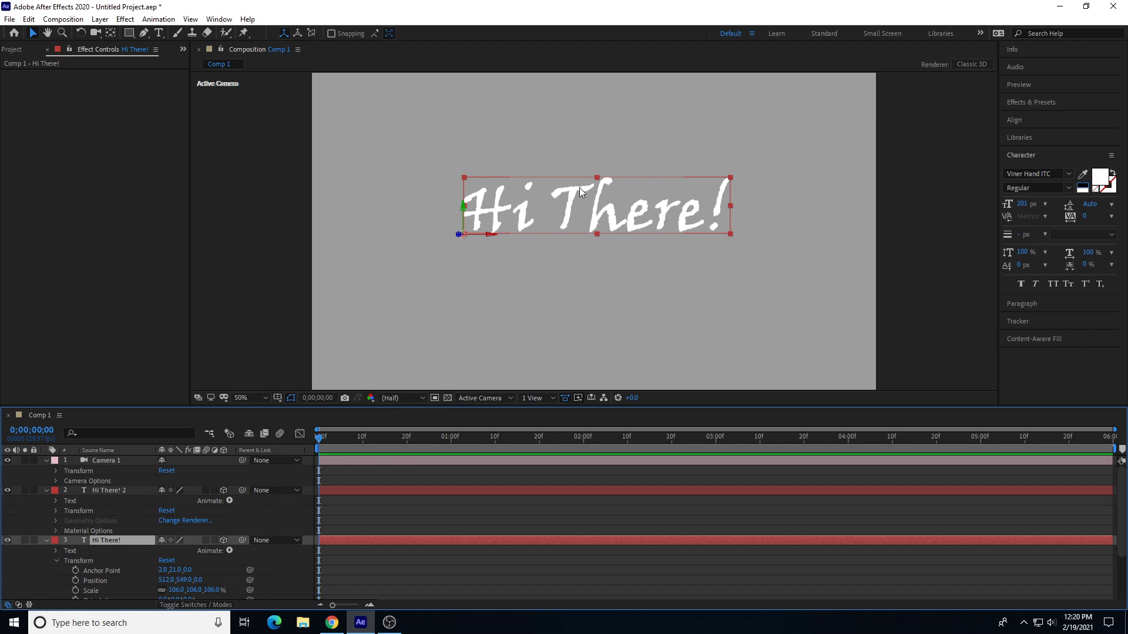
pyautogui.moveTo(579, 188); pyautogui.dragTo(473, 284)
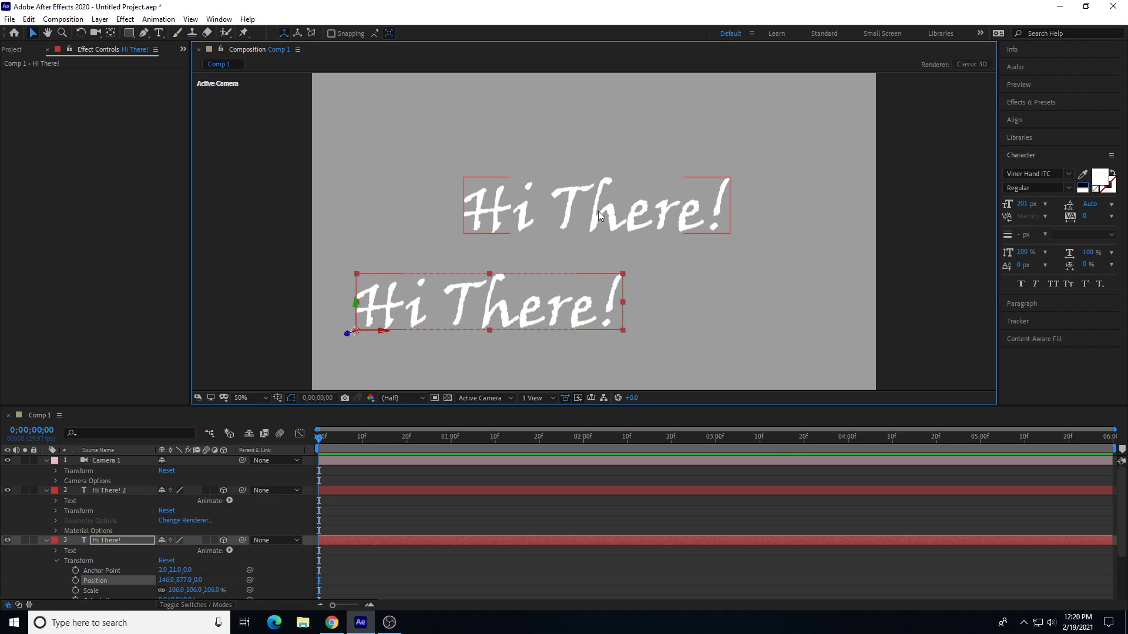
pyautogui.moveTo(598, 210); pyautogui.dragTo(679, 205)
pyautogui.moveTo(503, 307); pyautogui.dragTo(513, 263)
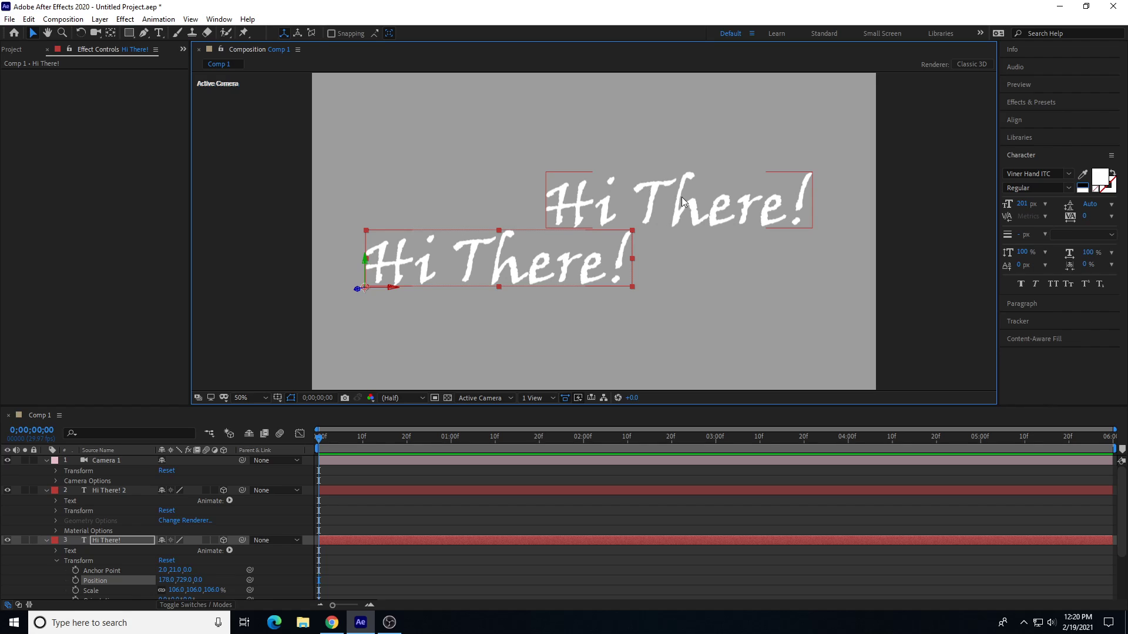
pyautogui.click(681, 197)
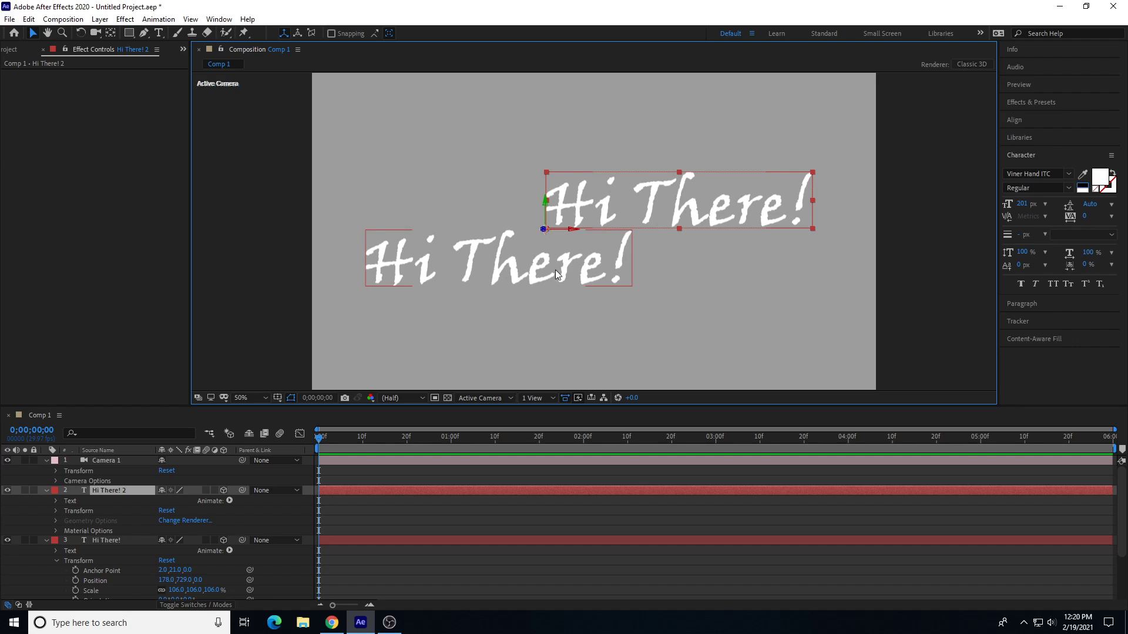
# Step: Push the "Hi There! 2" layer back along Z, away from the camera, in the Top view and return to the Active Camera view
pyautogui.click(500, 398)
pyautogui.click(499, 398)
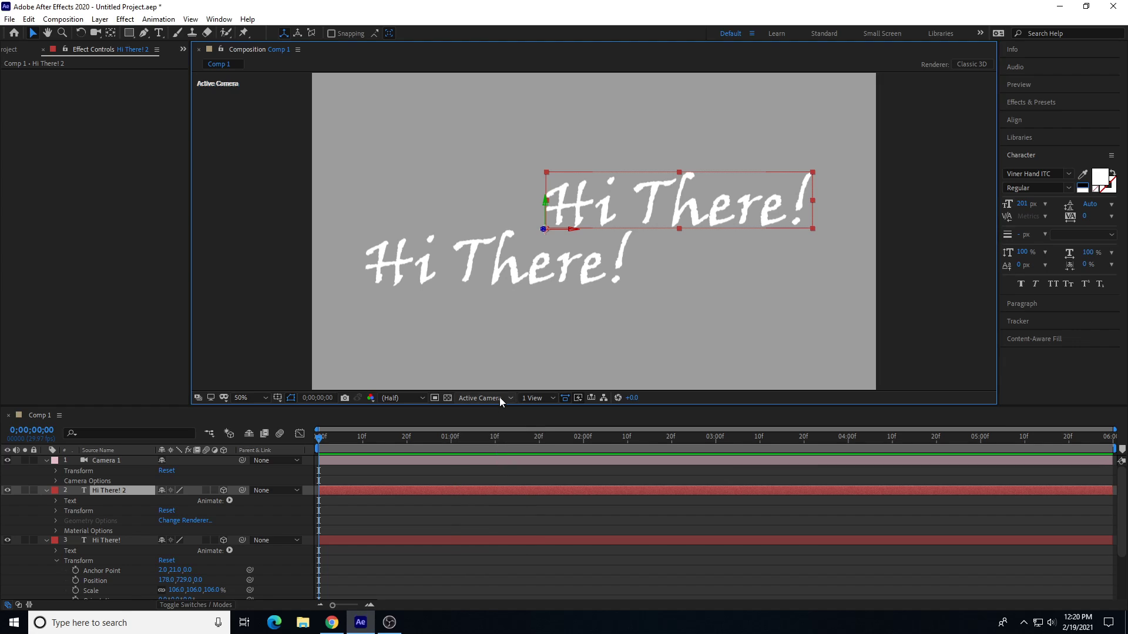
pyautogui.click(501, 399)
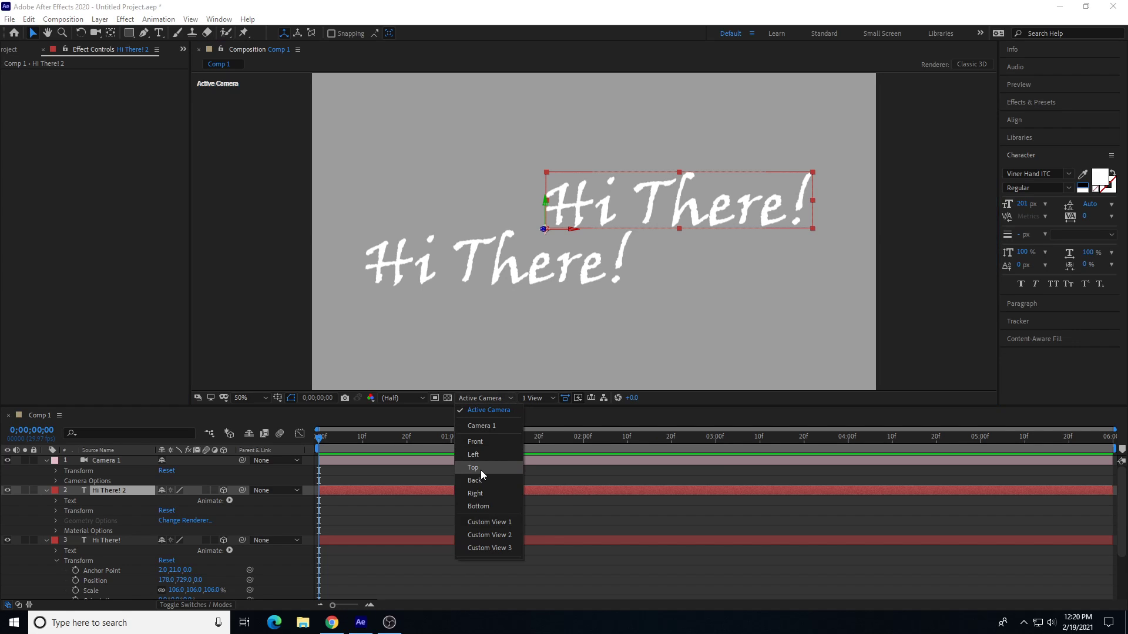
pyautogui.click(480, 470)
pyautogui.scroll(-7, 541, 306)
pyautogui.scroll(1, 537, 309)
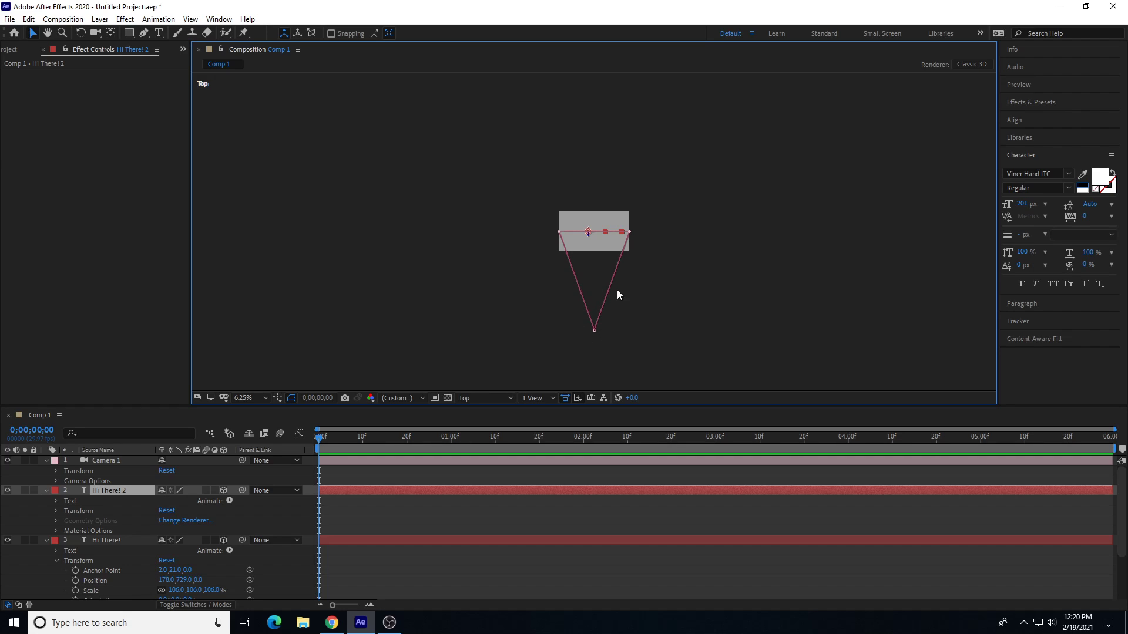
pyautogui.press('.')
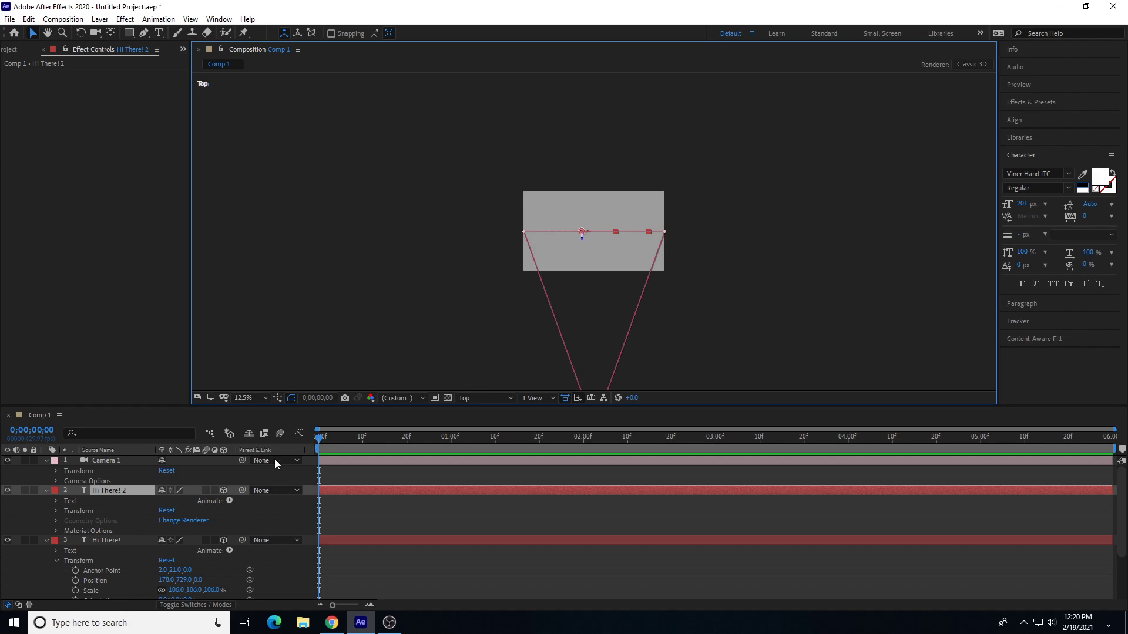
pyautogui.click(113, 493)
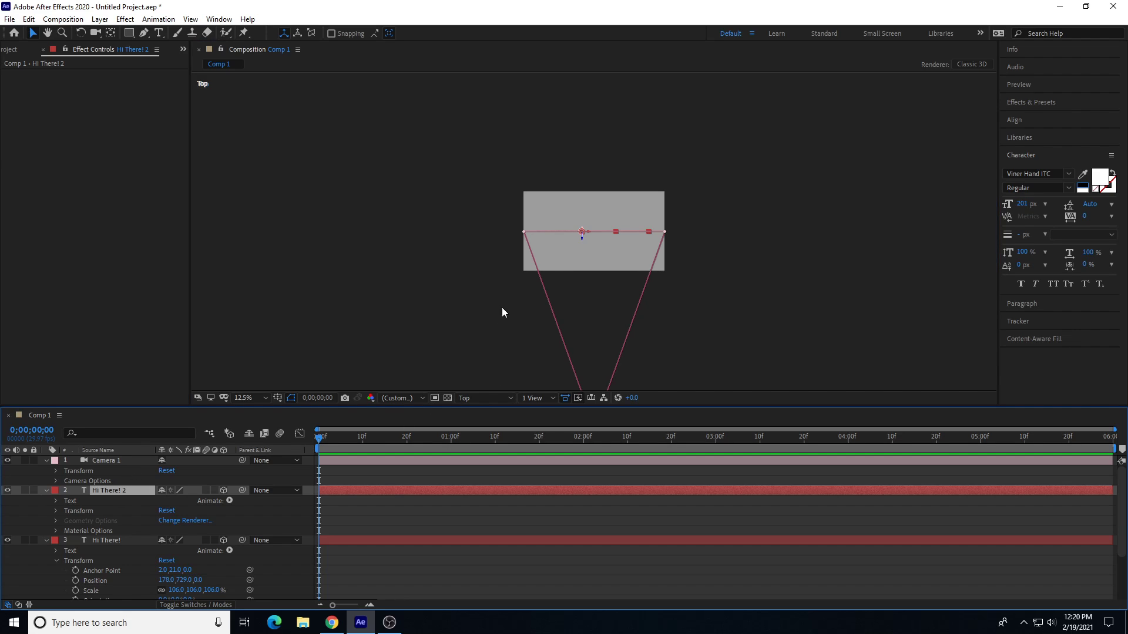
pyautogui.moveTo(582, 239); pyautogui.dragTo(601, 182)
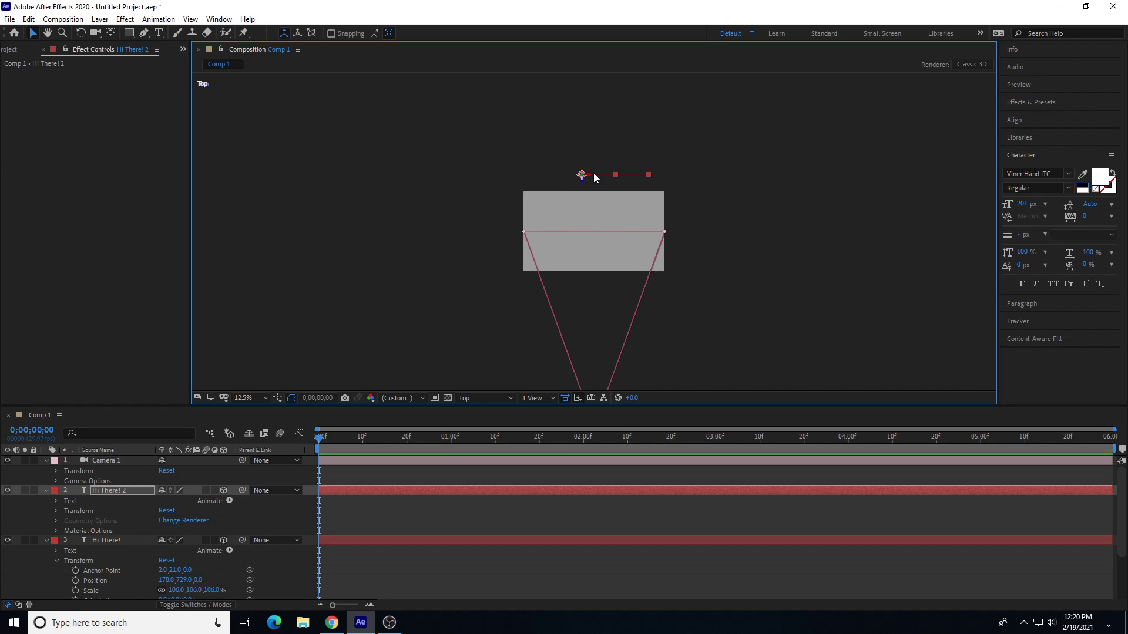
pyautogui.click(497, 398)
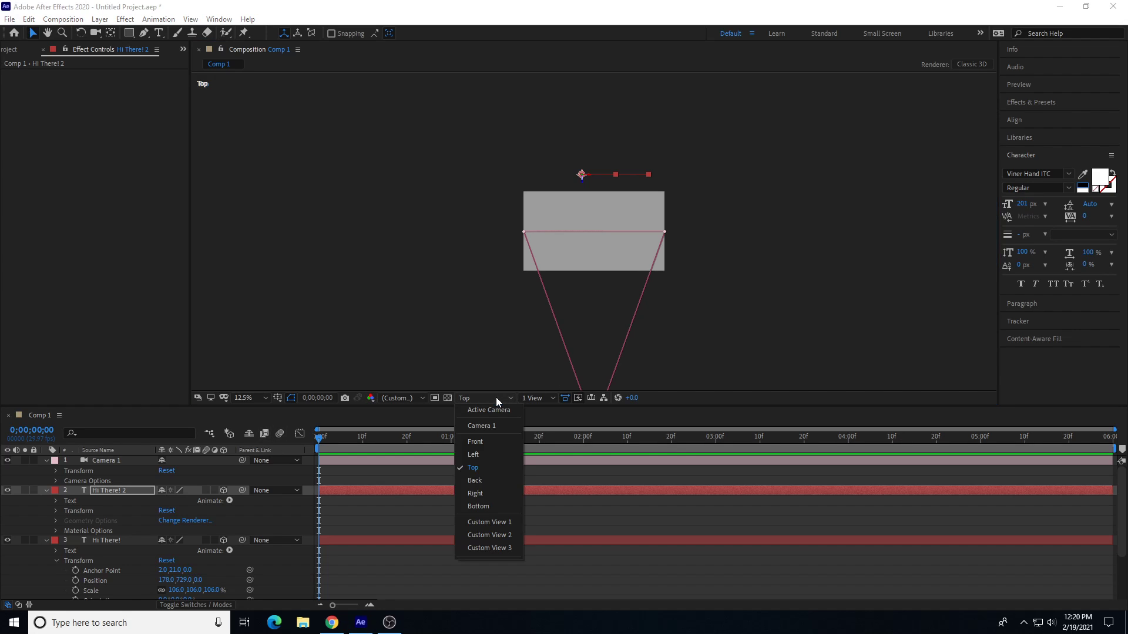
pyautogui.click(488, 411)
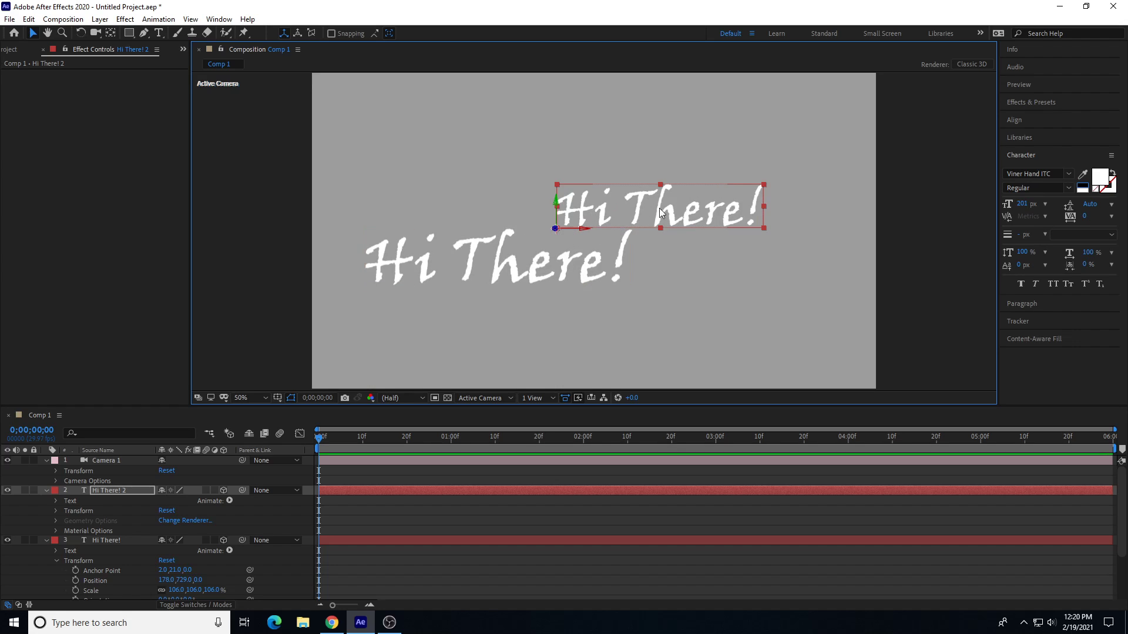
# Step: Bring the original "Hi There!" layer closer to the camera in the Top view, at Z about -456, and return to the Active Camera view
pyautogui.click(504, 265)
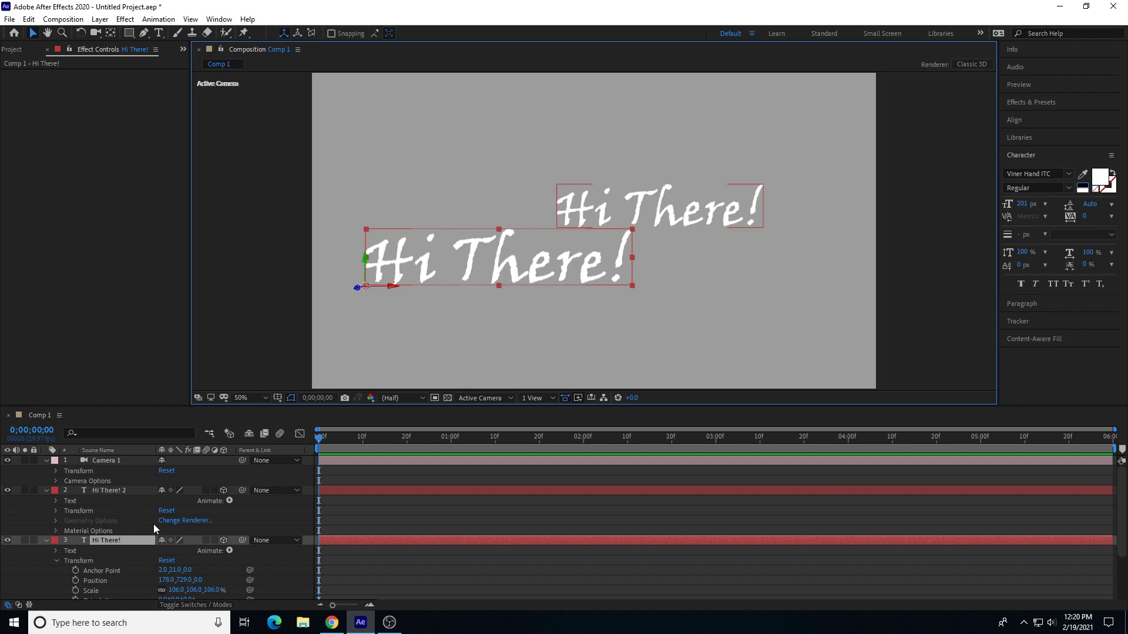
pyautogui.click(488, 399)
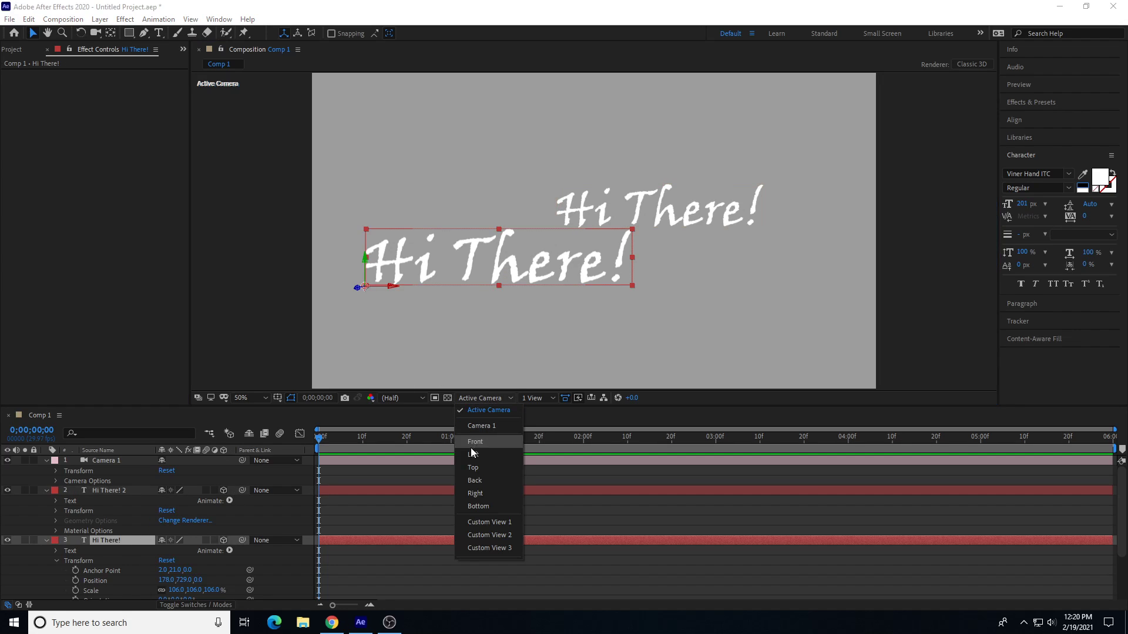
pyautogui.press('Escape')
pyautogui.press(',')
pyautogui.press(',')
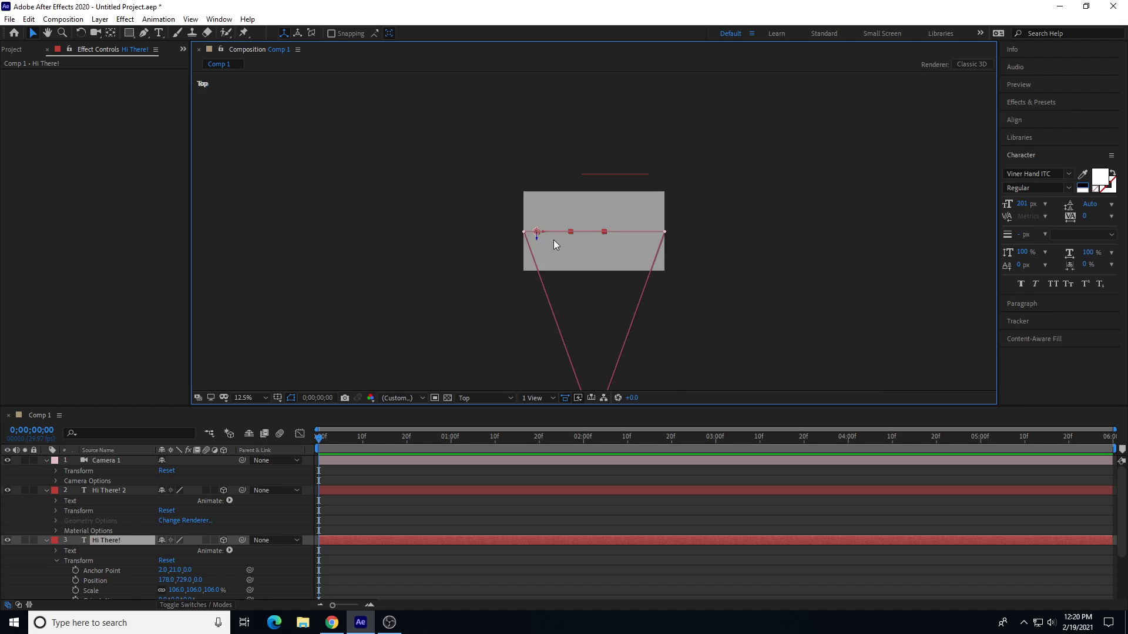
pyautogui.click(538, 260)
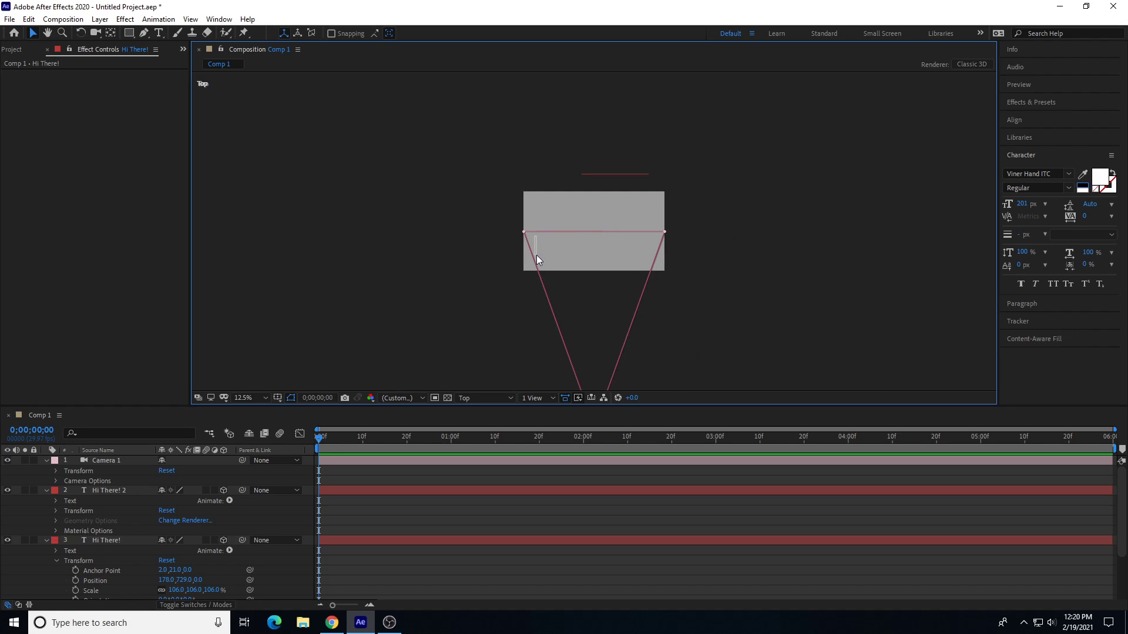
pyautogui.click(108, 541)
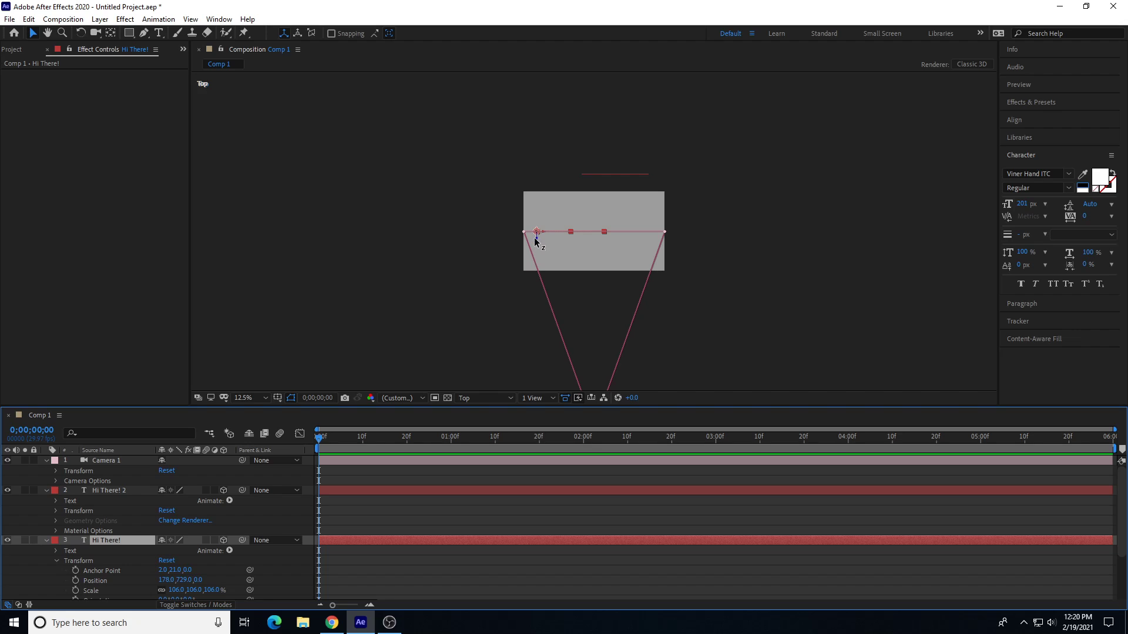
pyautogui.moveTo(535, 243); pyautogui.dragTo(532, 272)
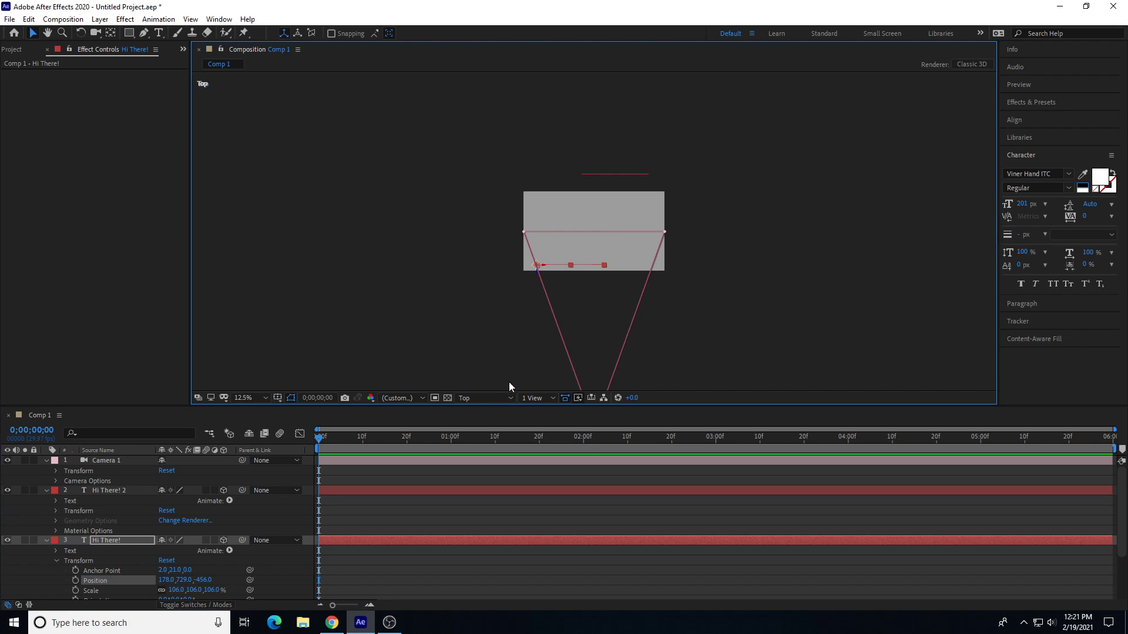
pyautogui.click(502, 399)
pyautogui.click(500, 410)
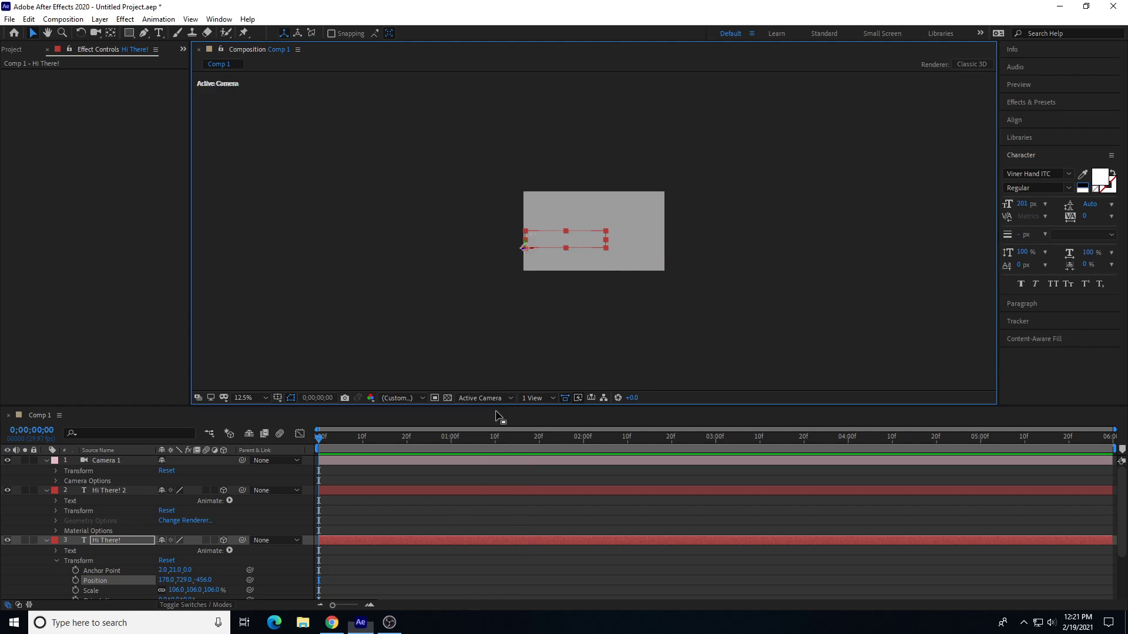
pyautogui.scroll(4, 577, 269)
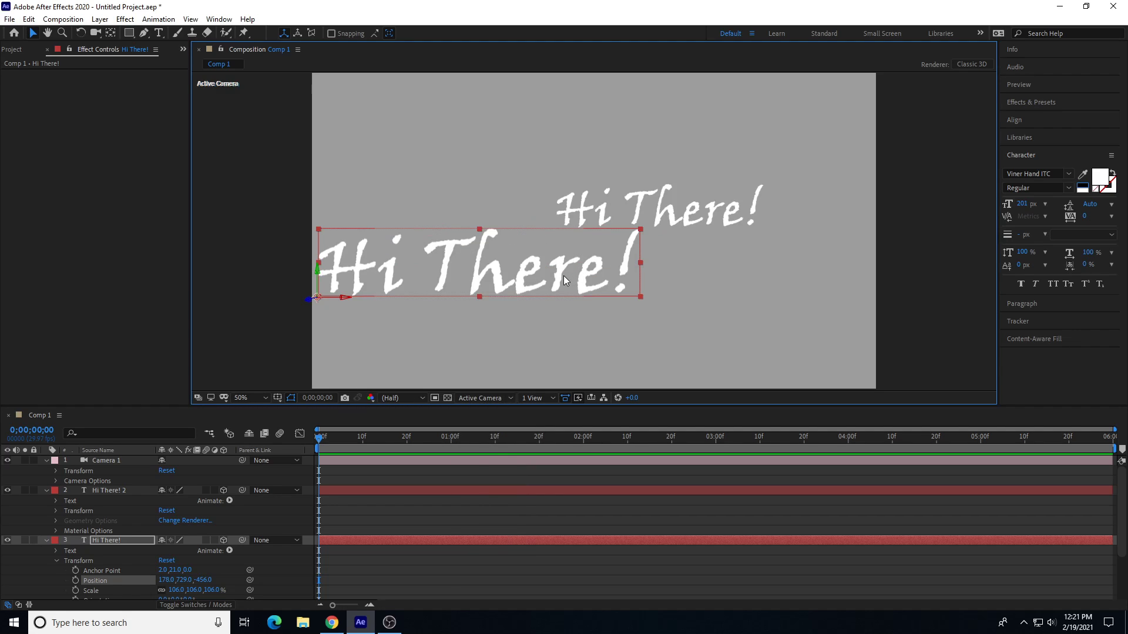
# Step: In the Top view, keyframe Camera 1's Position from Z -2658.7 at the start to Z -84.7 at 0;00;02;00
pyautogui.click(498, 398)
pyautogui.click(477, 467)
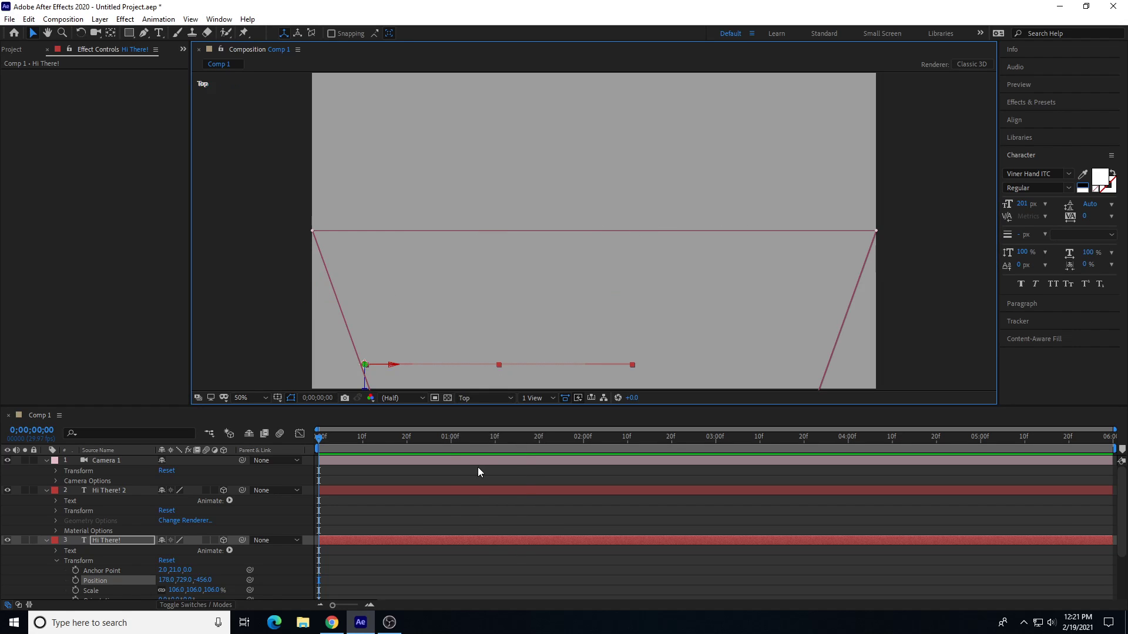
pyautogui.click(122, 459)
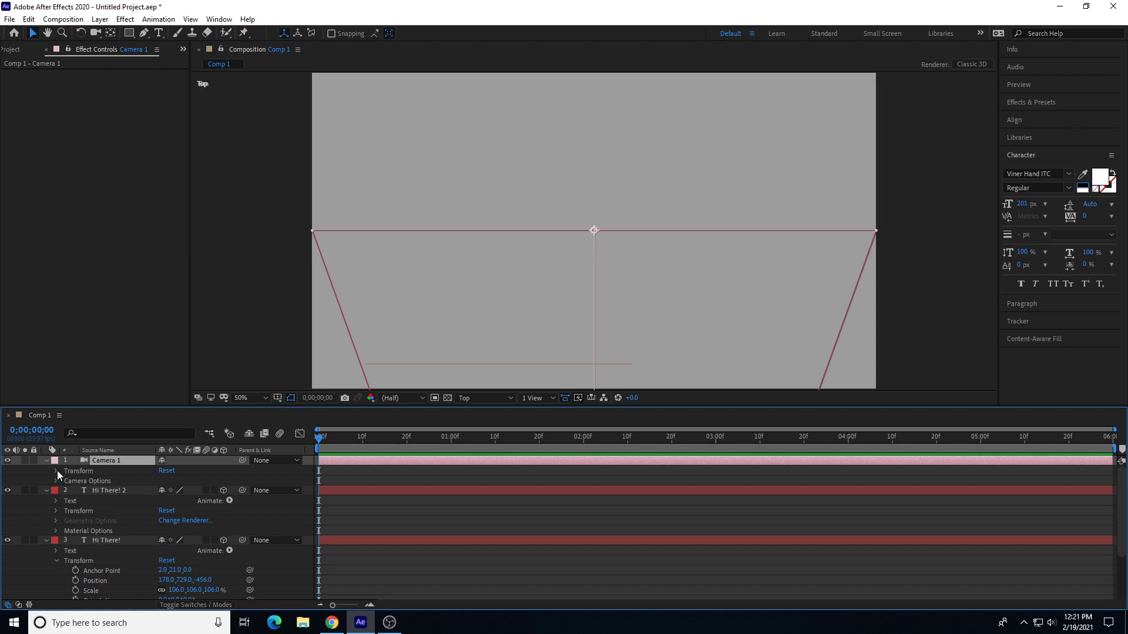
pyautogui.click(57, 470)
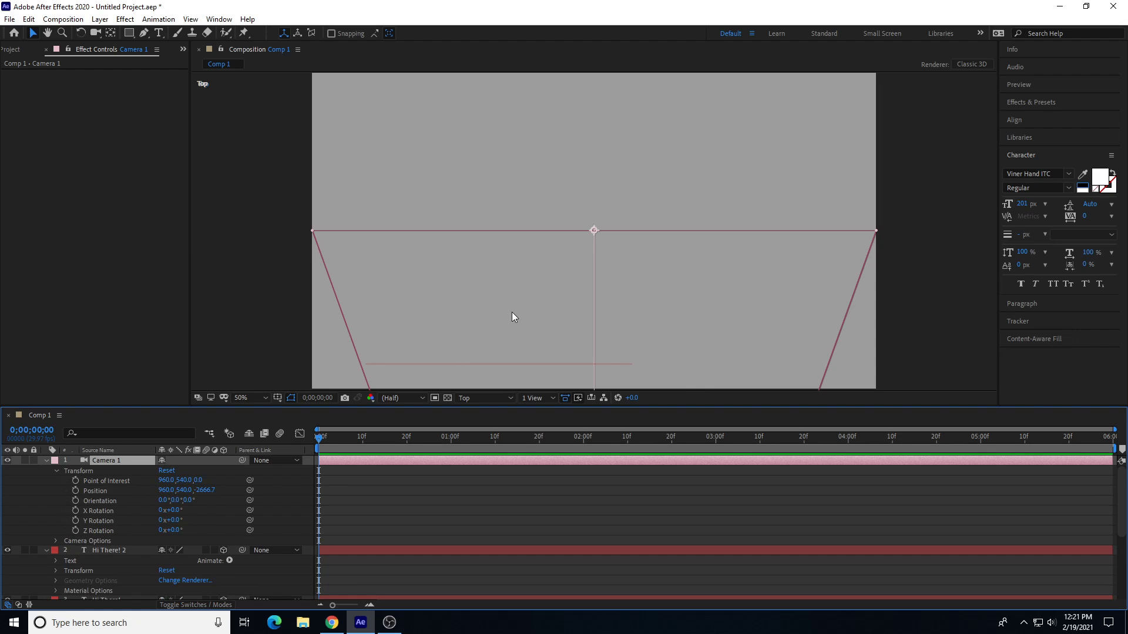
pyautogui.press(',')
pyautogui.press(',')
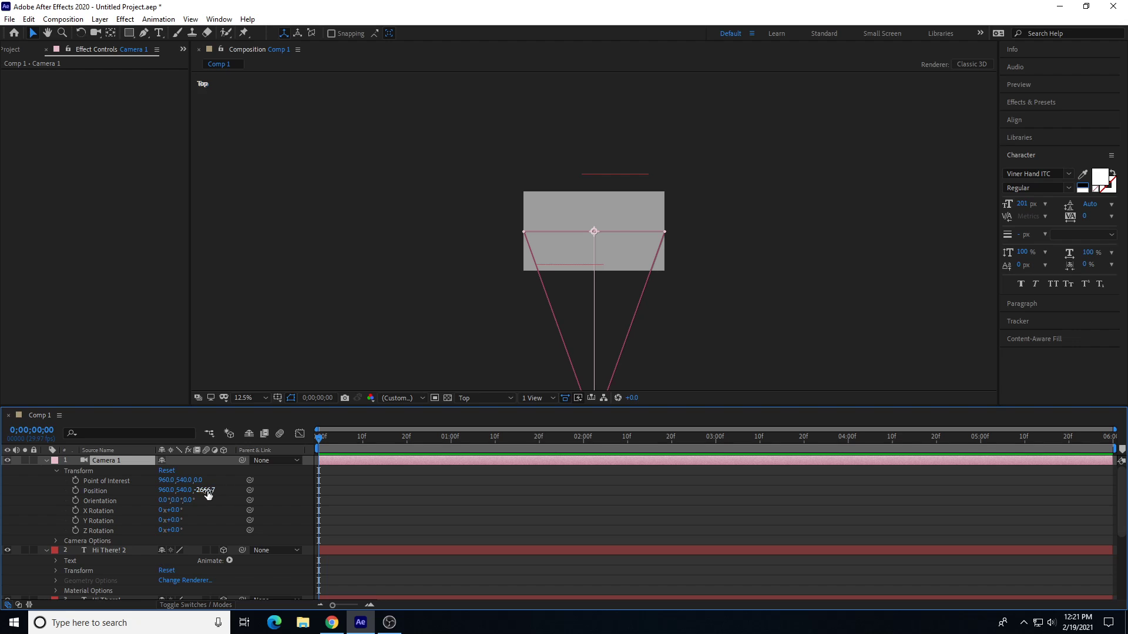
pyautogui.moveTo(202, 491)
pyautogui.mouseDown()
pyautogui.moveTo(1086, 488)
pyautogui.moveTo(200, 491)
pyautogui.mouseUp()
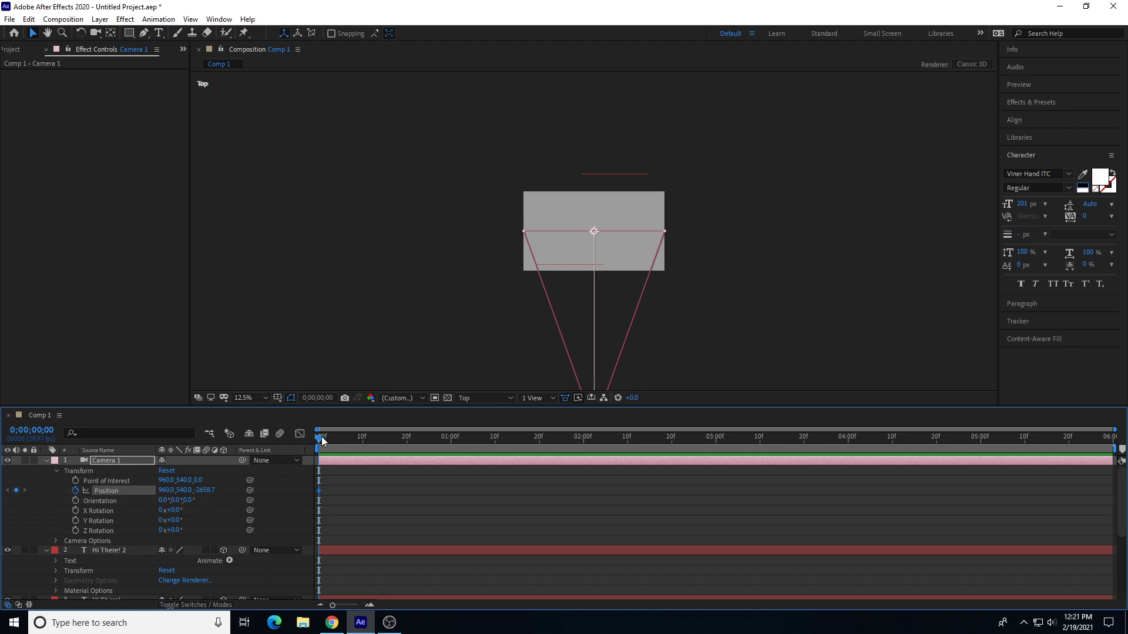
pyautogui.moveTo(319, 438); pyautogui.dragTo(585, 450)
pyautogui.moveTo(197, 490); pyautogui.dragTo(341, 489)
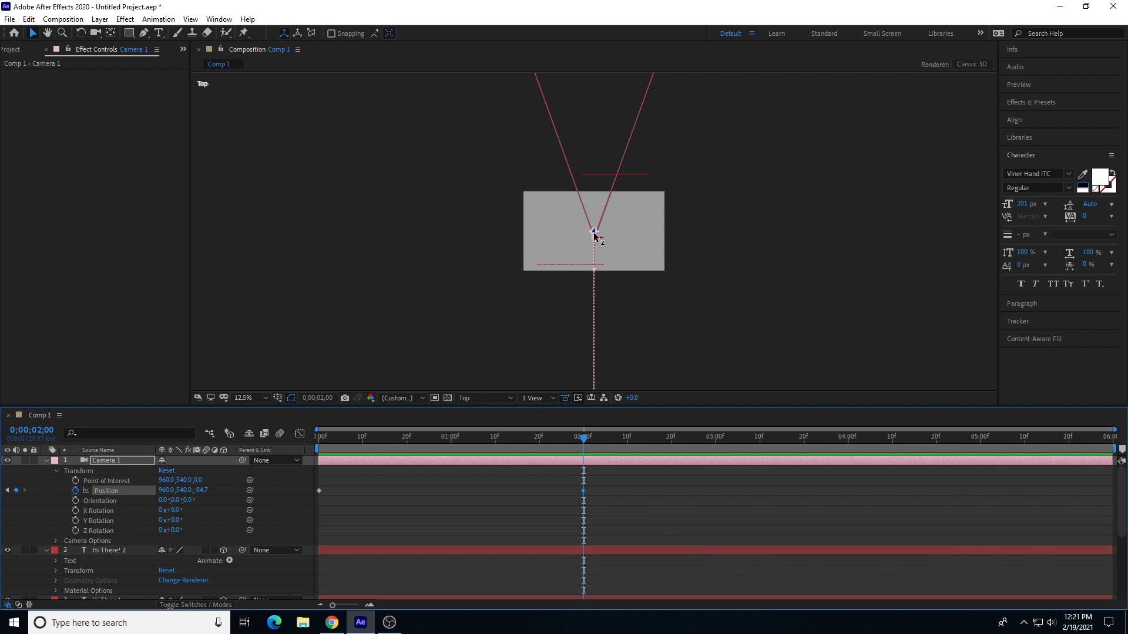
# Step: Return to the Active Camera view and scrub through the camera's move past the two texts
pyautogui.moveTo(581, 444); pyautogui.dragTo(238, 458)
pyautogui.click(469, 397)
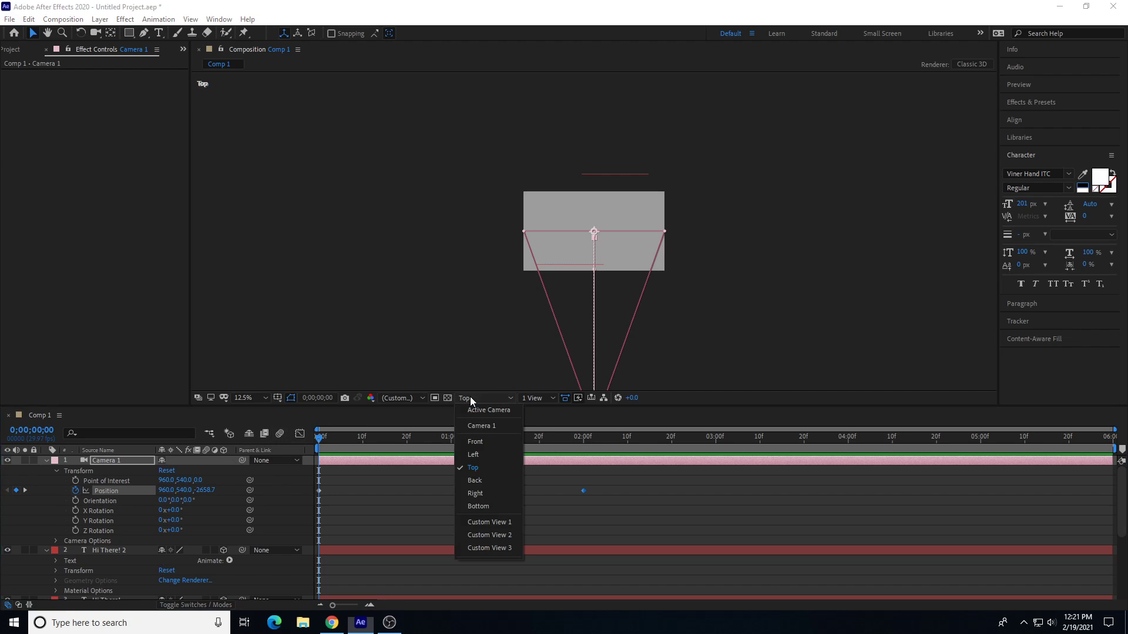
pyautogui.click(478, 412)
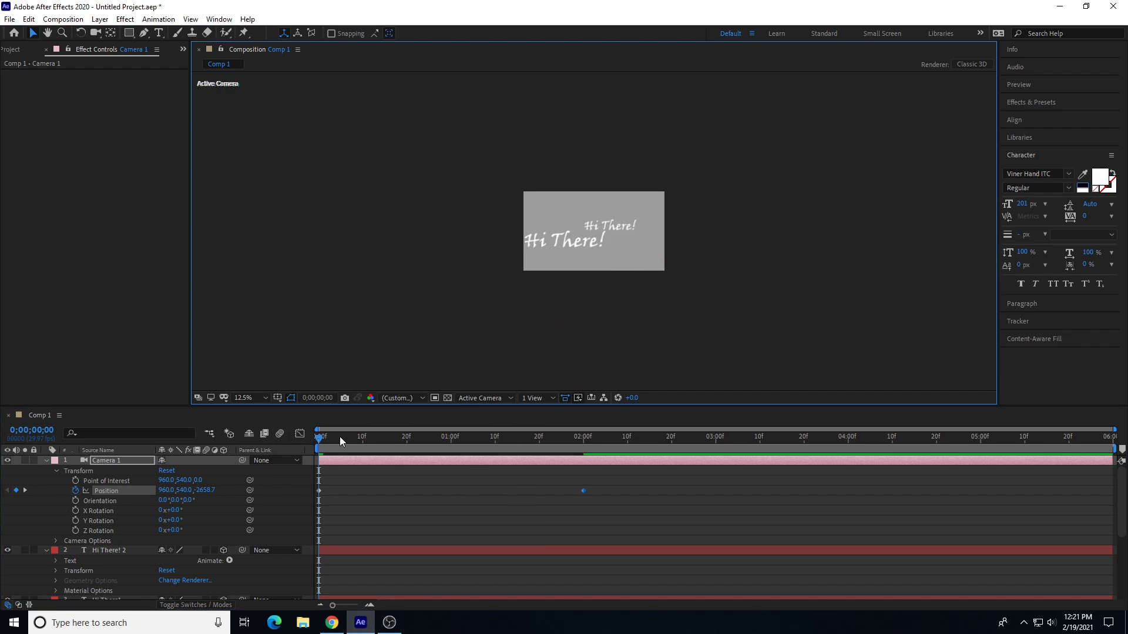
pyautogui.press('.')
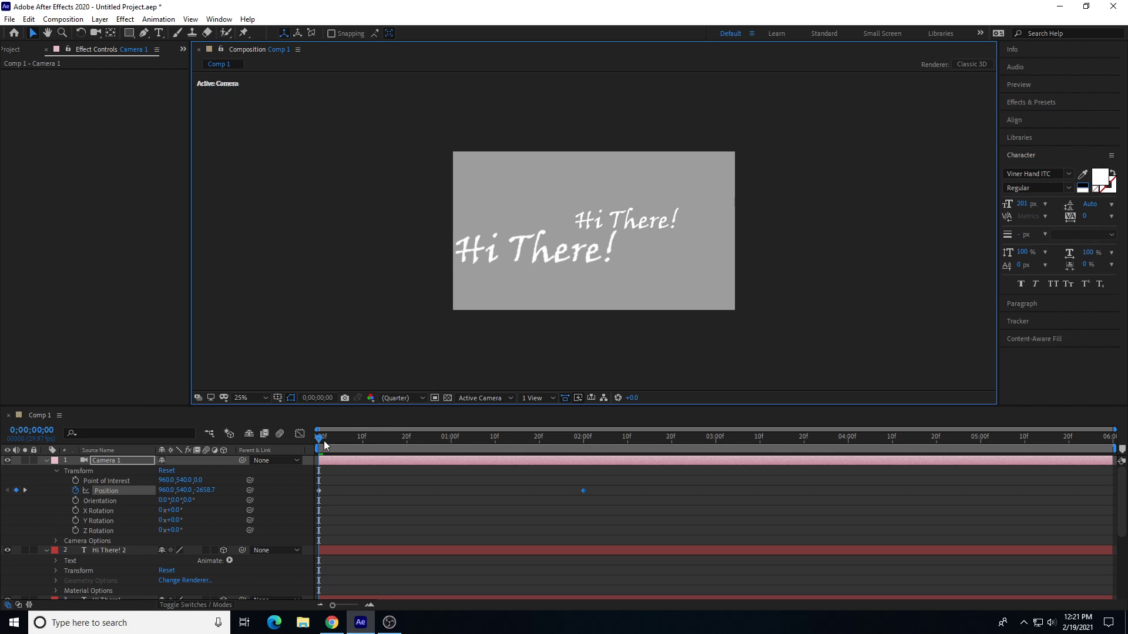
pyautogui.moveTo(328, 440); pyautogui.dragTo(304, 491)
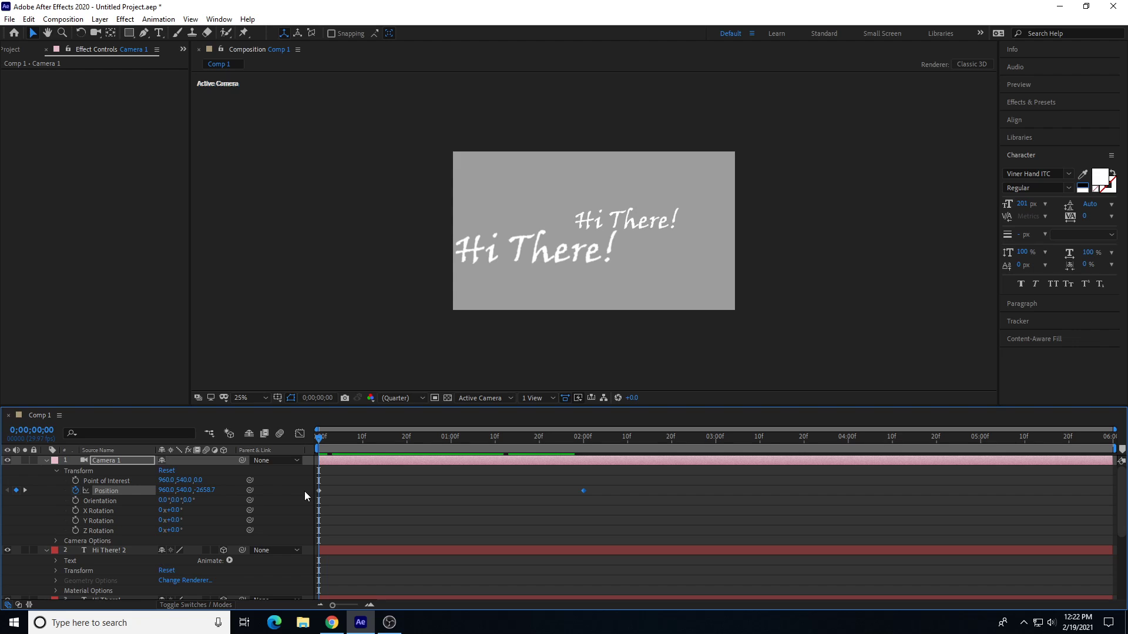
pyautogui.moveTo(320, 437); pyautogui.dragTo(179, 523)
# Step: Turn on Depth of Field in Camera 1's Camera Options and start keyframing Focus Distance at 0;00;00;00
pyautogui.click(56, 541)
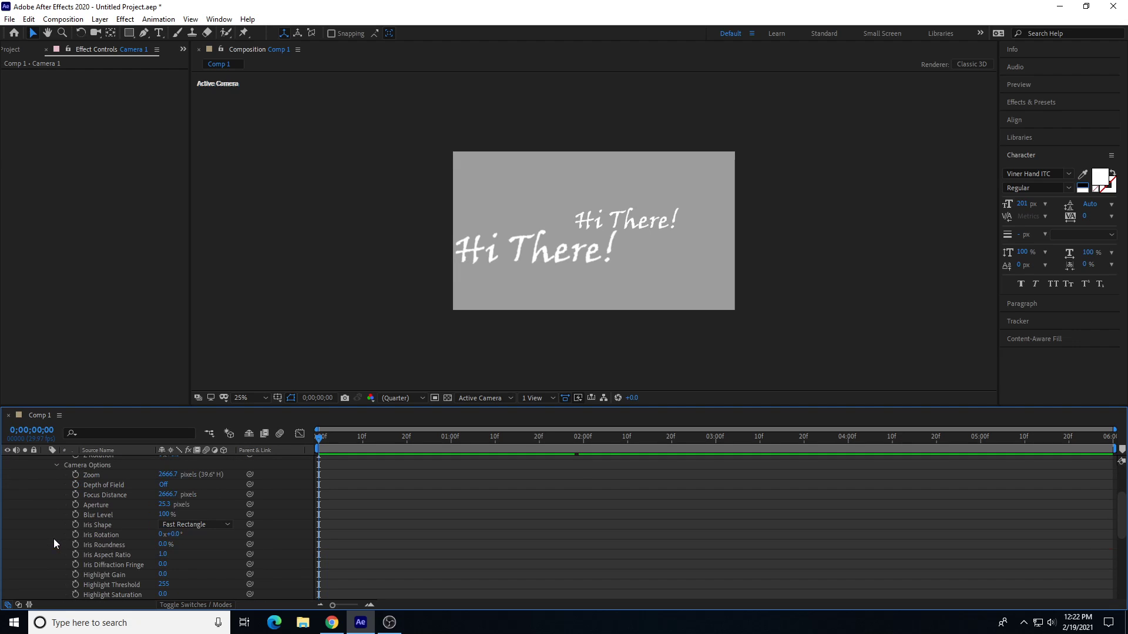
pyautogui.click(165, 485)
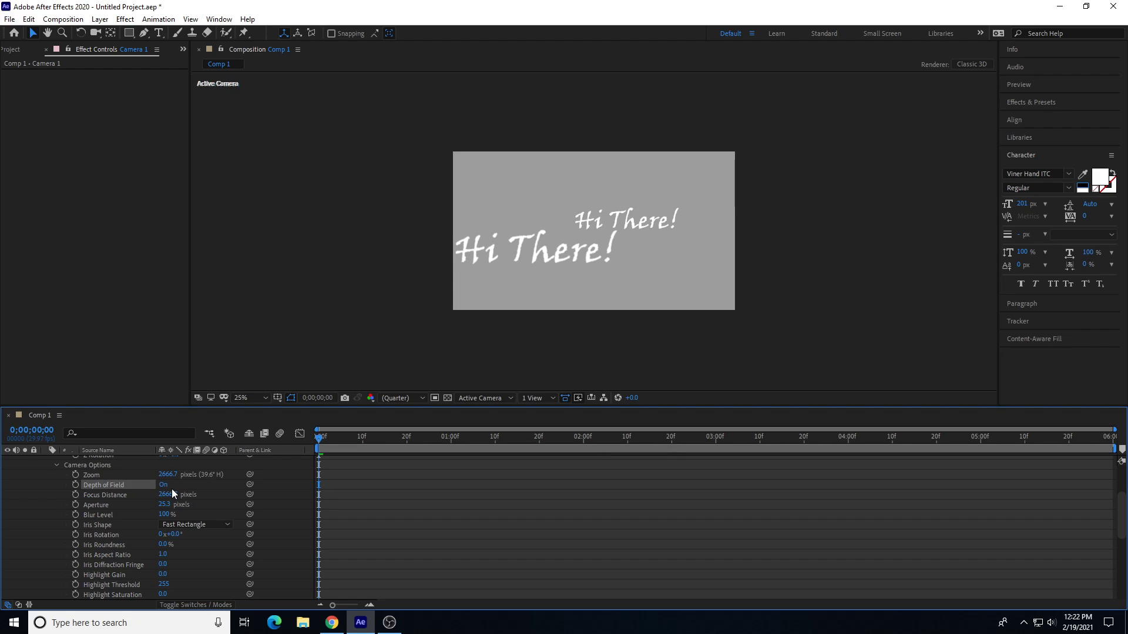
pyautogui.click(76, 495)
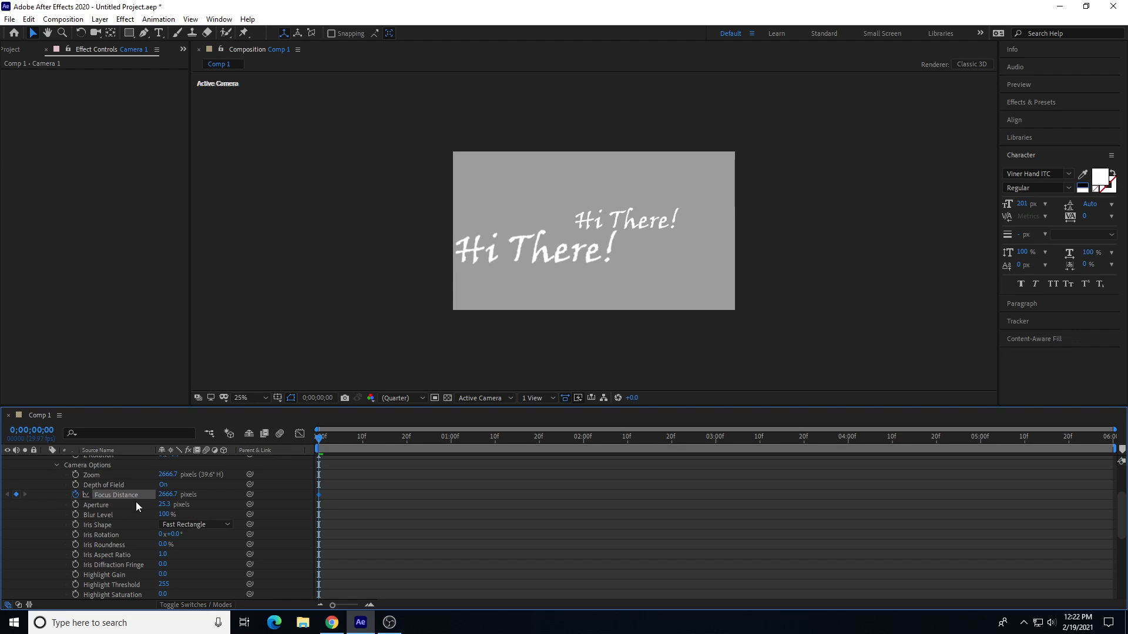
# Step: Try a Focus Distance of 2300 pixels at the first keyframe and preview the camera move
pyautogui.moveTo(166, 495); pyautogui.dragTo(112, 511)
pyautogui.moveTo(3, 485); pyautogui.dragTo(112, 479)
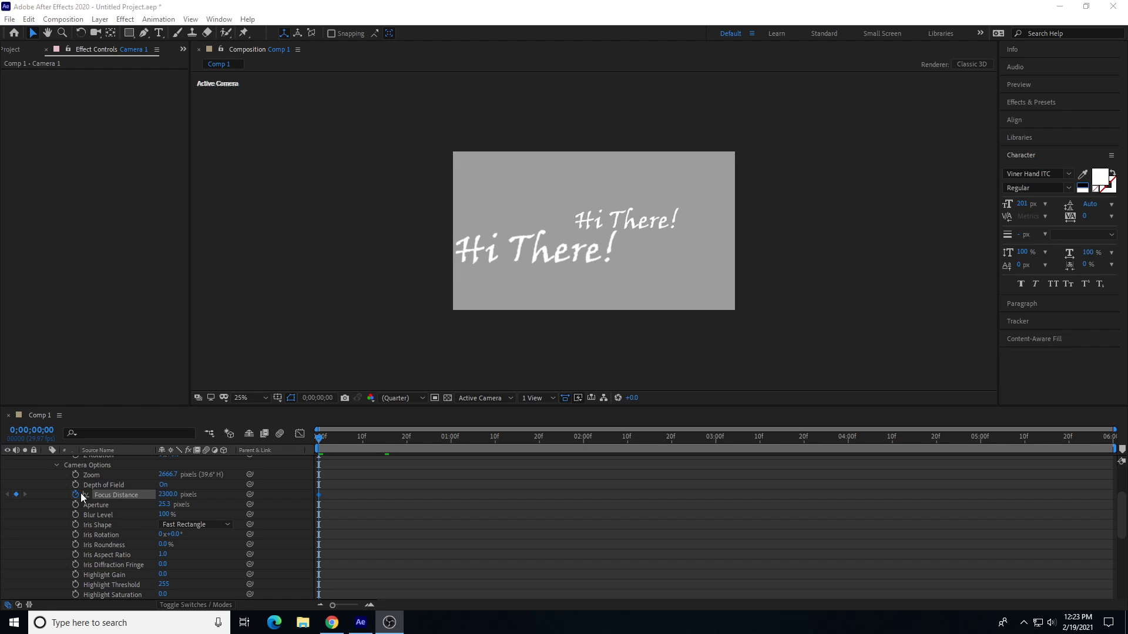
pyautogui.click(320, 437)
pyautogui.press('space')
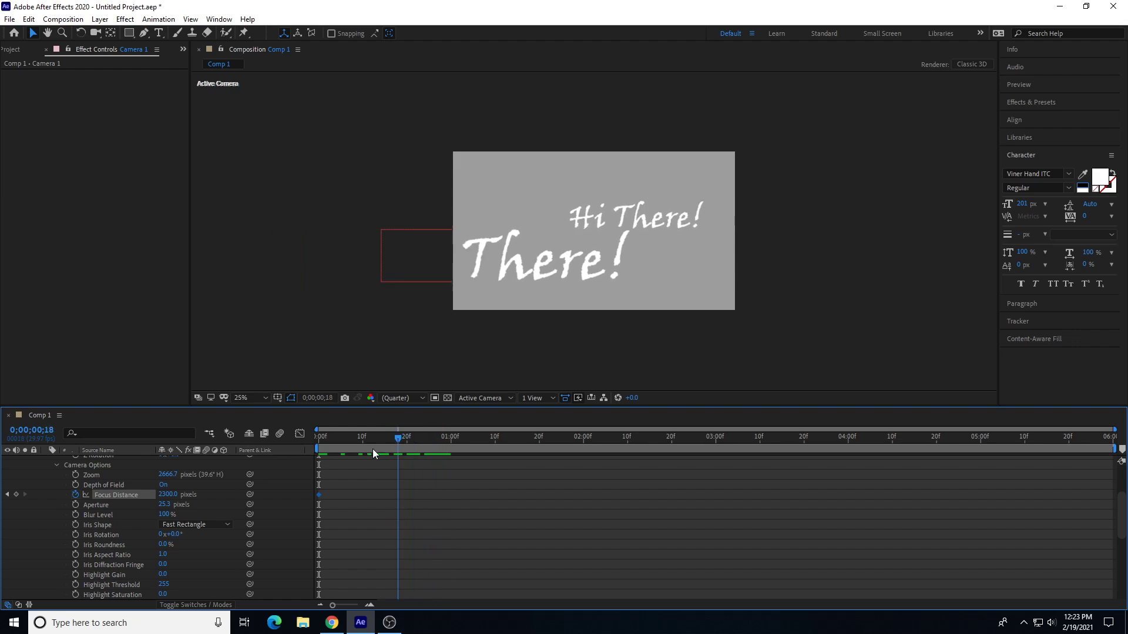
pyautogui.press('space')
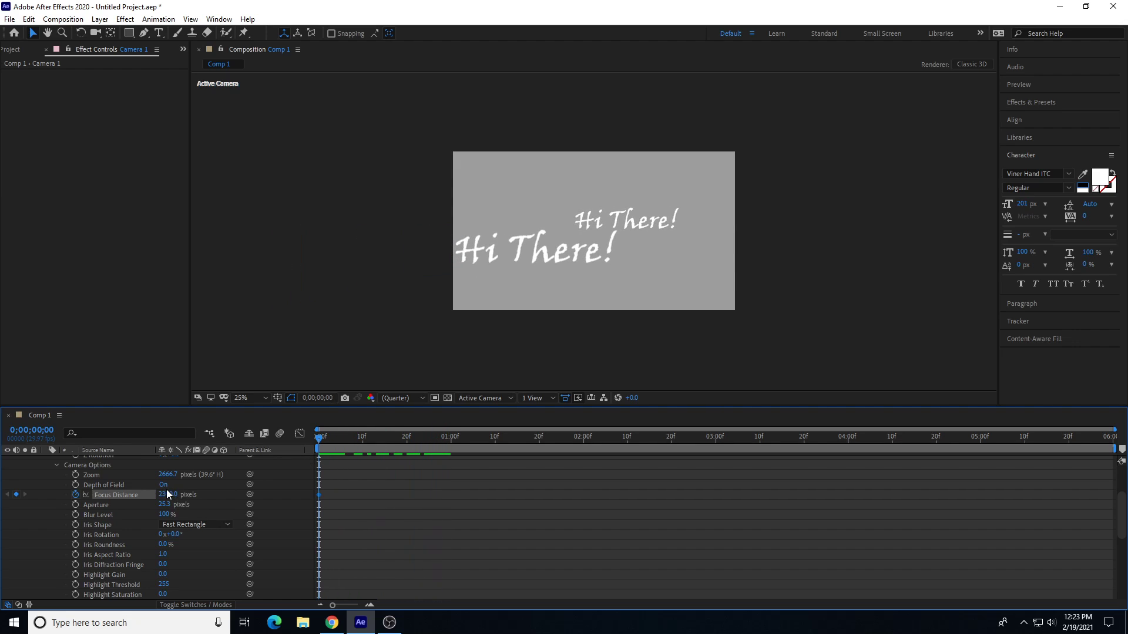
# Step: Set Camera 1's Focus Distance at 0;00;00;00 to 400 pixels
pyautogui.click(168, 497)
pyautogui.write('400')
pyautogui.press('Return')
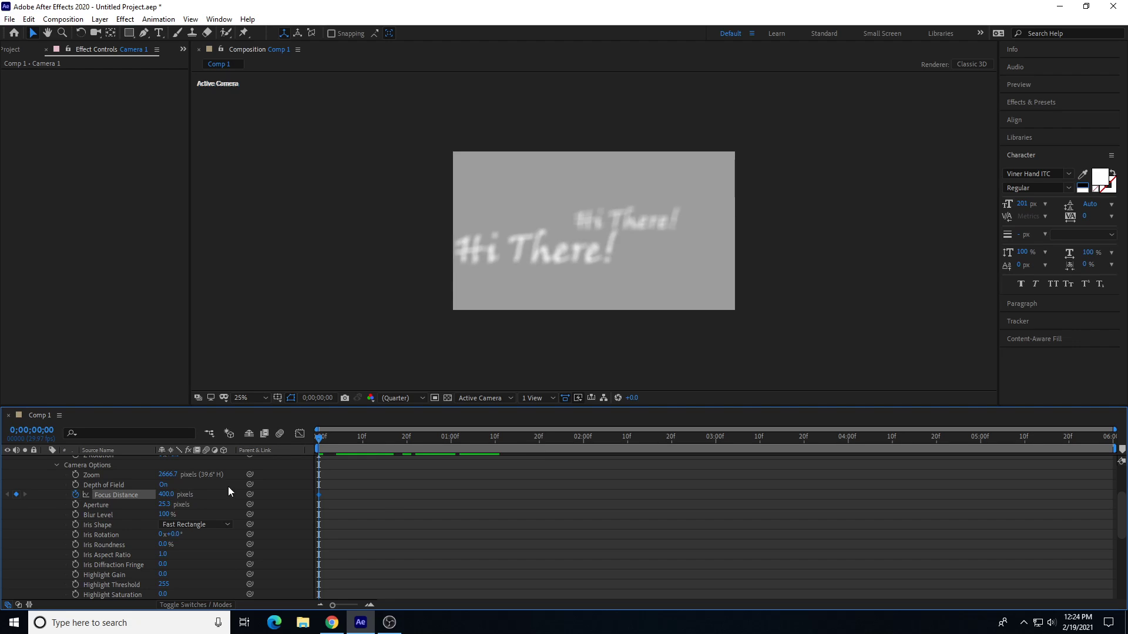
# Step: Keyframe Camera 1's Focus Distance at 600 pixels at 0;00;00;14 and scrub through the focus change back to the start
pyautogui.moveTo(322, 436); pyautogui.dragTo(379, 441)
pyautogui.click(167, 494)
pyautogui.click(167, 494)
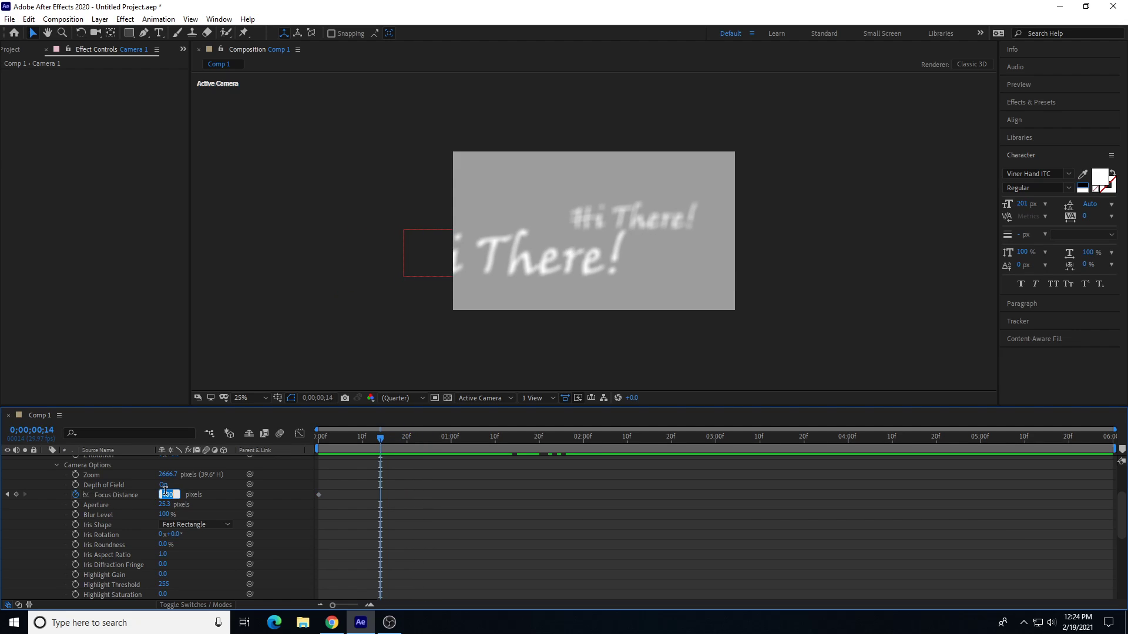
pyautogui.write('600')
pyautogui.press('Return')
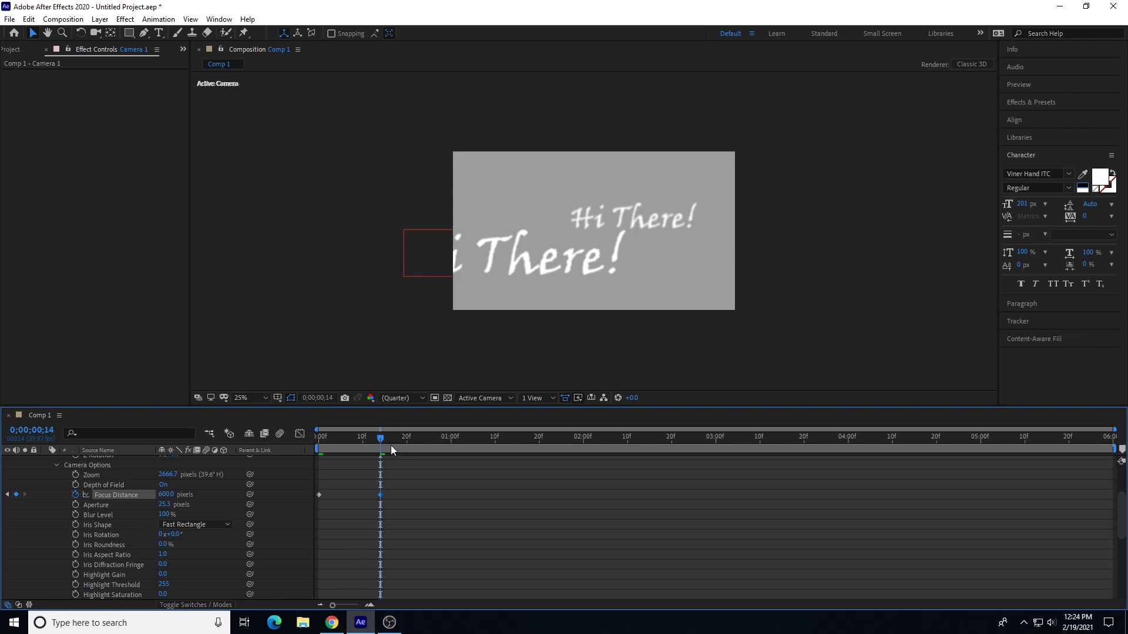
pyautogui.moveTo(391, 449); pyautogui.dragTo(298, 488)
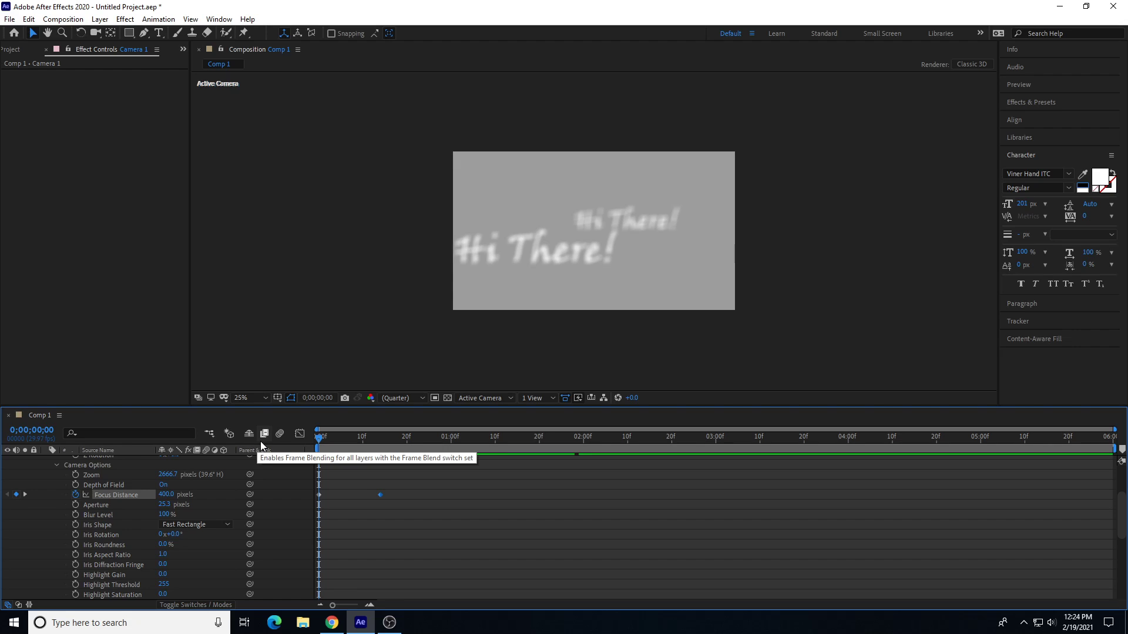
pyautogui.moveTo(355, 441); pyautogui.dragTo(276, 445)
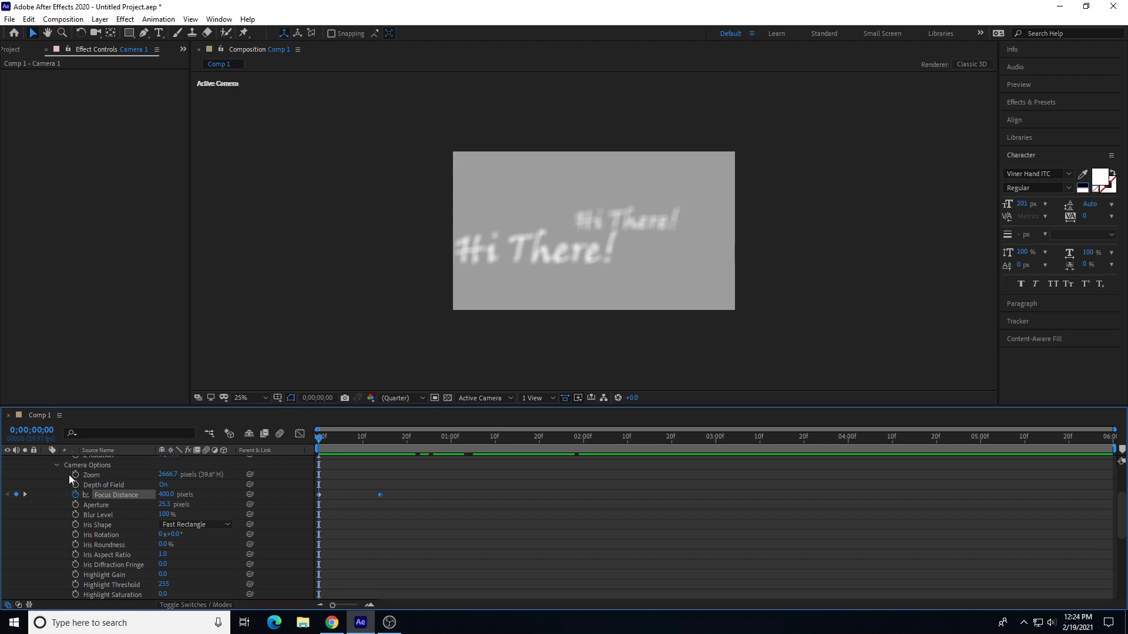
# Step: Collapse the Camera 1 layer's properties in the timeline
pyautogui.scroll(3, 68, 475)
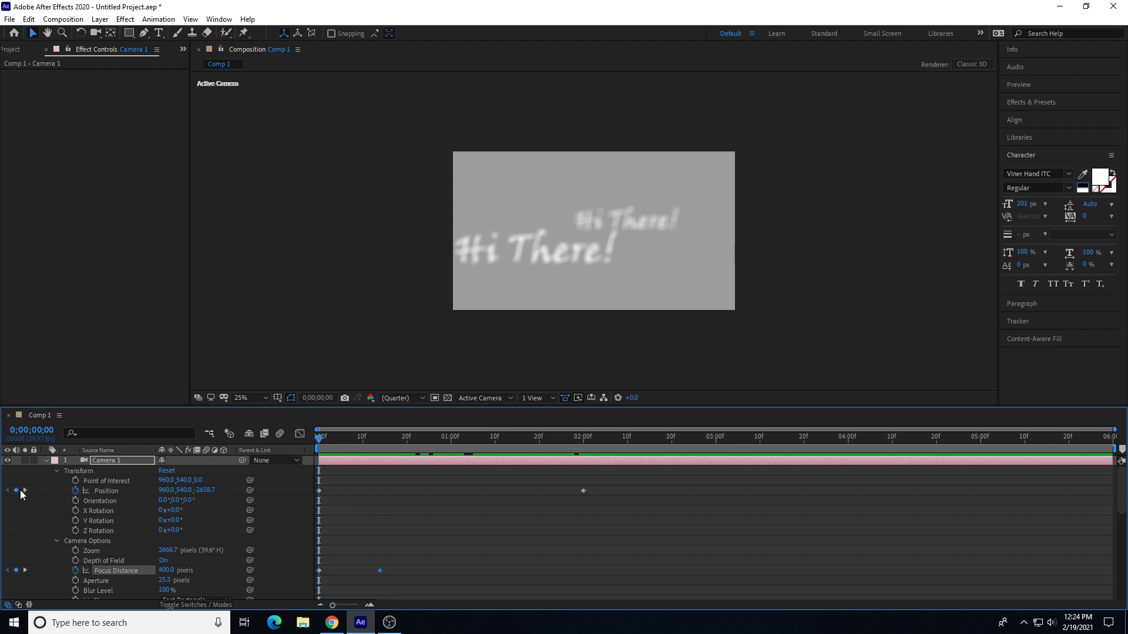
pyautogui.click(47, 461)
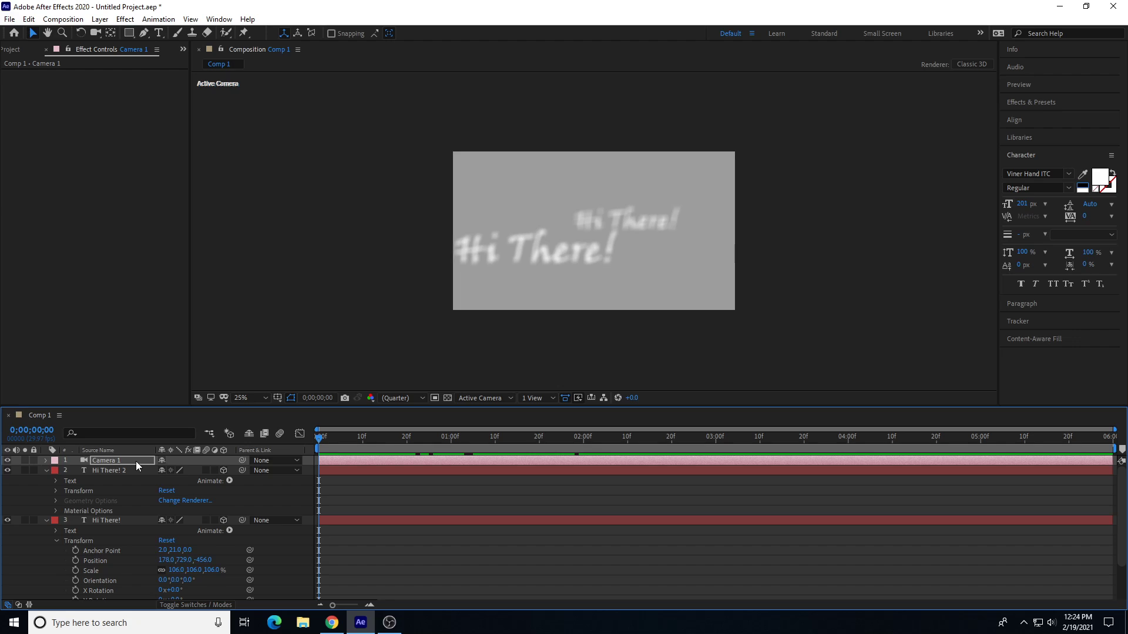
pyautogui.click(121, 470)
pyautogui.click(788, 520)
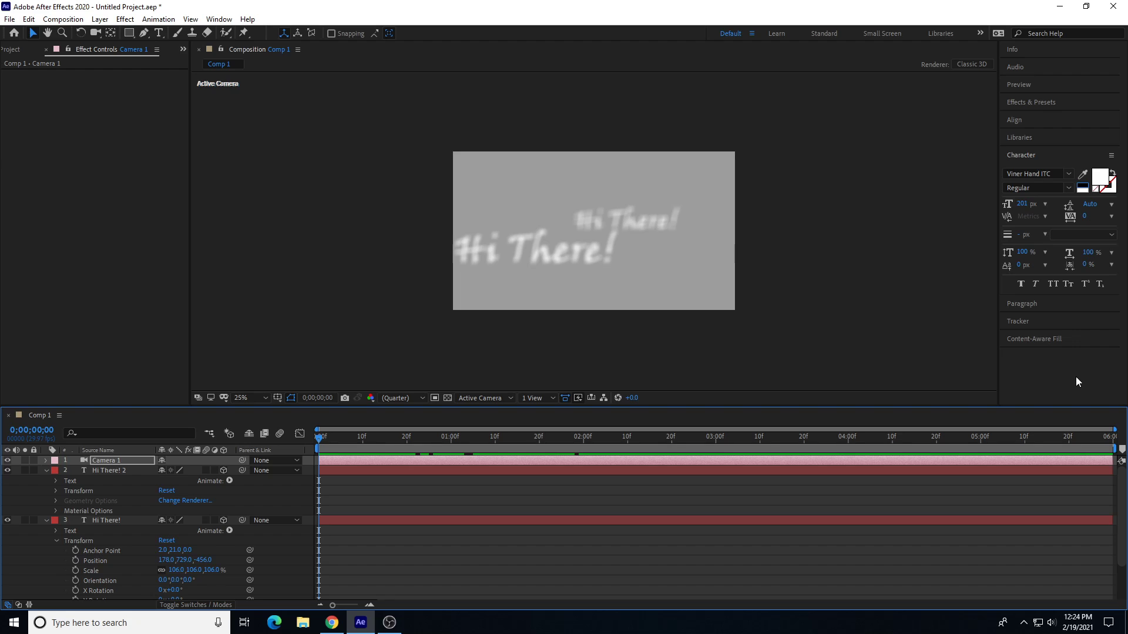